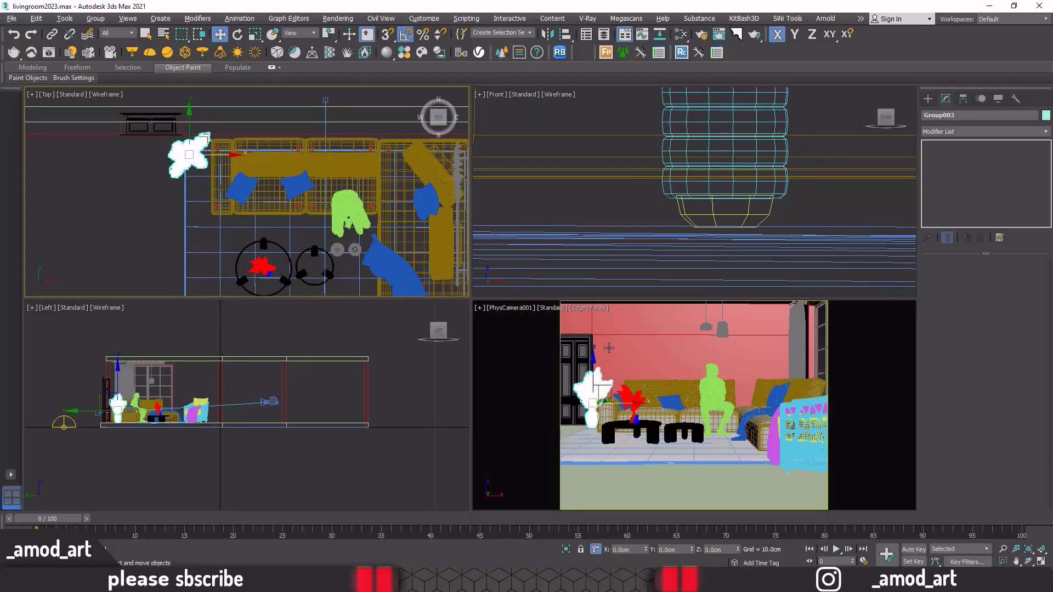
# Maximize the camera viewport as a Perspective view with the safe frame hidden.
pyautogui.click(615, 347)
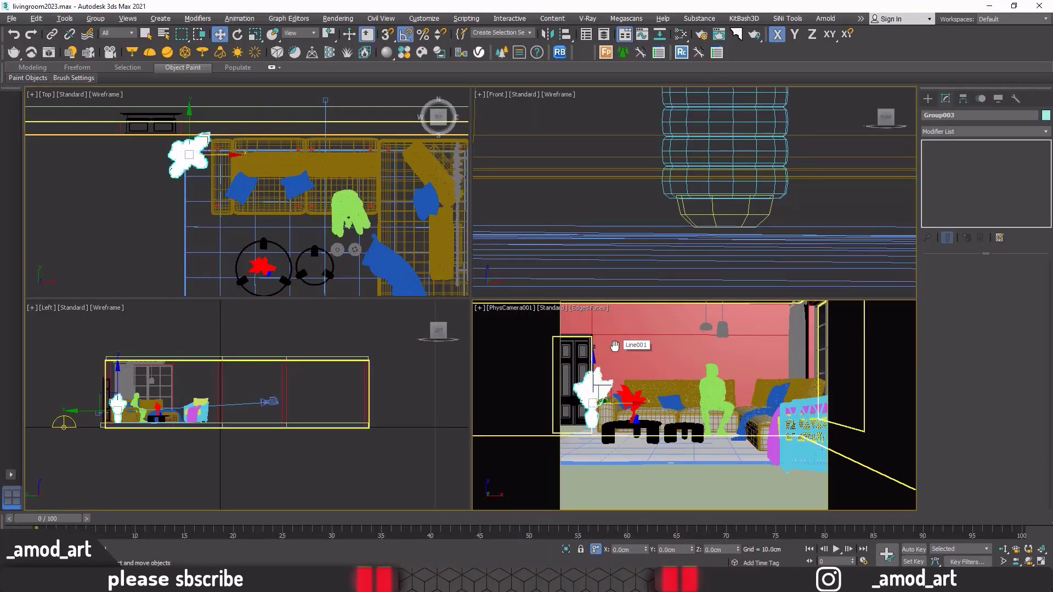
pyautogui.hotkey('alt', 'w')
pyautogui.press('p')
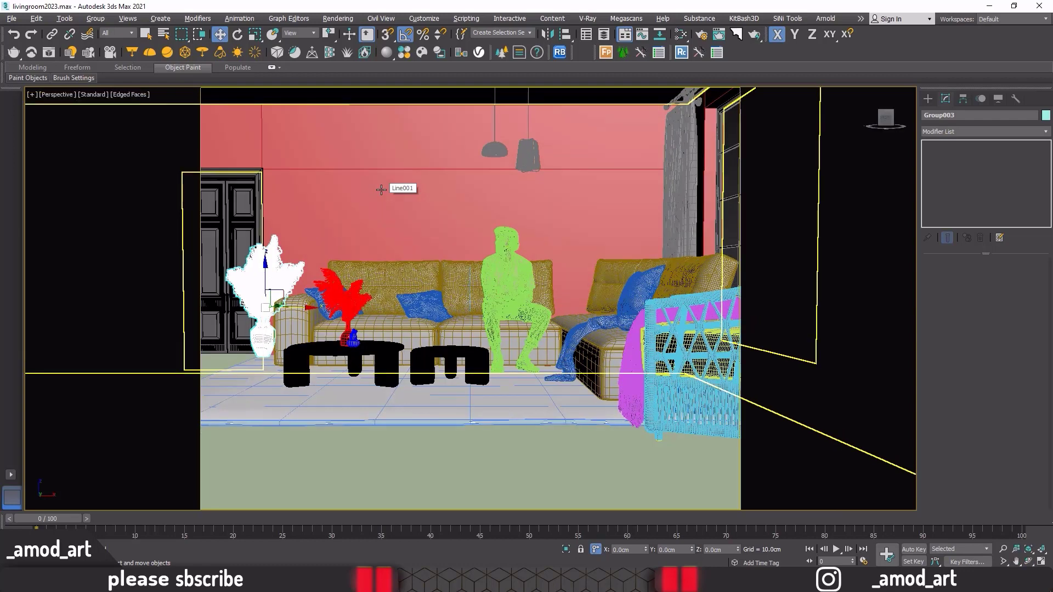
pyautogui.hotkey('shift', 'f')
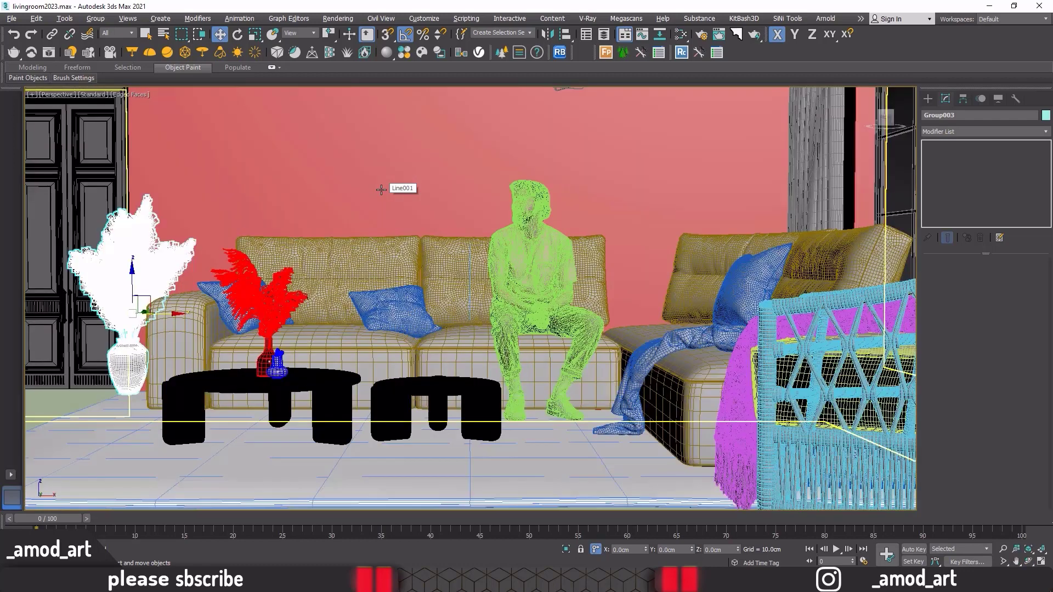
# Select the wall object Line001 and frame the view on the ceiling lamps.
pyautogui.click(383, 177)
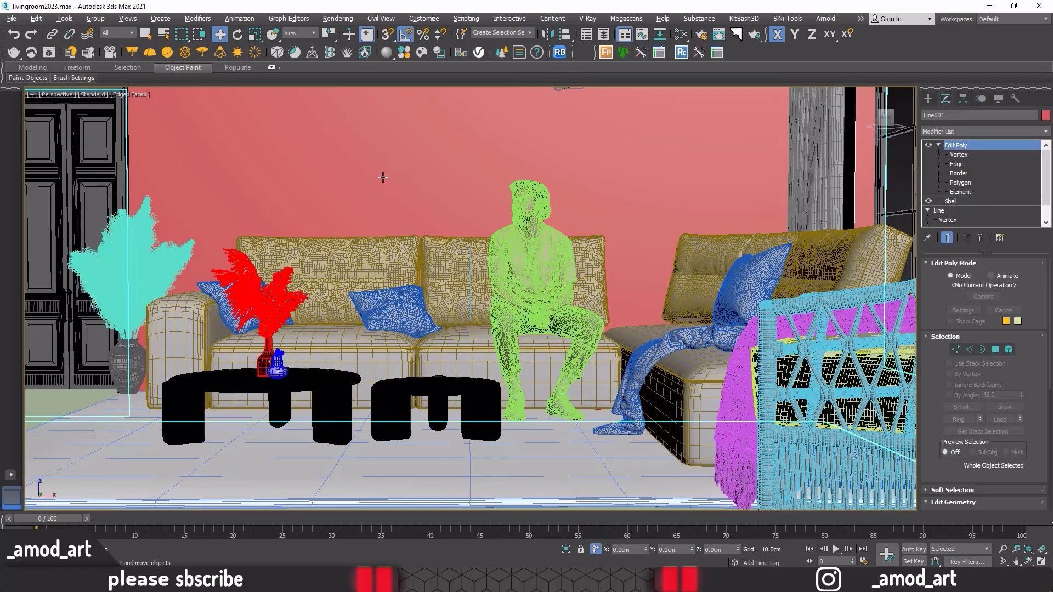
pyautogui.scroll(3, 404, 160)
pyautogui.scroll(2, 437, 228)
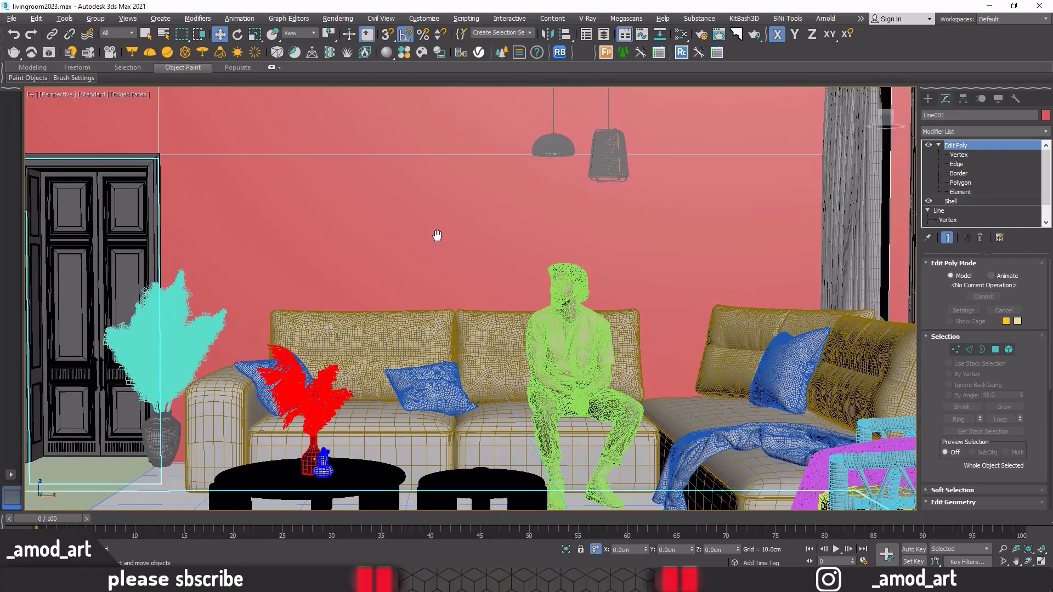
pyautogui.moveTo(437, 235); pyautogui.dragTo(435, 237, button='middle')
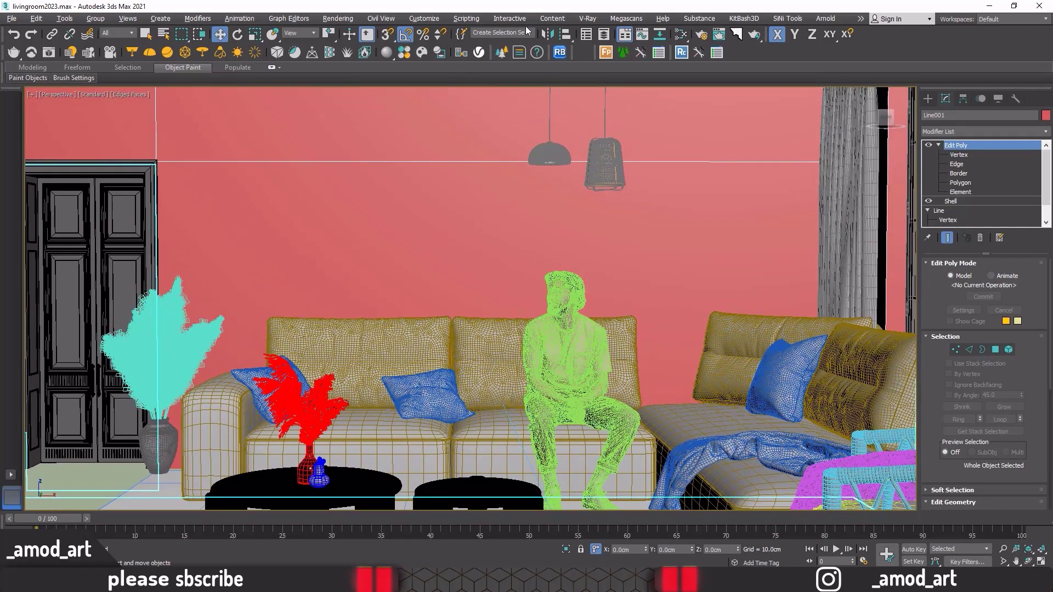
# Run Material_Texture_Loader_v1.1.mse from E:\script\Material Texture Loader v1.1.
pyautogui.click(464, 20)
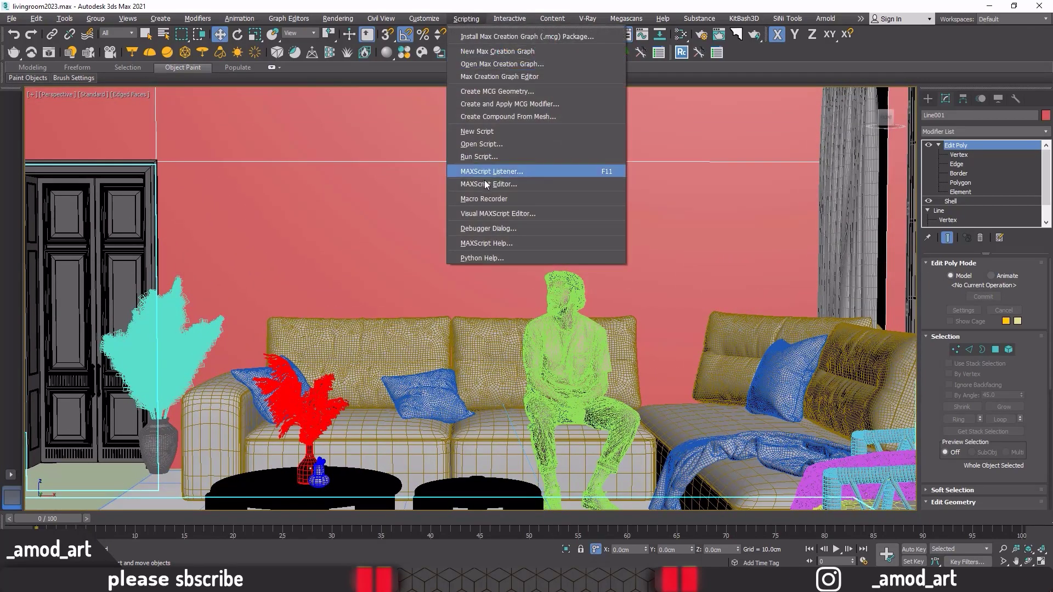
pyautogui.click(476, 158)
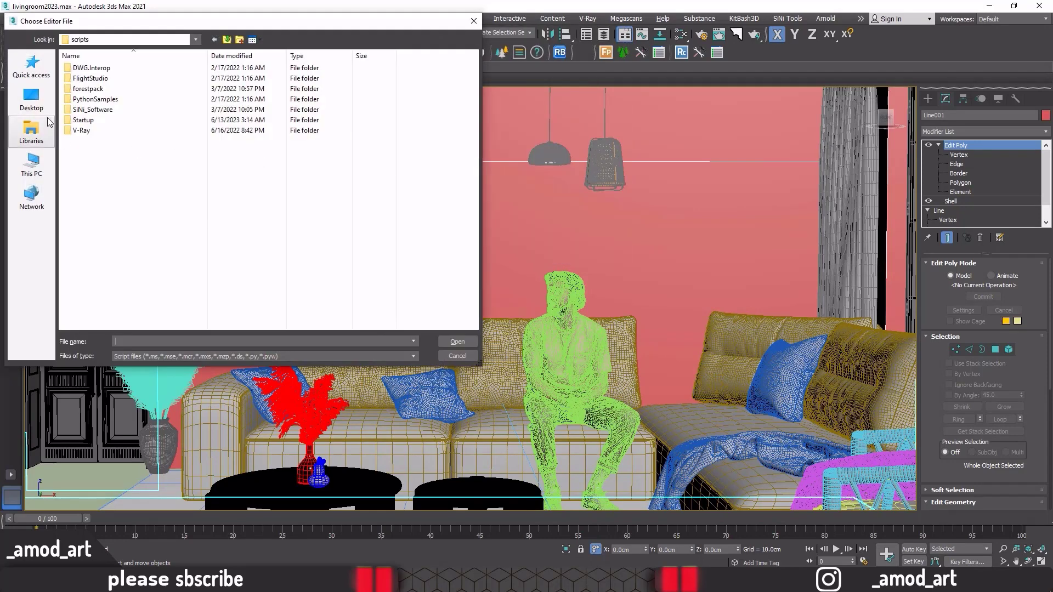
pyautogui.click(31, 164)
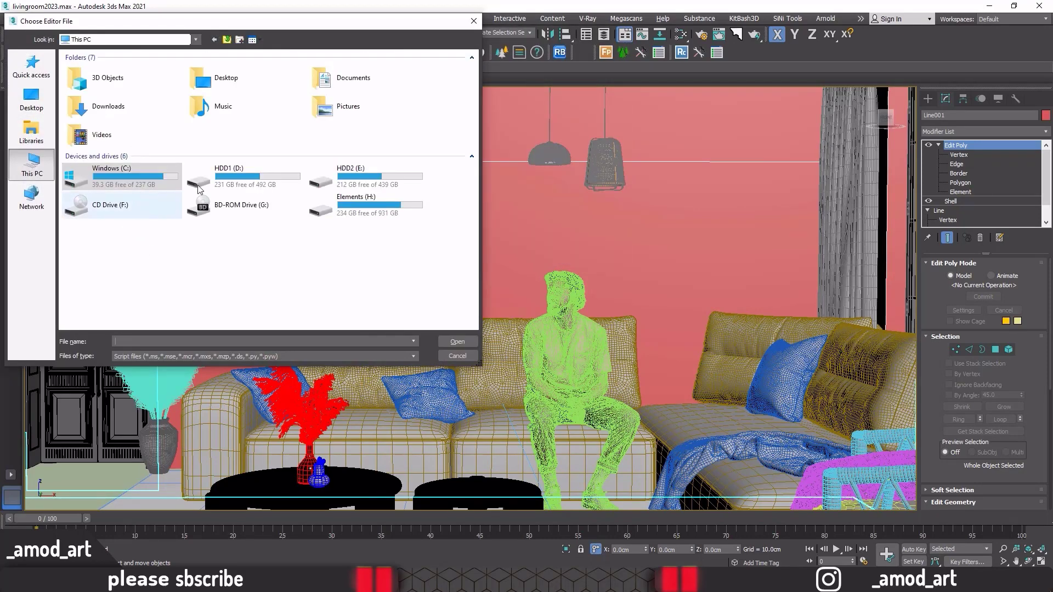
pyautogui.doubleClick(308, 175)
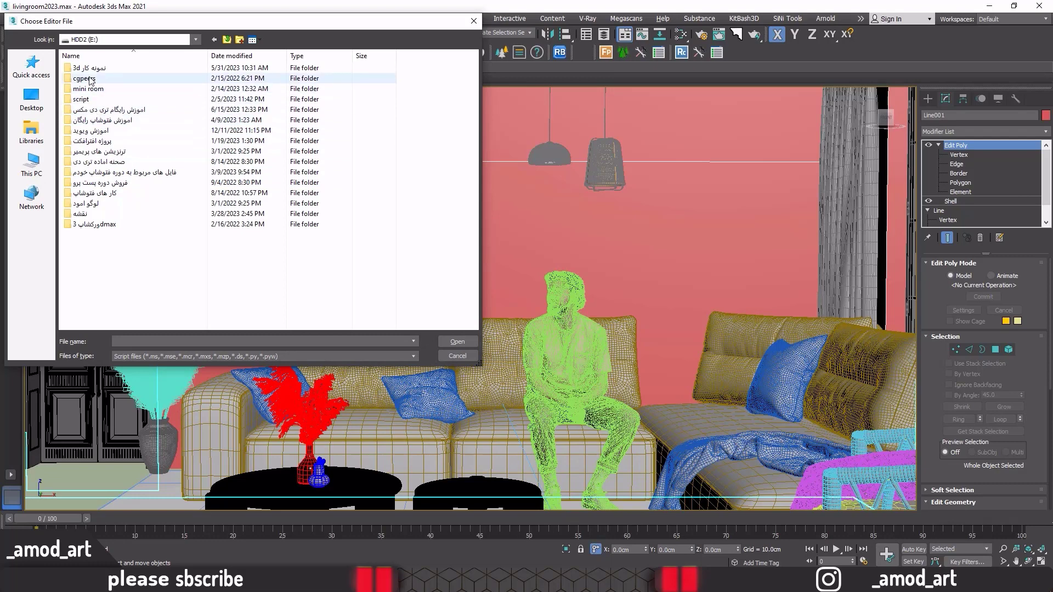
pyautogui.doubleClick(88, 101)
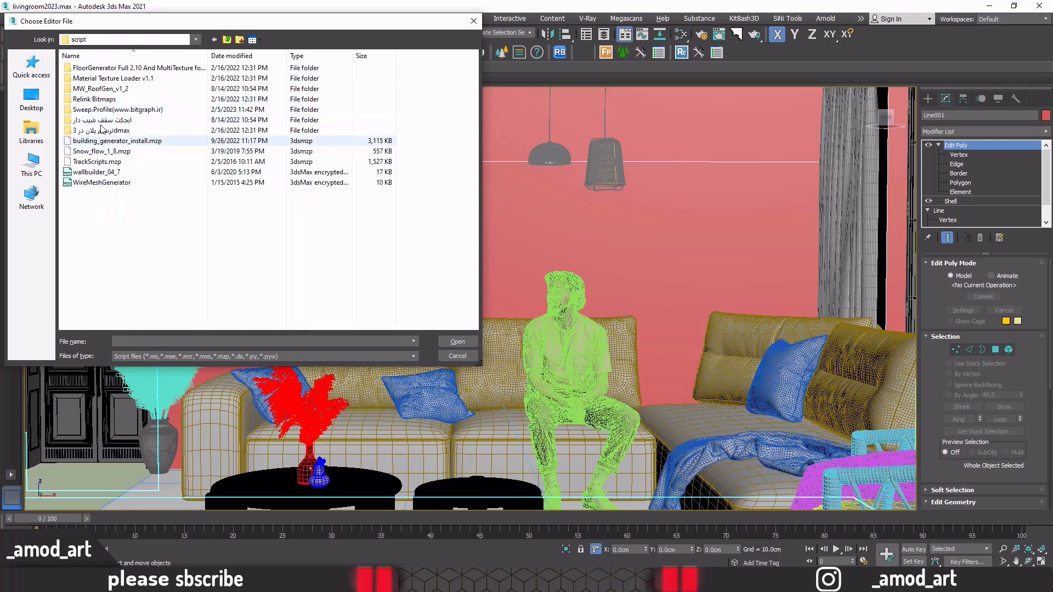
pyautogui.doubleClick(91, 78)
pyautogui.click(147, 82)
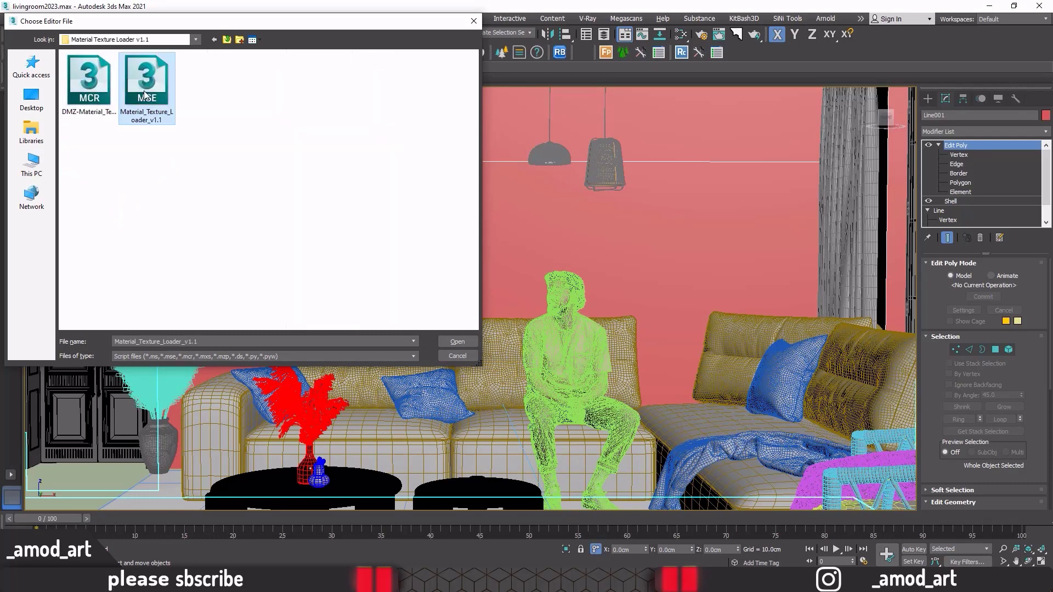
pyautogui.click(451, 341)
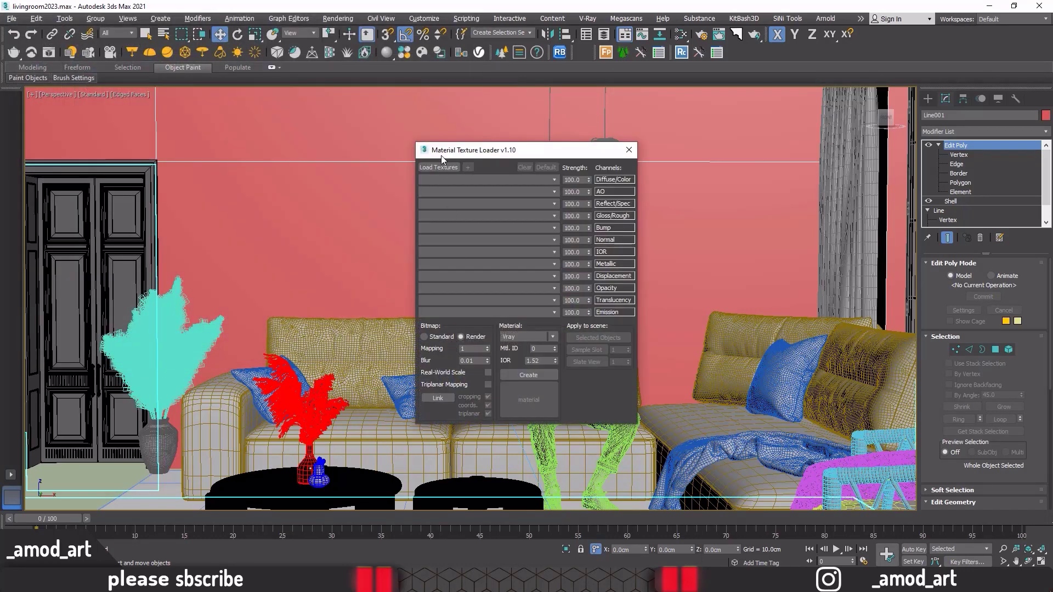
# Start a texture load and browse to Desktop\livingroom\object living room\material\concret wall.
pyautogui.moveTo(445, 152); pyautogui.dragTo(111, 109)
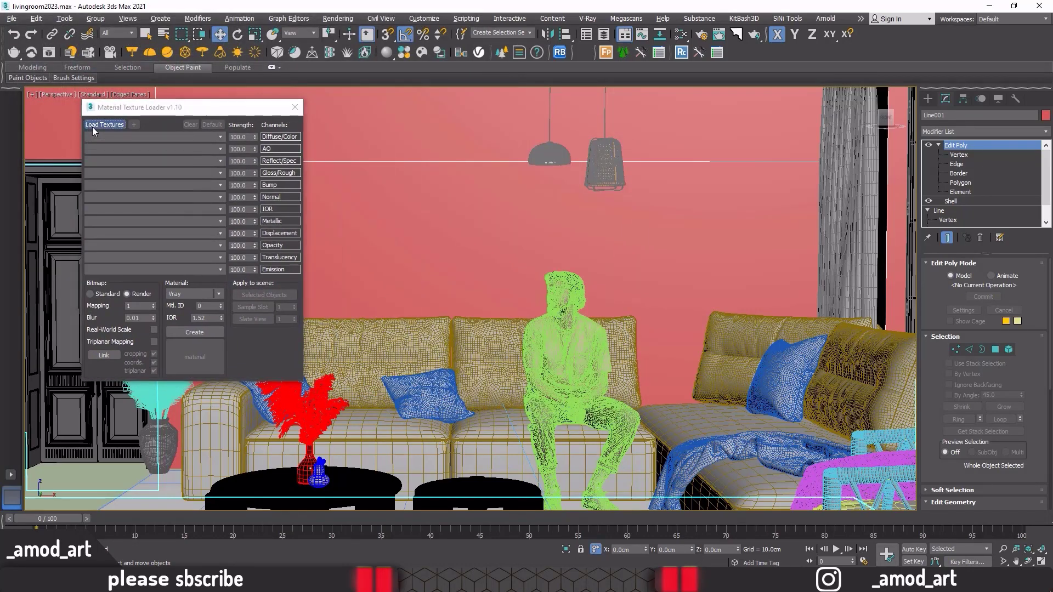
pyautogui.click(93, 127)
pyautogui.moveTo(167, 235)
pyautogui.mouseDown()
pyautogui.moveTo(167, 277)
pyautogui.moveTo(166, 239)
pyautogui.mouseUp()
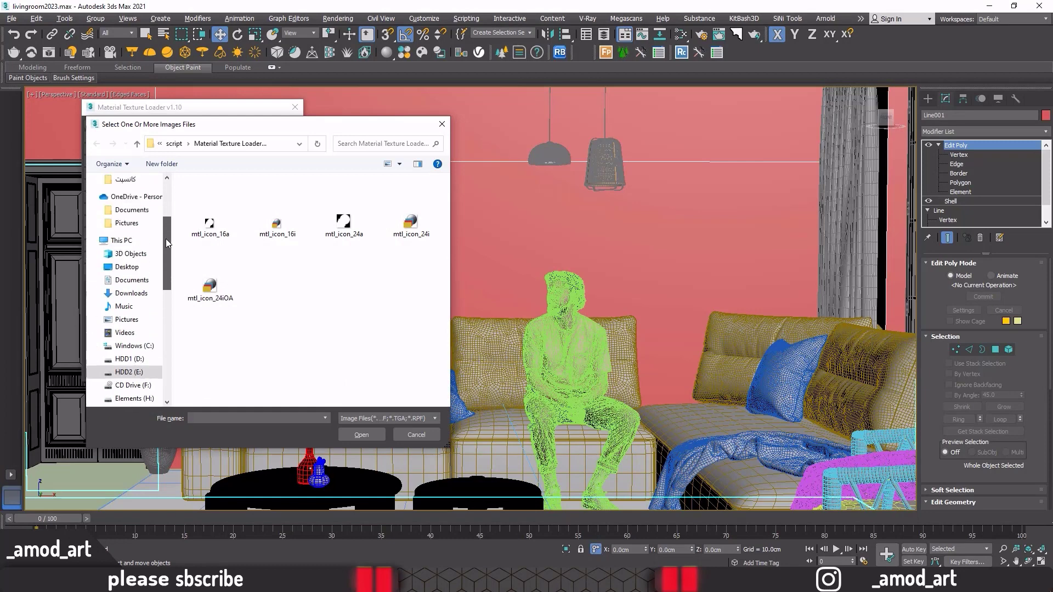
pyautogui.click(109, 265)
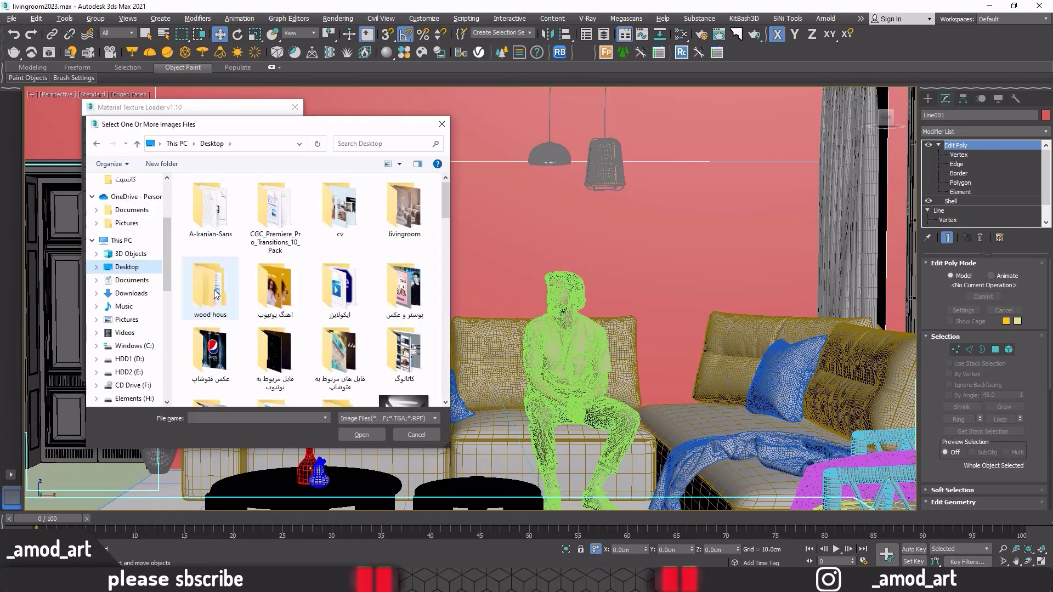
pyautogui.click(396, 222)
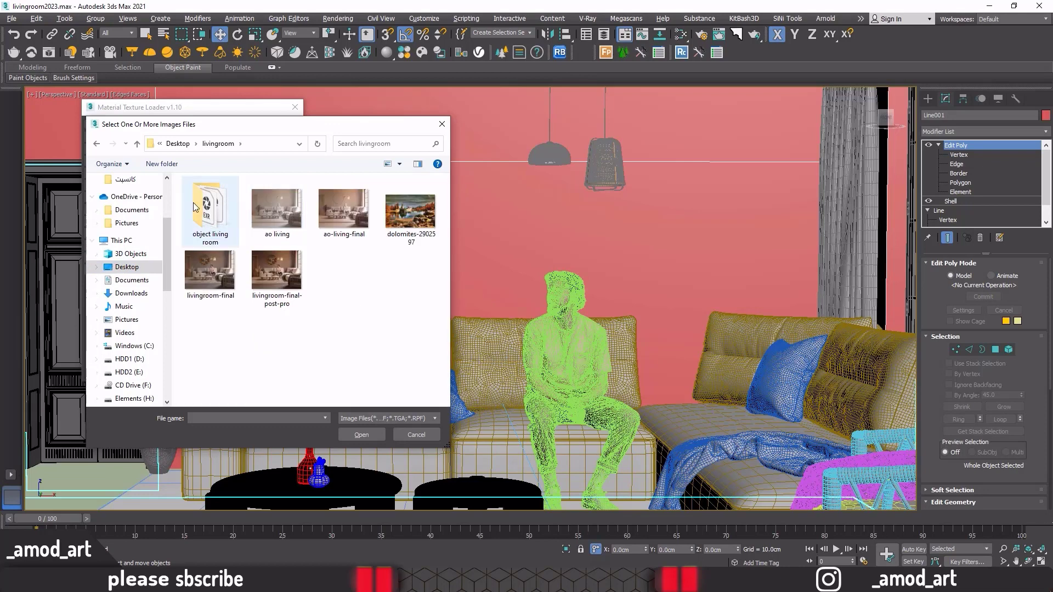
pyautogui.doubleClick(193, 202)
pyautogui.doubleClick(197, 196)
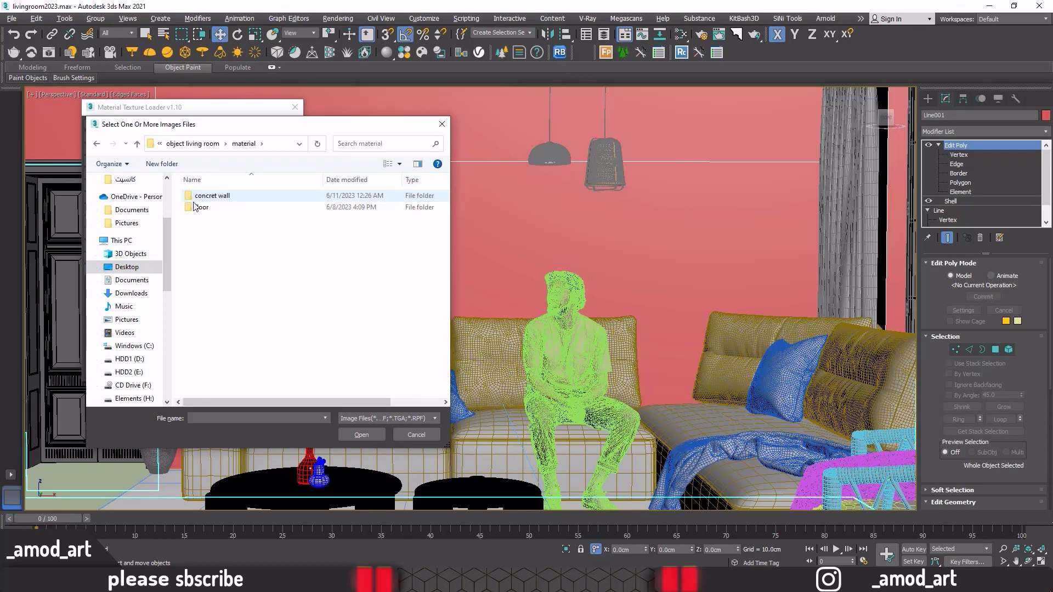
pyautogui.doubleClick(200, 196)
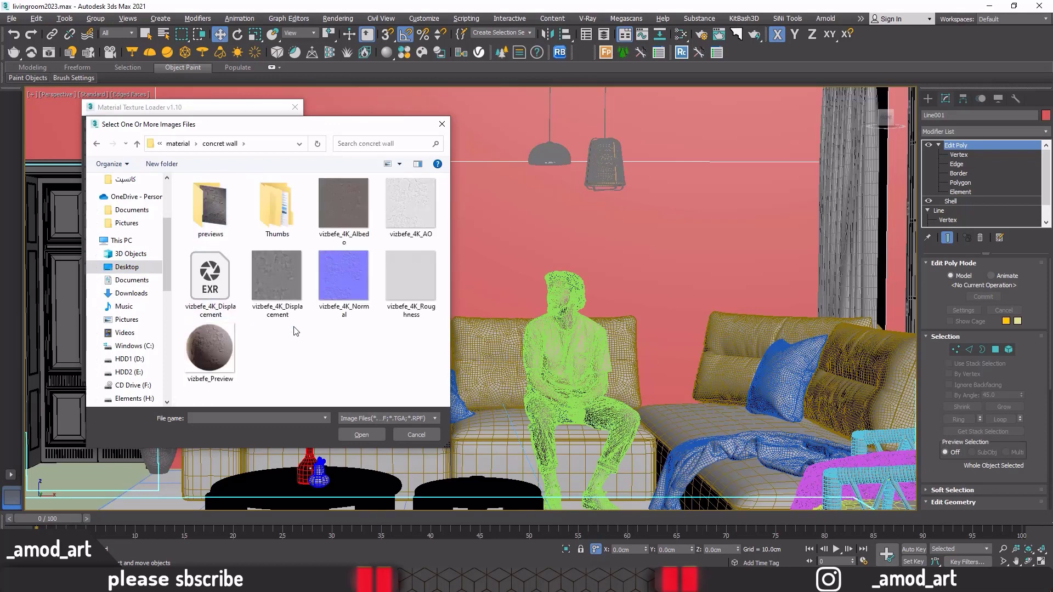
# Load the five vizbefe_4K maps: Albedo, AO, Displacement, Normal and Roughness.
pyautogui.click(350, 217)
pyautogui.keyDown('ctrl'); pyautogui.click(407, 213); pyautogui.keyUp('ctrl')
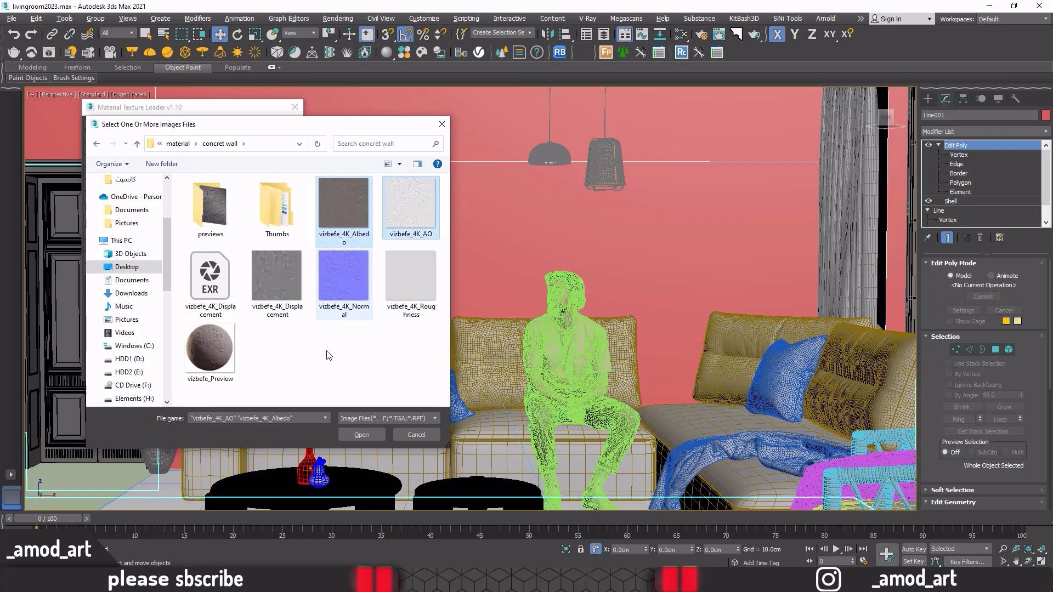
pyautogui.keyDown('ctrl'); pyautogui.click(271, 285); pyautogui.keyUp('ctrl')
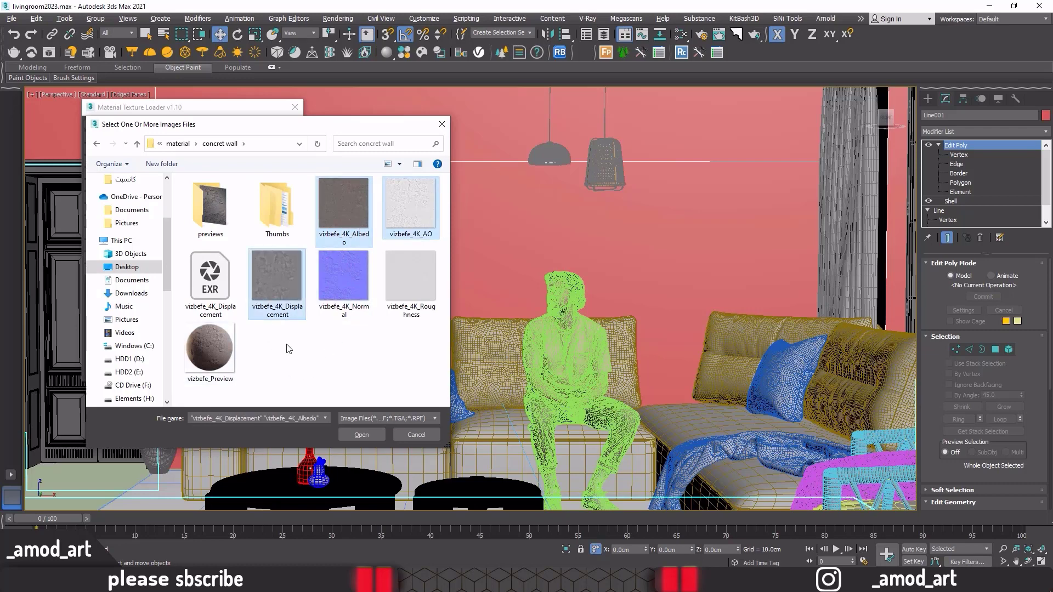
pyautogui.keyDown('ctrl'); pyautogui.click(341, 281); pyautogui.keyUp('ctrl')
pyautogui.keyDown('ctrl'); pyautogui.click(416, 282); pyautogui.keyUp('ctrl')
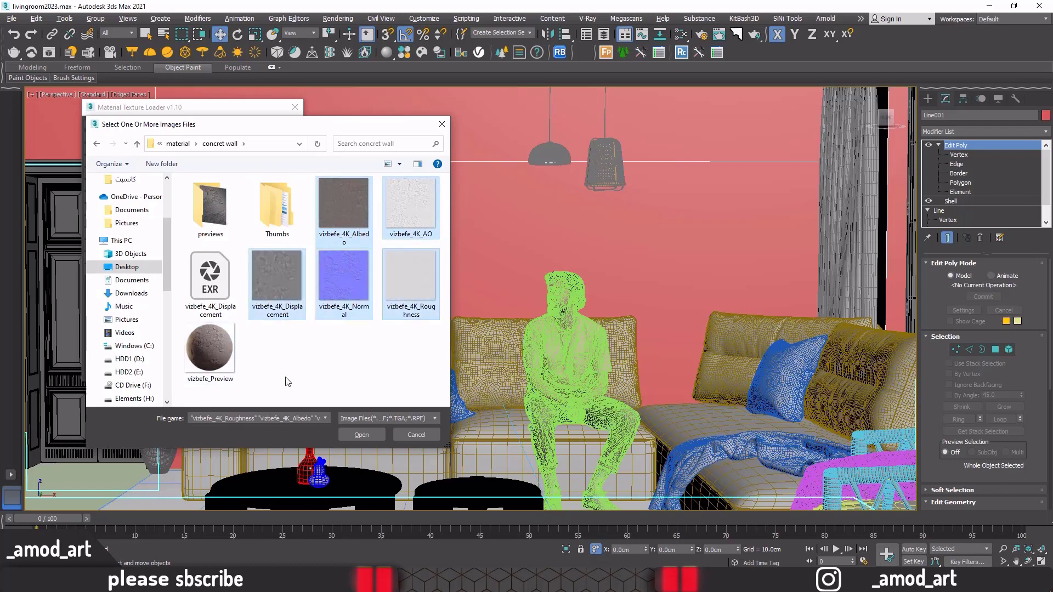
pyautogui.click(355, 434)
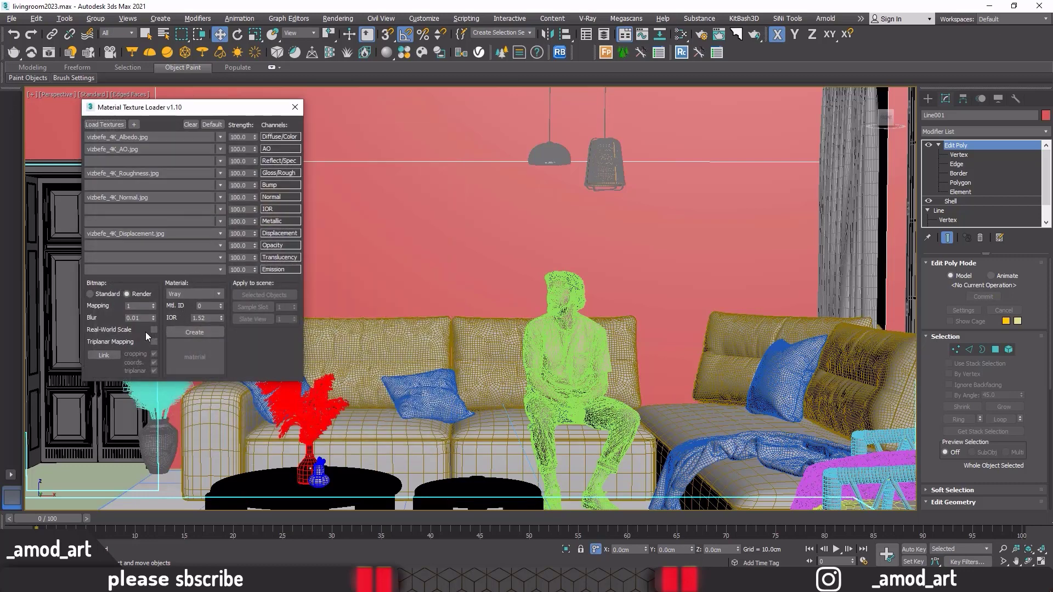
# Create the material 'wall' from the loaded textures and open the Slate Material Editor.
pyautogui.click(192, 332)
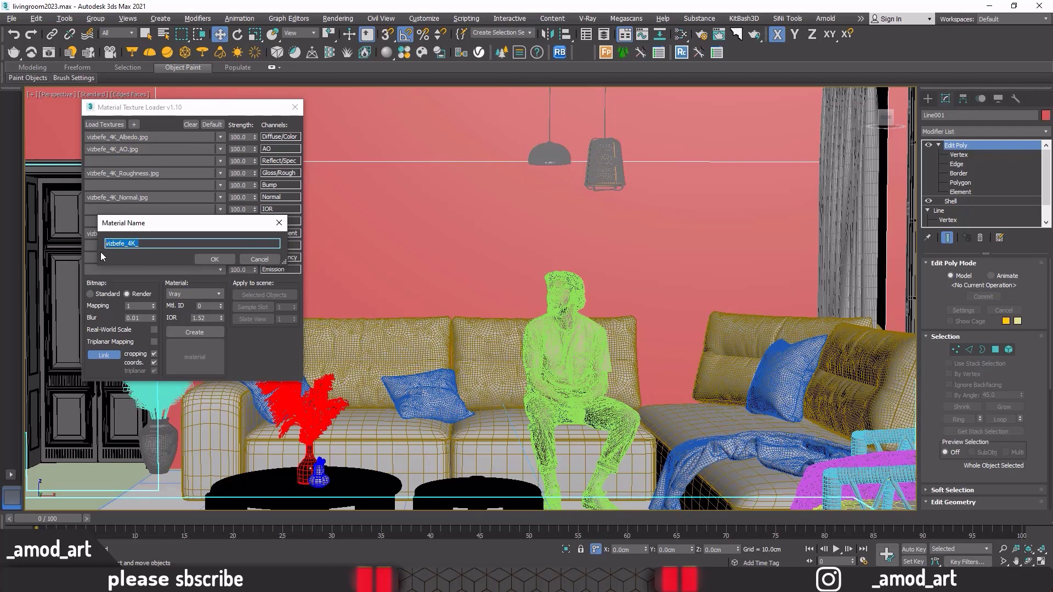
pyautogui.write('wall')
pyautogui.click(206, 259)
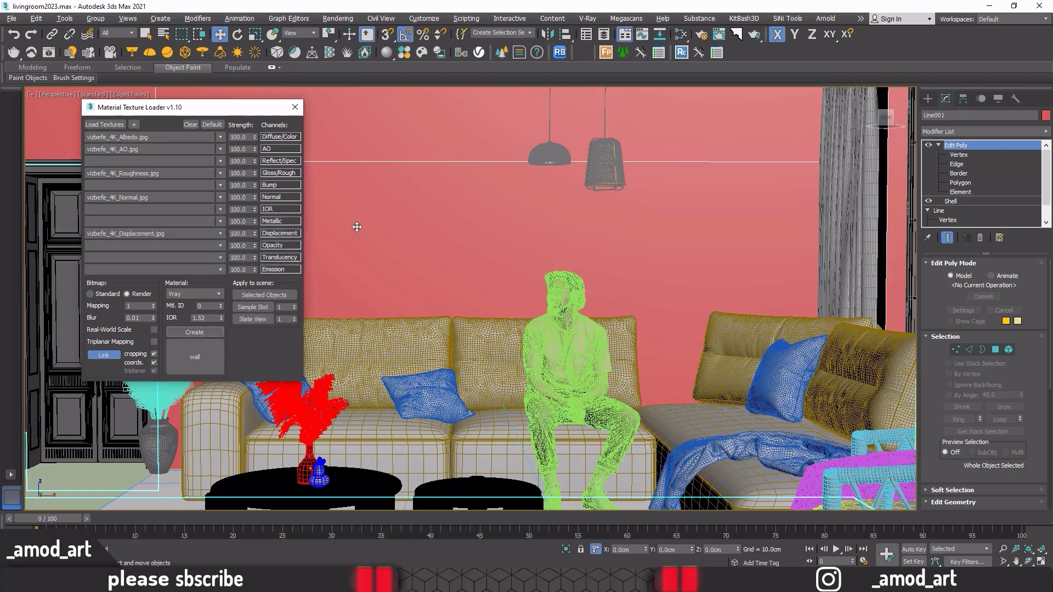
pyautogui.click(680, 34)
pyautogui.moveTo(528, 231); pyautogui.dragTo(598, 207)
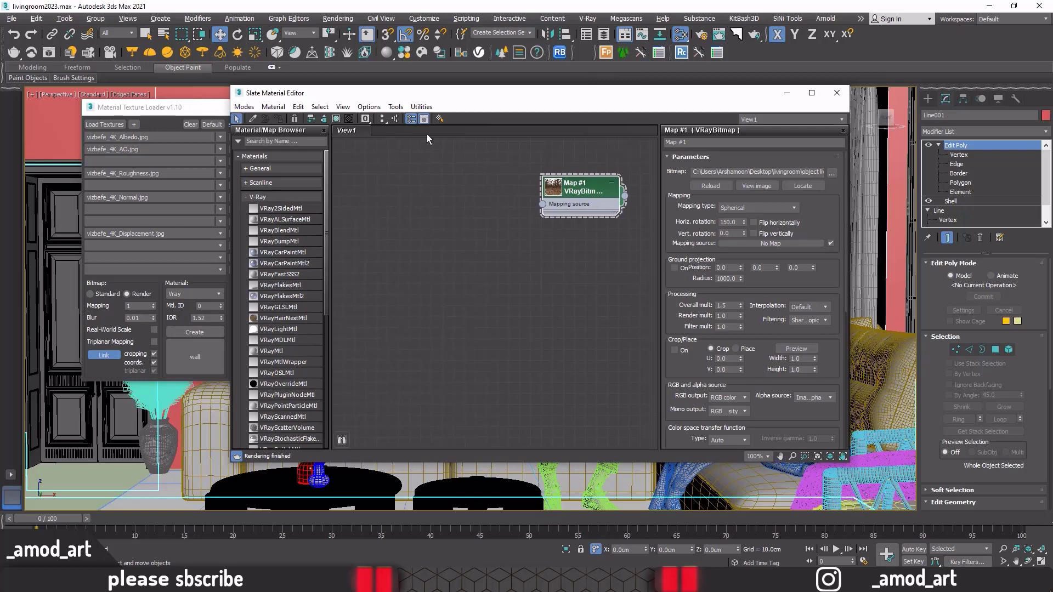
# Drop the wall material into Slate View1 as an instance, then close the loader window.
pyautogui.moveTo(401, 93); pyautogui.dragTo(497, 77)
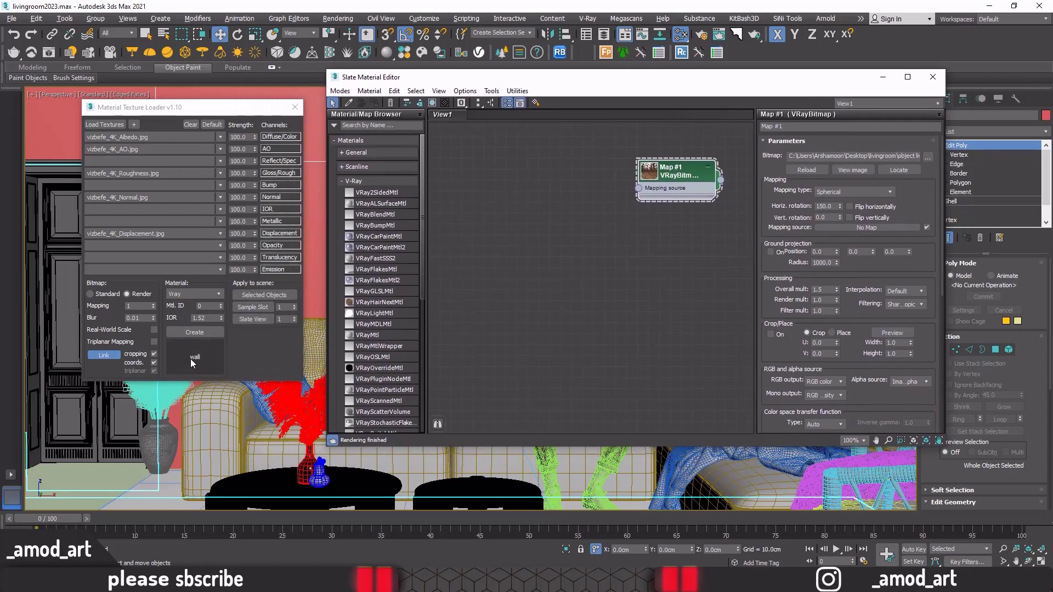
pyautogui.moveTo(191, 362); pyautogui.dragTo(635, 262)
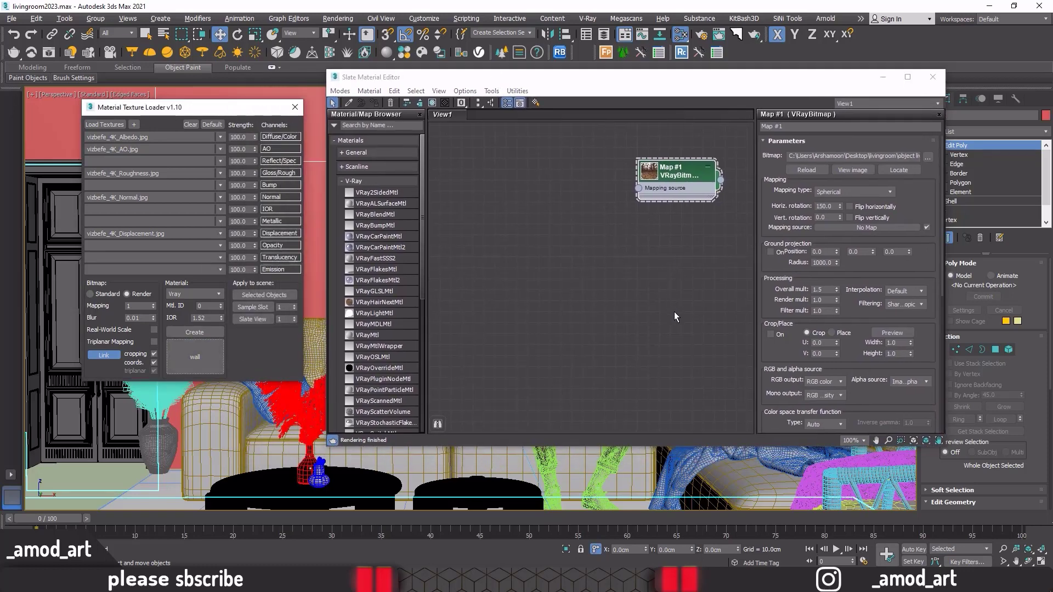
pyautogui.moveTo(187, 361)
pyautogui.mouseDown()
pyautogui.moveTo(378, 336)
pyautogui.moveTo(666, 266)
pyautogui.mouseUp()
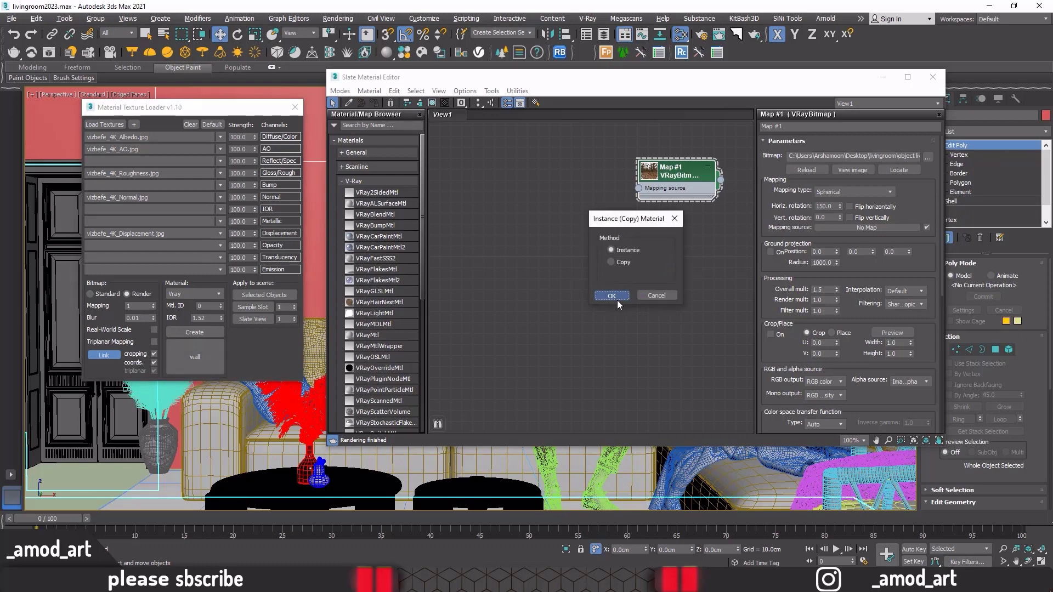
pyautogui.click(617, 299)
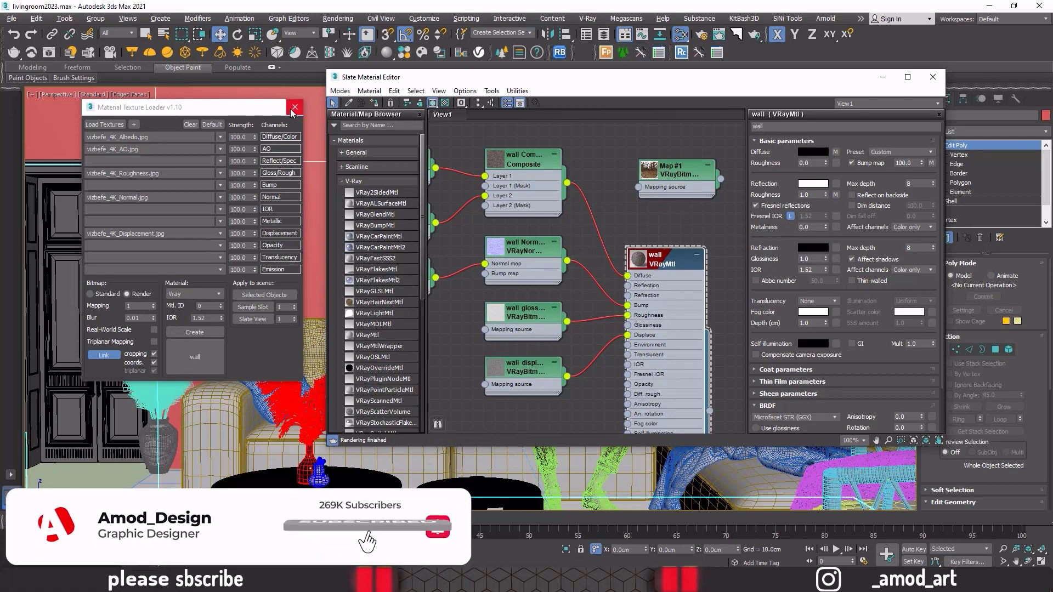
pyautogui.click(293, 108)
# Open an enlarged preview of the wall material node.
pyautogui.doubleClick(362, 77)
pyautogui.moveTo(326, 202); pyautogui.dragTo(421, 249, button='middle')
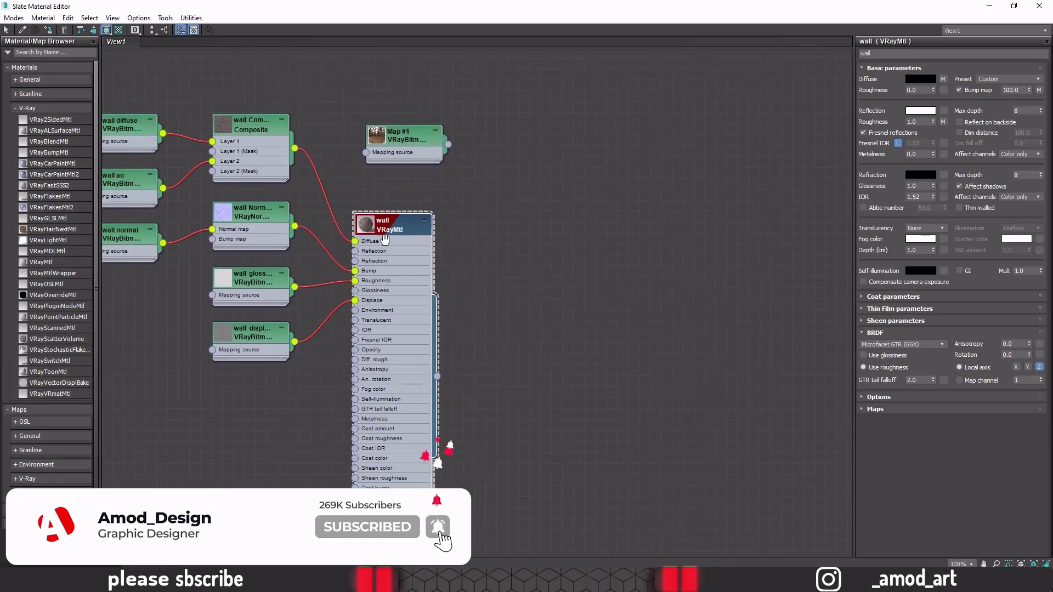
pyautogui.rightClick(409, 236)
pyautogui.click(440, 287)
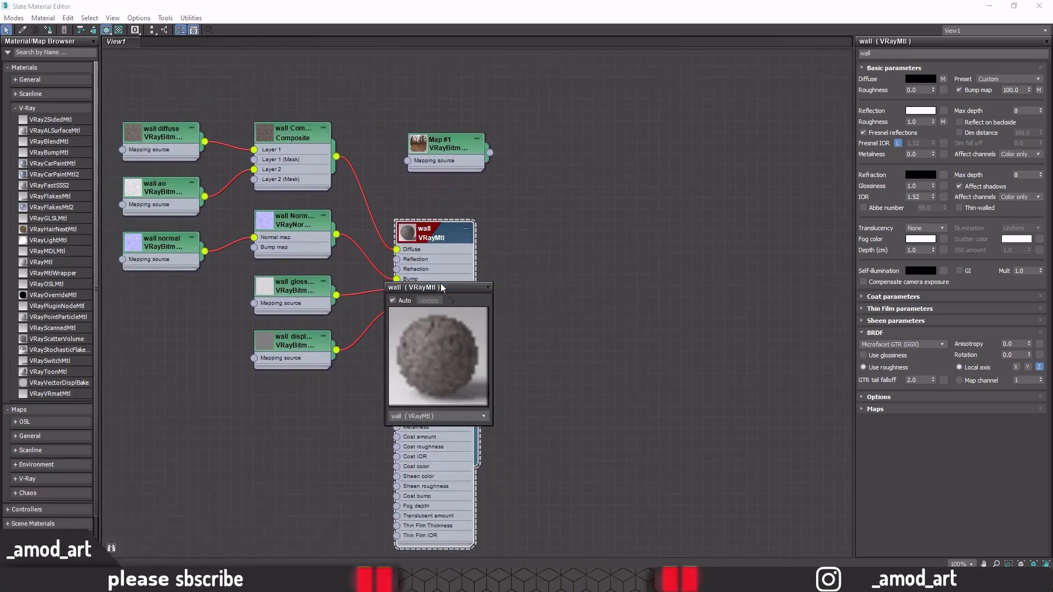
pyautogui.moveTo(437, 295); pyautogui.dragTo(437, 80)
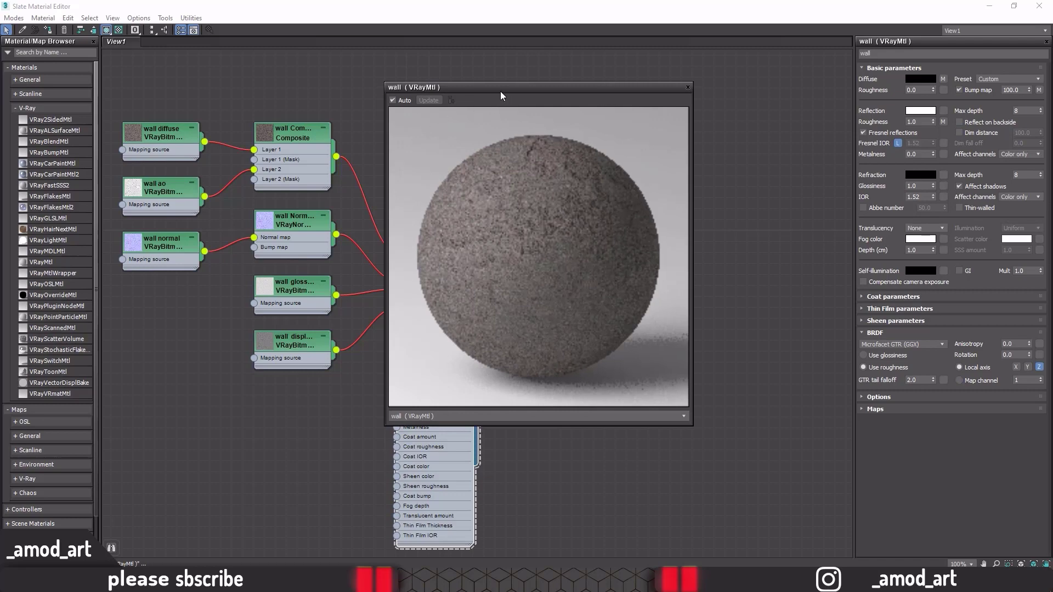
pyautogui.moveTo(624, 87); pyautogui.dragTo(754, 83)
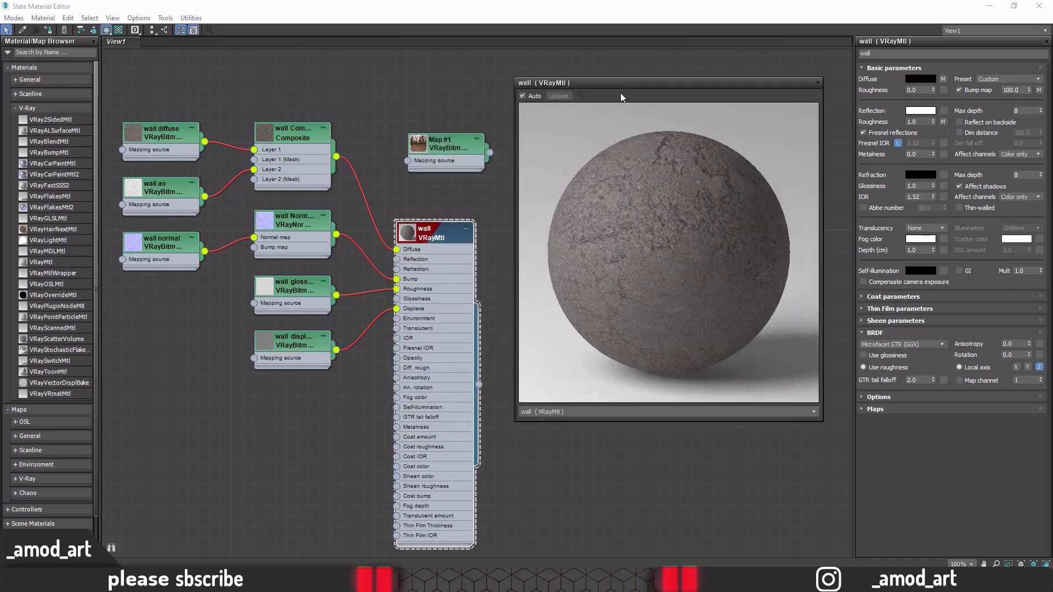
# In the wall material's Maps, set Displace to 3.0 and Bump to 50.0.
pyautogui.click(874, 409)
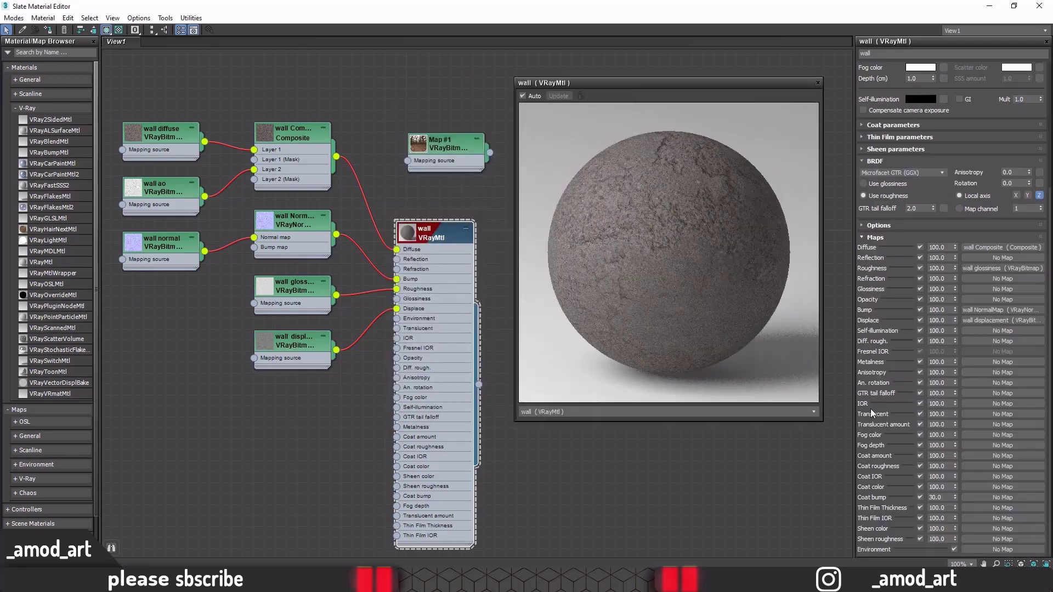
pyautogui.click(938, 321)
pyautogui.click(948, 309)
pyautogui.write('50')
# Set the wall Reflection colour to grey 146 and close the material preview.
pyautogui.scroll(3, 878, 145)
pyautogui.scroll(2, 871, 114)
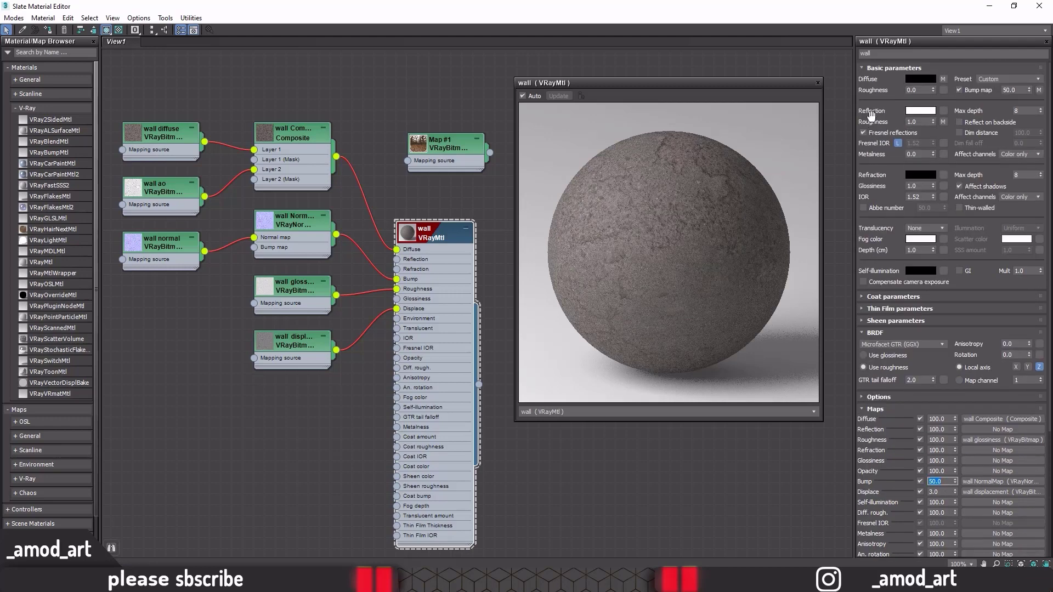
pyautogui.click(917, 110)
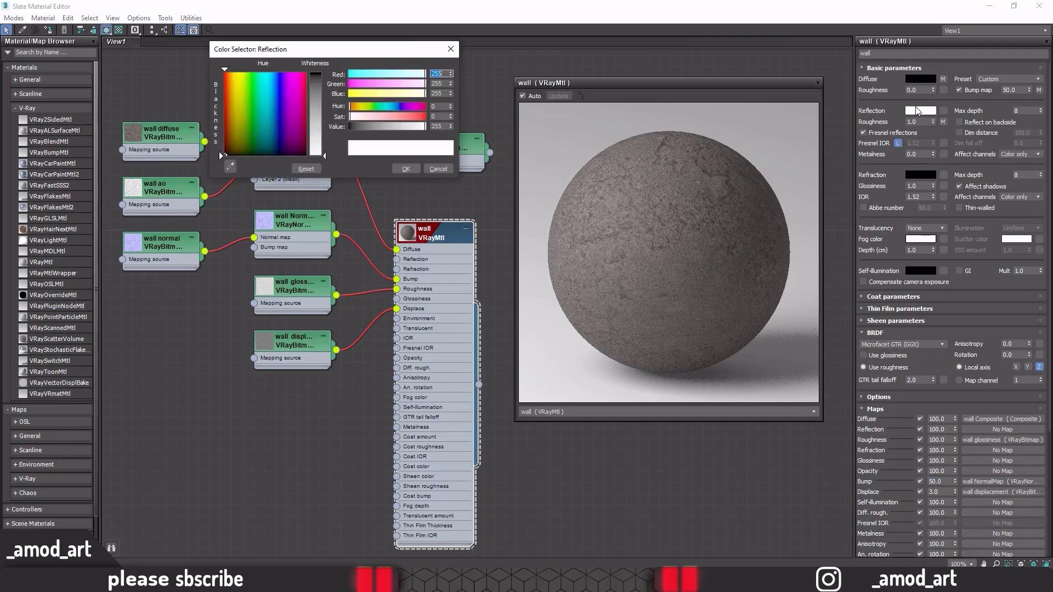
pyautogui.click(321, 123)
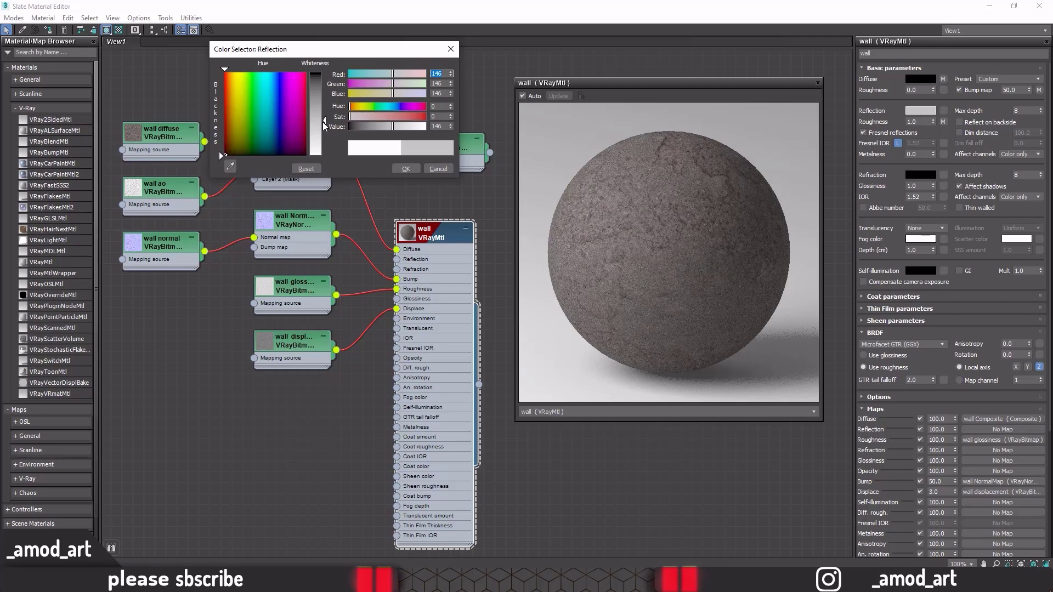
pyautogui.click(406, 168)
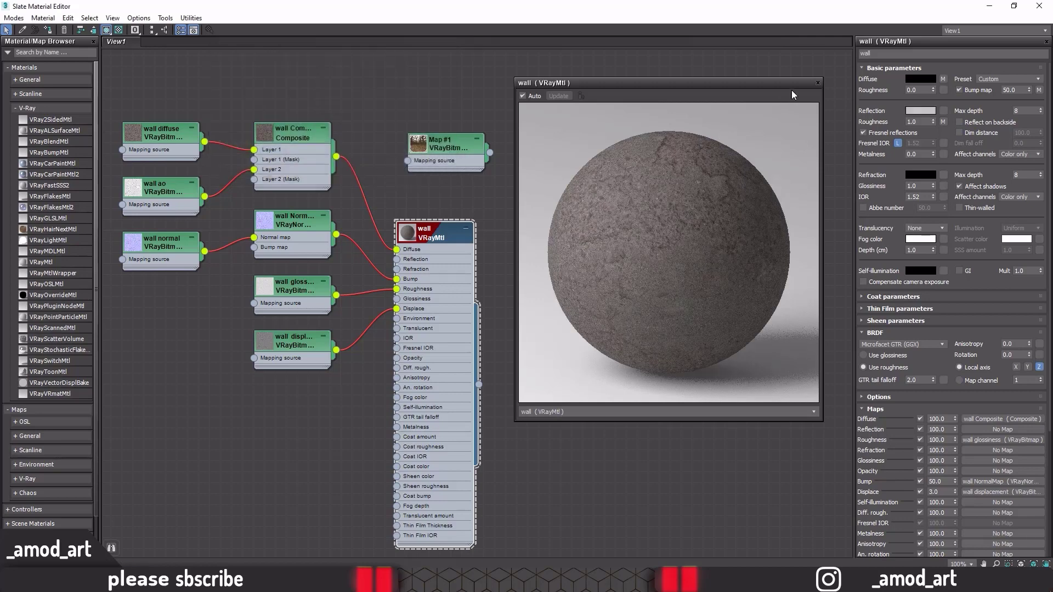
pyautogui.click(819, 85)
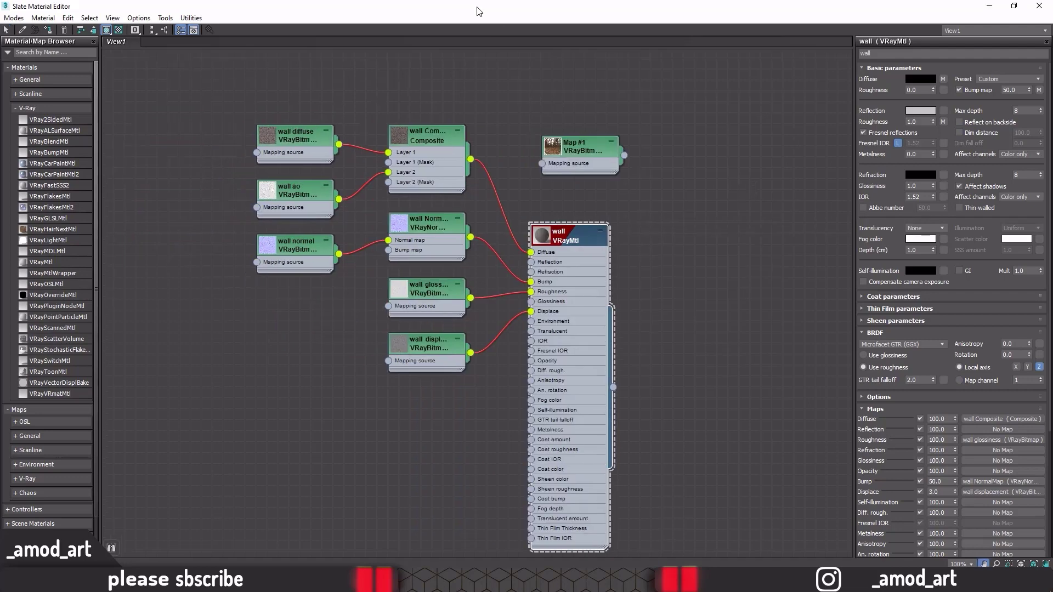
# Assign the wall material to Line001 and close the Slate Material Editor.
pyautogui.moveTo(564, 6); pyautogui.dragTo(709, 61)
pyautogui.moveTo(679, 199)
pyautogui.mouseDown(button='middle')
pyautogui.moveTo(709, 264)
pyautogui.moveTo(682, 255)
pyautogui.mouseUp(button='middle')
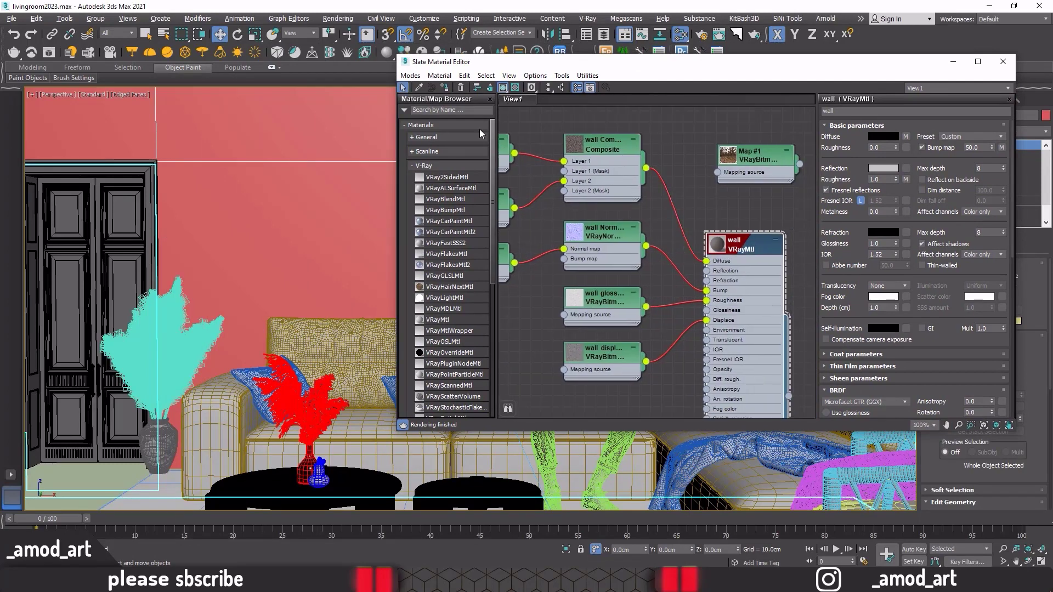
pyautogui.click(446, 89)
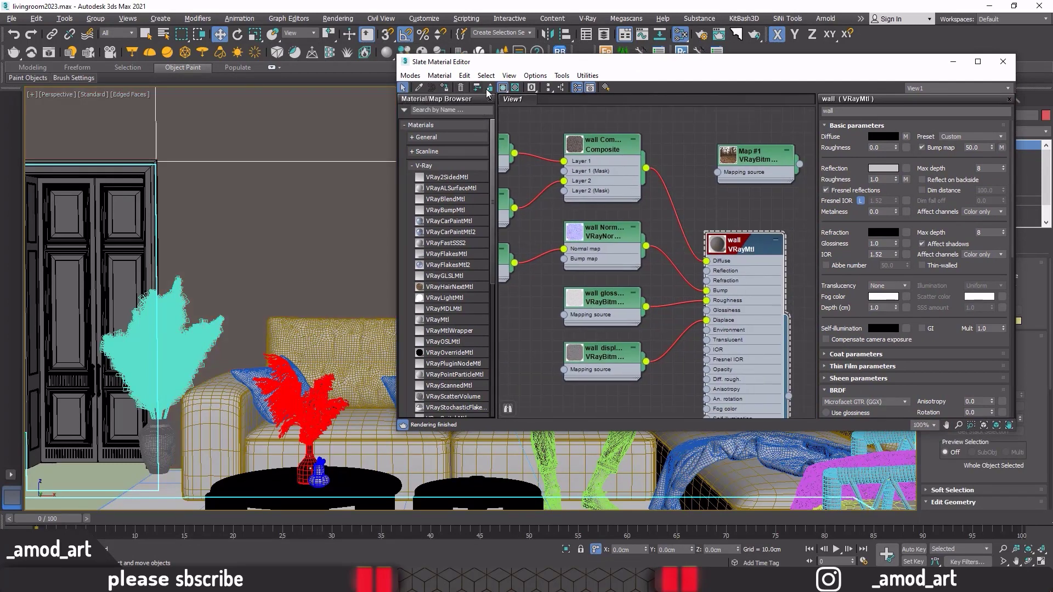
pyautogui.click(1003, 61)
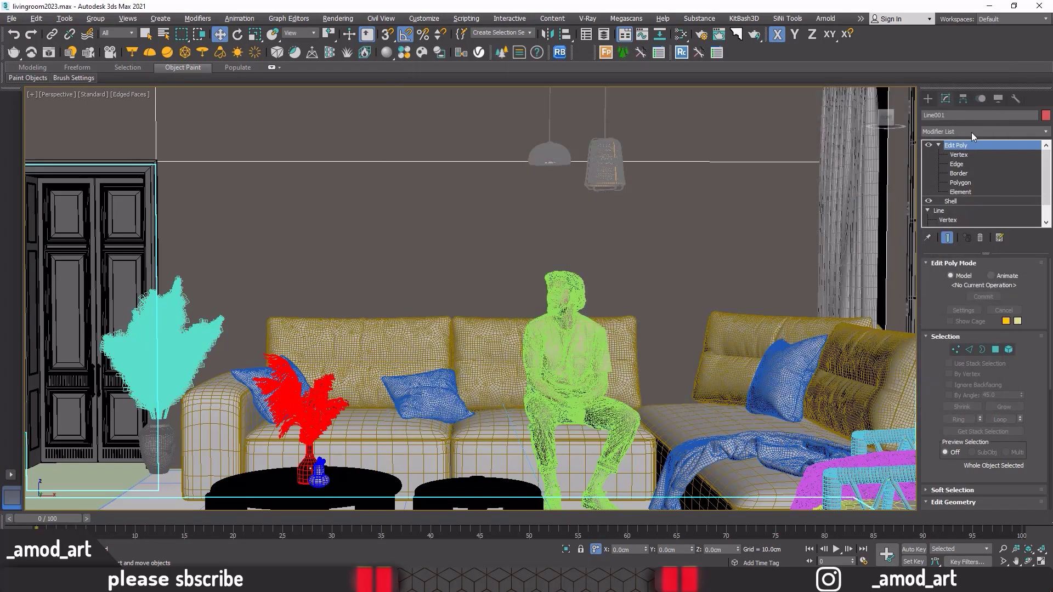
pyautogui.click(966, 134)
# Add a Box UVW Map modifier of 8.136 × 3.08 × 3.08 cm to Line001.
pyautogui.press('u')
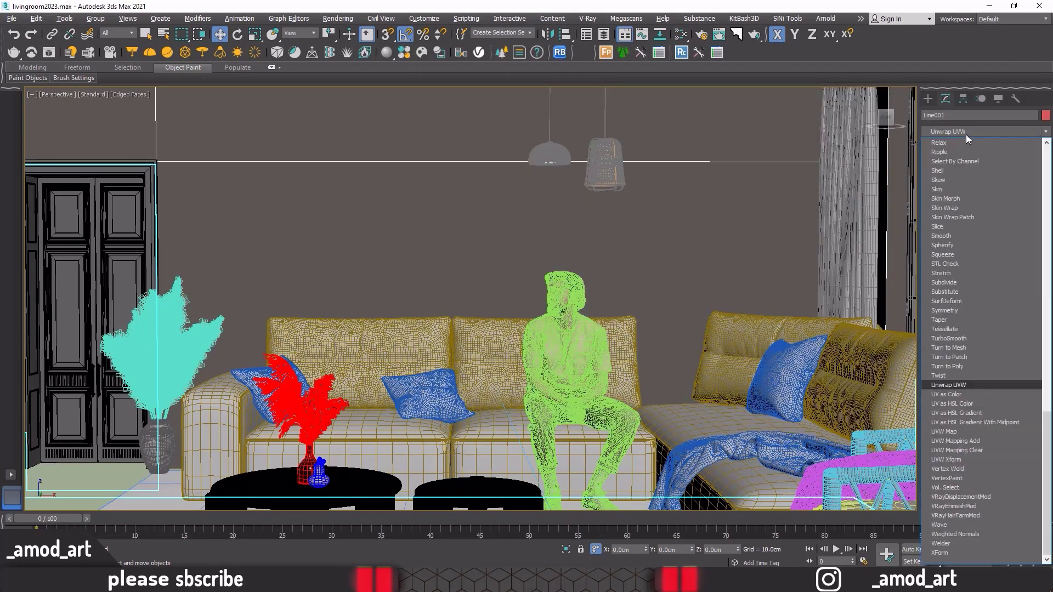
pyautogui.click(941, 431)
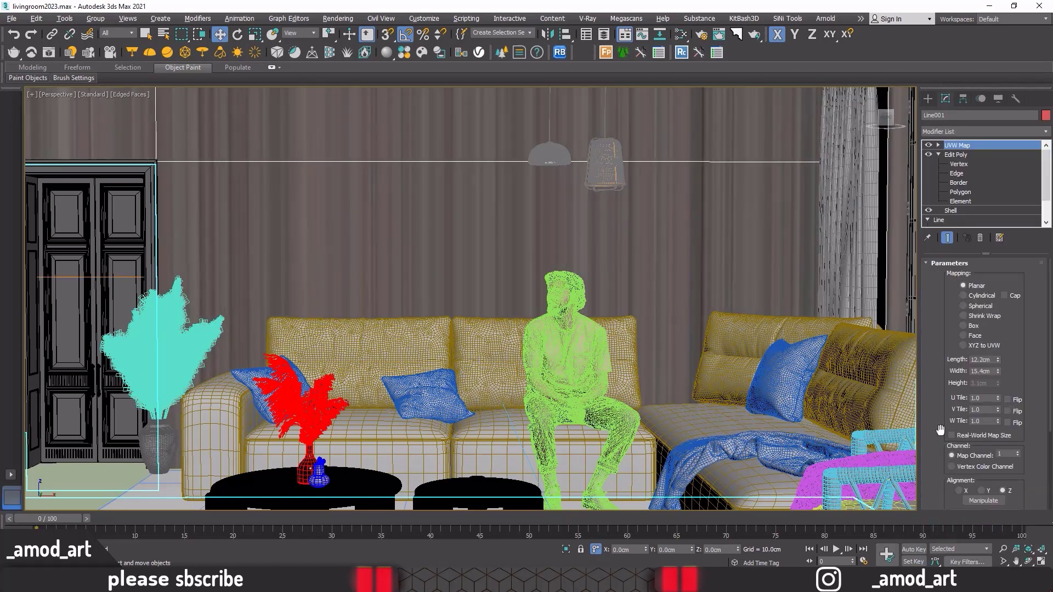
pyautogui.click(962, 326)
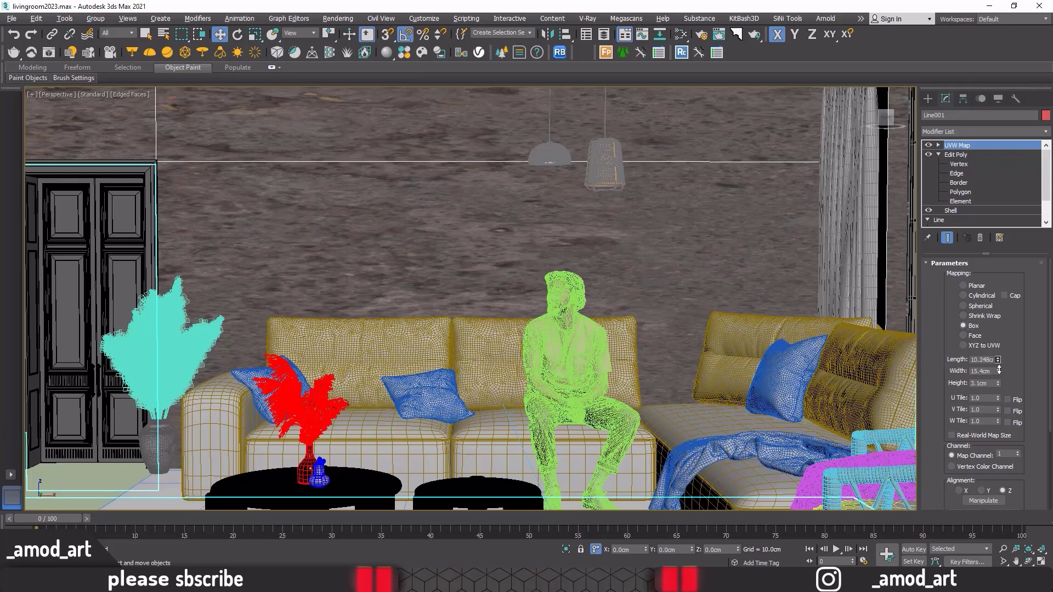
pyautogui.moveTo(998, 362)
pyautogui.mouseDown()
pyautogui.moveTo(999, 350)
pyautogui.moveTo(992, 409)
pyautogui.mouseUp()
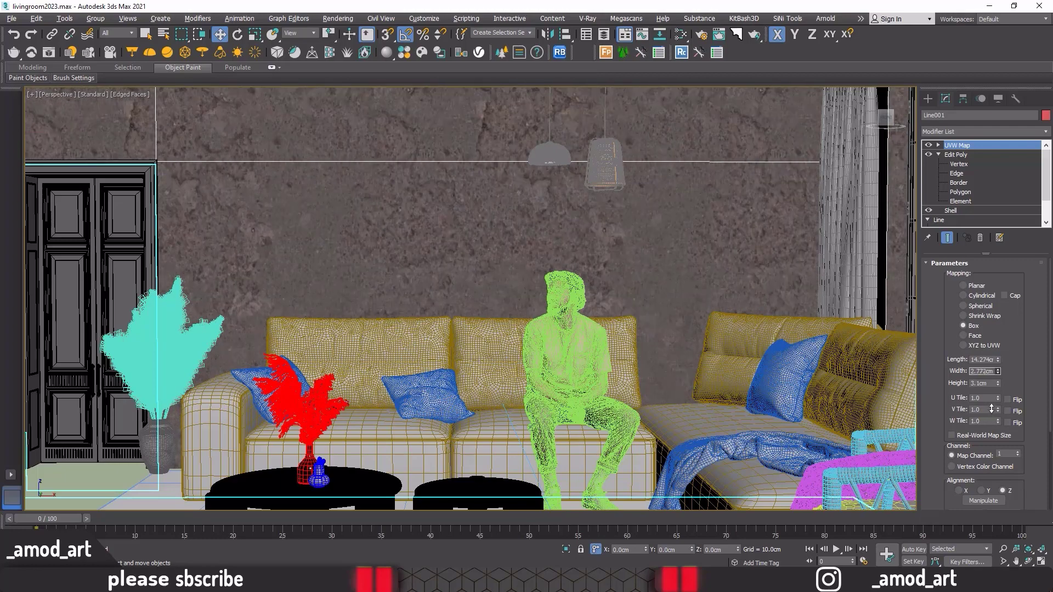
pyautogui.moveTo(991, 409); pyautogui.dragTo(992, 413)
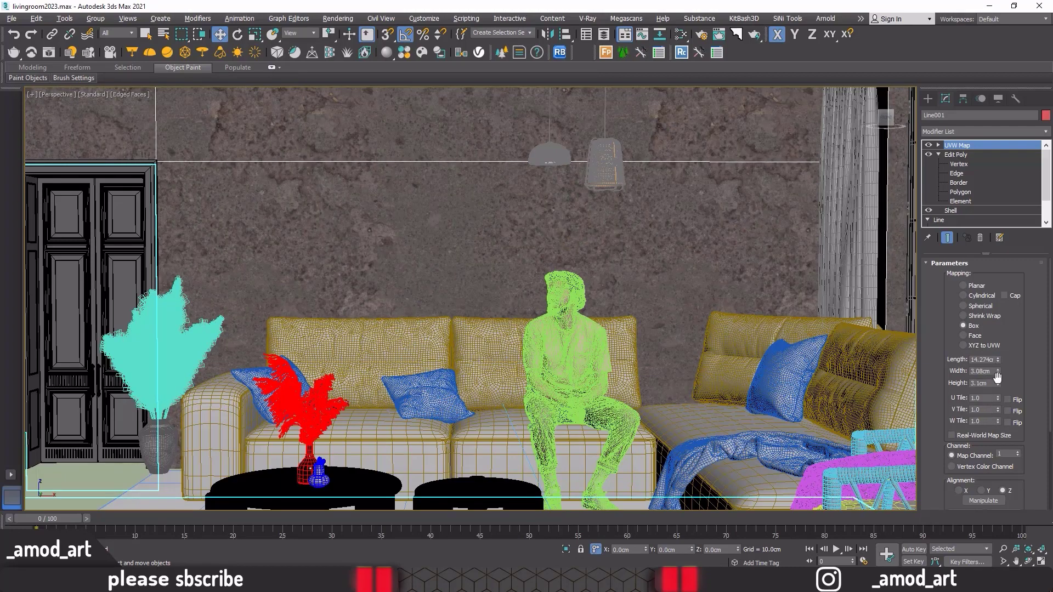
pyautogui.moveTo(997, 383)
pyautogui.mouseDown()
pyautogui.moveTo(998, 366)
pyautogui.moveTo(999, 387)
pyautogui.mouseUp()
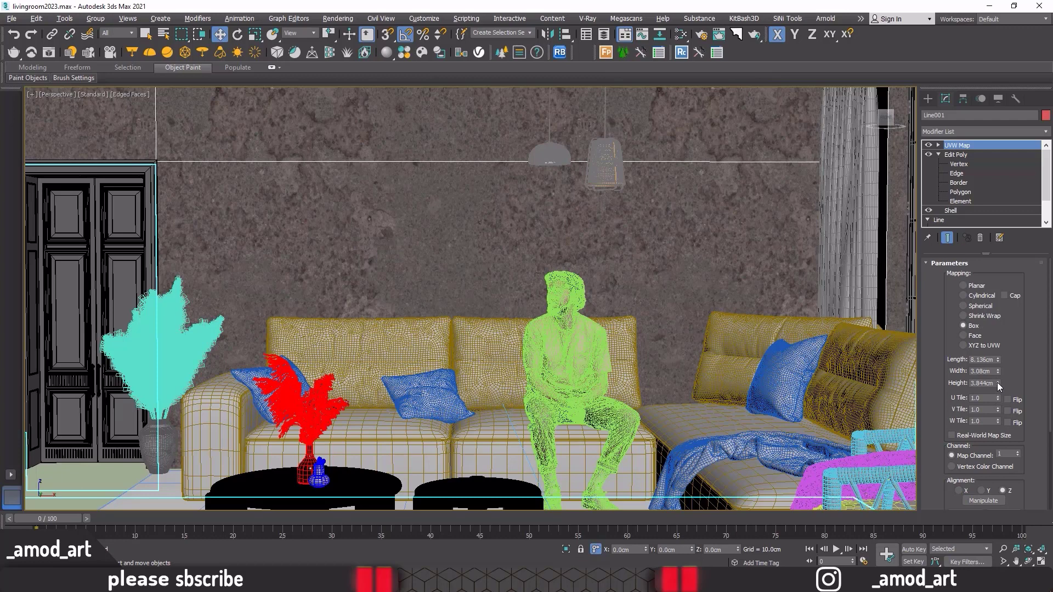
pyautogui.doubleClick(988, 384)
pyautogui.write('3.08')
pyautogui.press('Return')
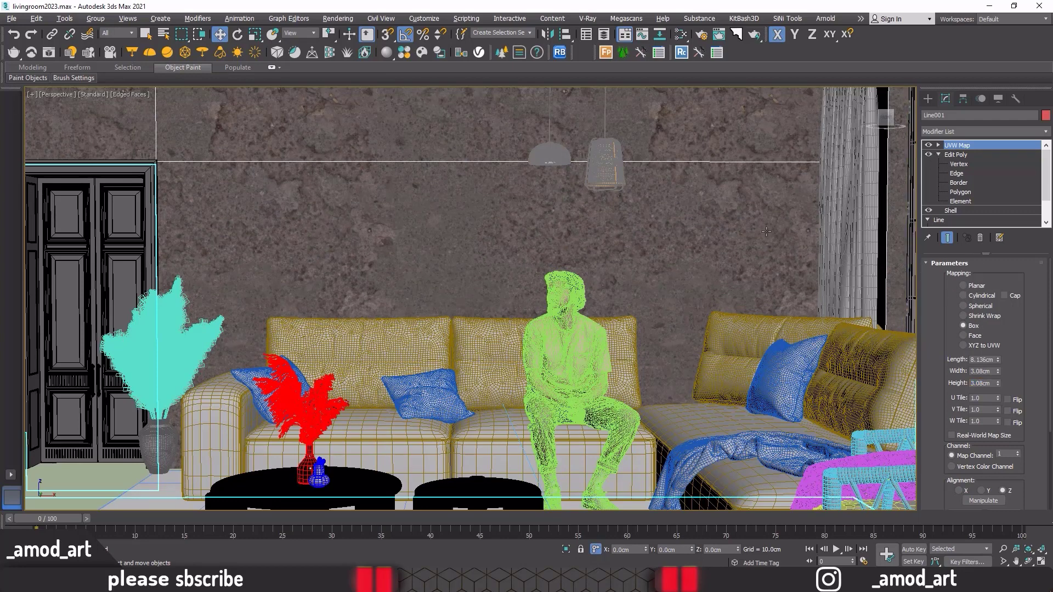
pyautogui.keyDown('alt'); pyautogui.moveTo(419, 254); pyautogui.dragTo(472, 170, button='middle'); pyautogui.keyUp('alt')
# Select the floor and run the Material Texture Loader script again.
pyautogui.click(434, 397)
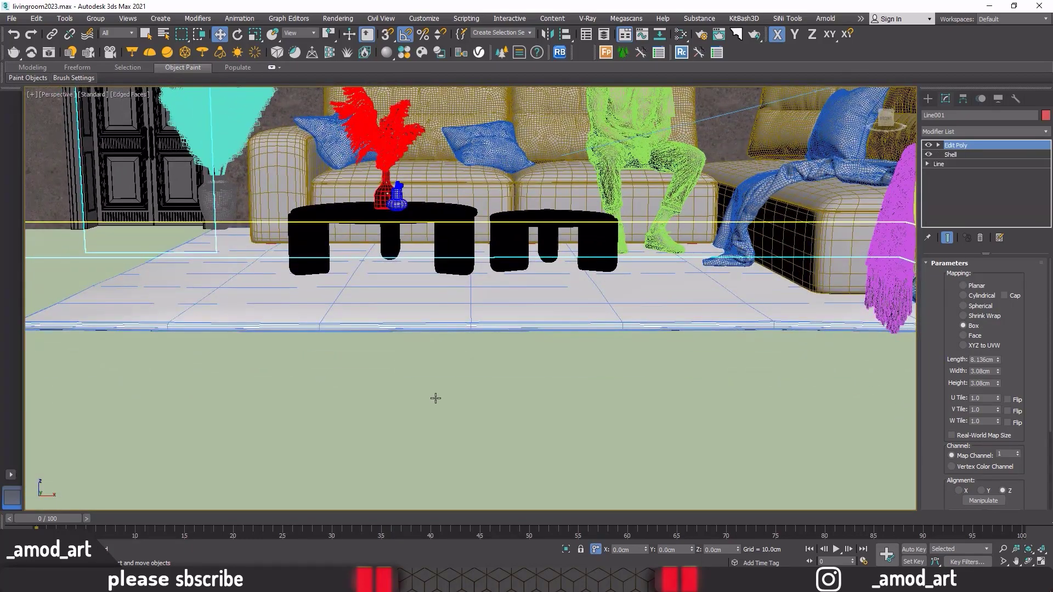
pyautogui.click(467, 18)
pyautogui.click(479, 157)
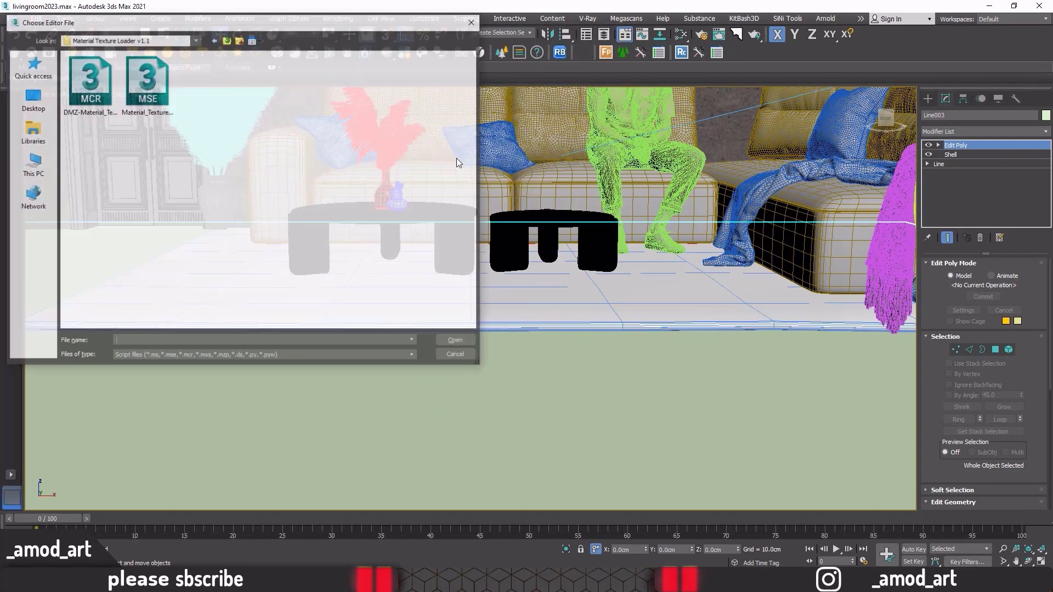
pyautogui.click(143, 103)
pyautogui.click(461, 341)
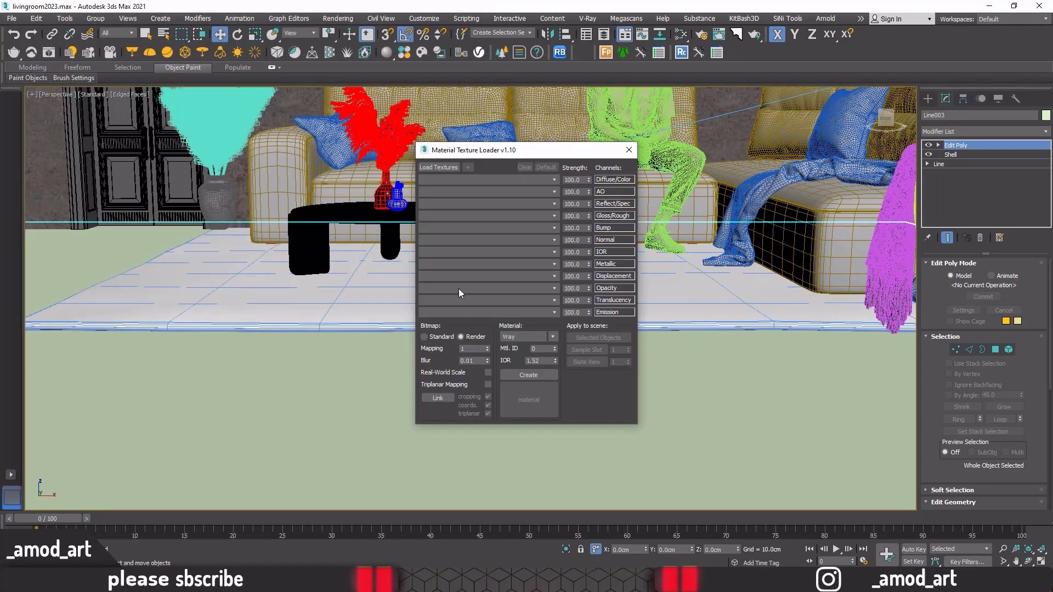
# Load the floor folder's Albedo, AO, Displacement, Normal and Roughness textures.
pyautogui.moveTo(471, 156); pyautogui.dragTo(132, 108)
pyautogui.click(100, 121)
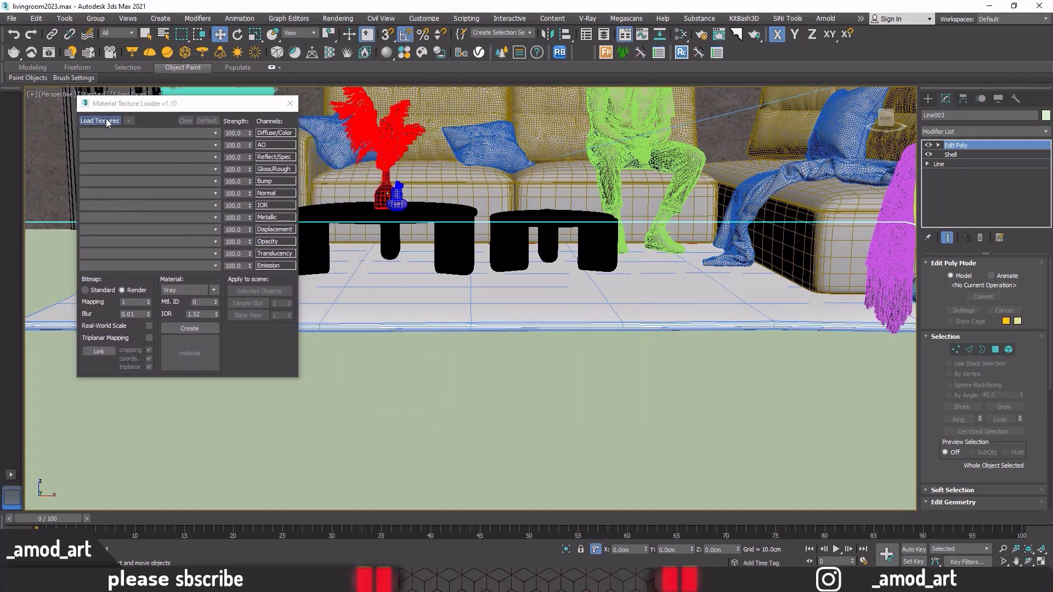
pyautogui.click(132, 140)
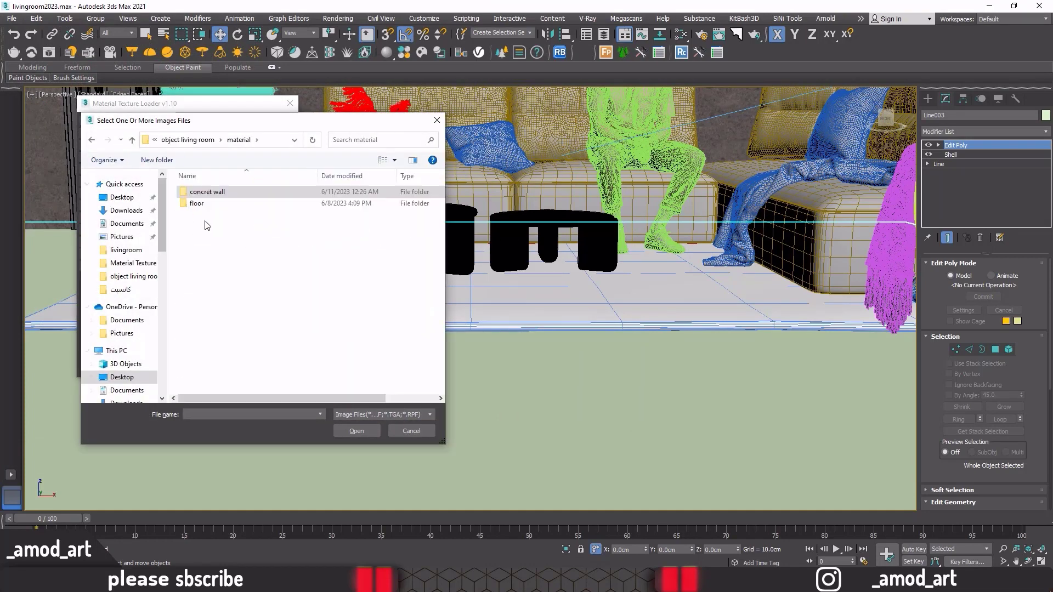
pyautogui.doubleClick(203, 207)
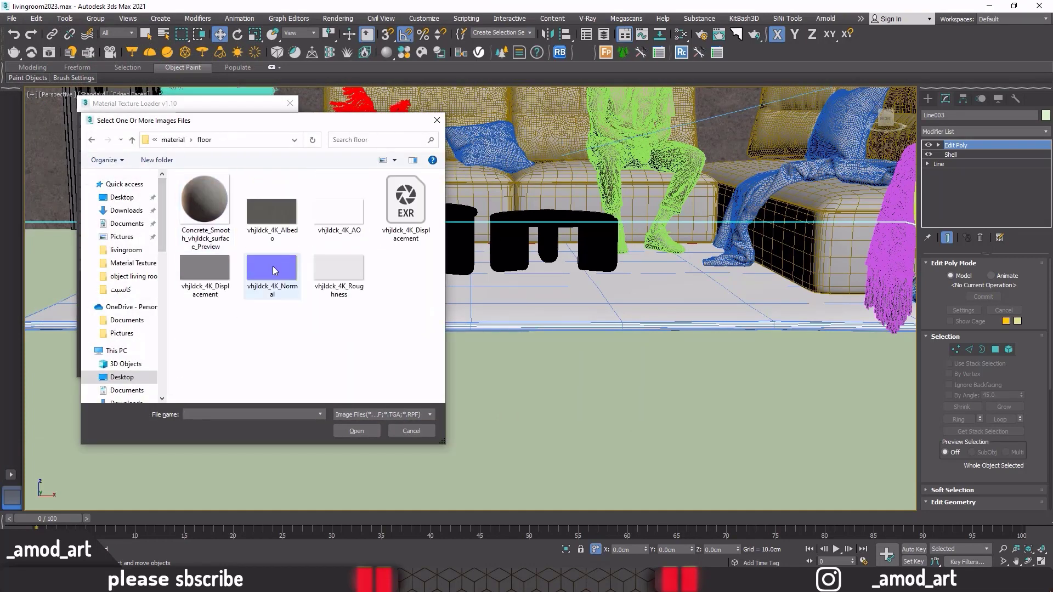
pyautogui.click(275, 219)
pyautogui.keyDown('ctrl'); pyautogui.click(343, 217); pyautogui.keyUp('ctrl')
pyautogui.keyDown('ctrl'); pyautogui.click(205, 274); pyautogui.keyUp('ctrl')
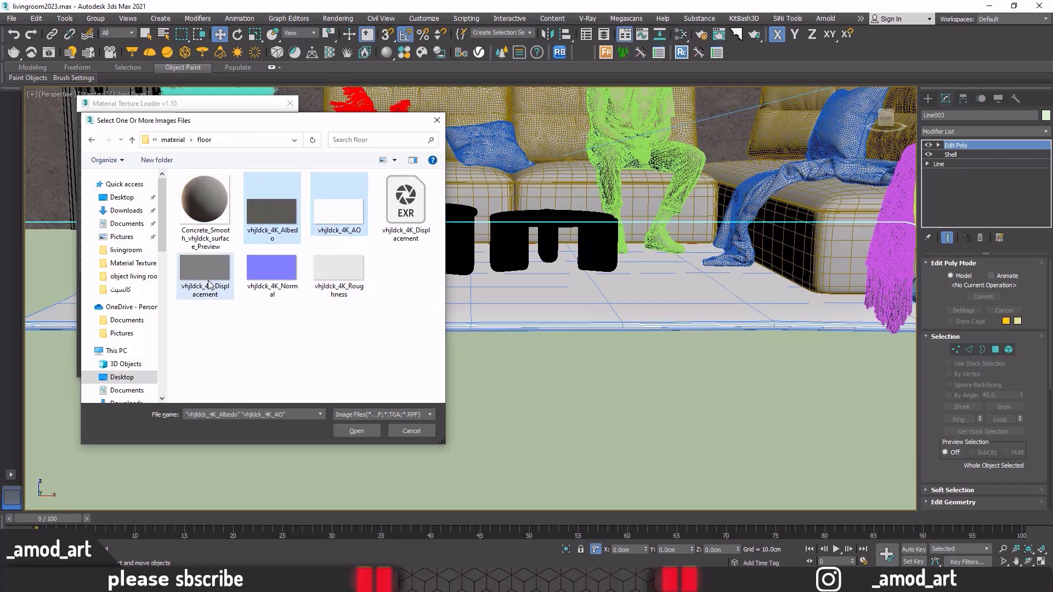
pyautogui.keyDown('ctrl'); pyautogui.click(269, 288); pyautogui.keyUp('ctrl')
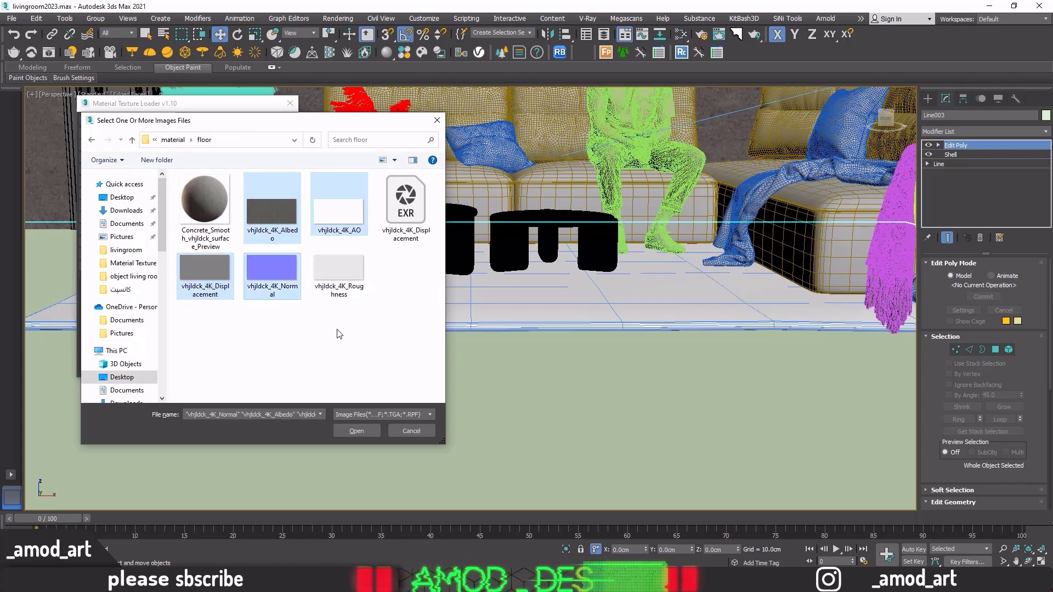
pyautogui.keyDown('ctrl'); pyautogui.click(338, 274); pyautogui.keyUp('ctrl')
pyautogui.click(359, 433)
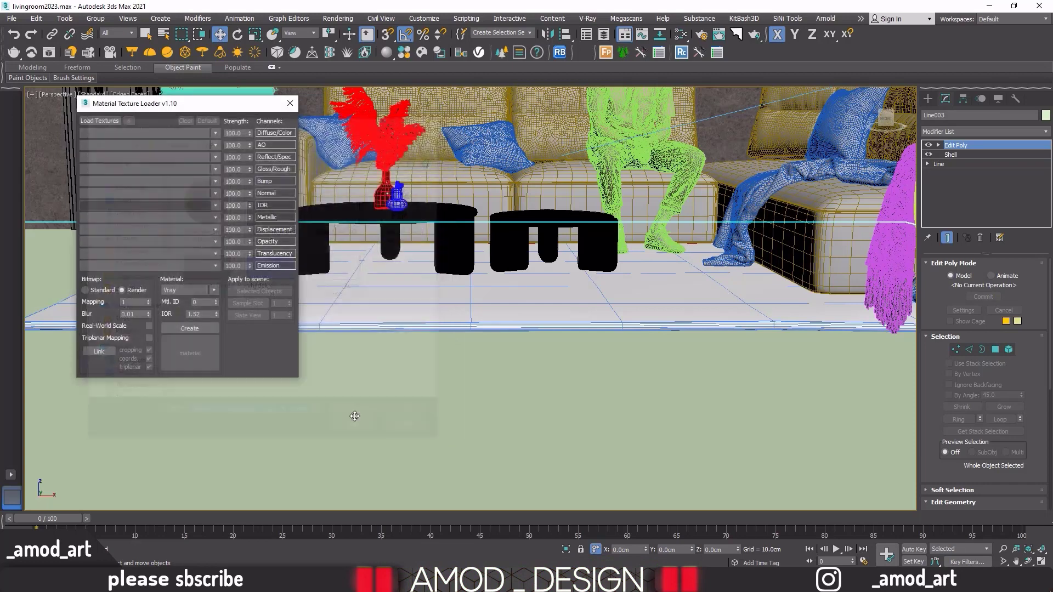
# Create a material named 'floor' from the loaded floor textures.
pyautogui.click(175, 327)
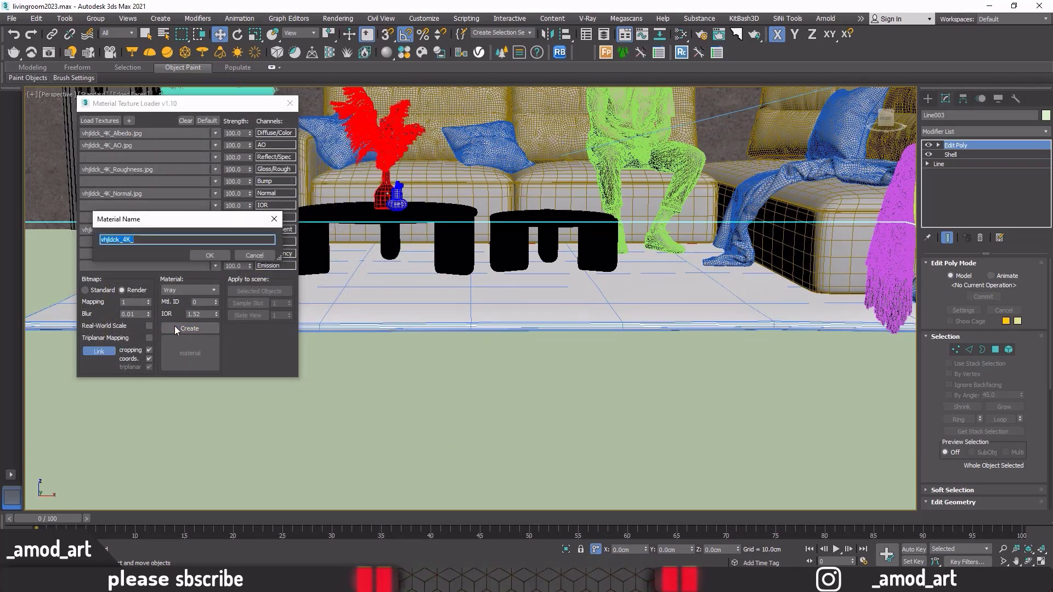
pyautogui.write('floo')
pyautogui.write('r')
pyautogui.click(226, 254)
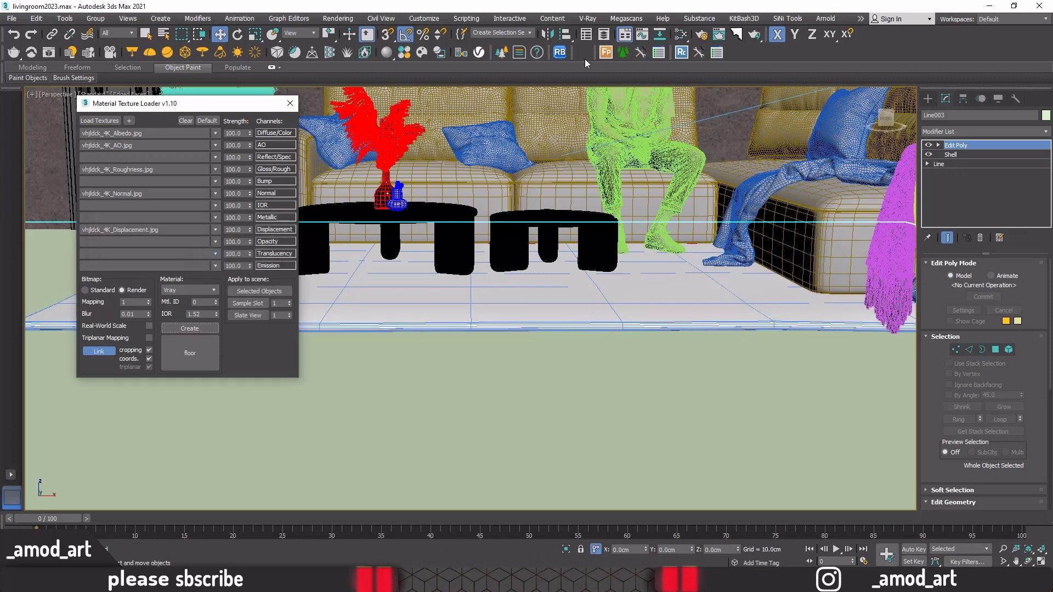
# Add the floor material from the Material Texture Loader to Slate as an instance.
pyautogui.click(681, 34)
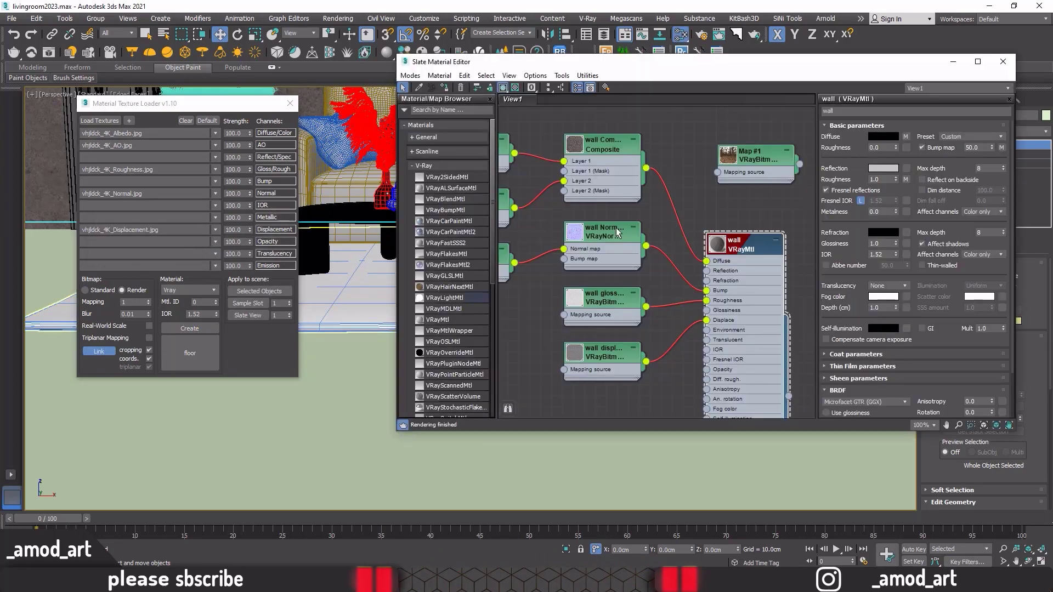
pyautogui.scroll(-2, 617, 231)
pyautogui.scroll(-2, 617, 231)
pyautogui.scroll(-1, 617, 231)
pyautogui.scroll(-1, 617, 231)
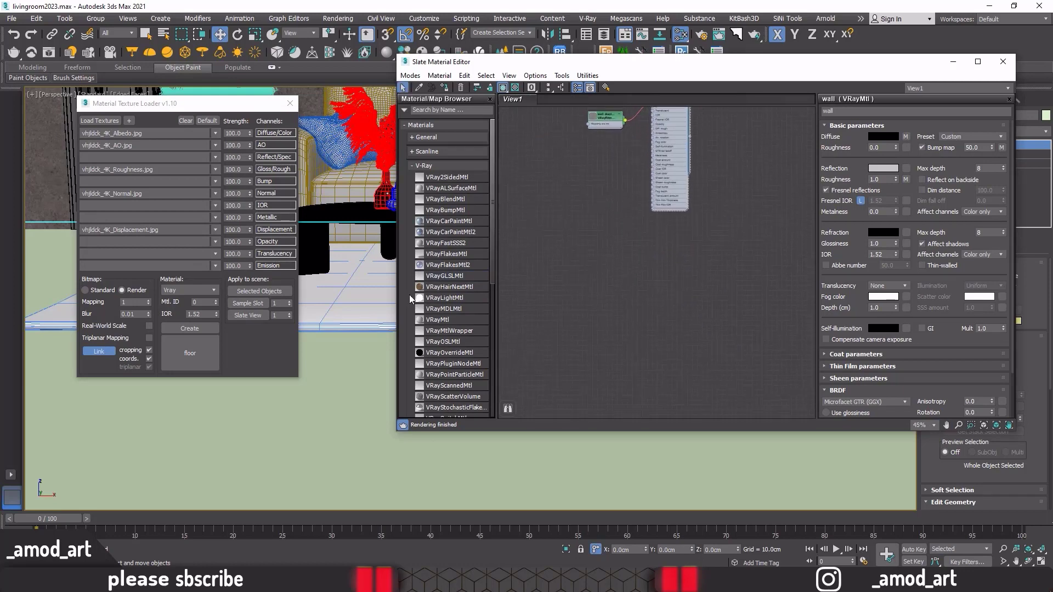
pyautogui.click(201, 352)
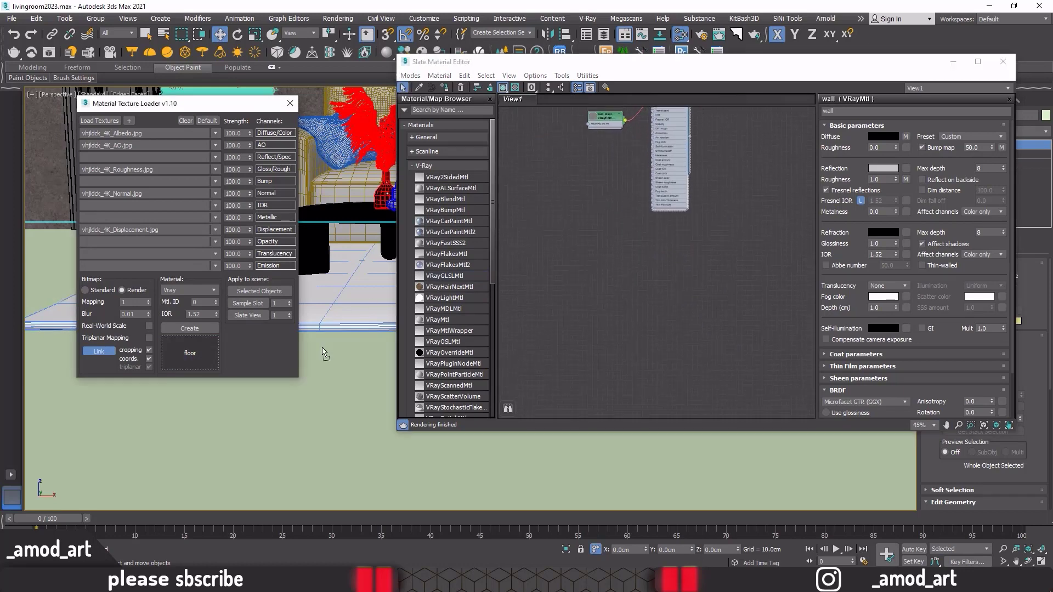
pyautogui.moveTo(675, 290); pyautogui.dragTo(674, 286)
pyautogui.click(680, 277)
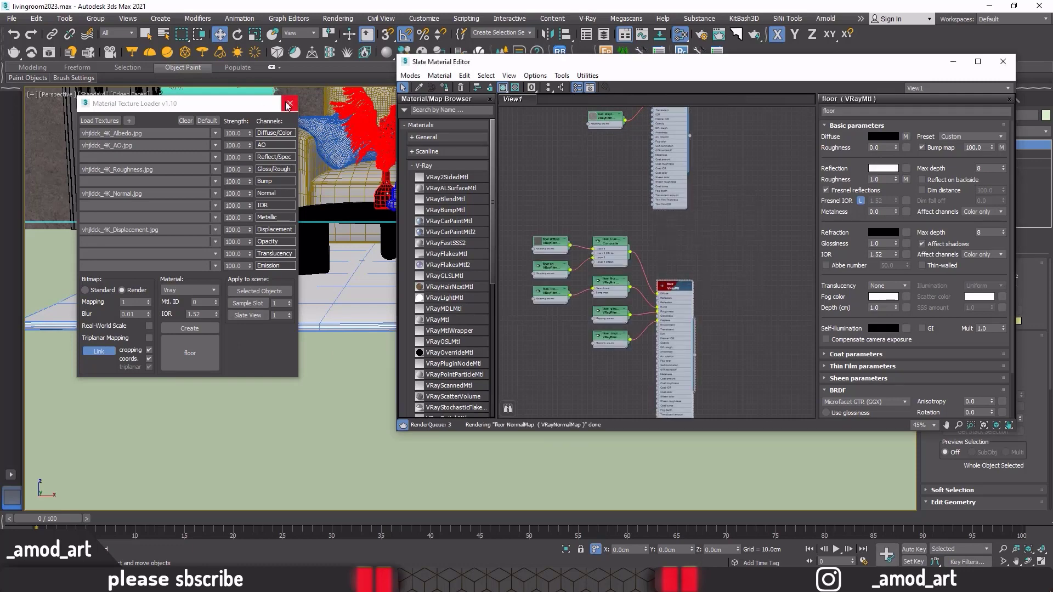
pyautogui.click(286, 105)
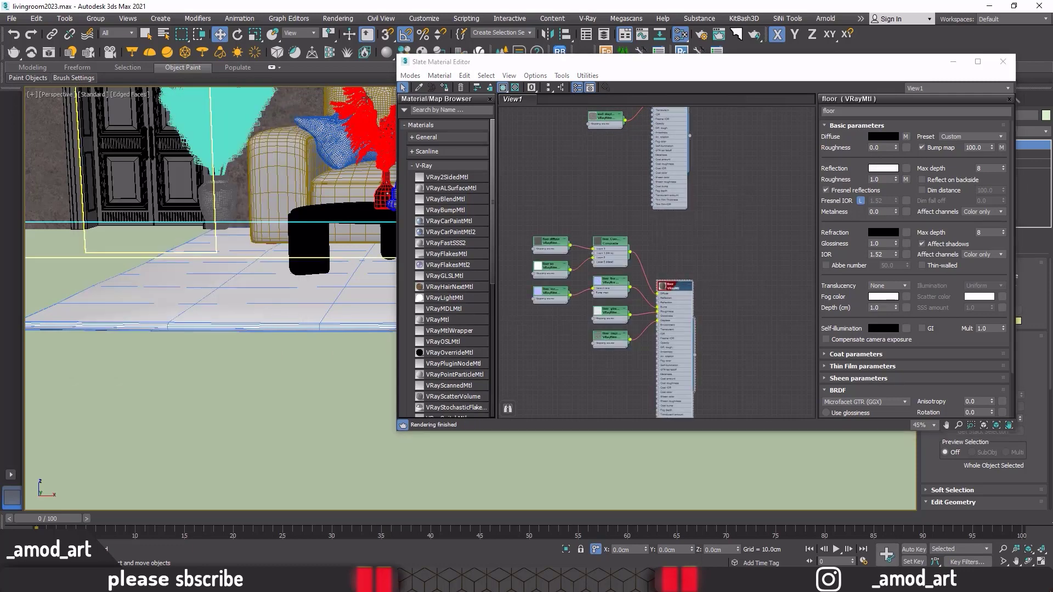
# Maximize Slate and open an enlarged live preview of the floor material.
pyautogui.doubleClick(534, 65)
pyautogui.scroll(3, 421, 273)
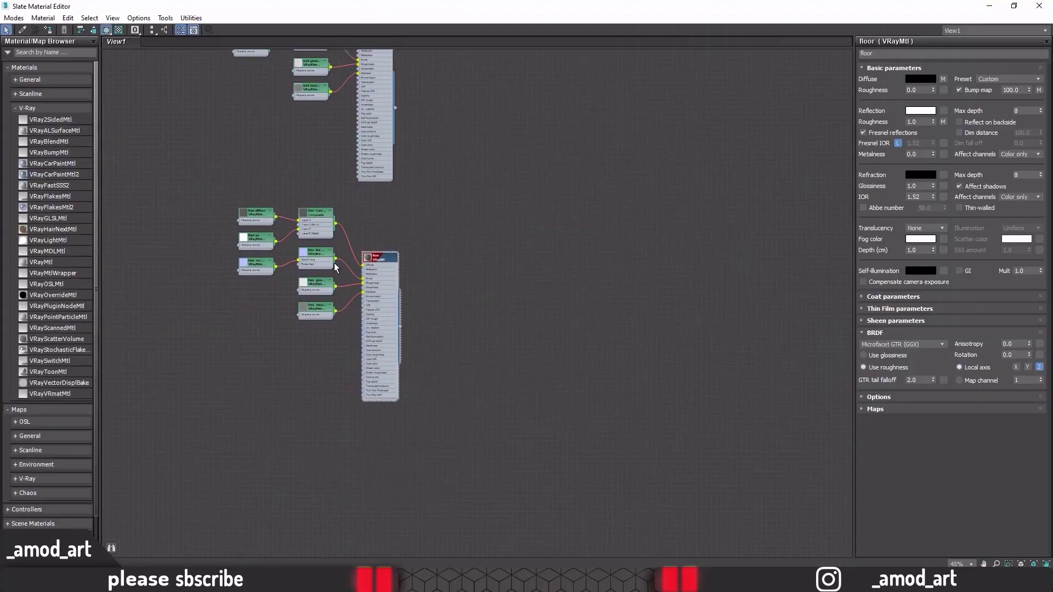
pyautogui.scroll(3, 398, 263)
pyautogui.rightClick(399, 263)
pyautogui.click(433, 308)
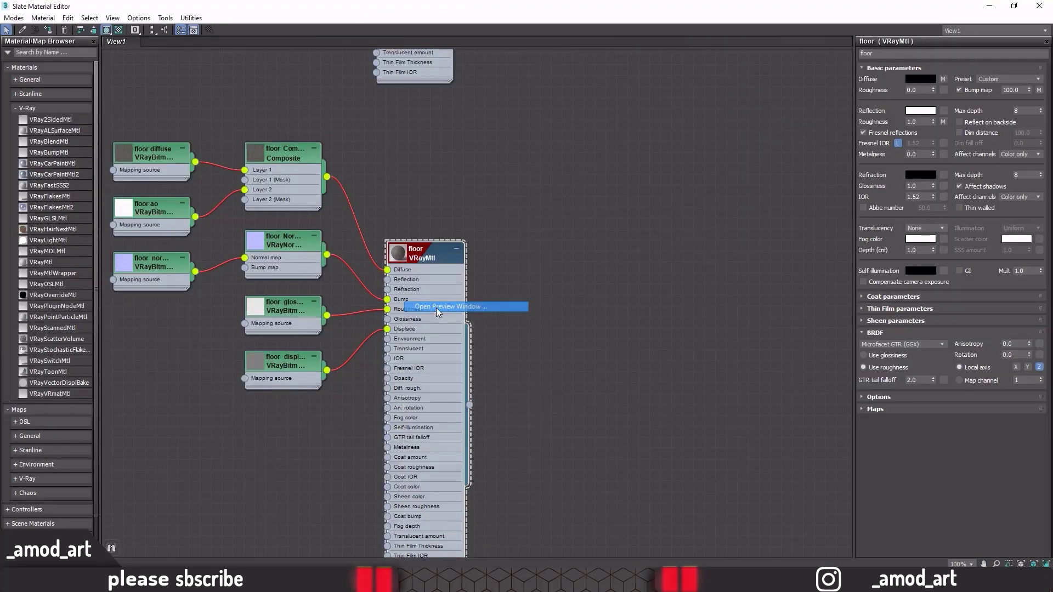
pyautogui.moveTo(434, 304)
pyautogui.mouseDown()
pyautogui.moveTo(416, 106)
pyautogui.moveTo(575, 115)
pyautogui.mouseUp()
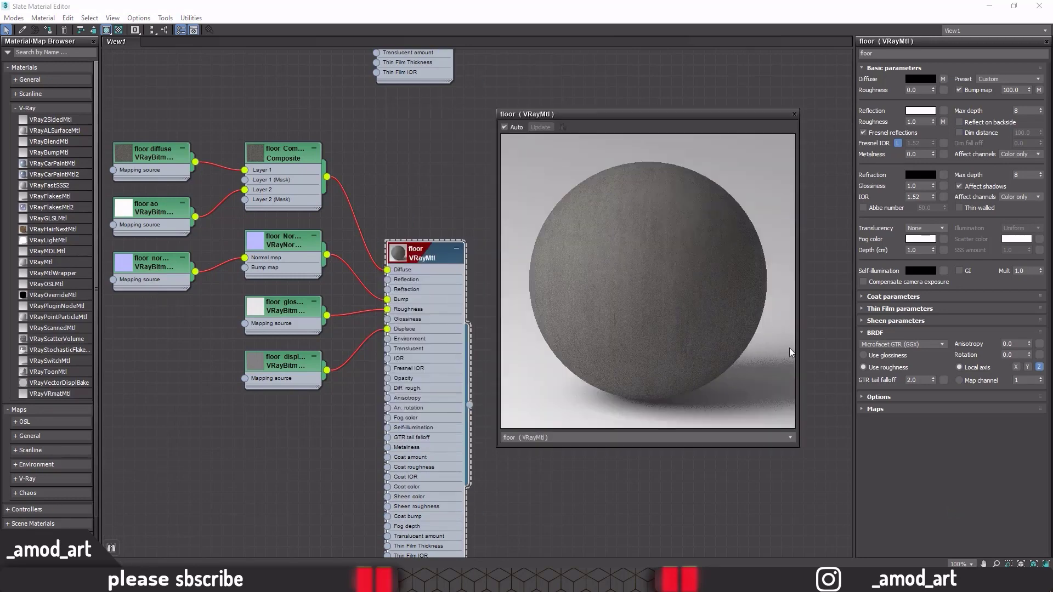
# Set the floor material's displacement amount to 1.5 and bump amount to 20.
pyautogui.click(876, 409)
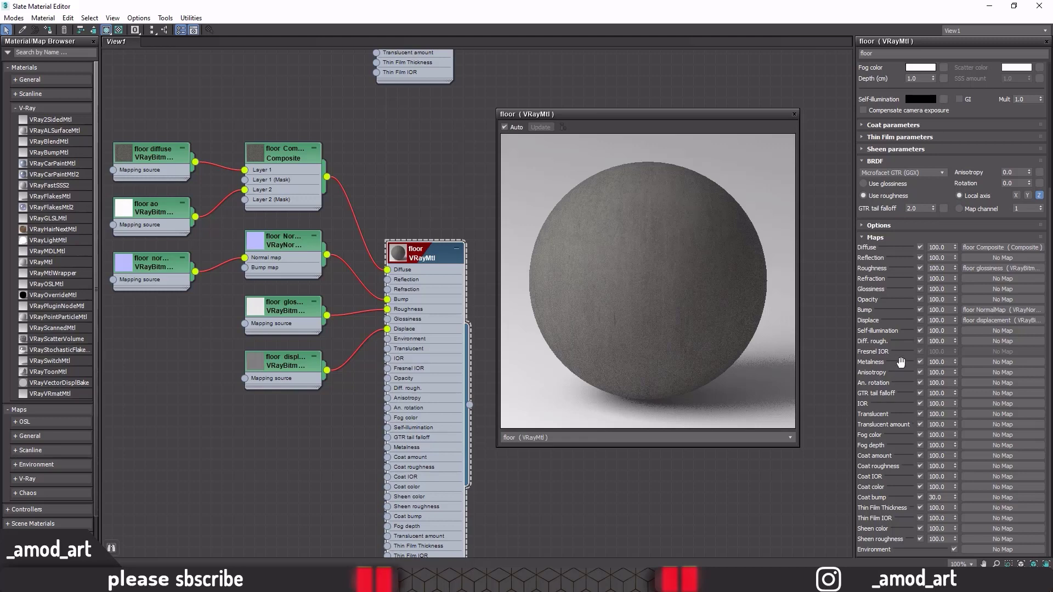
pyautogui.moveTo(947, 321); pyautogui.dragTo(925, 322)
pyautogui.doubleClick(946, 311)
pyautogui.write('20')
# Switch the floor's BRDF to Blinn and set its reflection colour to grey 138.
pyautogui.click(870, 172)
pyautogui.click(879, 194)
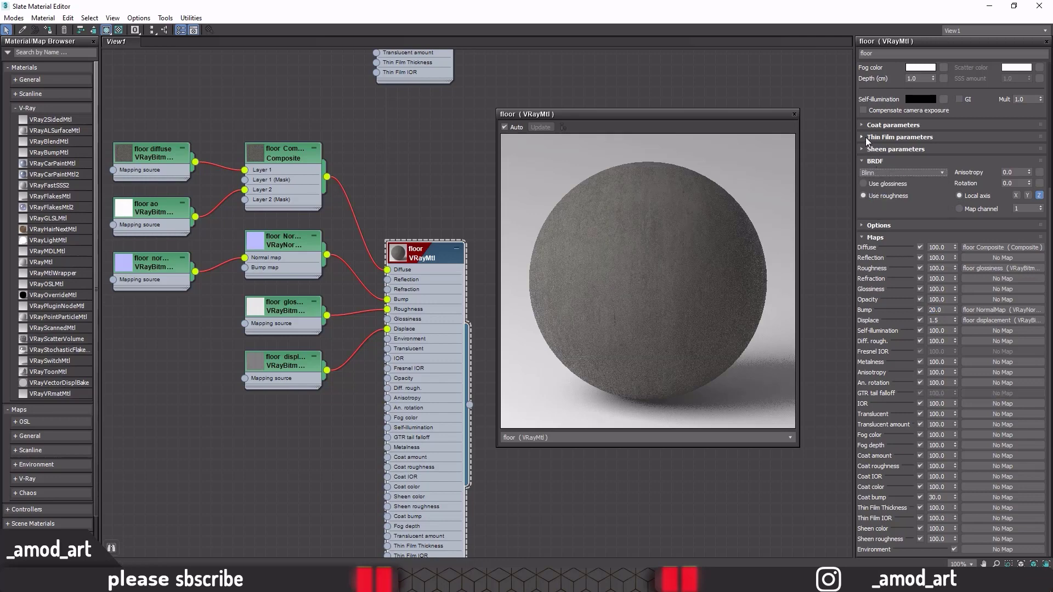
pyautogui.scroll(3, 865, 137)
pyautogui.scroll(3, 865, 136)
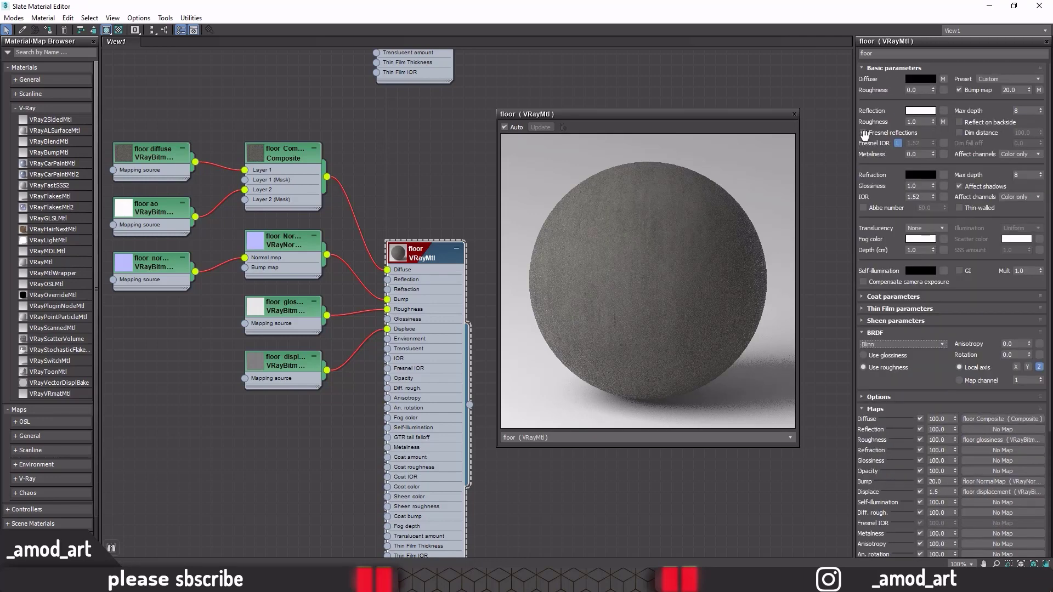
pyautogui.click(920, 110)
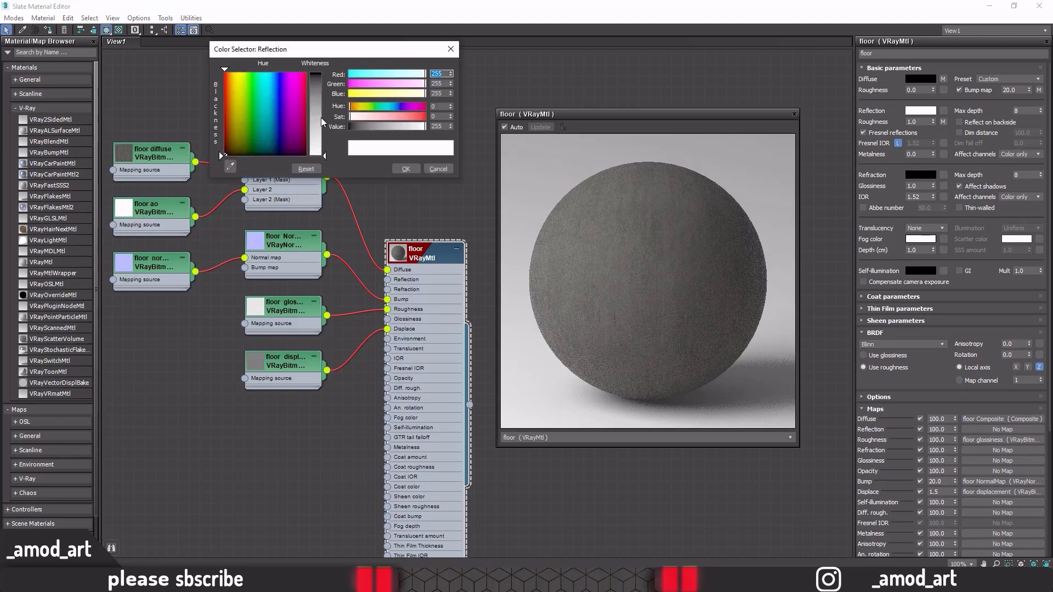
pyautogui.moveTo(323, 122); pyautogui.dragTo(322, 117)
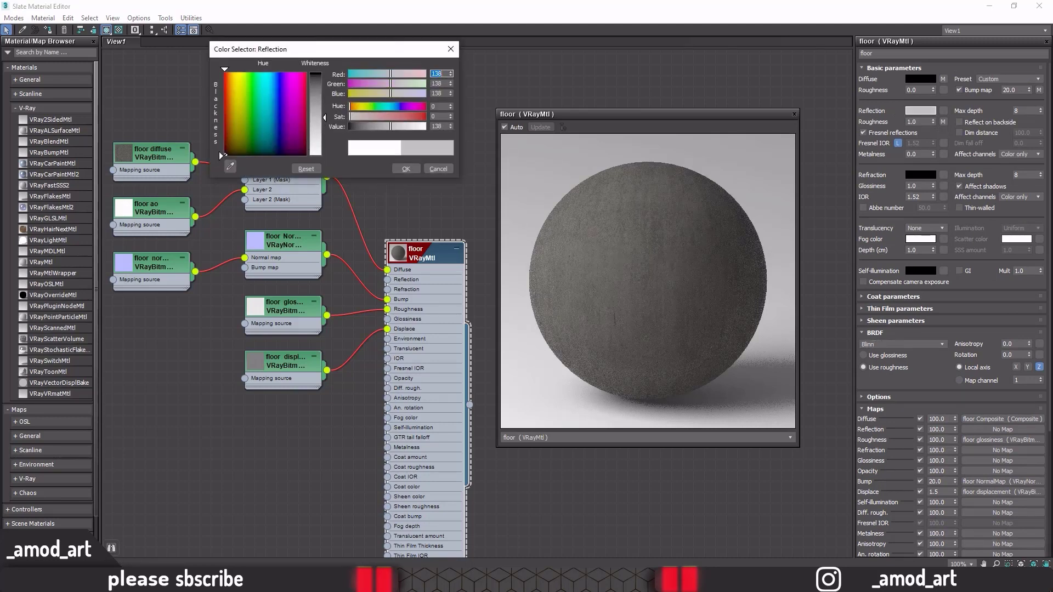
pyautogui.click(406, 168)
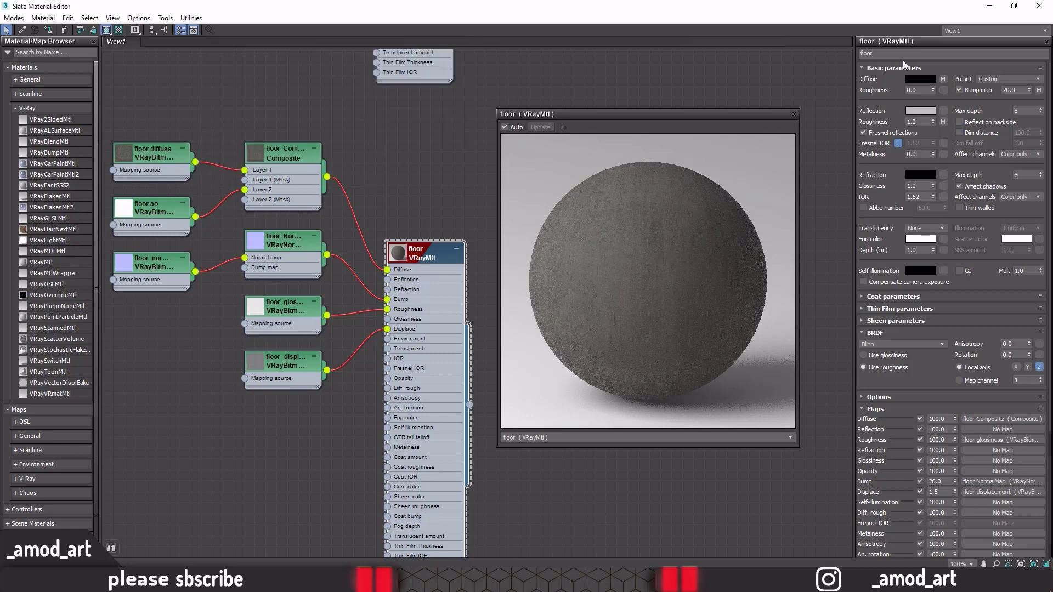
pyautogui.click(794, 114)
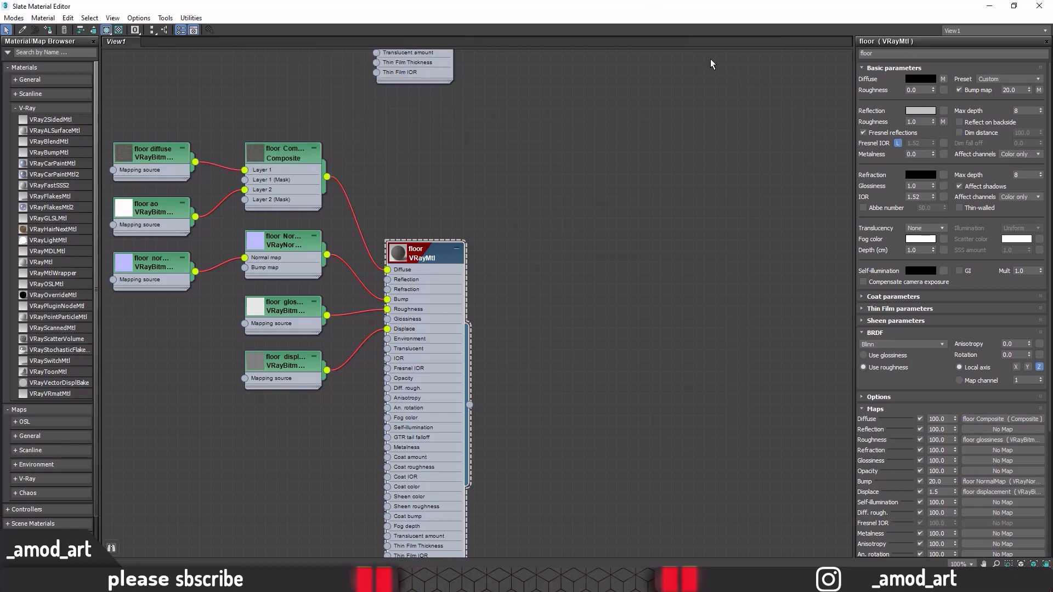
# Restore the Slate Material Editor to a window and close it.
pyautogui.doubleClick(567, 22)
pyautogui.scroll(-2, 700, 280)
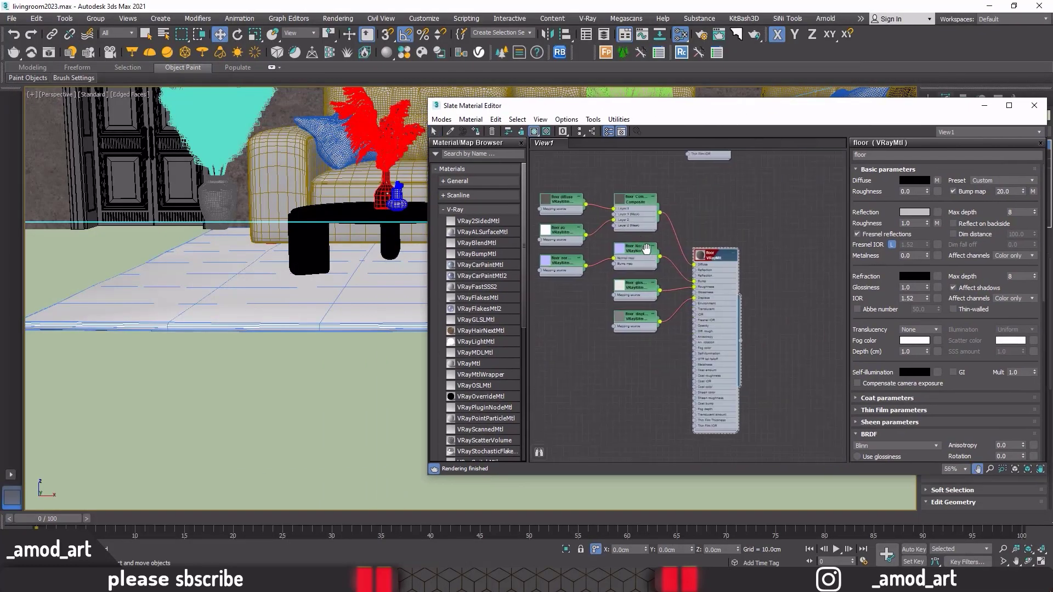
pyautogui.scroll(1, 715, 252)
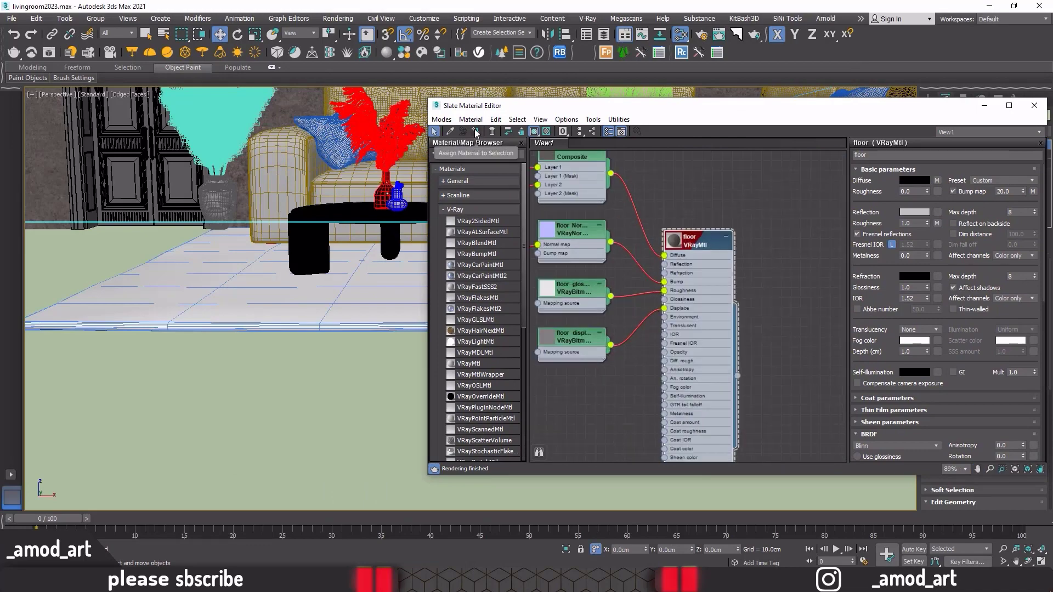
pyautogui.click(1032, 111)
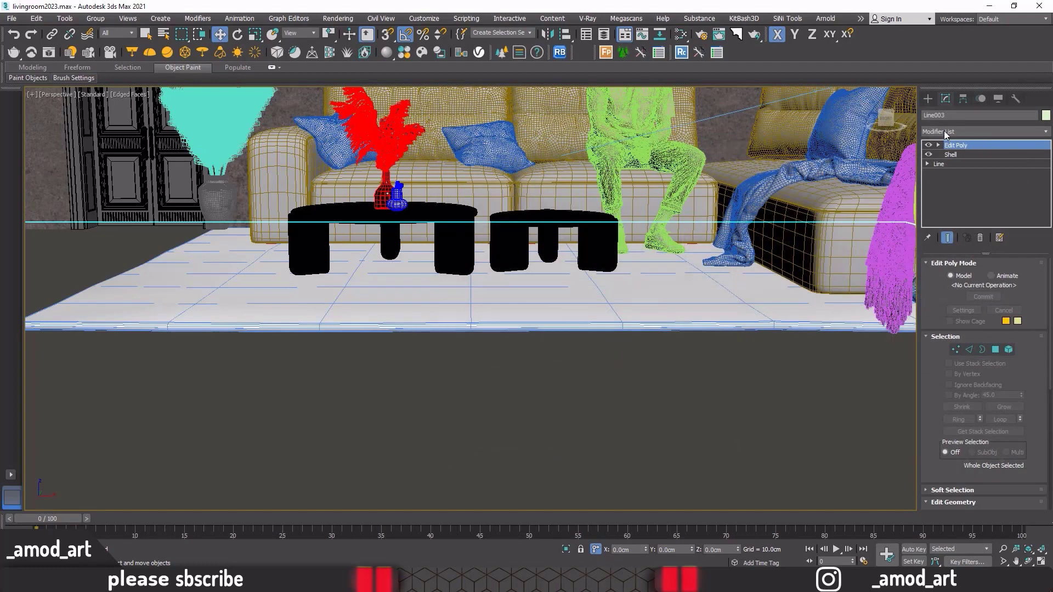
# Add a UVW Map modifier with Box projection to Line003.
pyautogui.click(954, 132)
pyautogui.write('u')
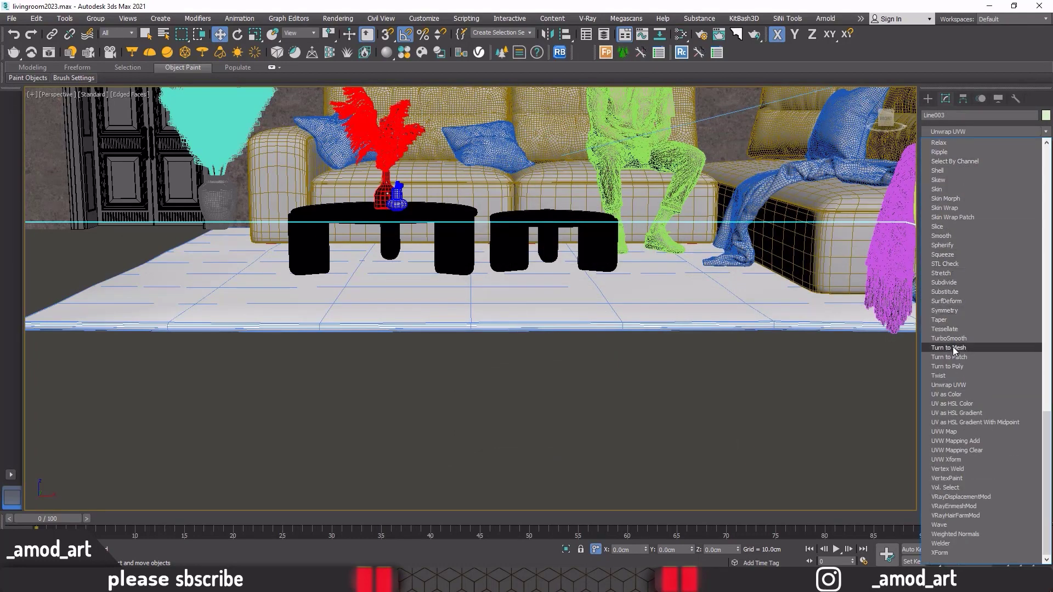
pyautogui.click(952, 432)
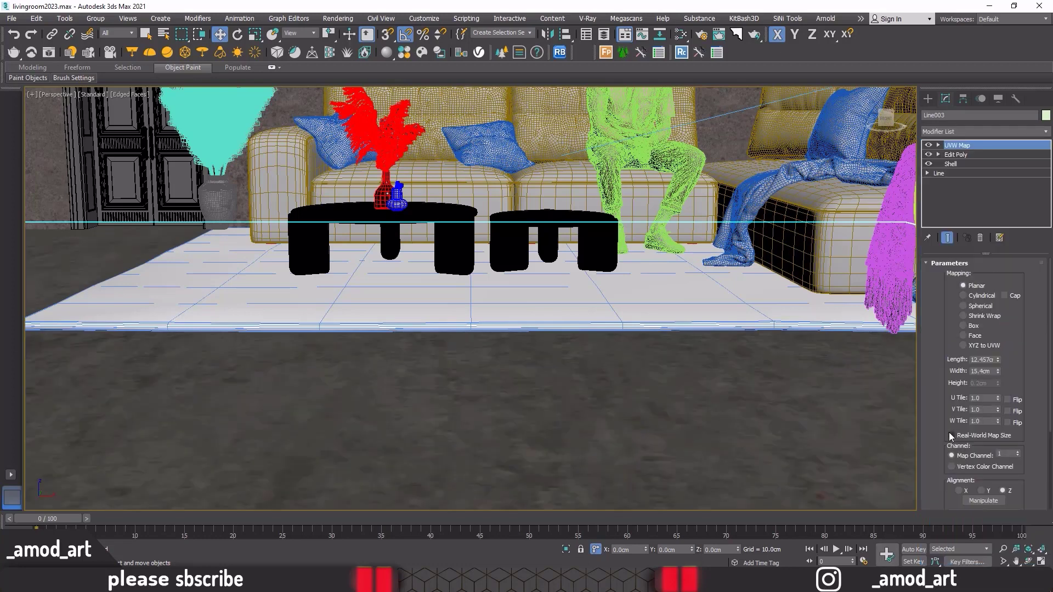
pyautogui.click(963, 327)
# Adjust the box mapping to Length 11.336 cm and Width 4.004 cm.
pyautogui.moveTo(555, 372)
pyautogui.mouseDown(button='middle')
pyautogui.moveTo(712, 370)
pyautogui.moveTo(721, 379)
pyautogui.moveTo(681, 352)
pyautogui.moveTo(764, 470)
pyautogui.mouseUp(button='middle')
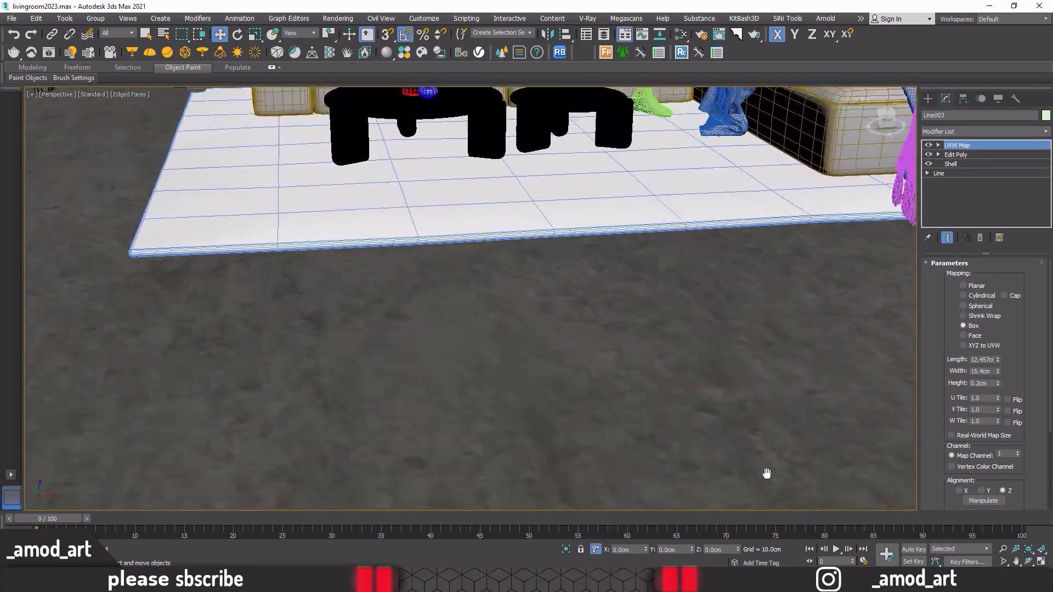
pyautogui.scroll(5, 630, 369)
pyautogui.scroll(-3, 630, 364)
pyautogui.scroll(-3, 766, 494)
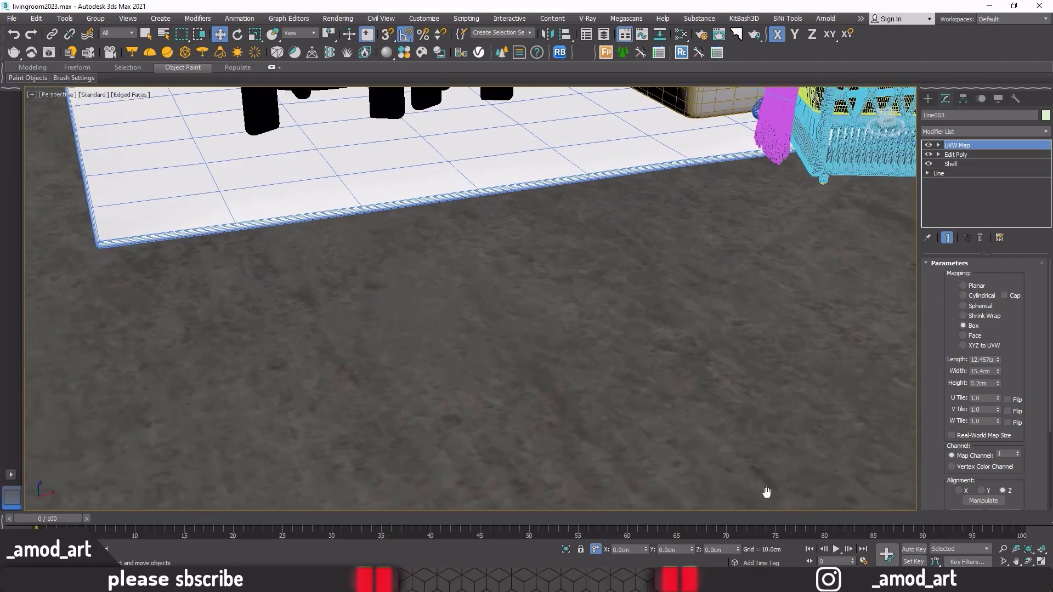
pyautogui.scroll(-3, 766, 494)
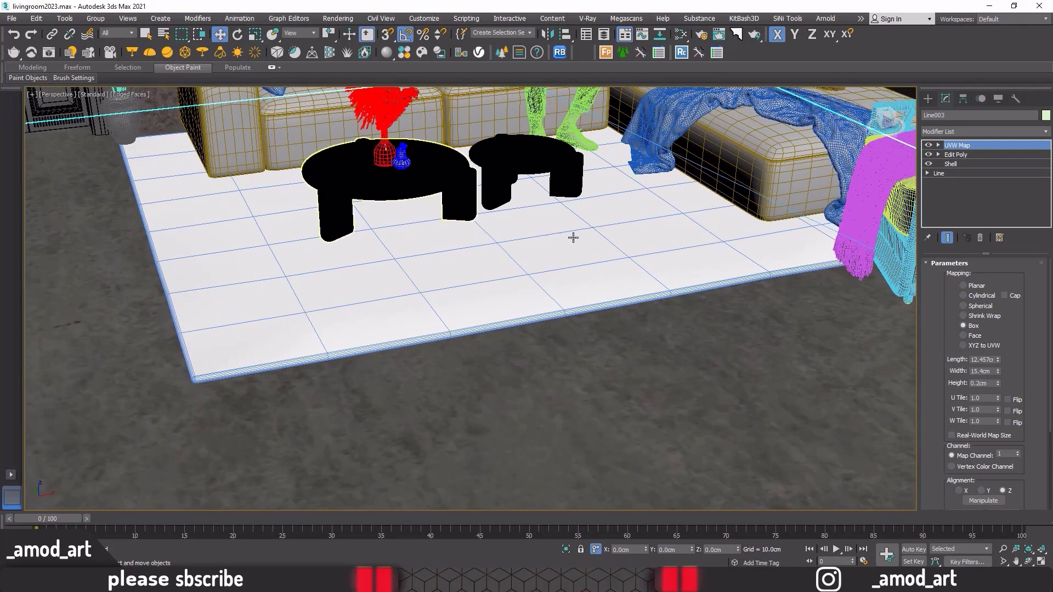
pyautogui.moveTo(999, 359); pyautogui.dragTo(997, 414)
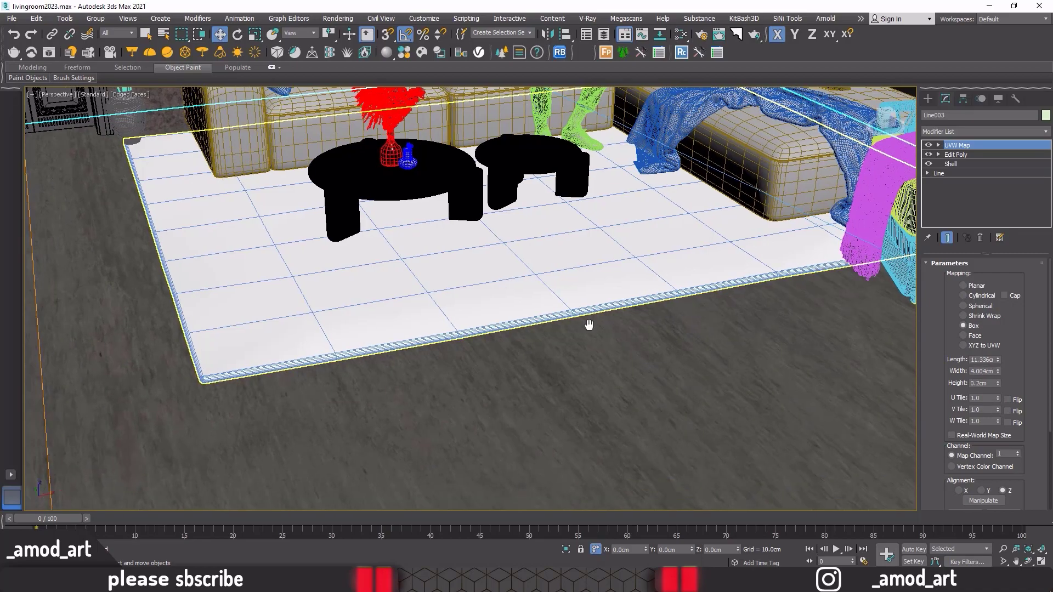
pyautogui.moveTo(587, 325)
pyautogui.keyDown('alt'); pyautogui.mouseDown(button='middle')
pyautogui.moveTo(493, 219)
pyautogui.moveTo(539, 250)
pyautogui.mouseUp(button='middle'); pyautogui.keyUp('alt')
pyautogui.scroll(5, 491, 213)
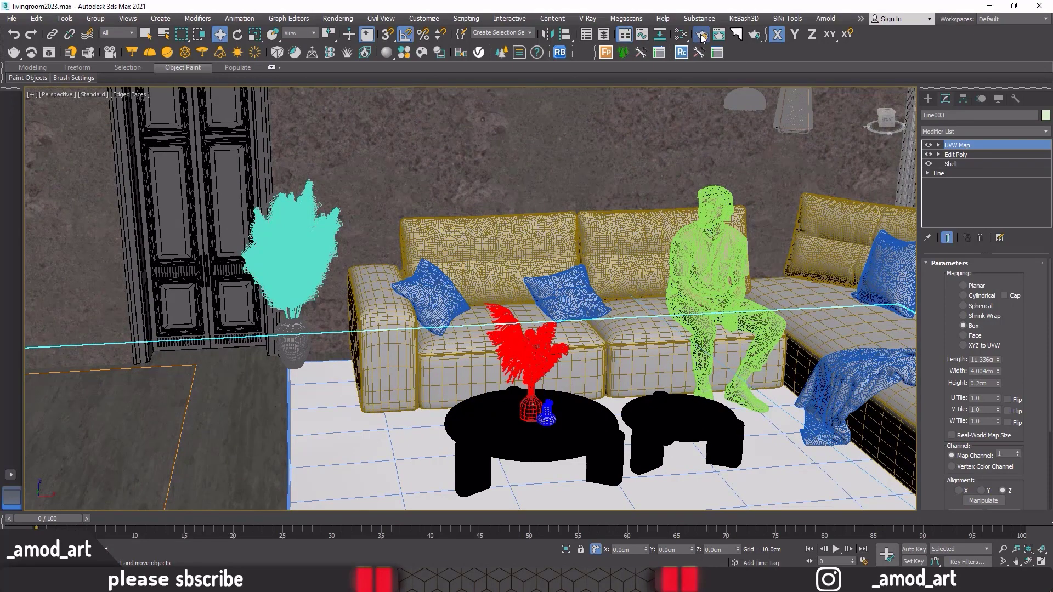
# Exclude the floor Line003 from the V-Ray override material.
pyautogui.click(701, 35)
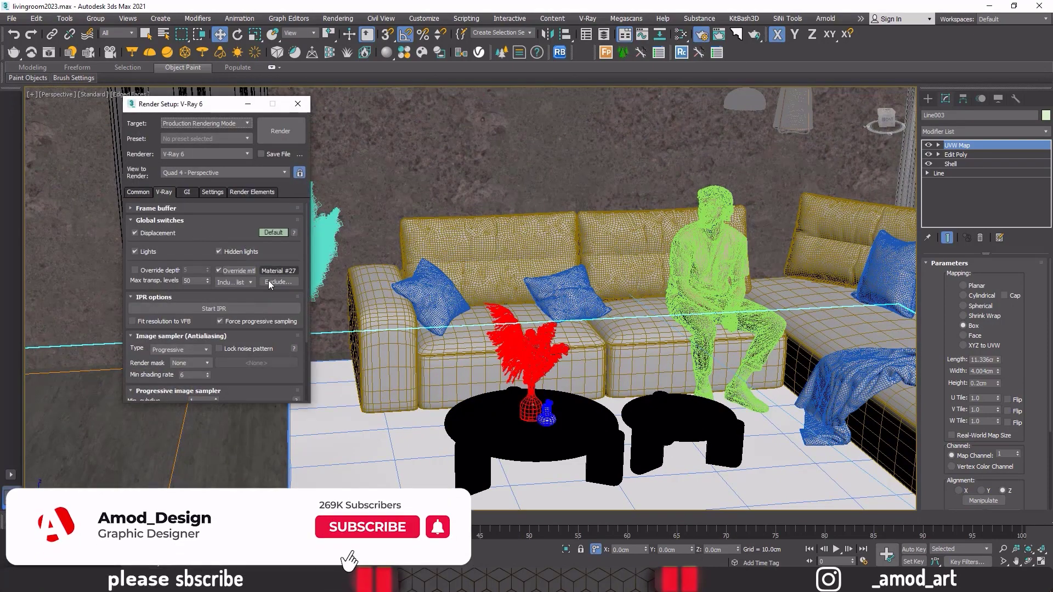
pyautogui.click(268, 282)
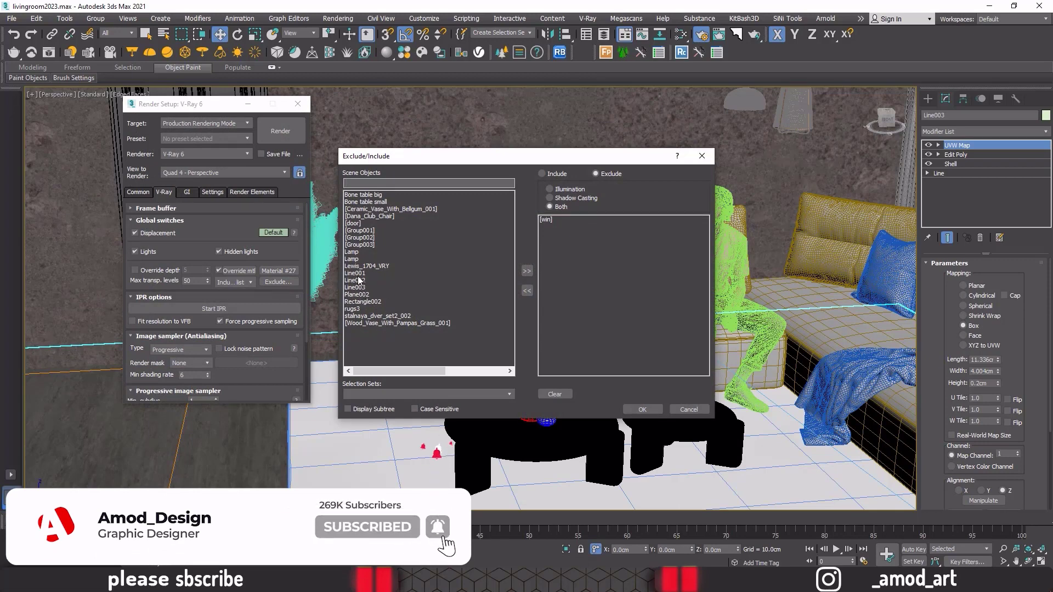
pyautogui.click(356, 287)
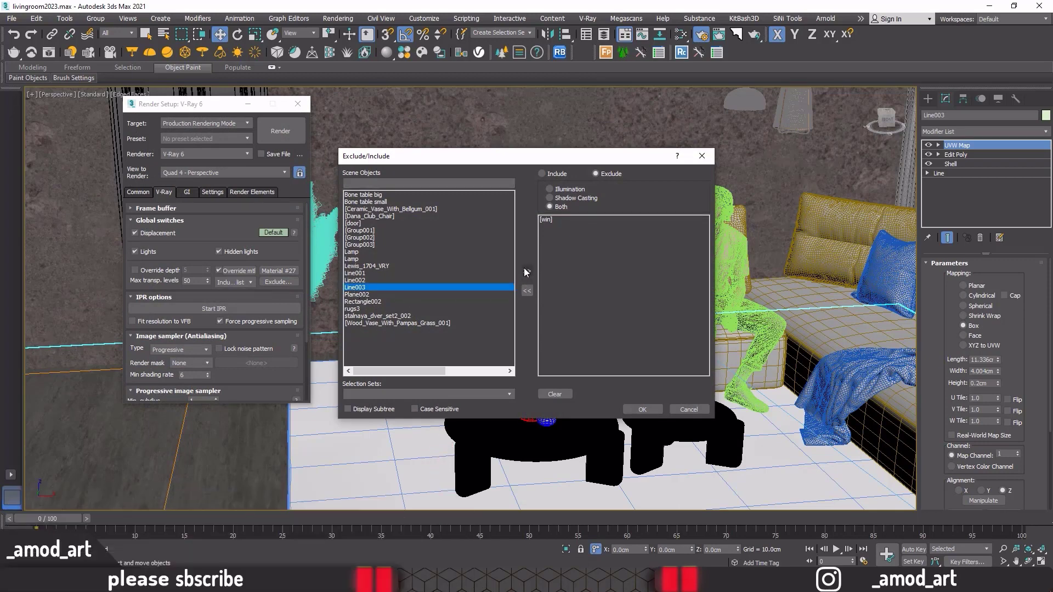
pyautogui.click(526, 272)
pyautogui.click(643, 409)
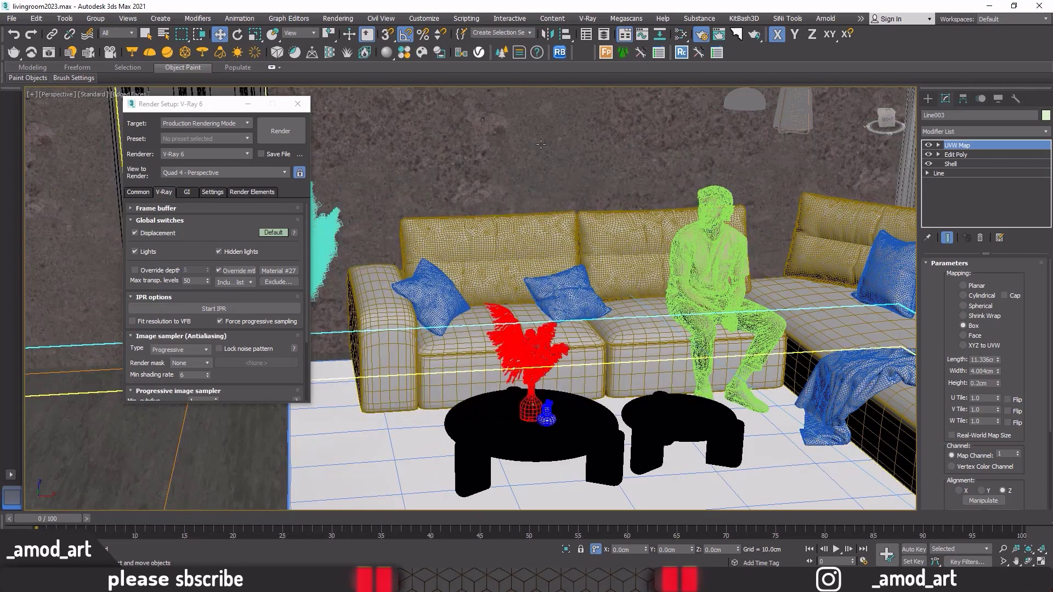
# Add the wall Line001 to the override material exclusion list as well.
pyautogui.click(539, 142)
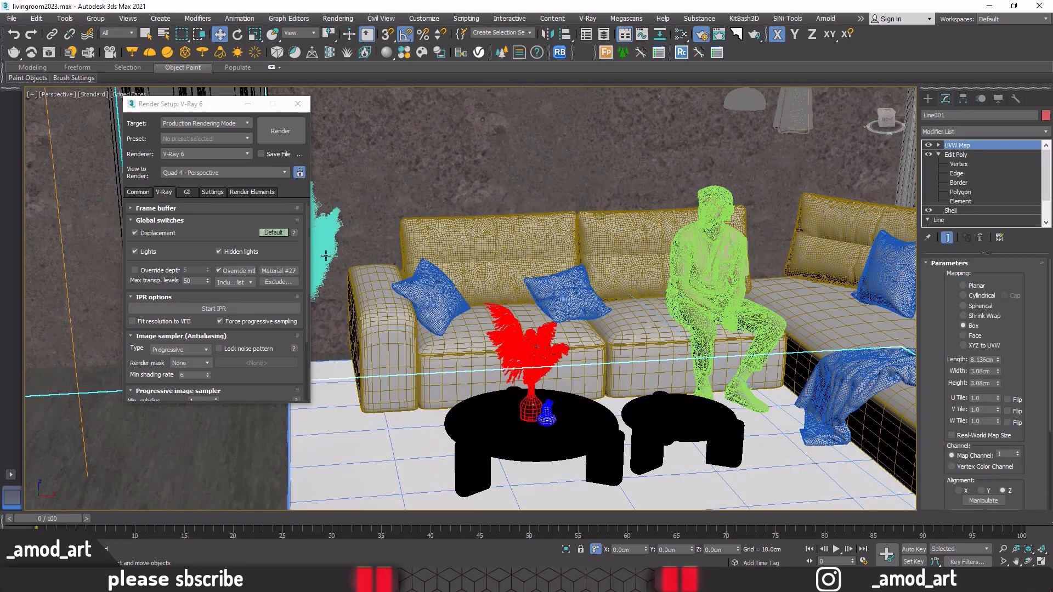
pyautogui.click(272, 281)
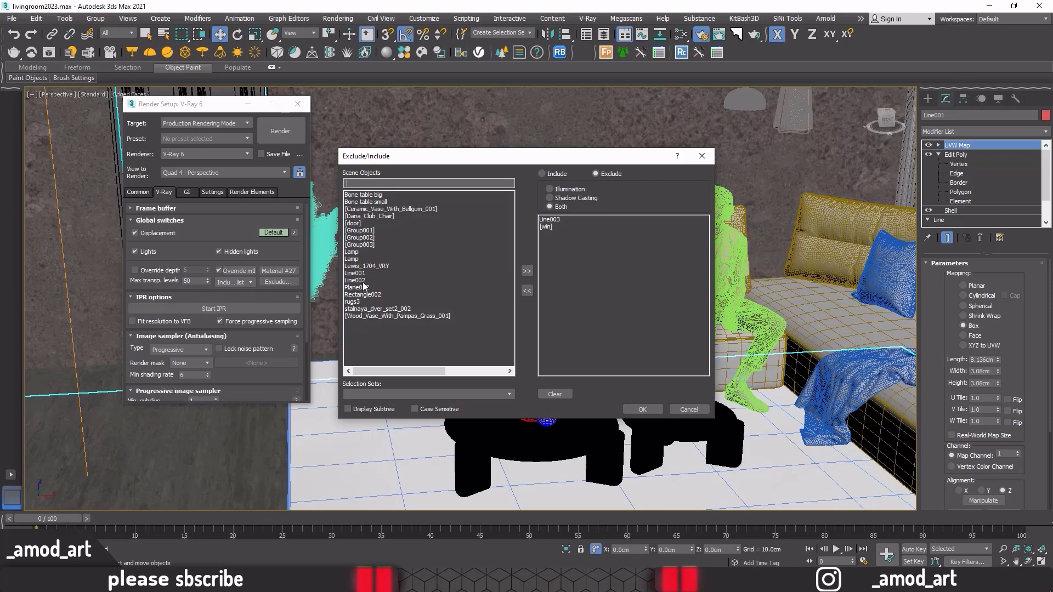
pyautogui.click(356, 273)
pyautogui.click(527, 271)
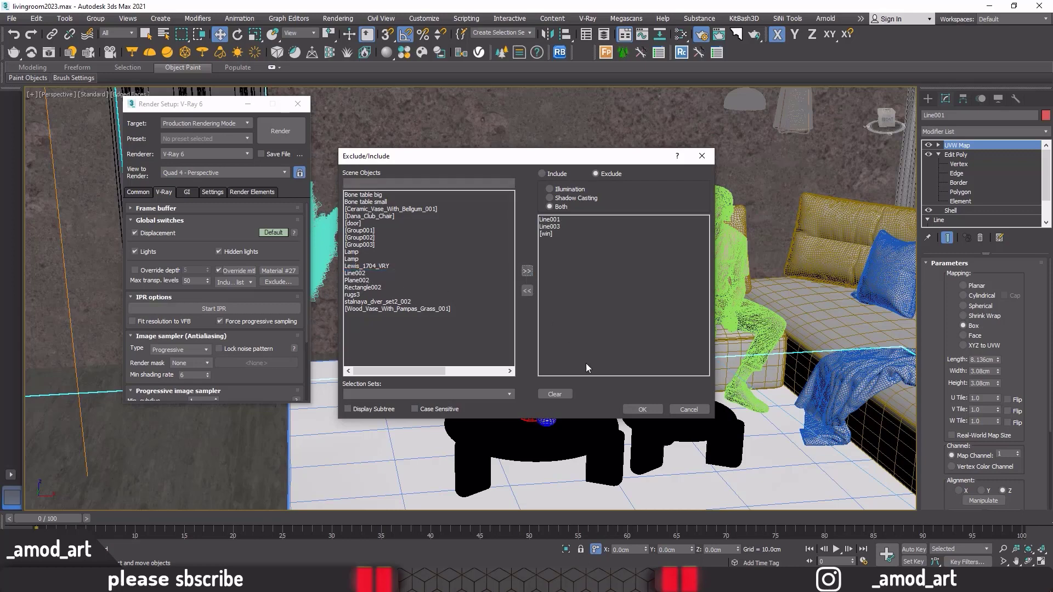
pyautogui.click(642, 409)
pyautogui.click(298, 103)
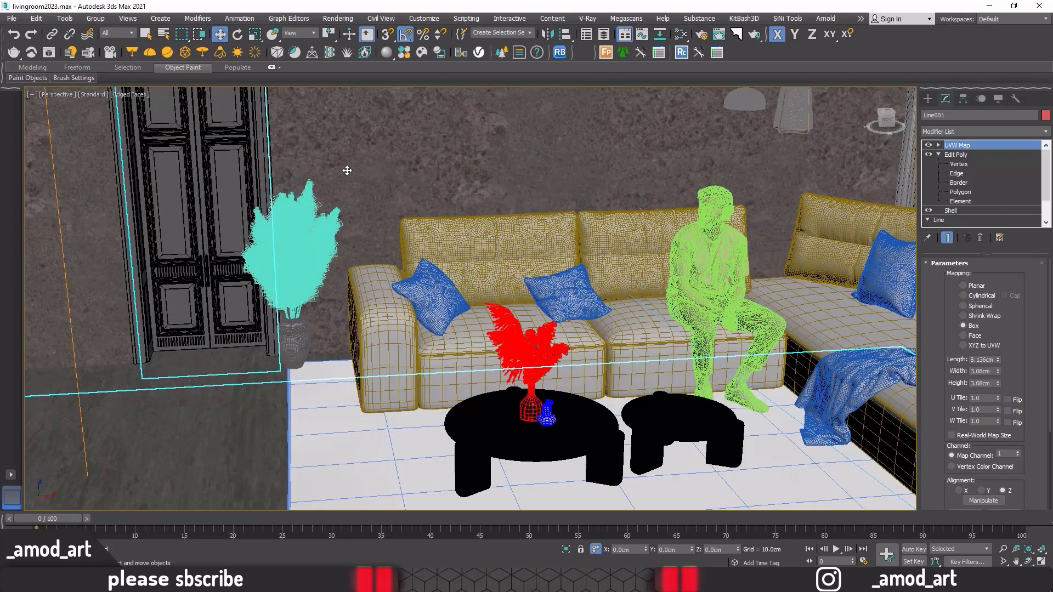
# Switch to the PhysCamera001 view with Safe Frame on and open the V-Ray frame buffer.
pyautogui.press('c')
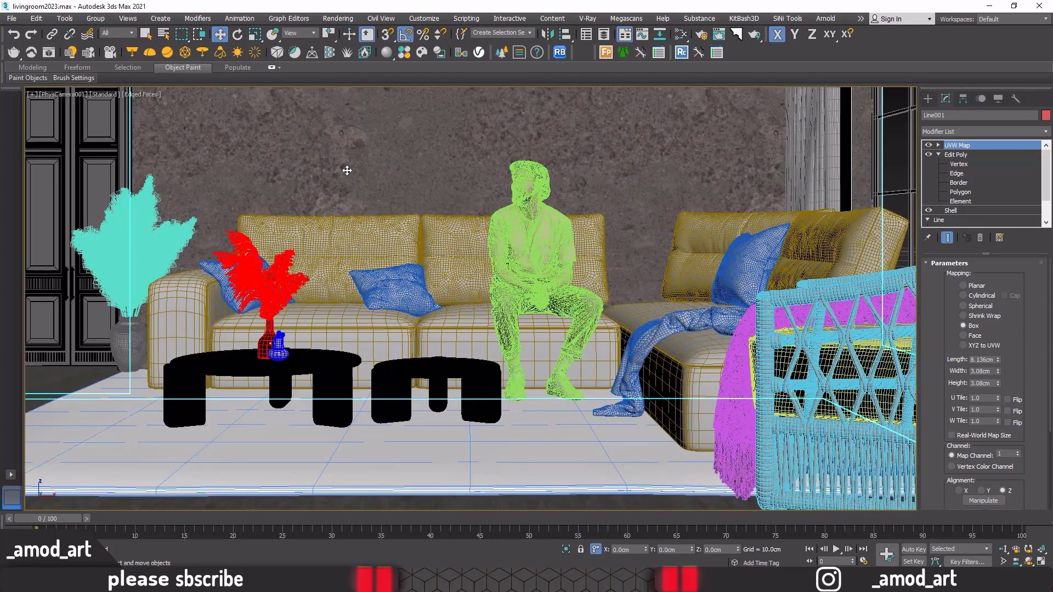
pyautogui.hotkey('shift', 'f')
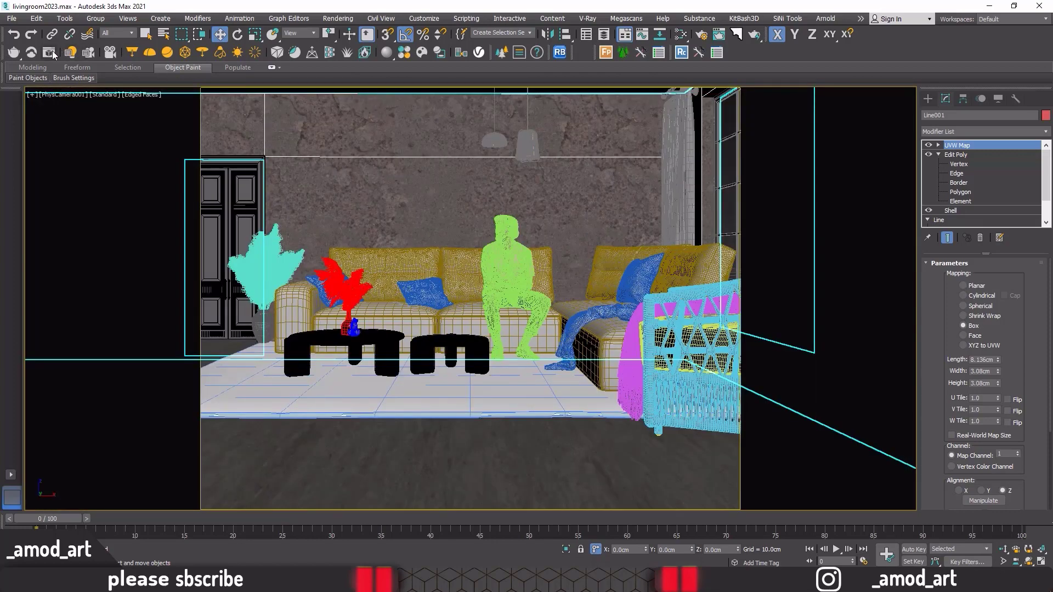
pyautogui.click(50, 53)
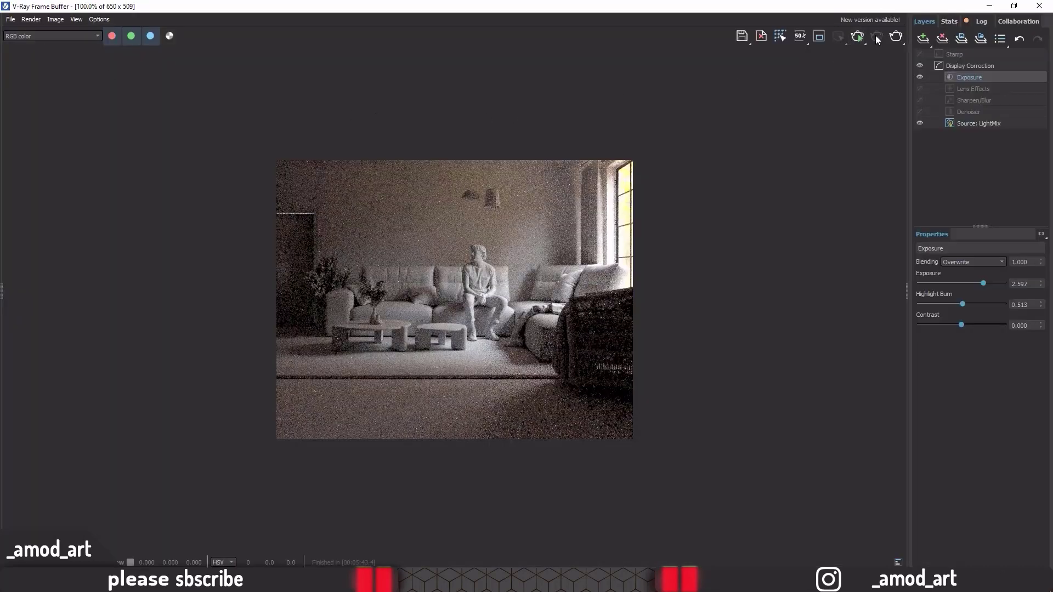
# Render the camera view interactively and raise the VFB exposure to 3.506.
pyautogui.click(858, 39)
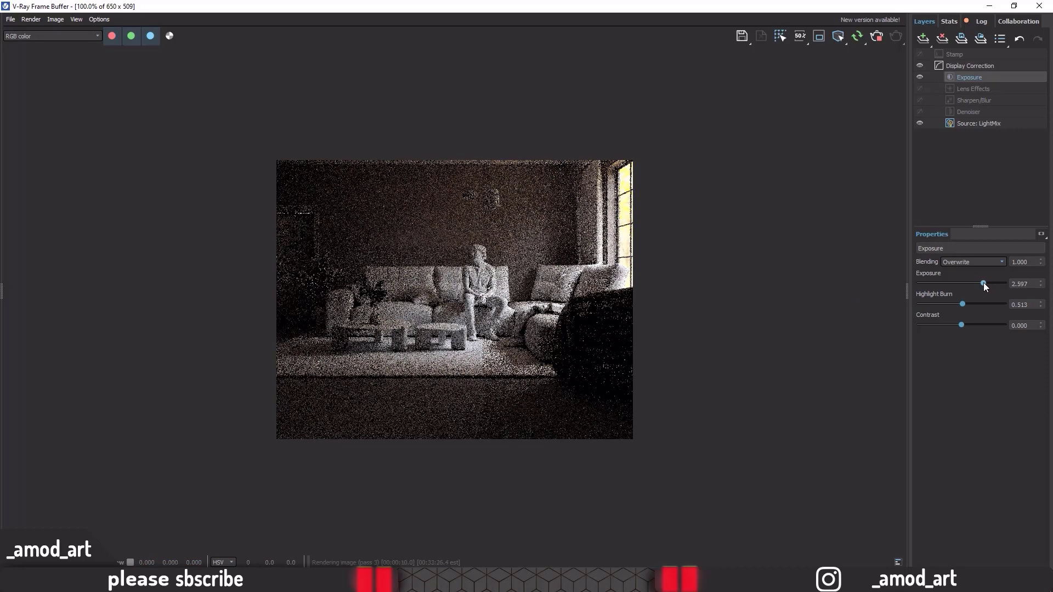
pyautogui.moveTo(984, 283); pyautogui.dragTo(991, 284)
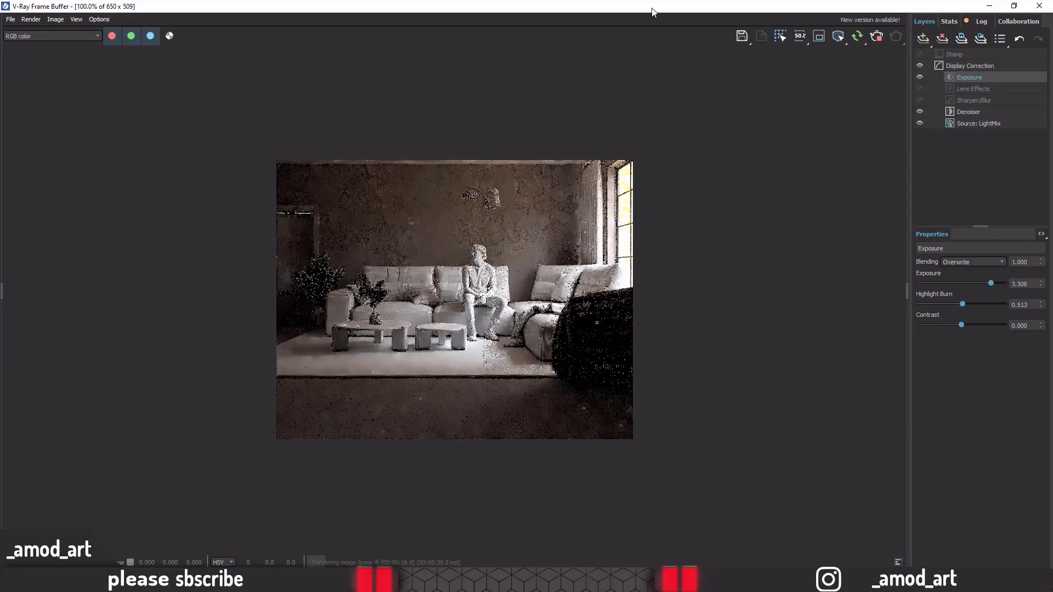
pyautogui.moveTo(653, 11); pyautogui.dragTo(639, 51)
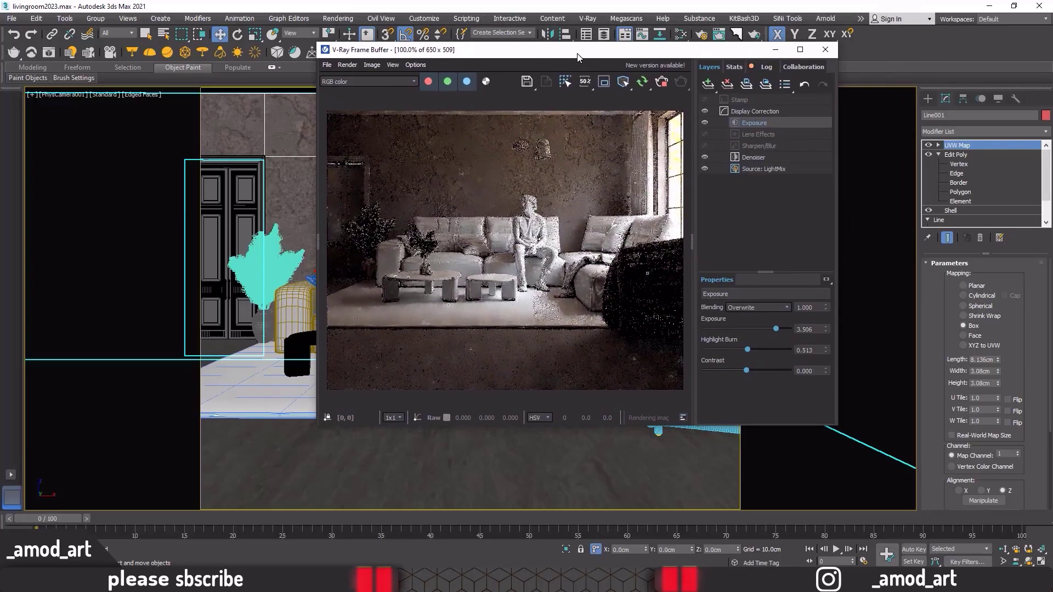
# Stop the render and frame the whole room in a maximized Top view.
pyautogui.click(662, 81)
pyautogui.click(823, 53)
pyautogui.hotkey('alt', 'w')
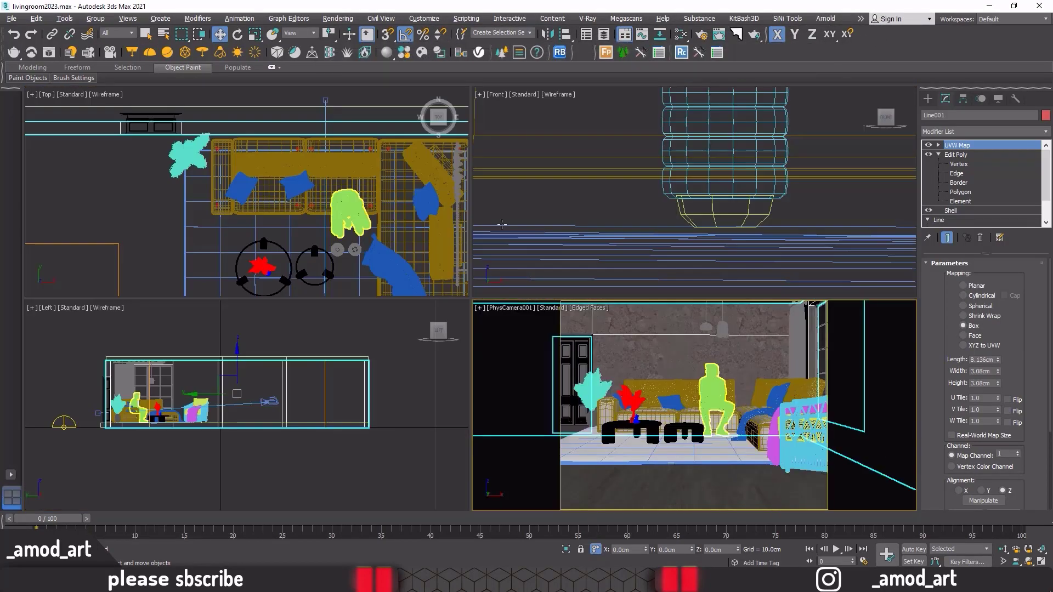
pyautogui.rightClick(119, 213)
pyautogui.hotkey('alt', 'w')
pyautogui.scroll(-3, 293, 154)
pyautogui.scroll(-3, 296, 173)
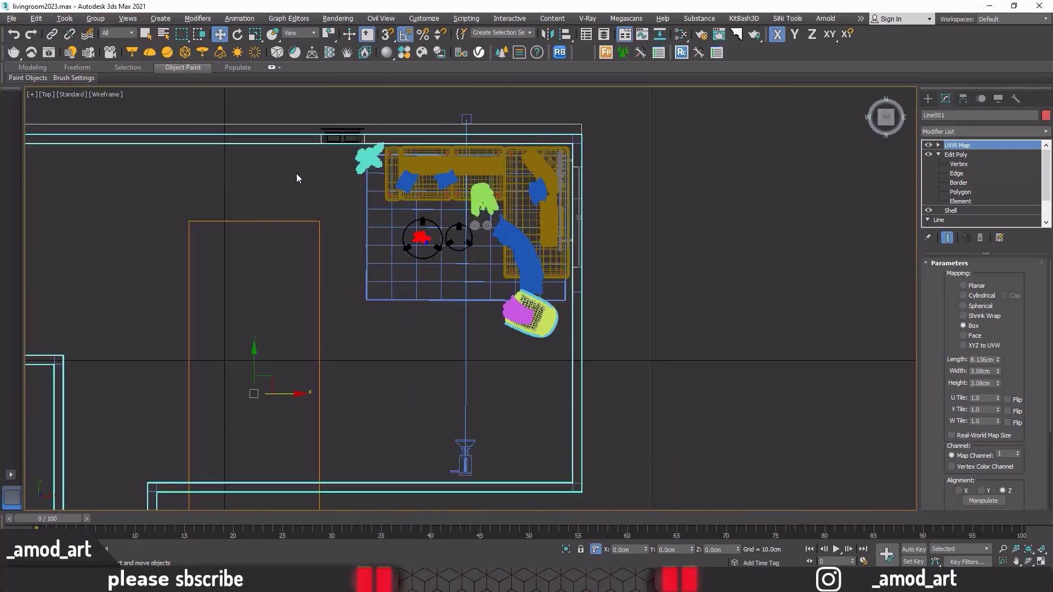
pyautogui.moveTo(296, 174)
pyautogui.mouseDown(button='middle')
pyautogui.moveTo(426, 182)
pyautogui.moveTo(419, 193)
pyautogui.mouseUp(button='middle')
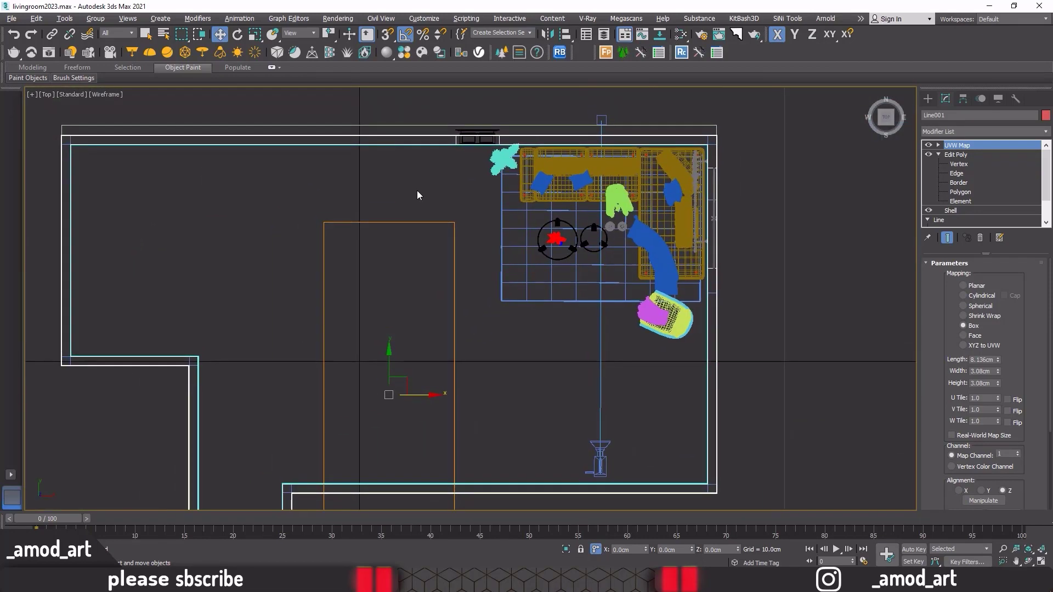
# Draw a square VRay plane light left of the sofa and raise it to the ceiling.
pyautogui.click(132, 53)
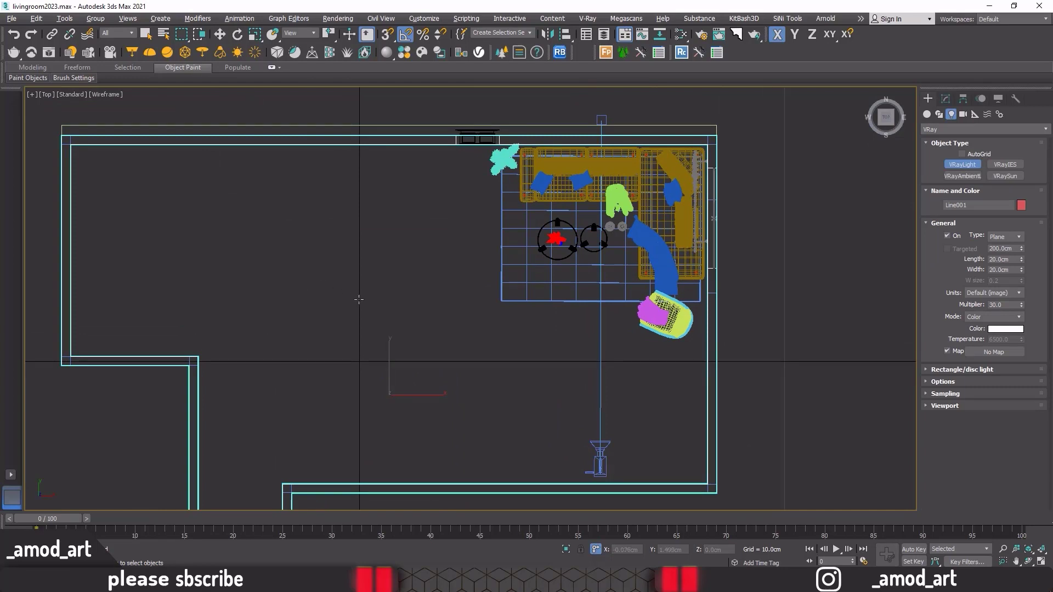
pyautogui.moveTo(361, 273)
pyautogui.mouseDown()
pyautogui.moveTo(400, 336)
pyautogui.moveTo(441, 355)
pyautogui.mouseUp()
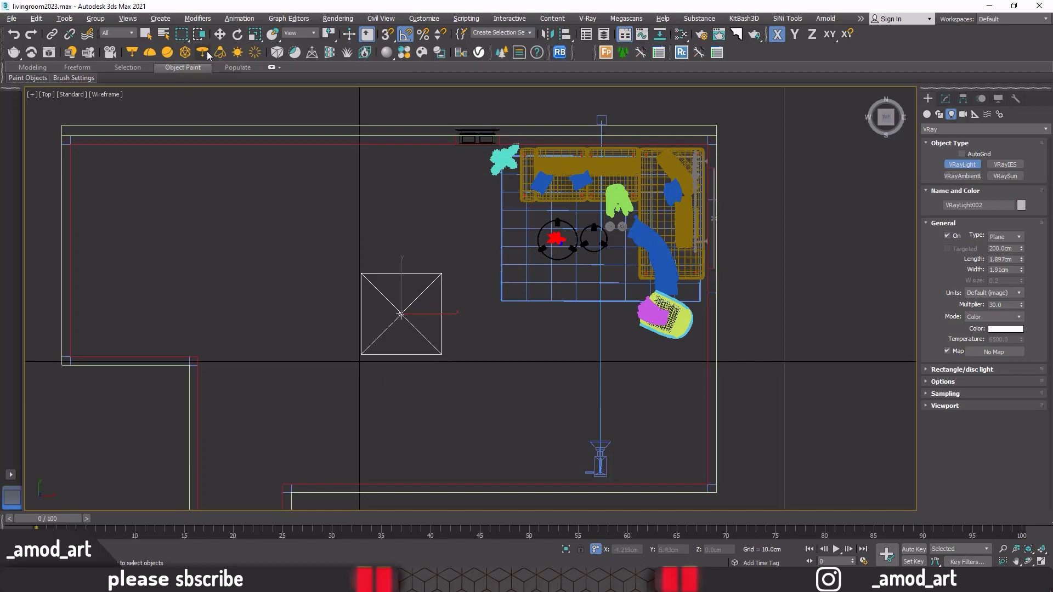
pyautogui.press('w')
pyautogui.hotkey('alt', 'w')
pyautogui.hotkey('alt', 'w')
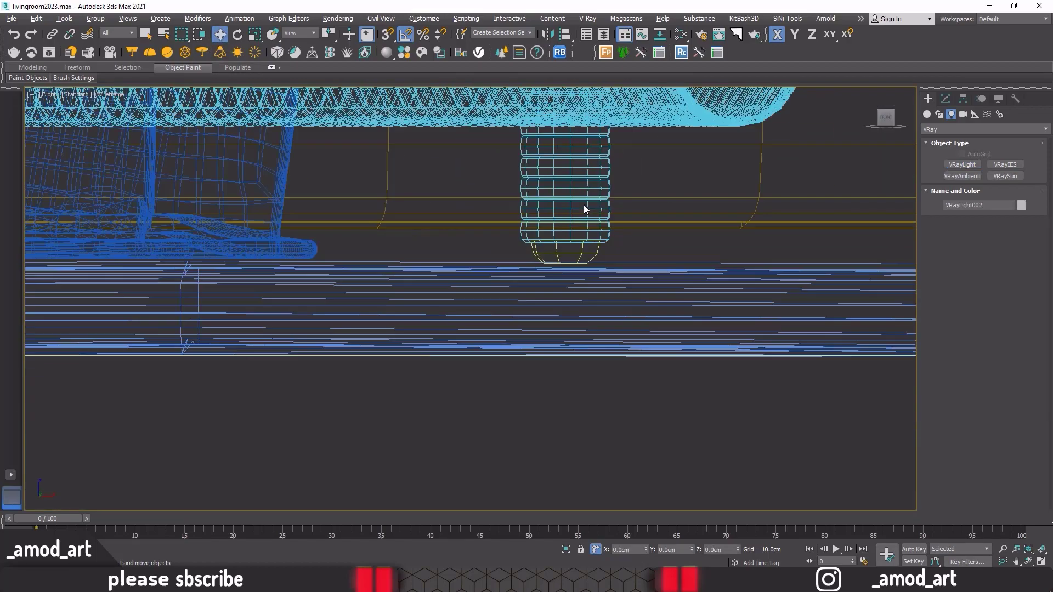
pyautogui.scroll(-5, 584, 205)
pyautogui.scroll(-5, 584, 205)
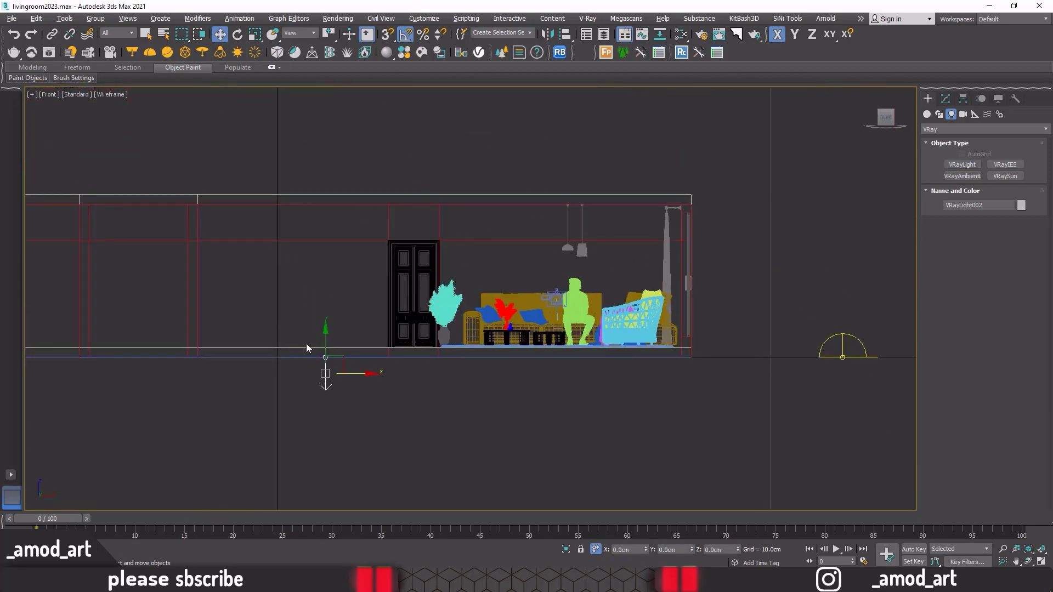
pyautogui.moveTo(325, 339); pyautogui.dragTo(328, 185)
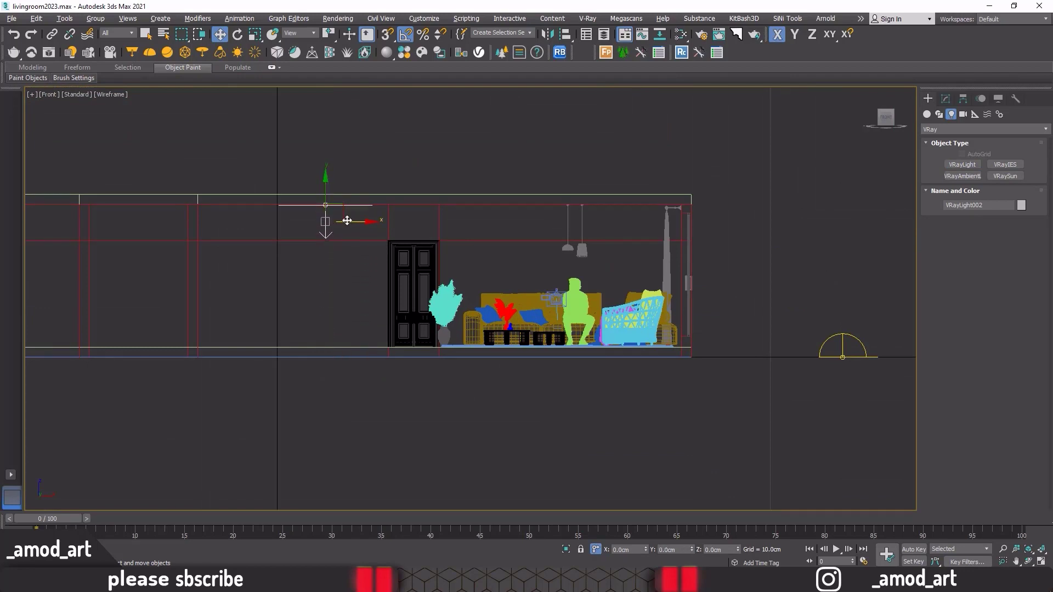
pyautogui.moveTo(350, 220); pyautogui.dragTo(334, 221)
# Give the light Multiplier 5 and Temperature colour mode at 5000 K.
pyautogui.click(946, 100)
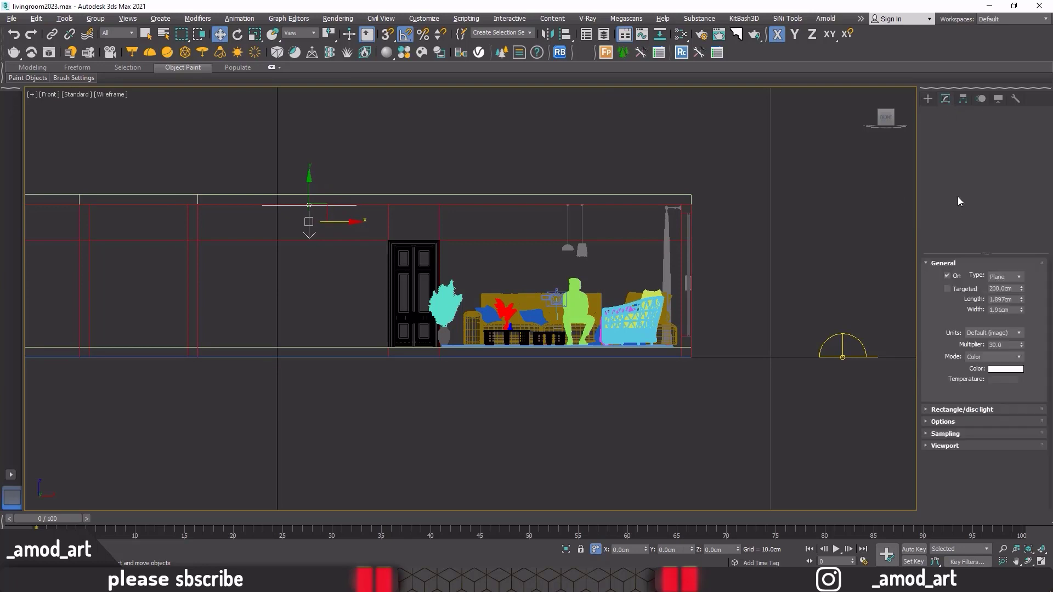
pyautogui.doubleClick(1004, 344)
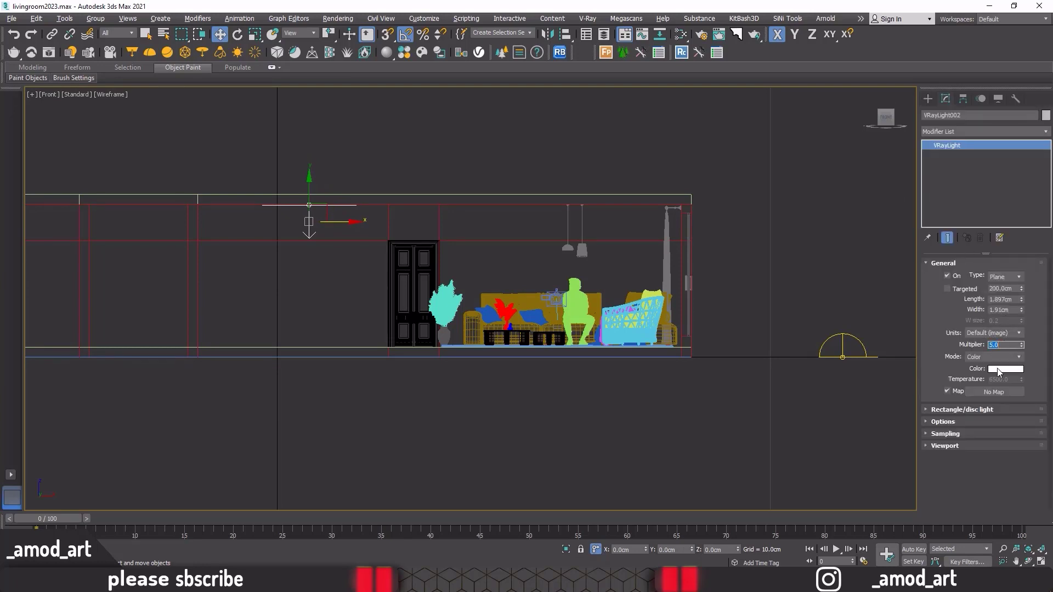
pyautogui.click(996, 357)
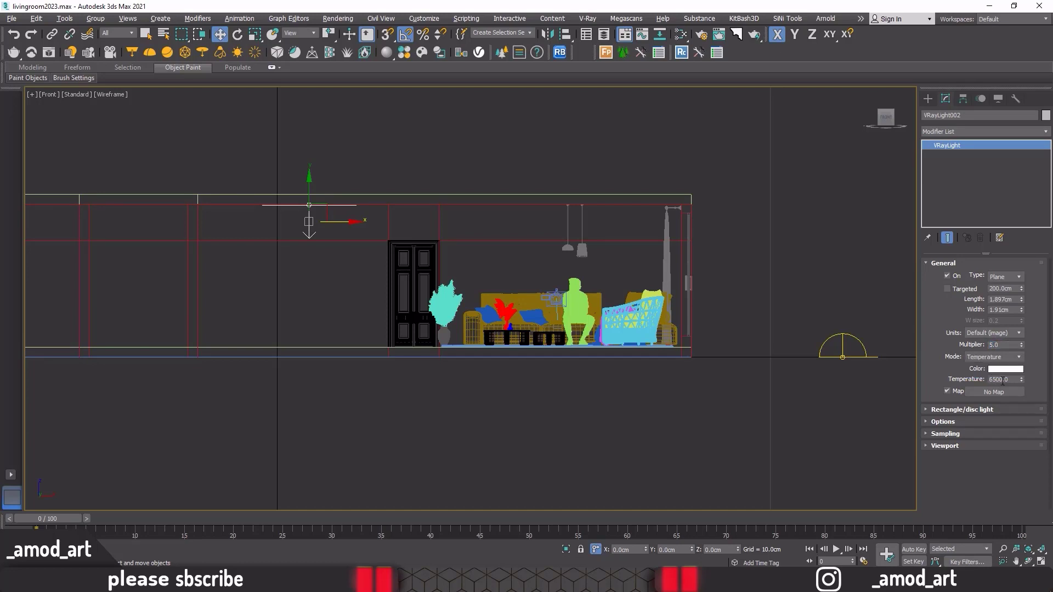
pyautogui.doubleClick(1012, 379)
pyautogui.write('0')
pyautogui.press('Return')
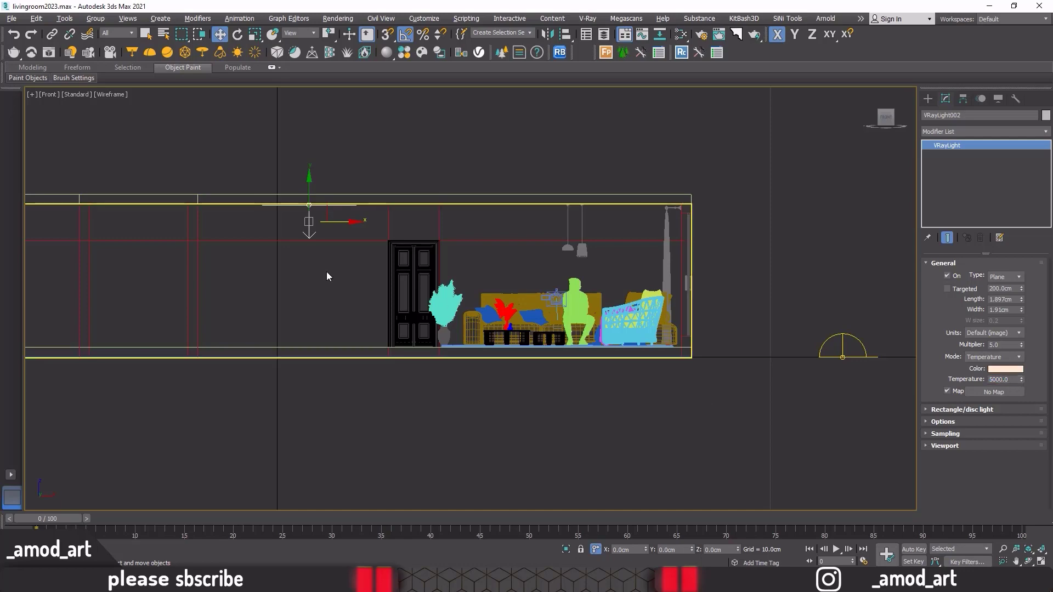
pyautogui.hotkey('alt', 'w')
# Restart the interactive render and move VRayLight002 left in the Top view.
pyautogui.click(54, 53)
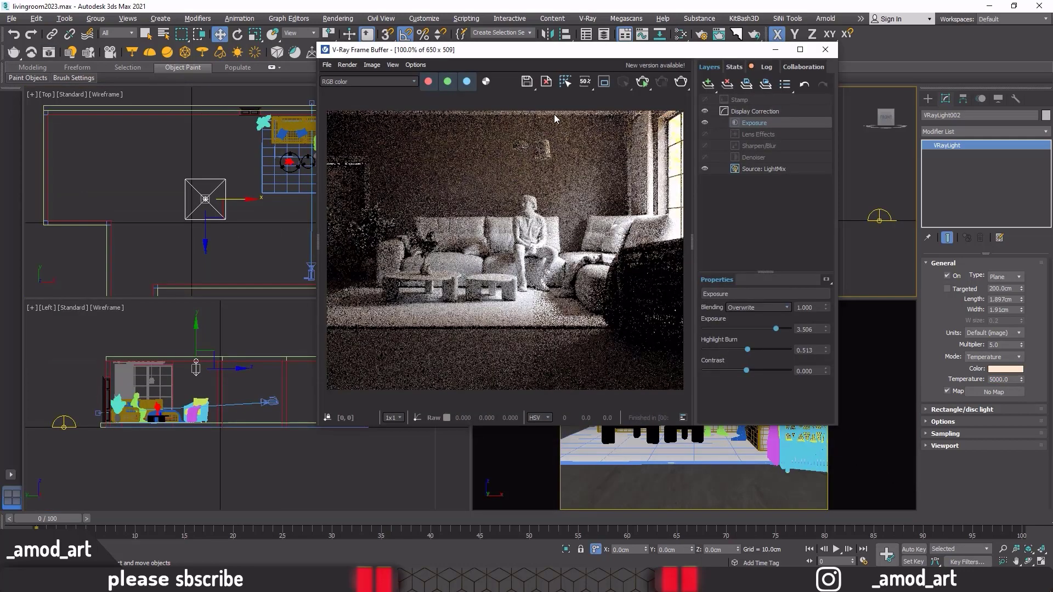
pyautogui.hotkey('shift', 'q')
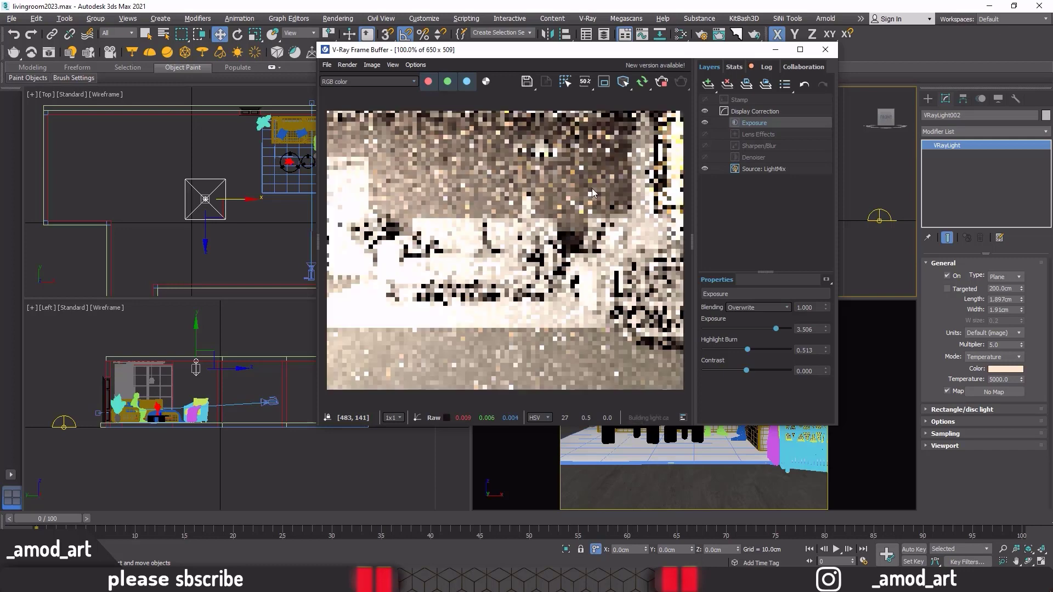
pyautogui.moveTo(538, 56)
pyautogui.mouseDown()
pyautogui.moveTo(604, 91)
pyautogui.moveTo(622, 90)
pyautogui.mouseUp()
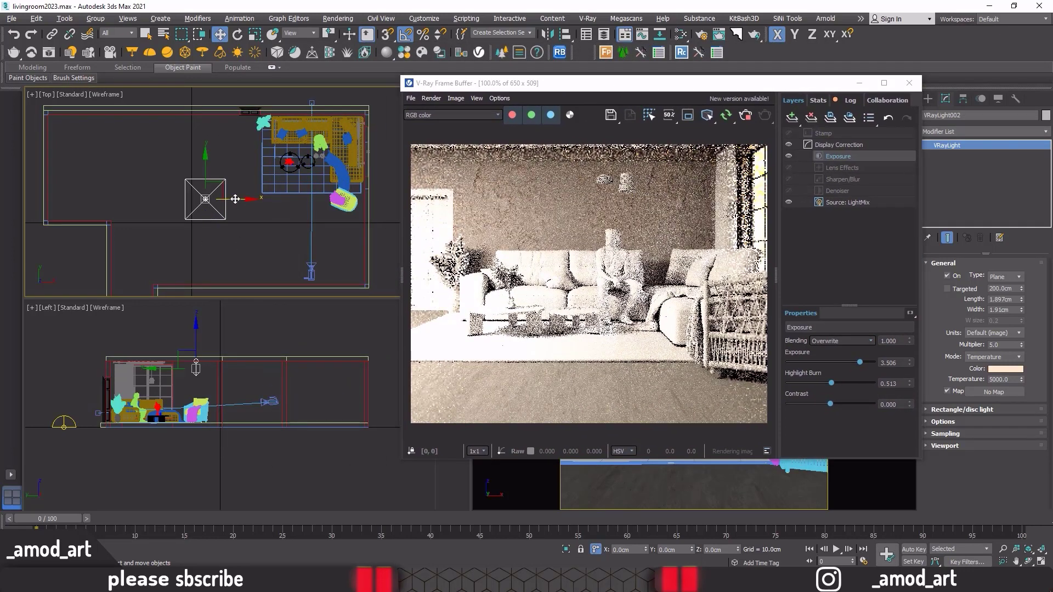
pyautogui.moveTo(233, 199); pyautogui.dragTo(215, 200)
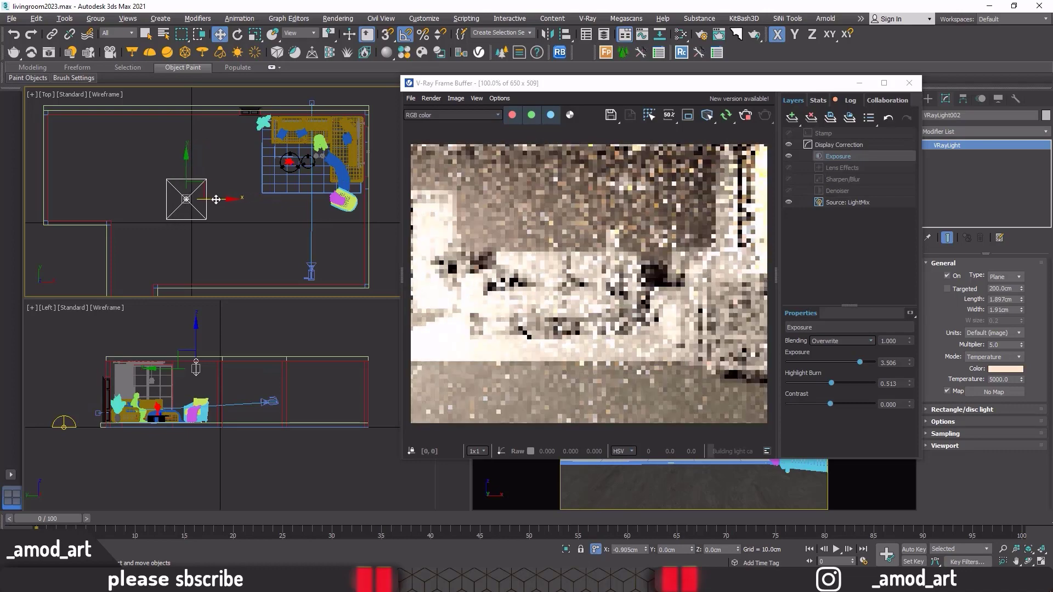
pyautogui.moveTo(215, 199); pyautogui.dragTo(209, 199)
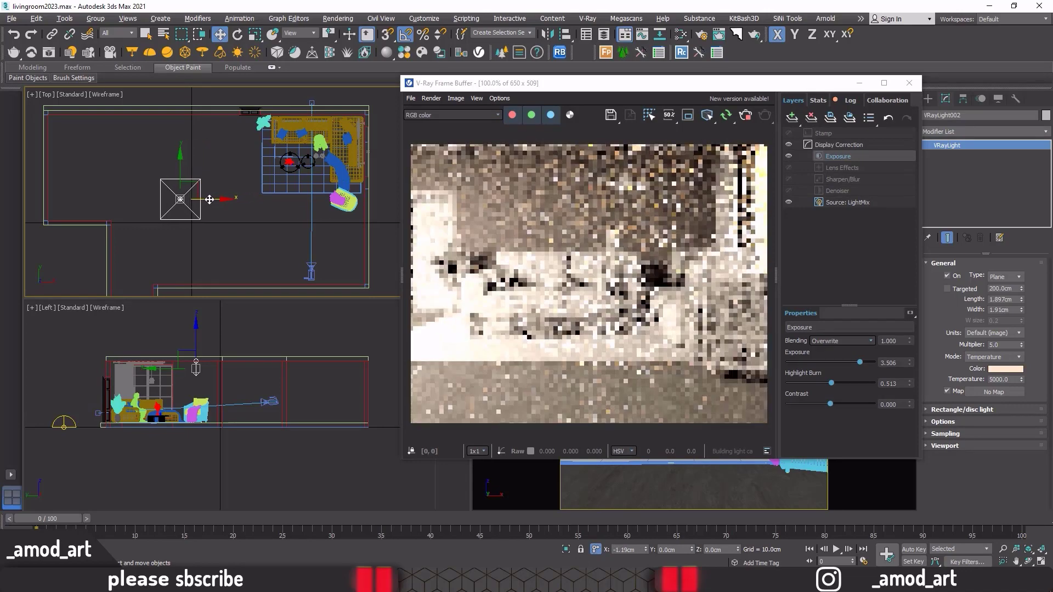
pyautogui.moveTo(631, 83); pyautogui.dragTo(459, 69)
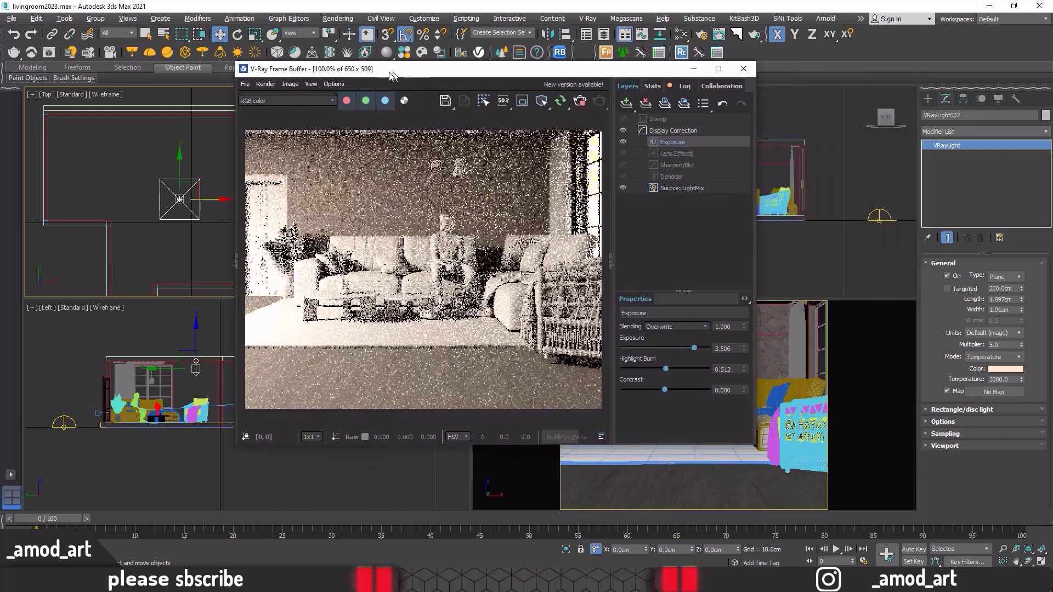
# Set the light's Multiplier to 1, exposure to 3.961 and temperature to 4500.
pyautogui.doubleClick(1005, 345)
pyautogui.write('1')
pyautogui.press('Return')
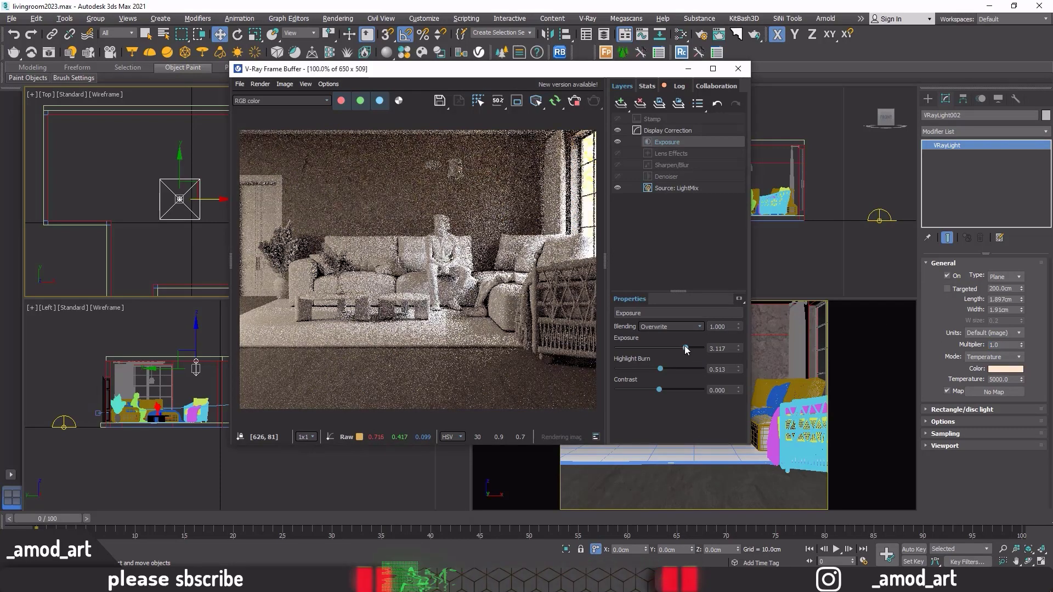
pyautogui.moveTo(689, 348); pyautogui.dragTo(694, 350)
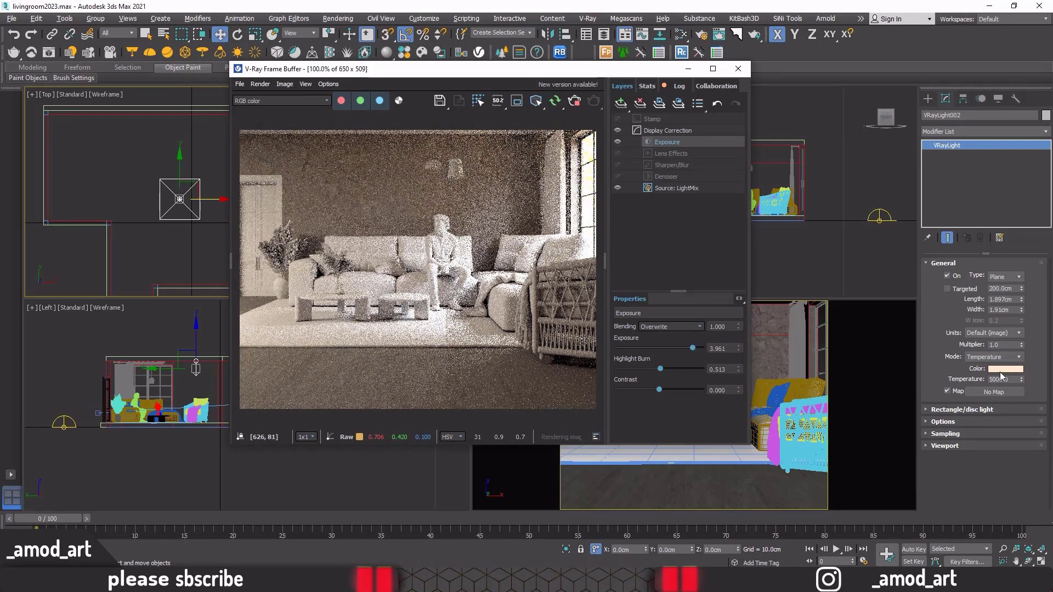
pyautogui.doubleClick(1007, 379)
pyautogui.write('4500')
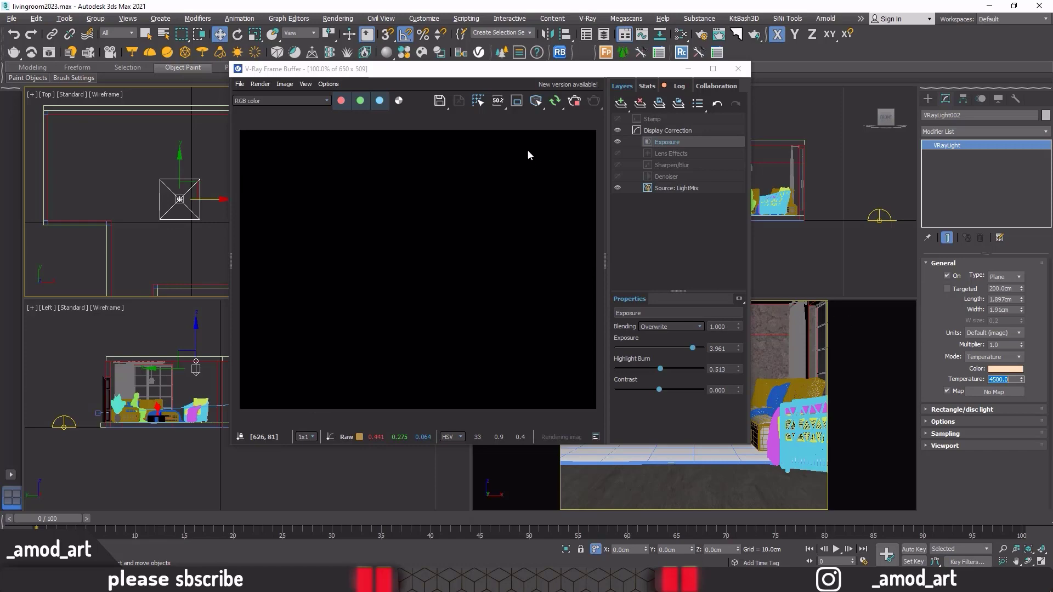
# Re-render interactively, reposition the ceiling light and lower its Multiplier to 0.8.
pyautogui.click(555, 100)
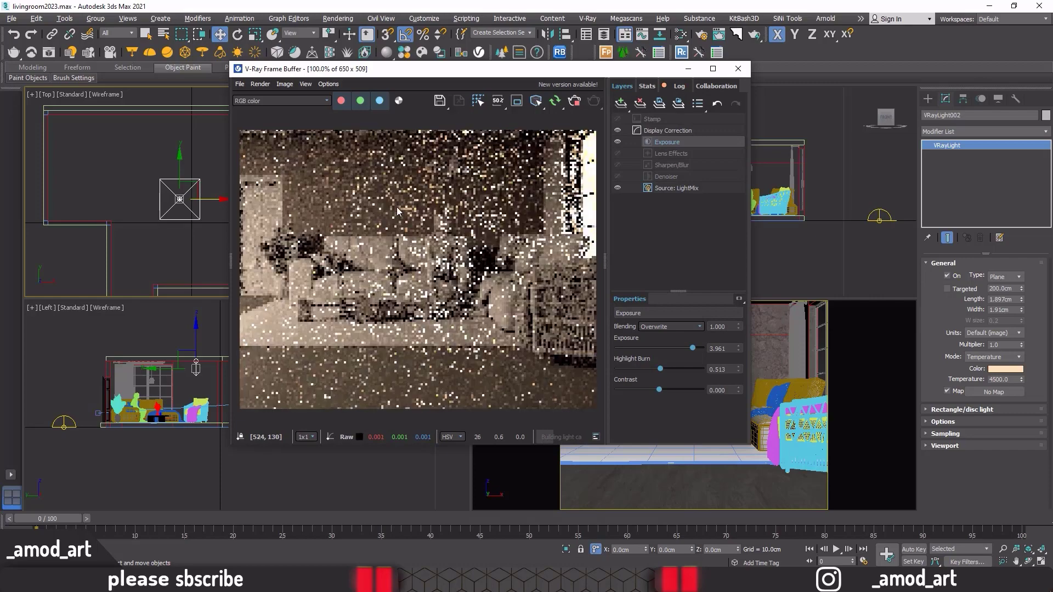
pyautogui.moveTo(274, 68); pyautogui.dragTo(435, 69)
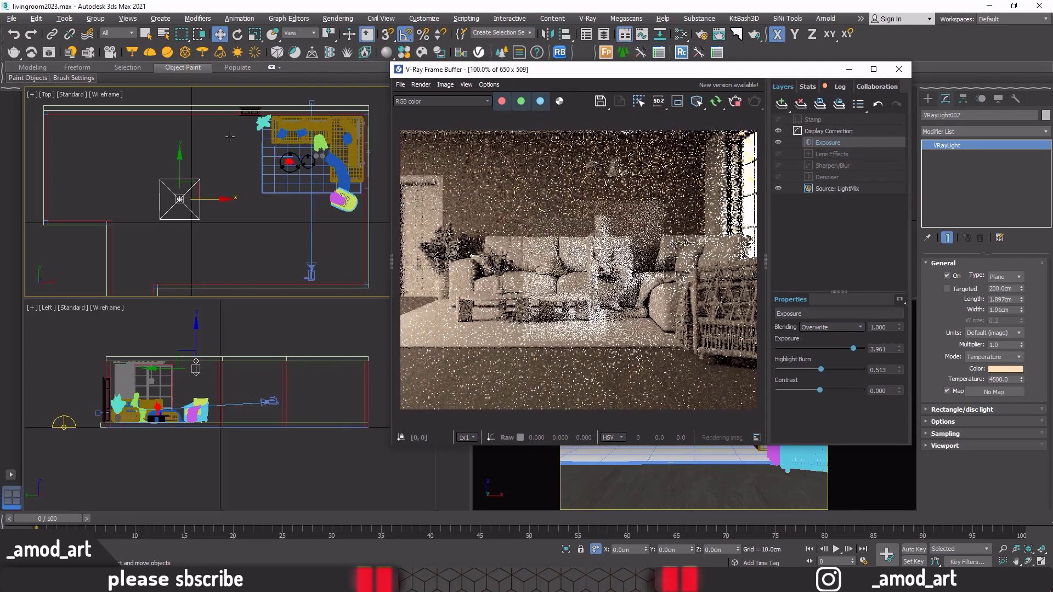
pyautogui.moveTo(181, 164)
pyautogui.mouseDown()
pyautogui.moveTo(179, 151)
pyautogui.moveTo(201, 187)
pyautogui.mouseUp()
pyautogui.moveTo(528, 69); pyautogui.dragTo(394, 69)
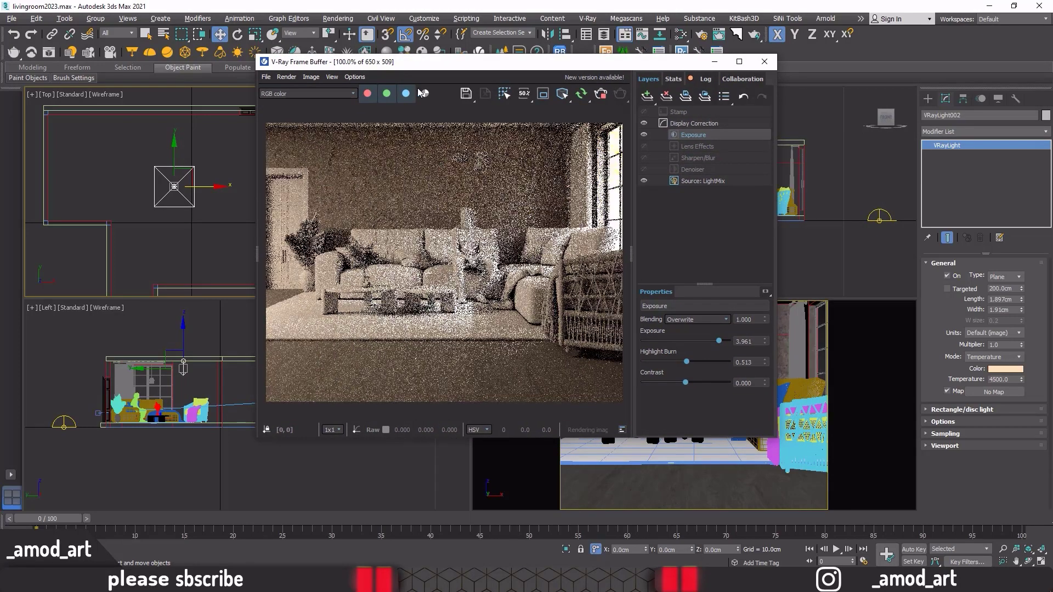
pyautogui.doubleClick(1001, 344)
pyautogui.write('0.8')
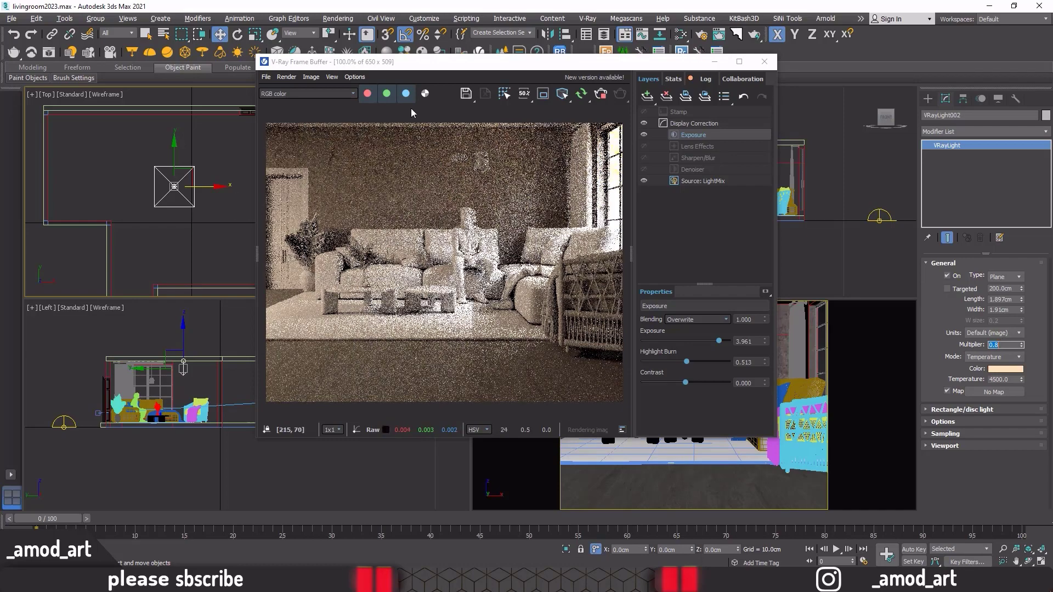
# View the render full screen, then stop it and return to the viewports.
pyautogui.moveTo(411, 61); pyautogui.dragTo(406, 1)
pyautogui.scroll(2, 390, 190)
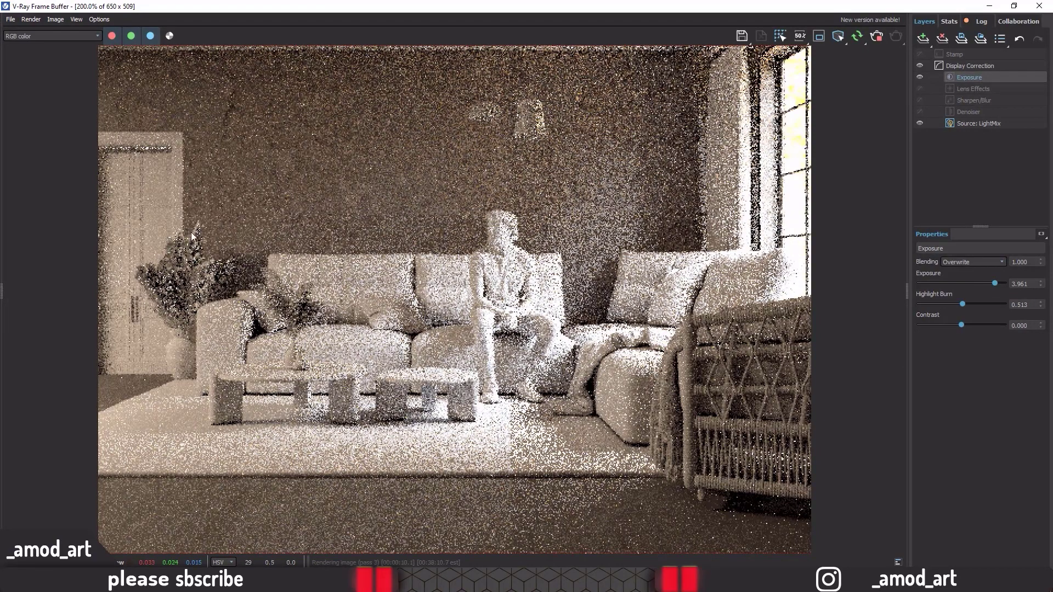
pyautogui.click(878, 38)
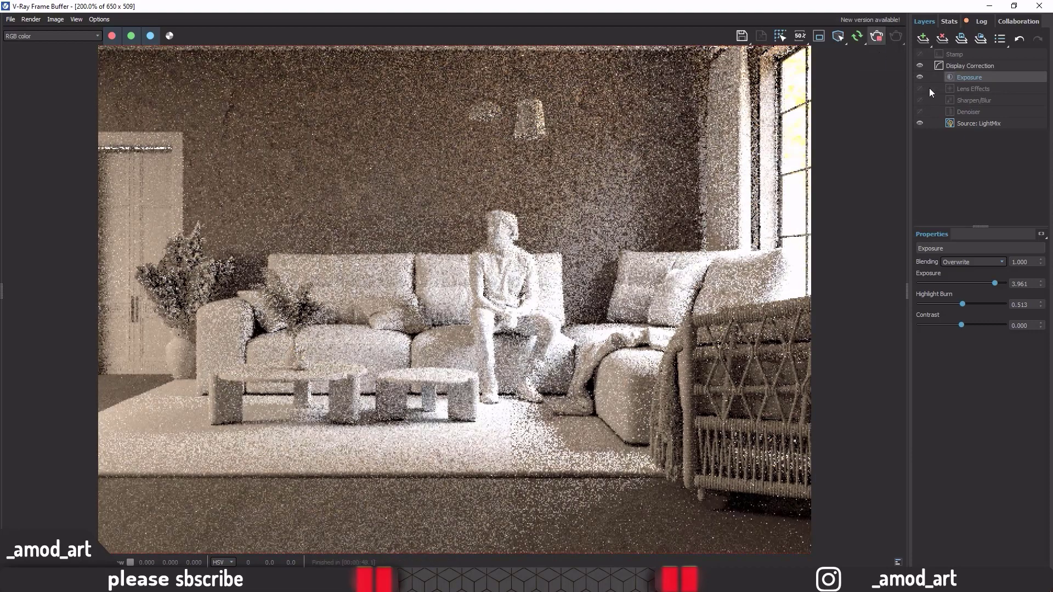
pyautogui.click(1034, 11)
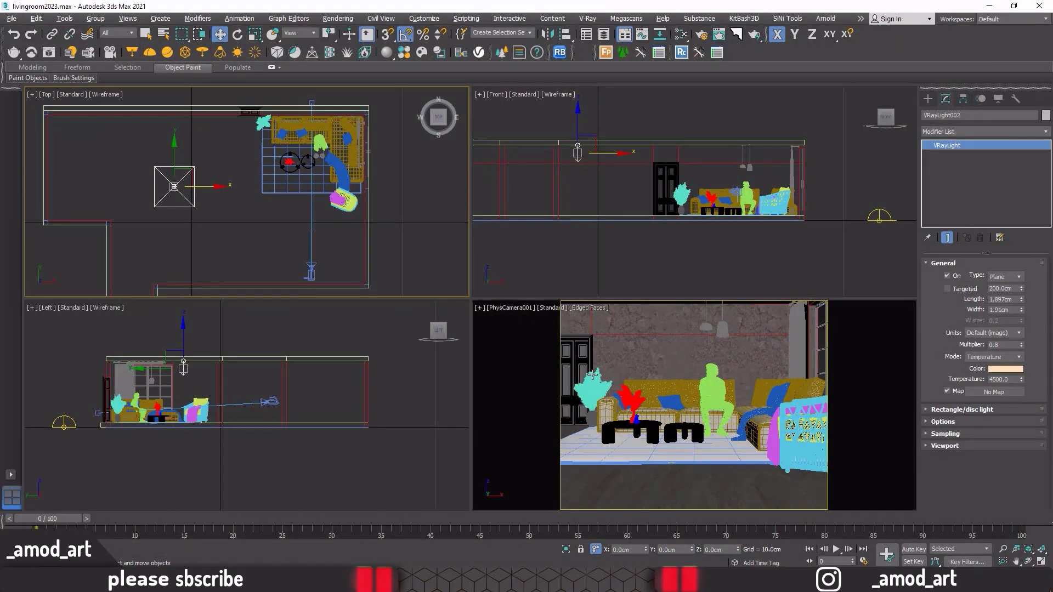
# Select the double door and zoom to it in a maximized Perspective view.
pyautogui.middleClick(512, 351)
pyautogui.hotkey('alt', 'w')
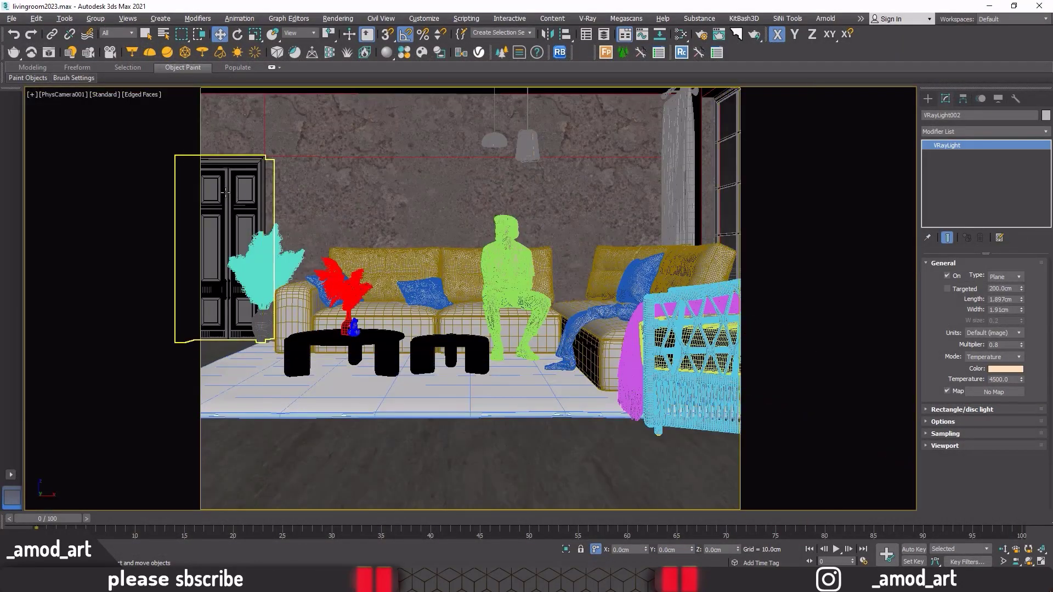
pyautogui.click(225, 192)
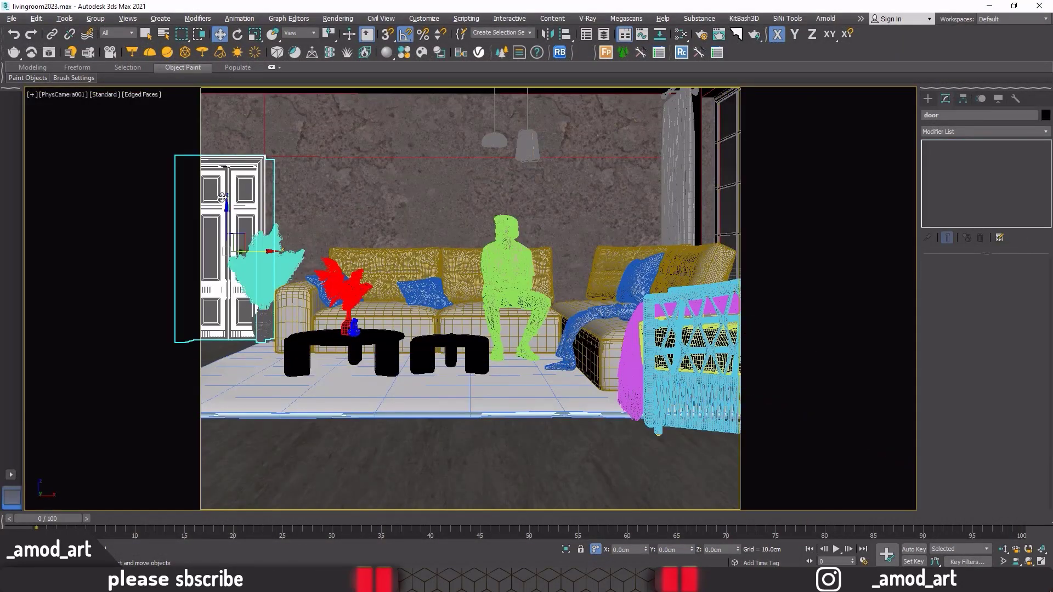
pyautogui.press('p')
pyautogui.press('z')
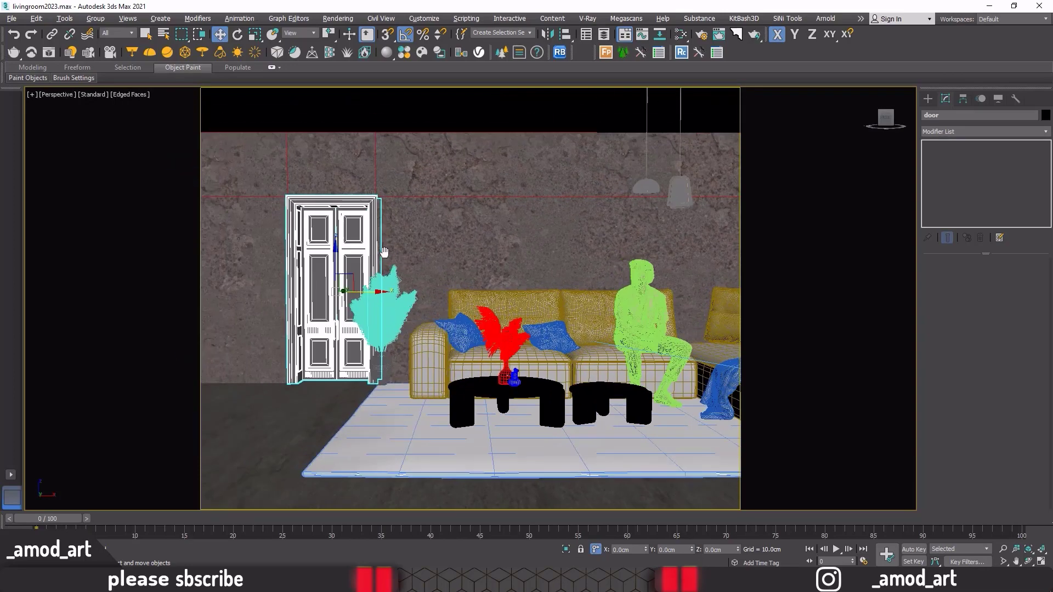
pyautogui.scroll(-5, 370, 260)
# Add Laminate_B01_120cm from the V-Ray material library to the Slate Material Editor.
pyautogui.keyDown('alt'); pyautogui.moveTo(370, 260); pyautogui.dragTo(352, 226, button='middle'); pyautogui.keyUp('alt')
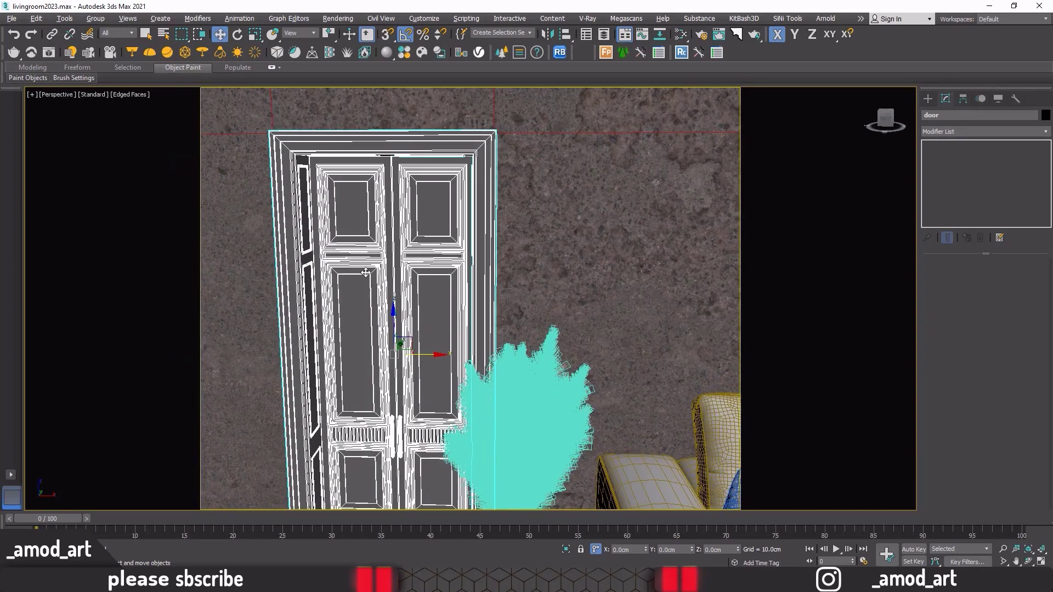
pyautogui.click(403, 55)
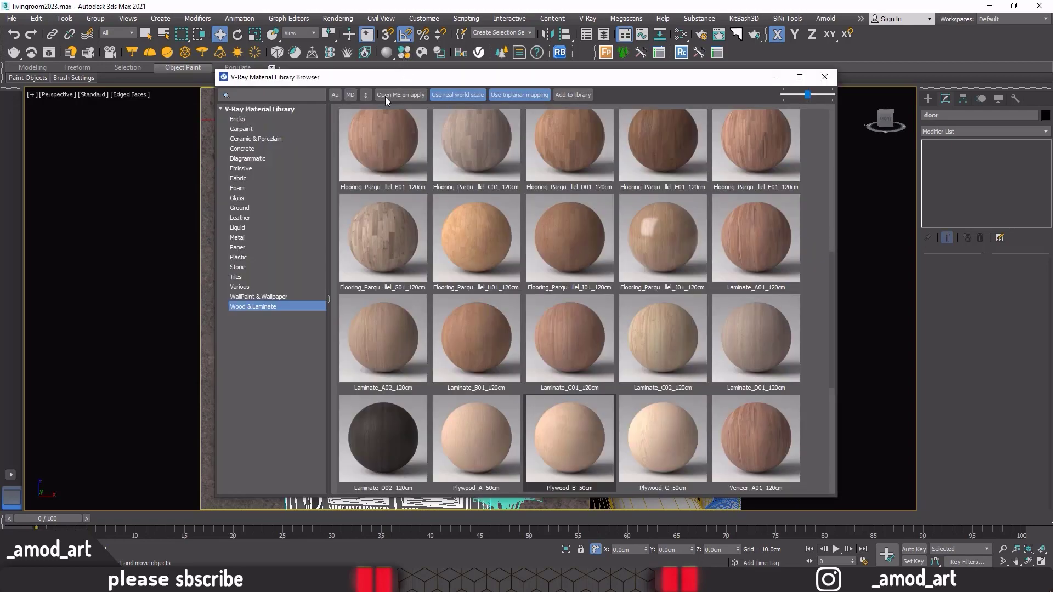
pyautogui.moveTo(603, 80); pyautogui.dragTo(384, 67)
pyautogui.click(680, 35)
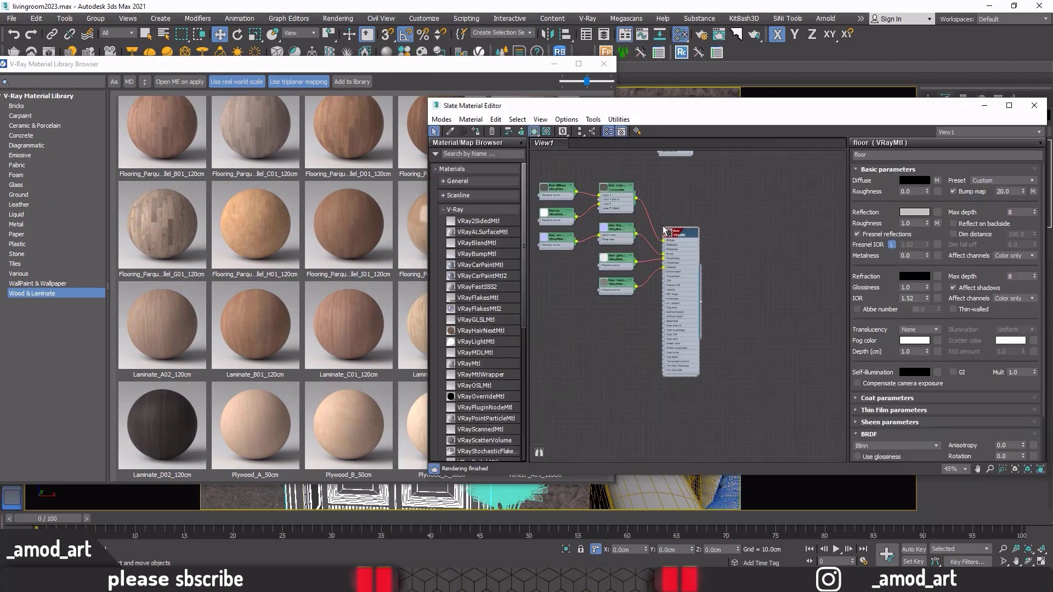
pyautogui.scroll(-5, 663, 225)
pyautogui.scroll(-3, 679, 340)
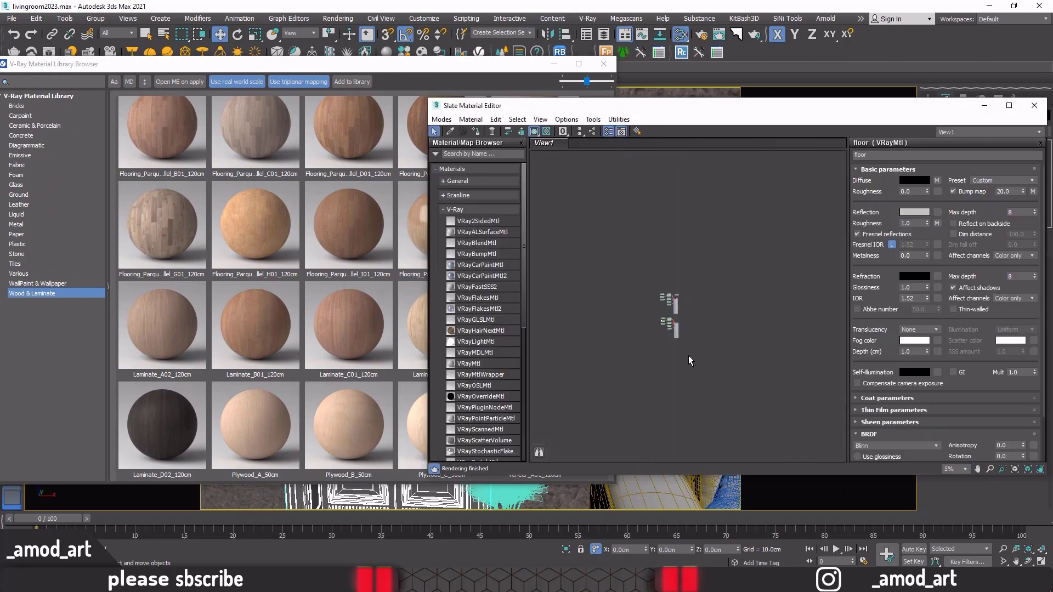
pyautogui.scroll(5, 690, 359)
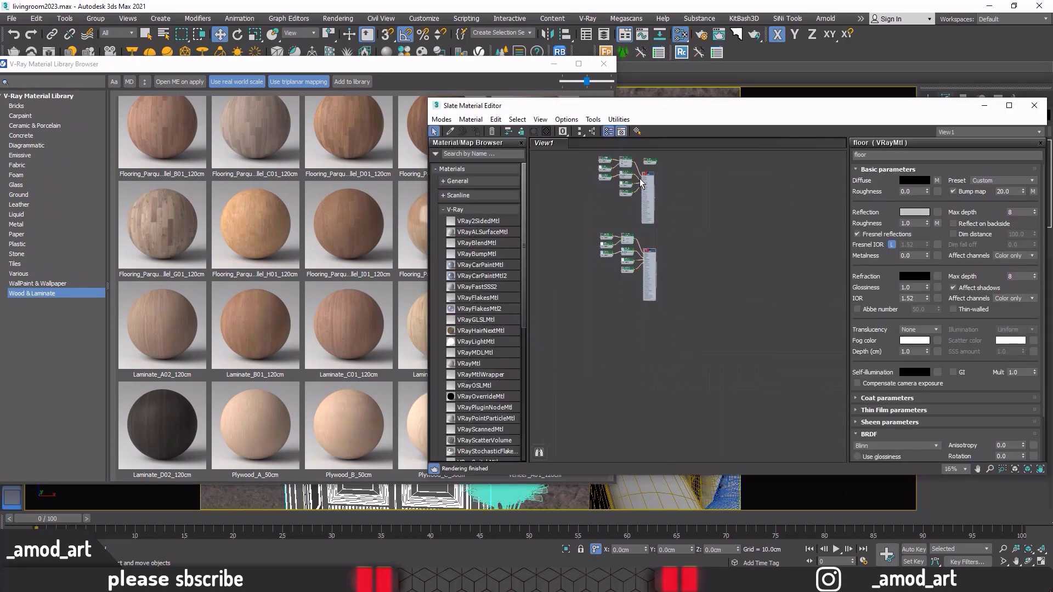
pyautogui.moveTo(664, 184); pyautogui.dragTo(845, 201, button='middle')
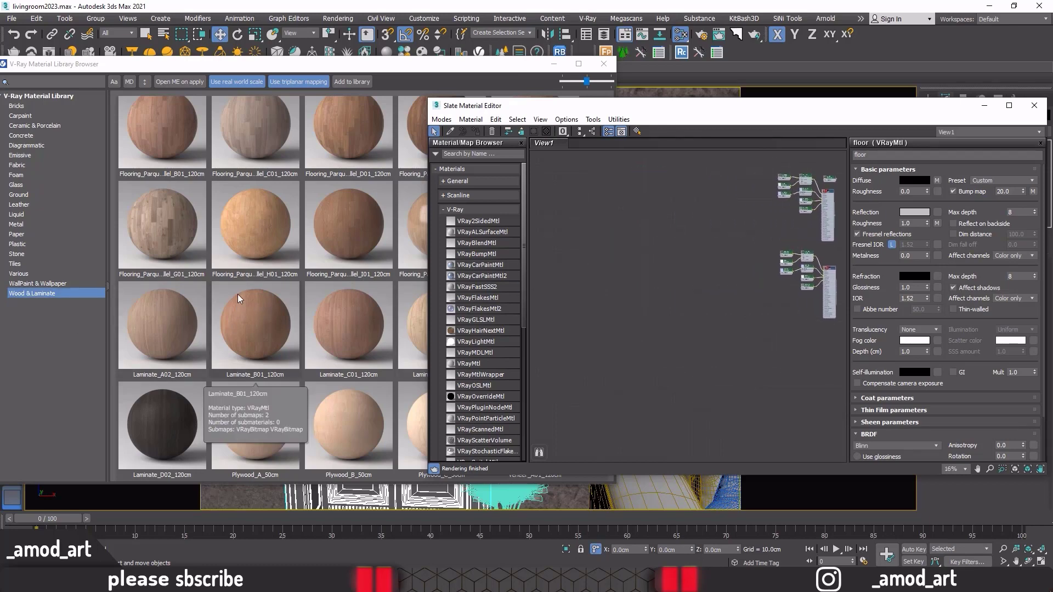
pyautogui.click(249, 319)
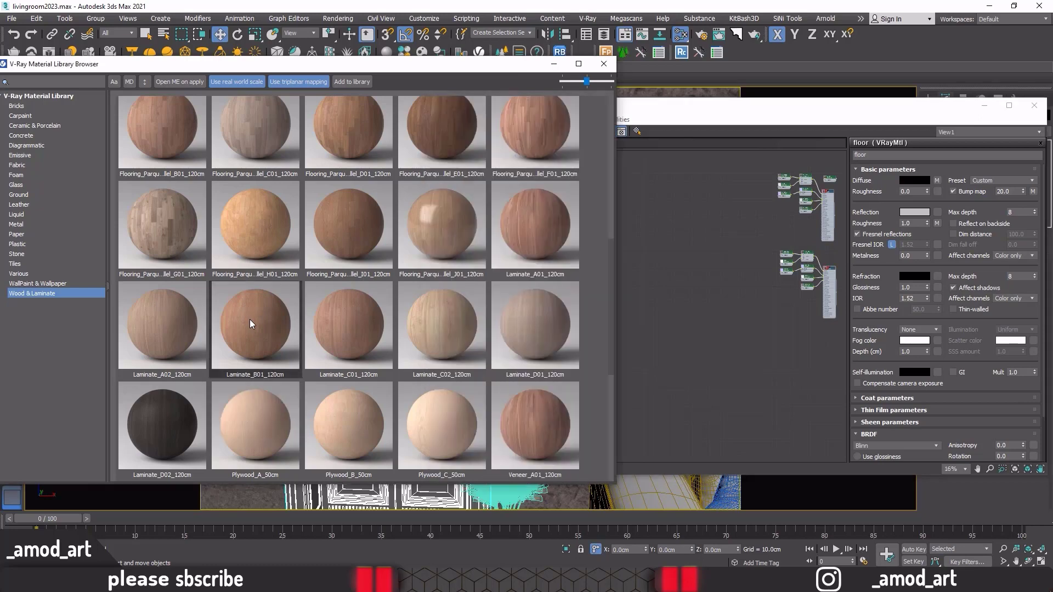
pyautogui.rightClick(242, 312)
pyautogui.click(273, 332)
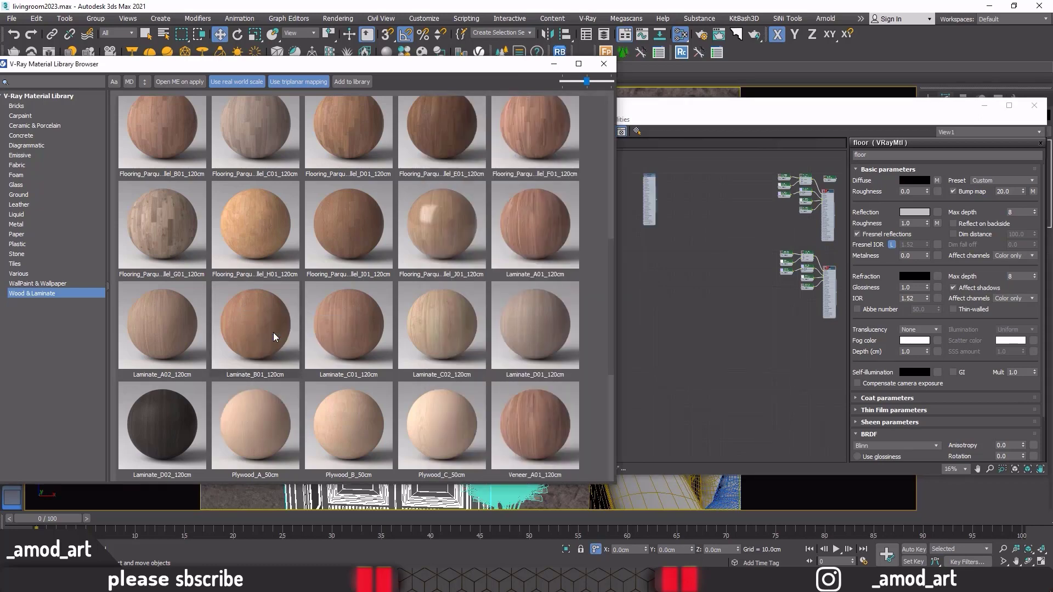
# Maximize Slate and open an enlarged preview of the laminate VRayMtl.
pyautogui.click(603, 67)
pyautogui.moveTo(713, 105); pyautogui.dragTo(501, 2)
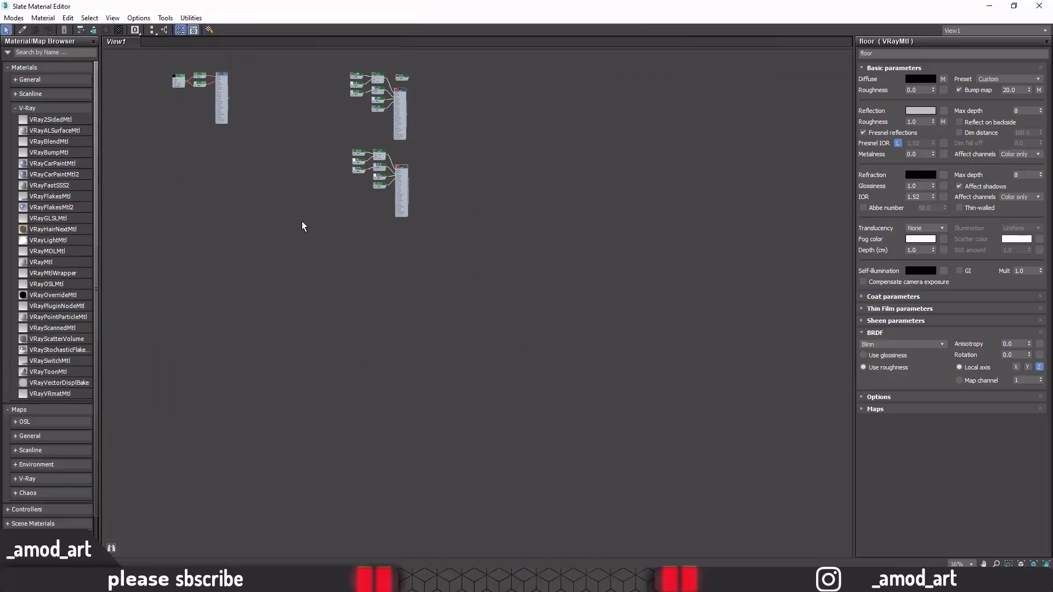
pyautogui.press('z')
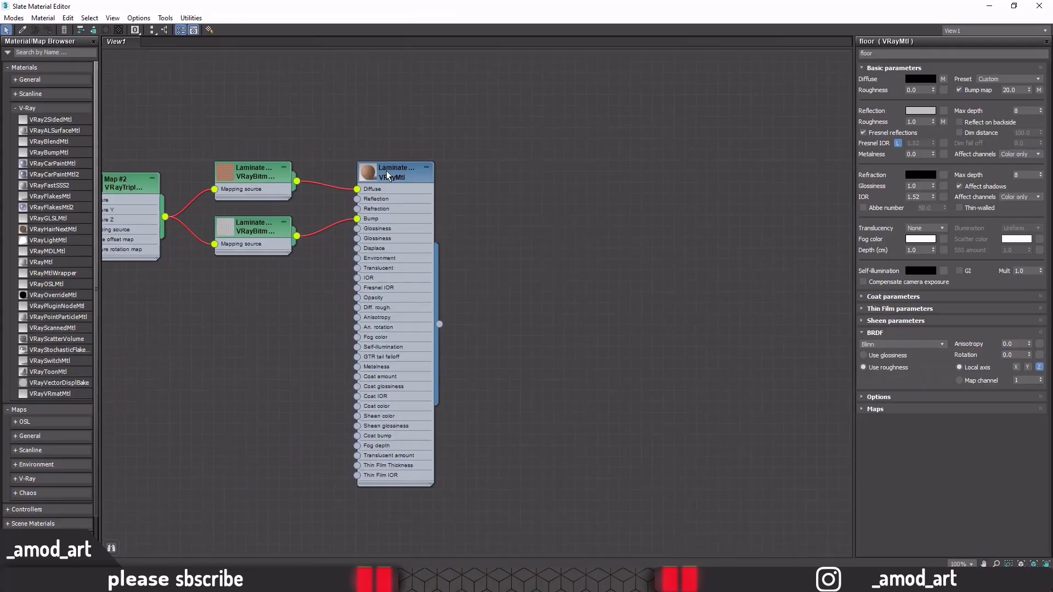
pyautogui.rightClick(386, 170)
pyautogui.click(414, 221)
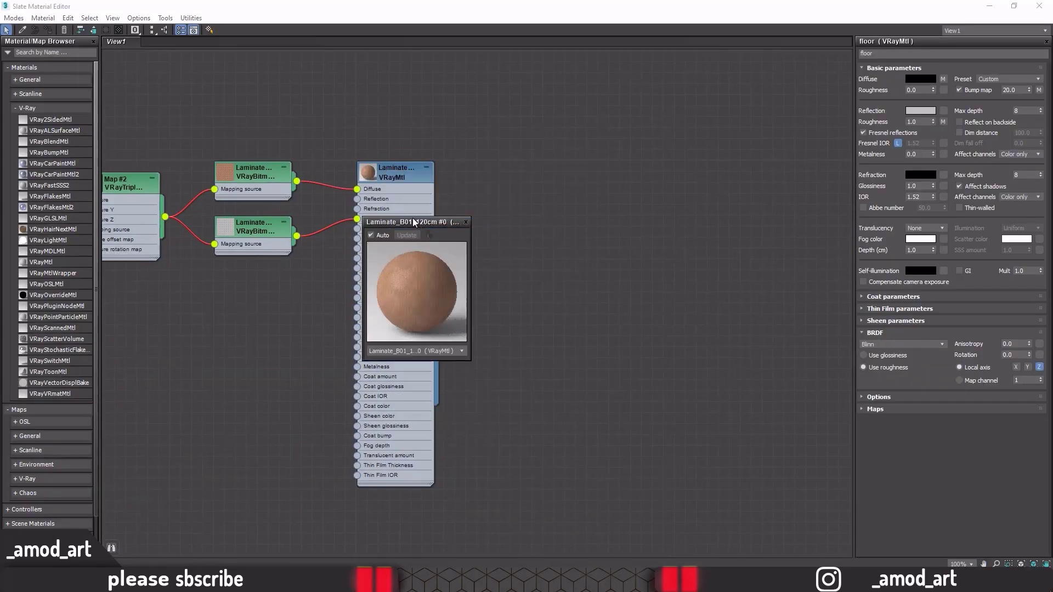
pyautogui.moveTo(413, 218)
pyautogui.mouseDown()
pyautogui.moveTo(422, 103)
pyautogui.moveTo(536, 106)
pyautogui.mouseUp()
pyautogui.moveTo(418, 180); pyautogui.dragTo(457, 185, button='middle')
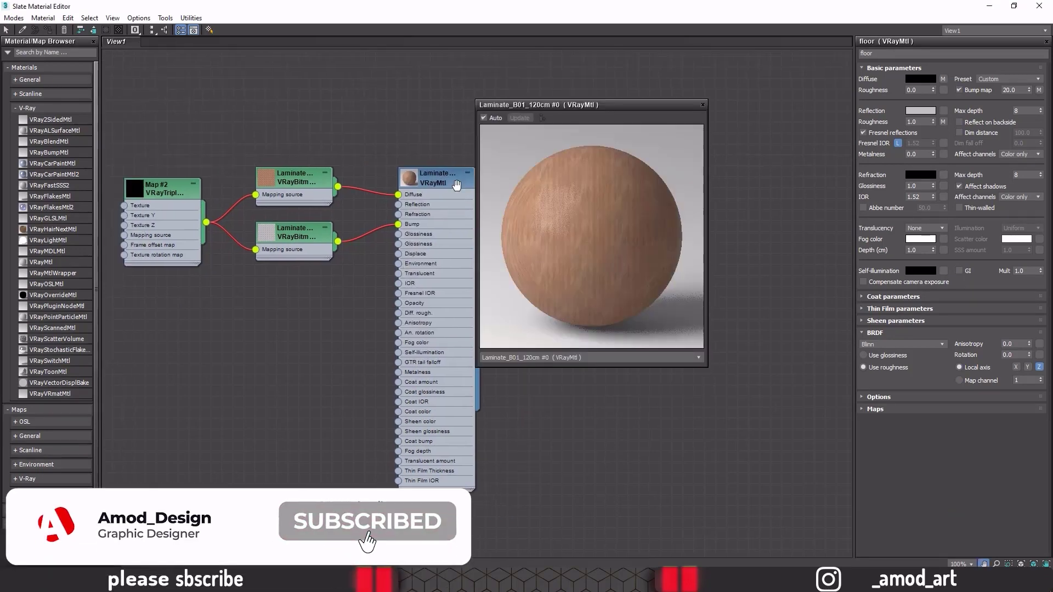
# Set the VRayTriplanarTex texture size to 0.3 cm.
pyautogui.doubleClick(149, 189)
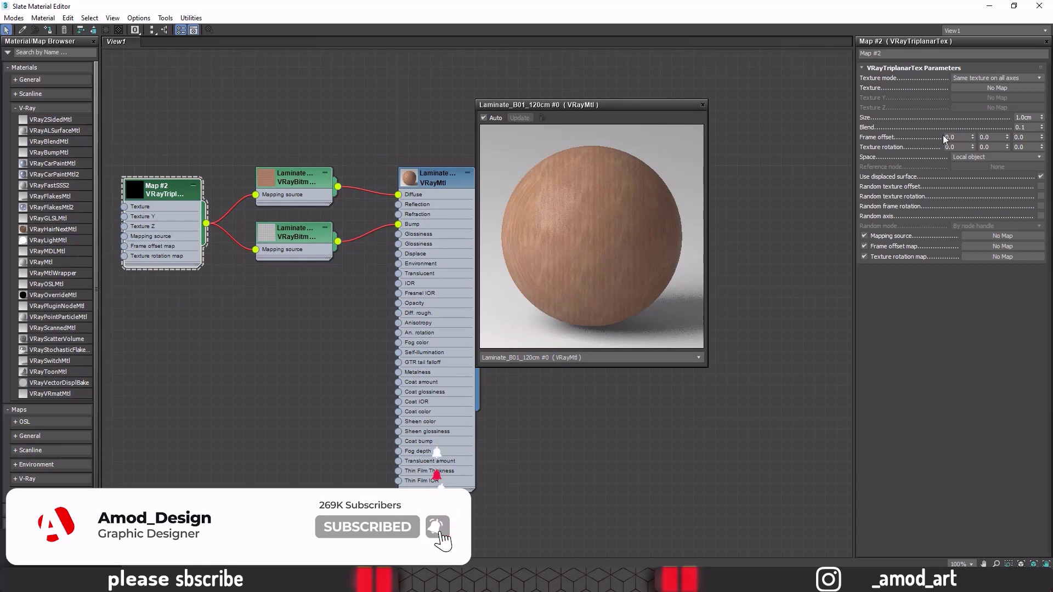
pyautogui.doubleClick(1033, 118)
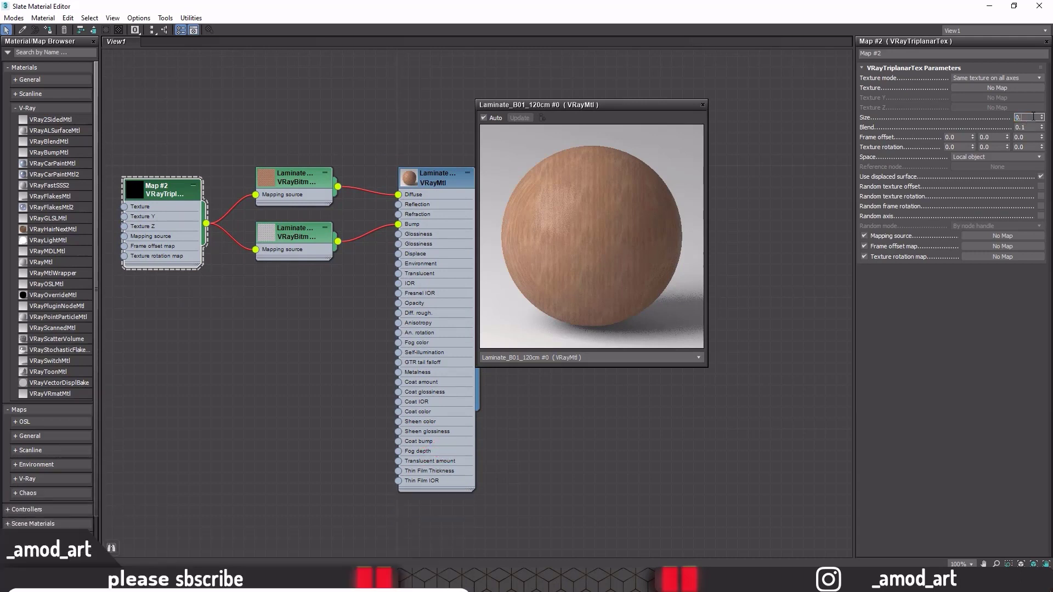
pyautogui.write('0.3')
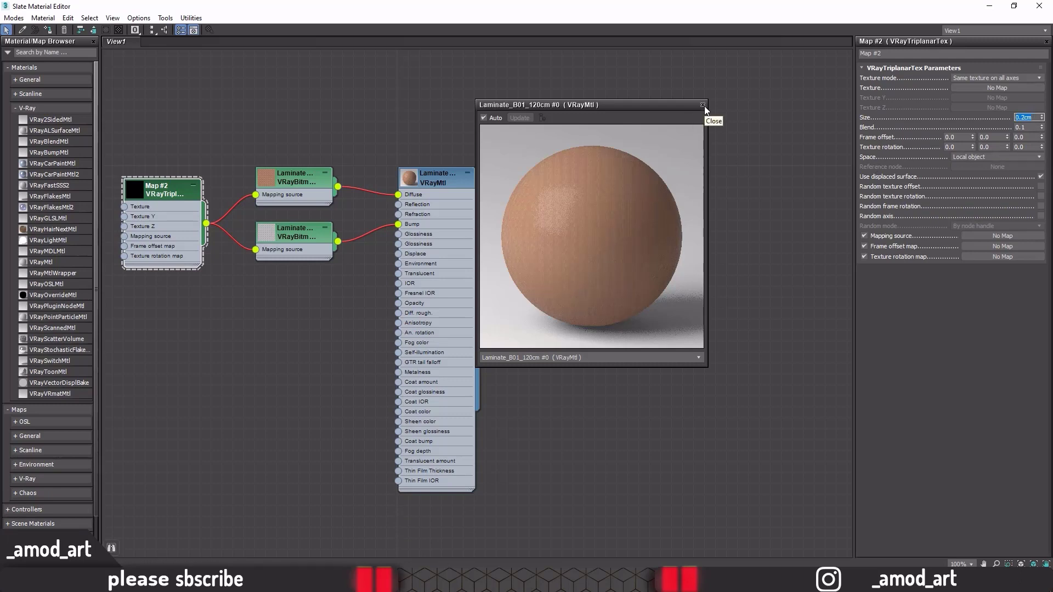
pyautogui.click(434, 177)
pyautogui.write('0.65')
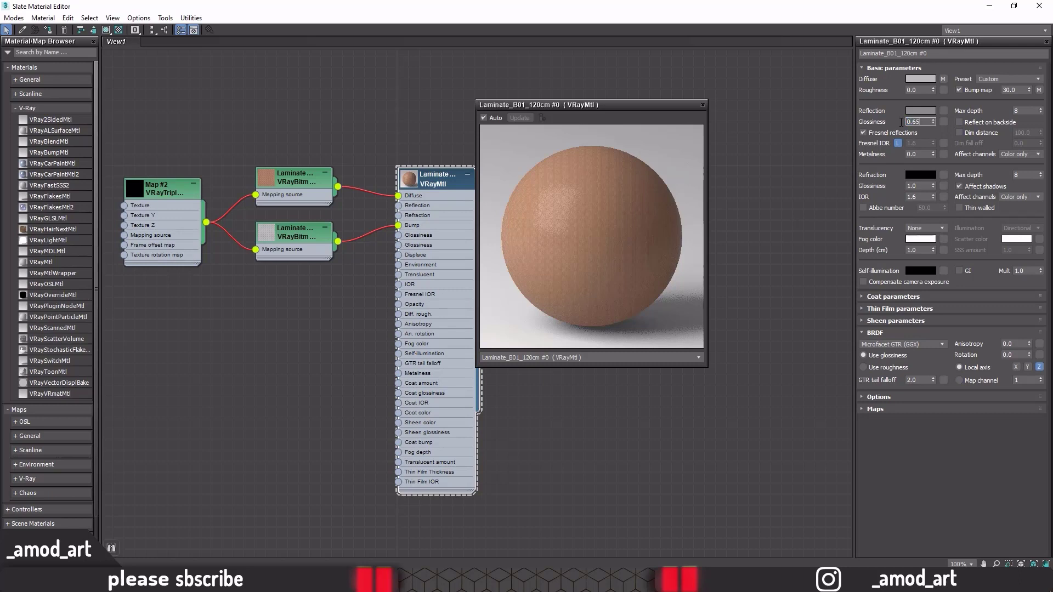
# Set reflection glossiness to 0.65 and darken the reflection colour to 50.
pyautogui.doubleClick(901, 122)
pyautogui.click(920, 111)
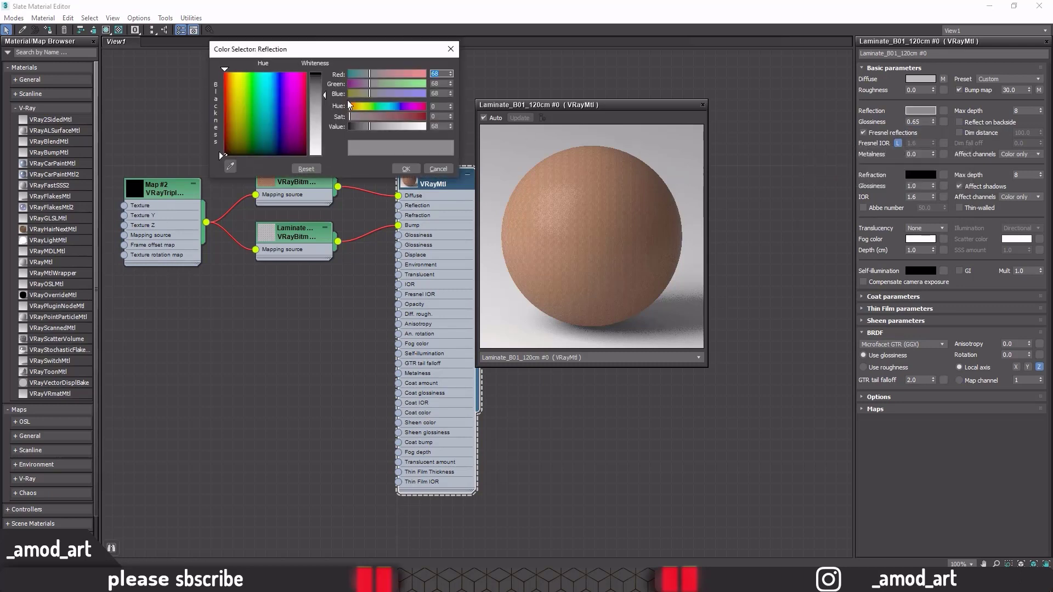
pyautogui.moveTo(325, 93); pyautogui.dragTo(324, 88)
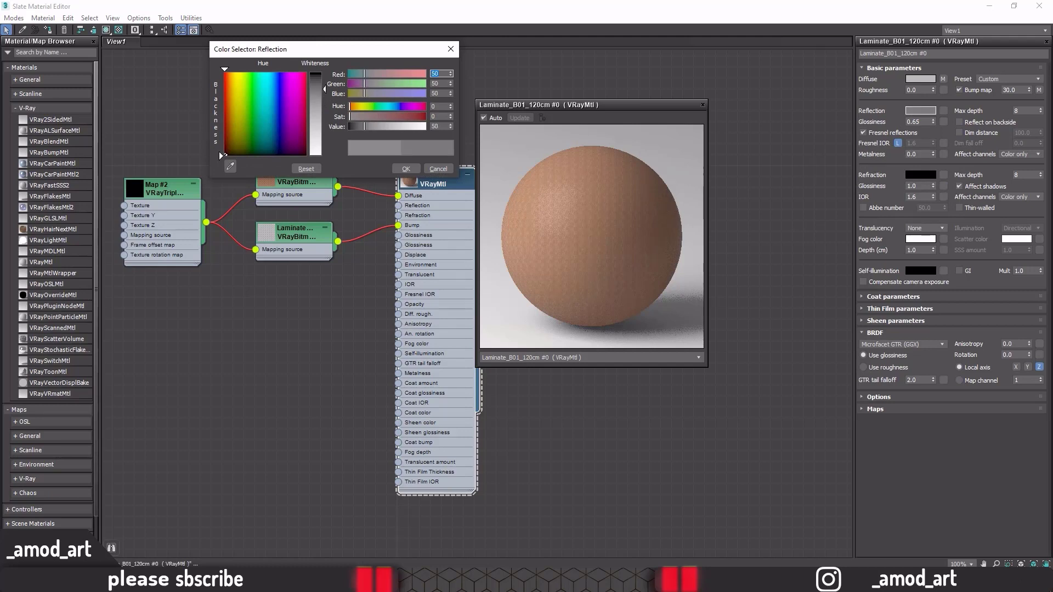
pyautogui.click(406, 168)
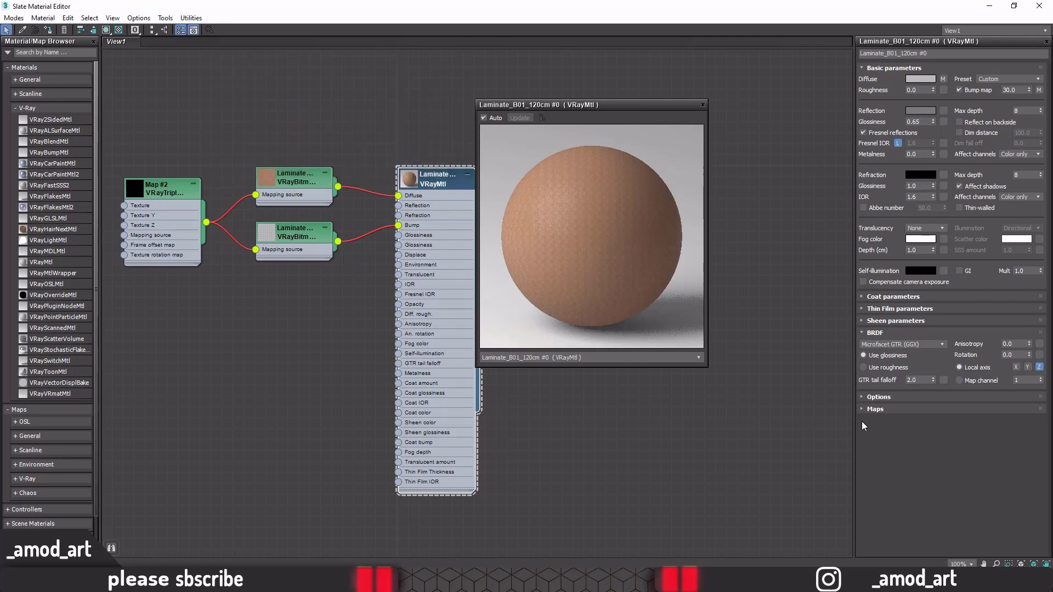
# Set the laminate's bump amount to 20 and switch its BRDF to Blinn.
pyautogui.click(873, 409)
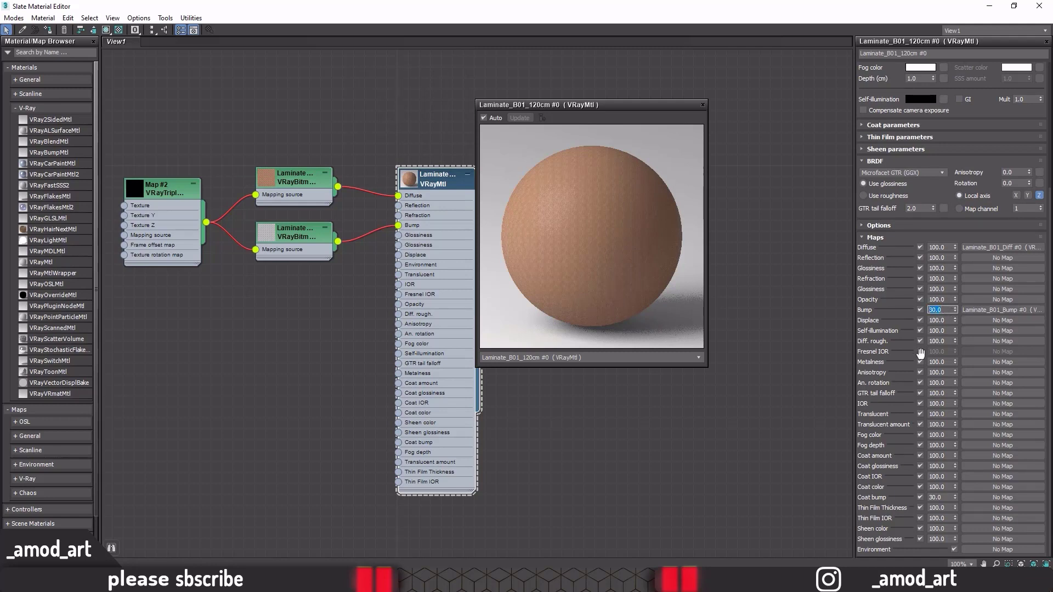
pyautogui.write('20')
pyautogui.press('Return')
pyautogui.click(876, 173)
pyautogui.click(876, 195)
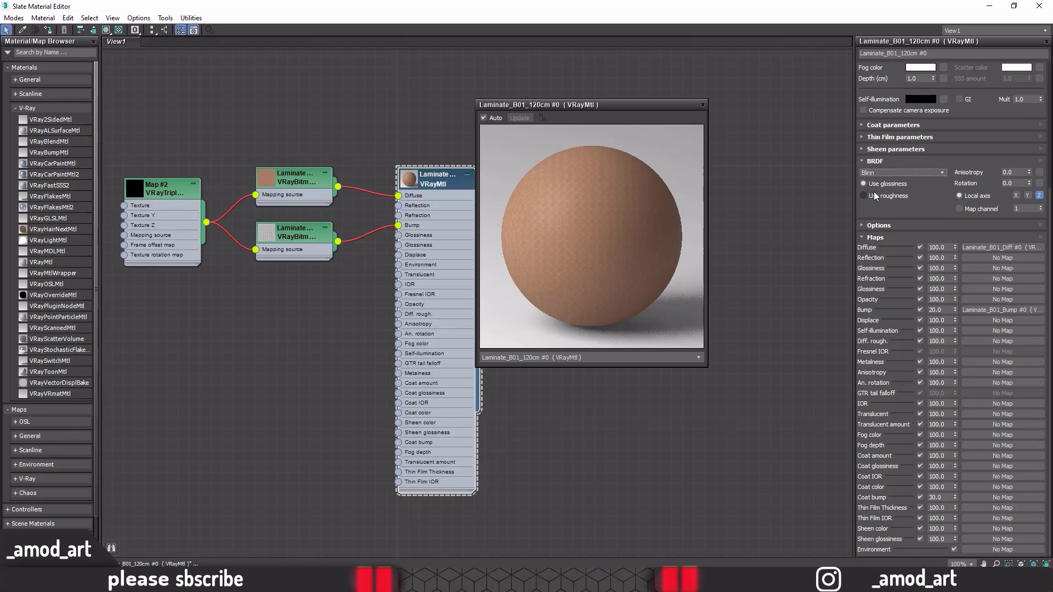
pyautogui.scroll(2, 874, 164)
pyautogui.scroll(2, 873, 143)
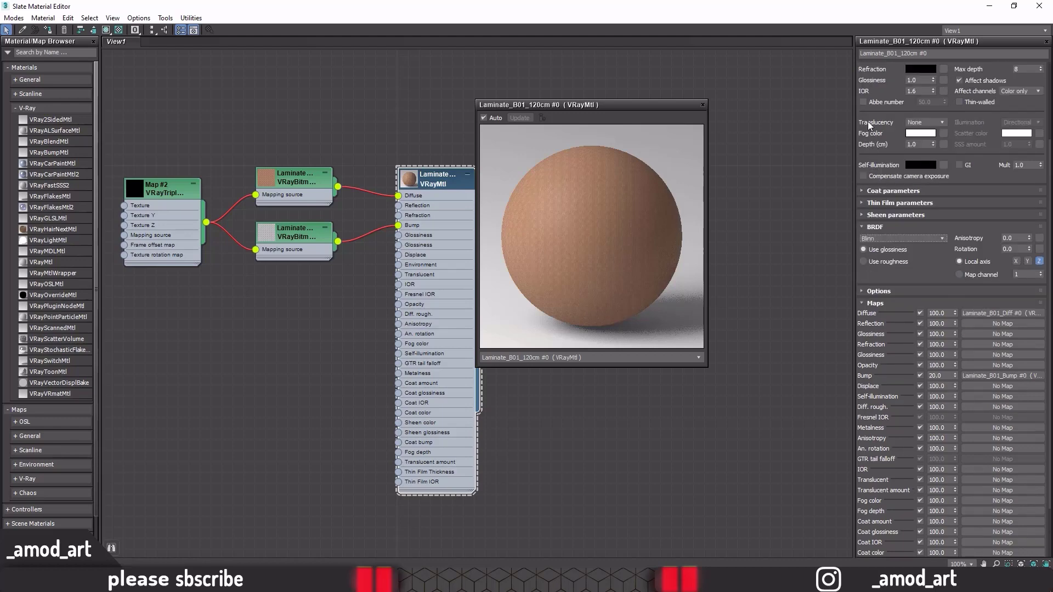
pyautogui.scroll(2, 867, 121)
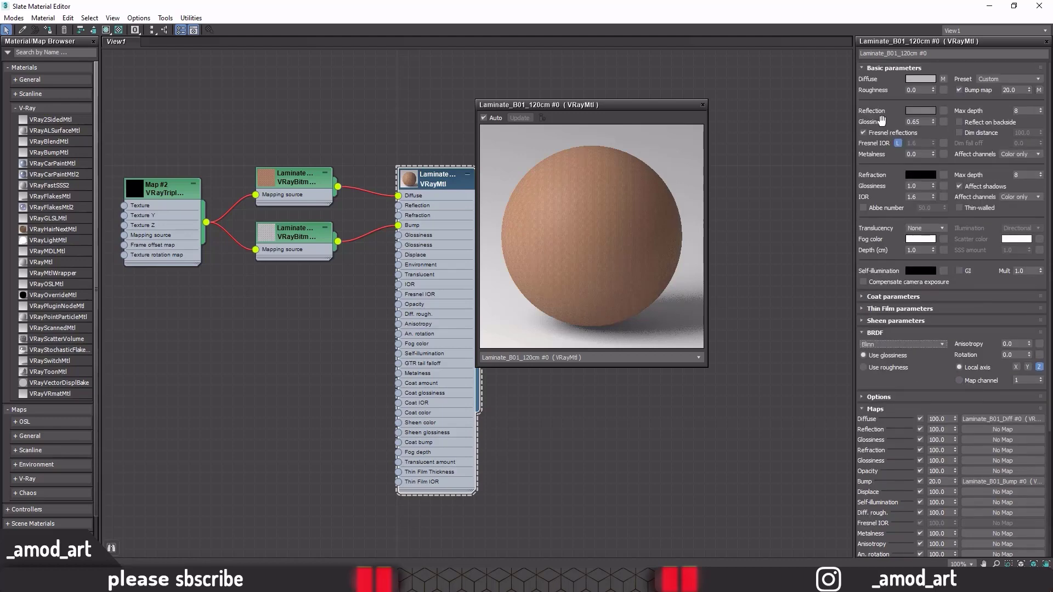
# Assign the laminate wood material to the door.
pyautogui.click(702, 104)
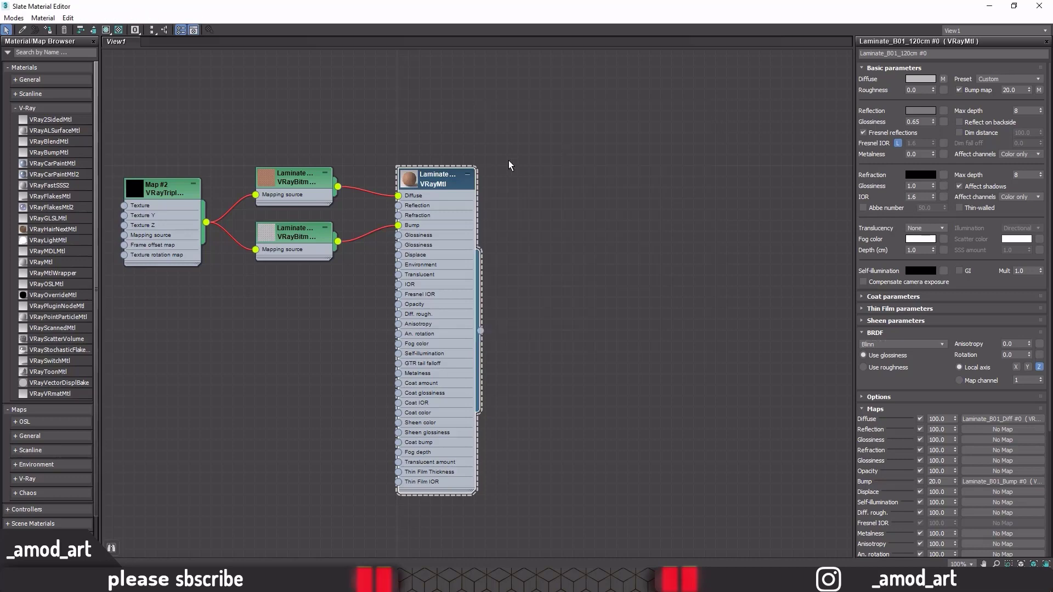
pyautogui.moveTo(365, 7)
pyautogui.mouseDown()
pyautogui.moveTo(506, 51)
pyautogui.moveTo(712, 83)
pyautogui.mouseUp()
pyautogui.scroll(-2, 737, 243)
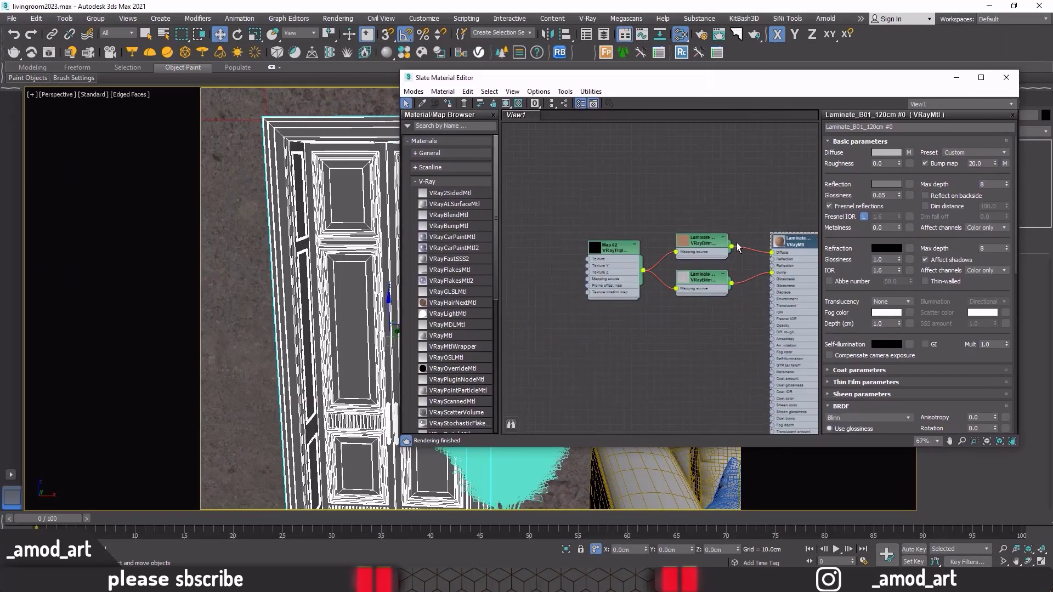
pyautogui.scroll(-1, 694, 230)
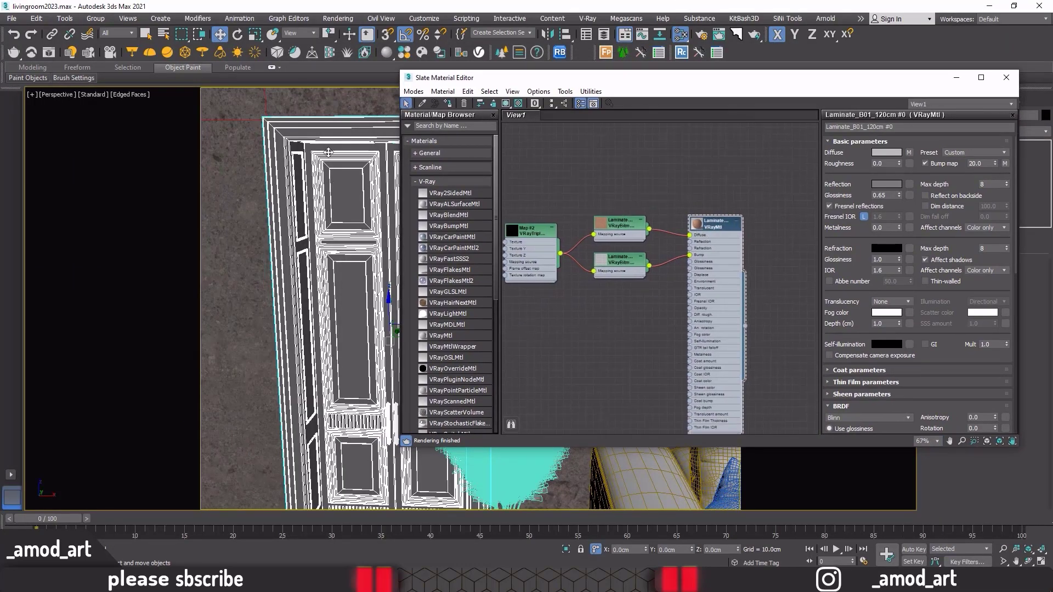
pyautogui.click(449, 105)
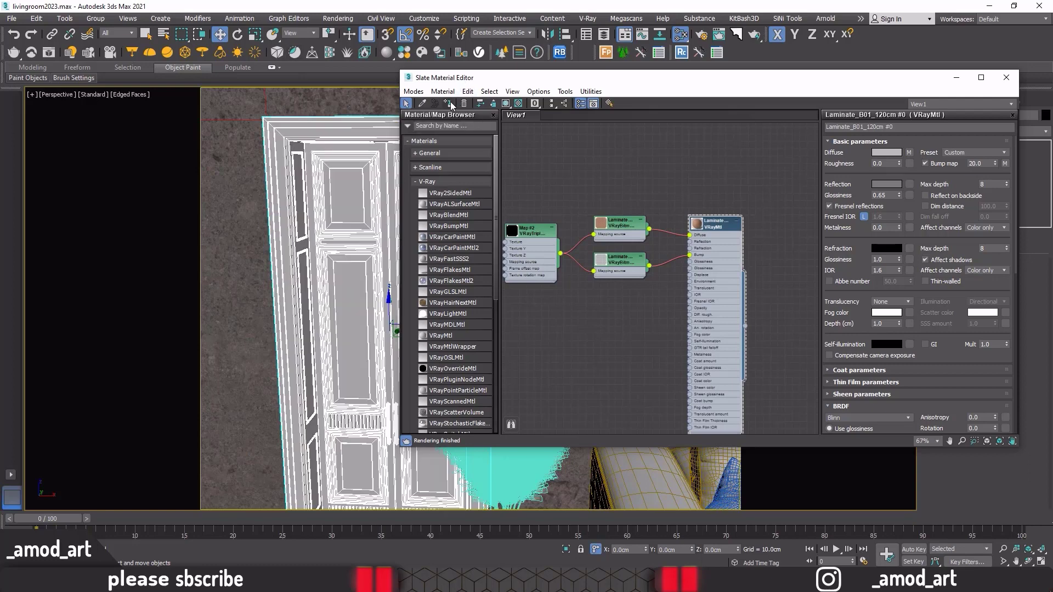
pyautogui.click(506, 103)
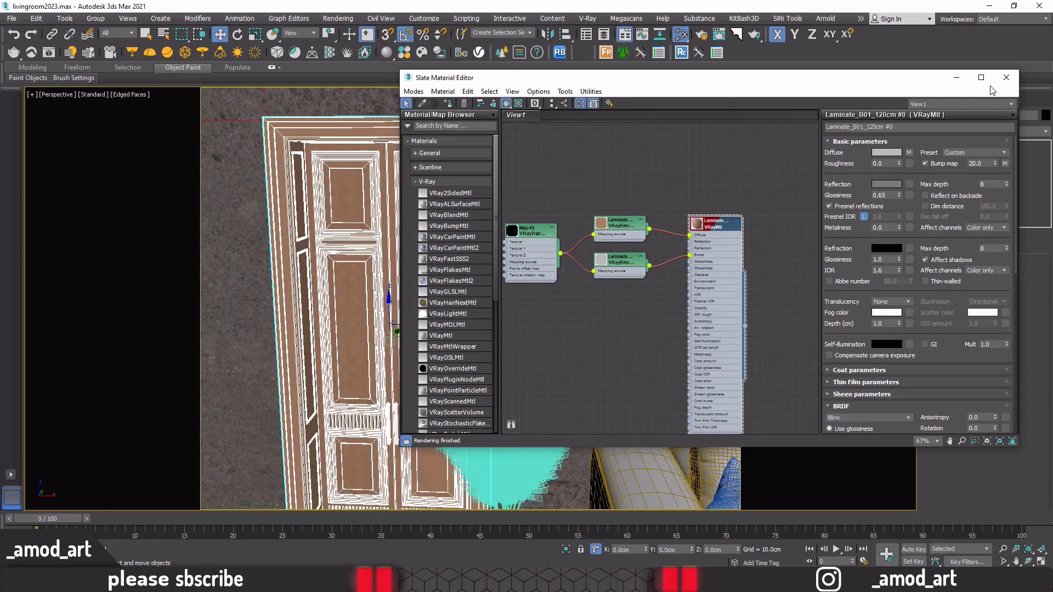
# Close the Slate Material Editor and reframe the Perspective view on the door.
pyautogui.click(1007, 77)
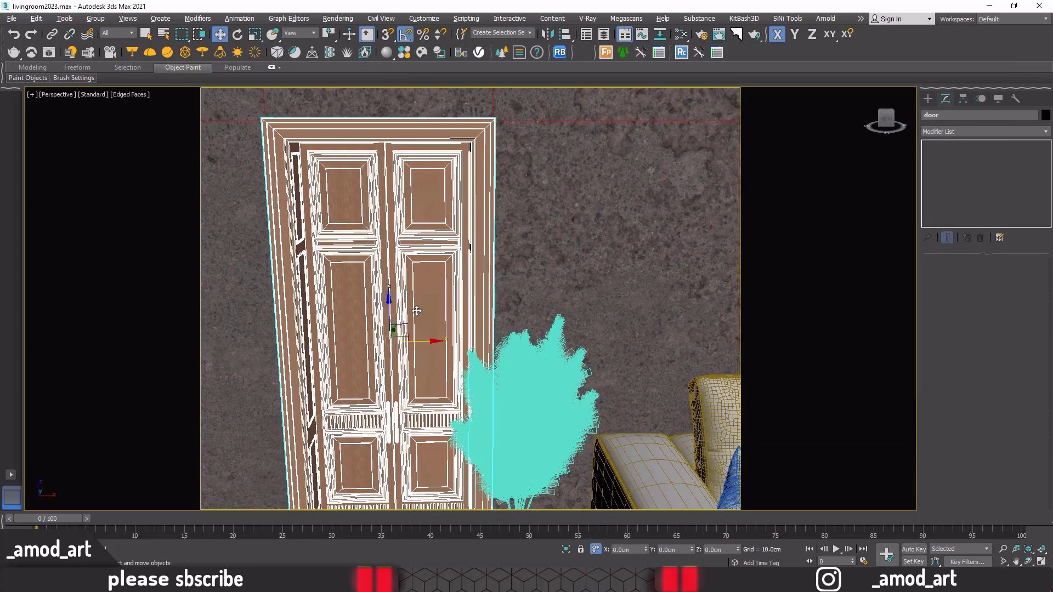
pyautogui.scroll(4, 372, 308)
pyautogui.scroll(-3, 372, 309)
pyautogui.moveTo(383, 312); pyautogui.dragTo(487, 312, button='middle')
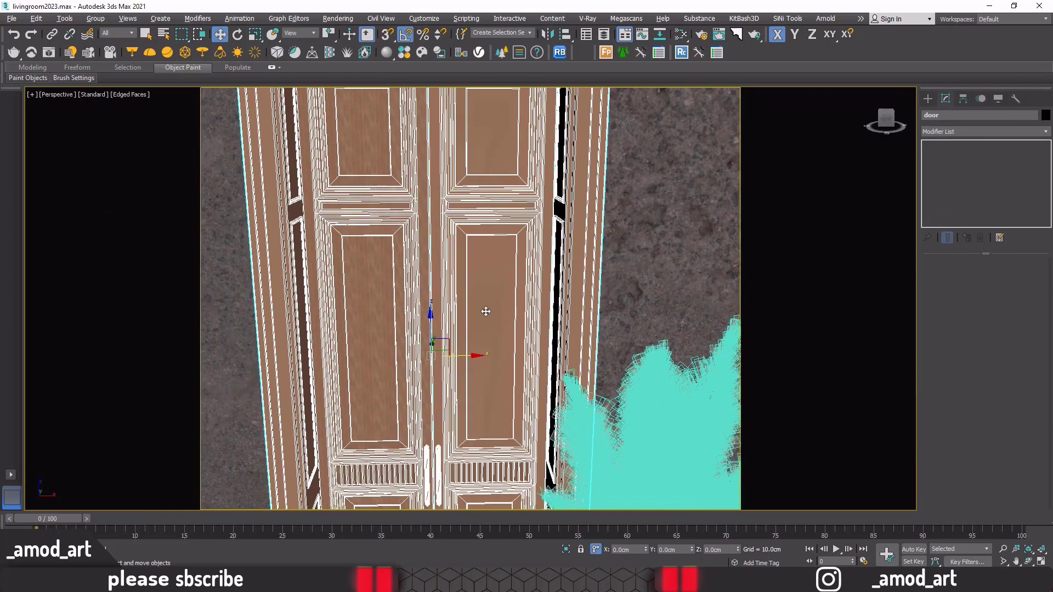
# Add a UVW Map modifier to the door using Box mapping.
pyautogui.click(950, 133)
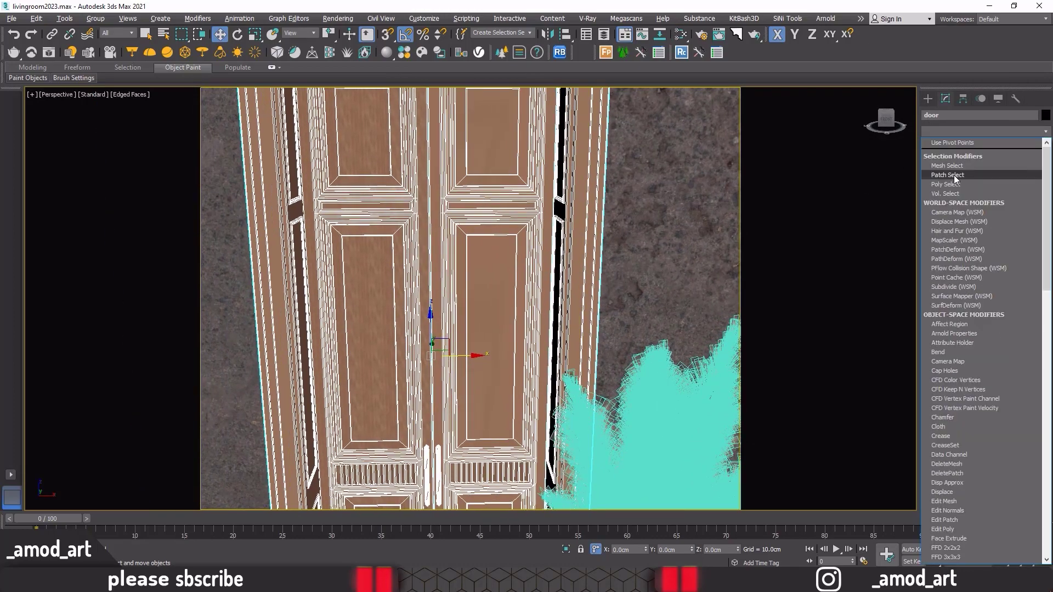
pyautogui.scroll(-10, 955, 178)
pyautogui.click(948, 436)
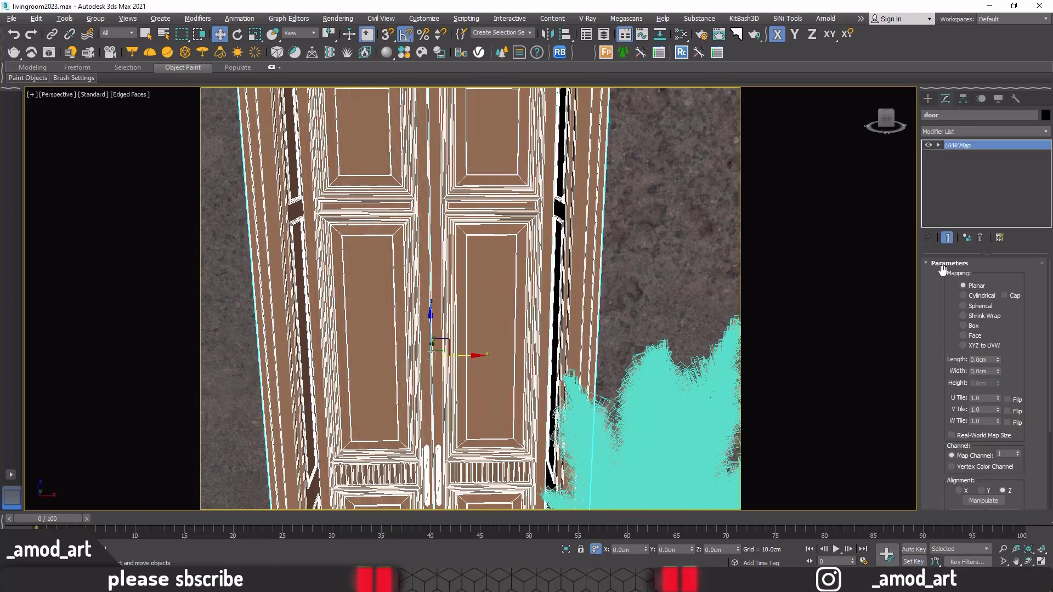
pyautogui.click(965, 325)
# Size the box mapping to Length 1.223cm, Width 0.023cm and Height 0.05cm.
pyautogui.moveTo(997, 361); pyautogui.dragTo(994, 333)
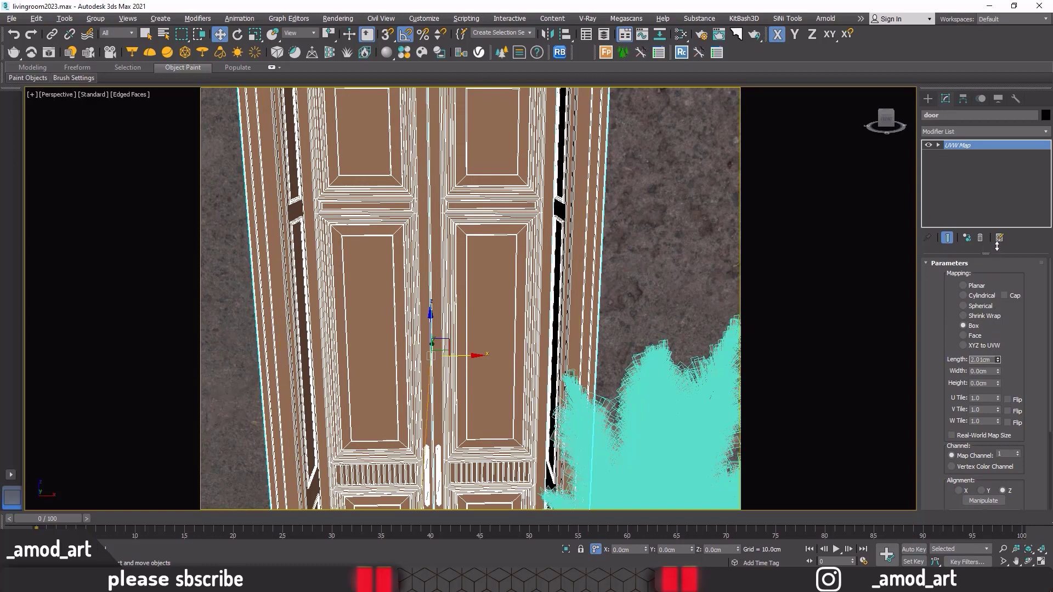
pyautogui.moveTo(999, 259)
pyautogui.mouseDown()
pyautogui.moveTo(1007, 362)
pyautogui.moveTo(990, 258)
pyautogui.mouseUp()
pyautogui.moveTo(992, 309); pyautogui.dragTo(987, 222)
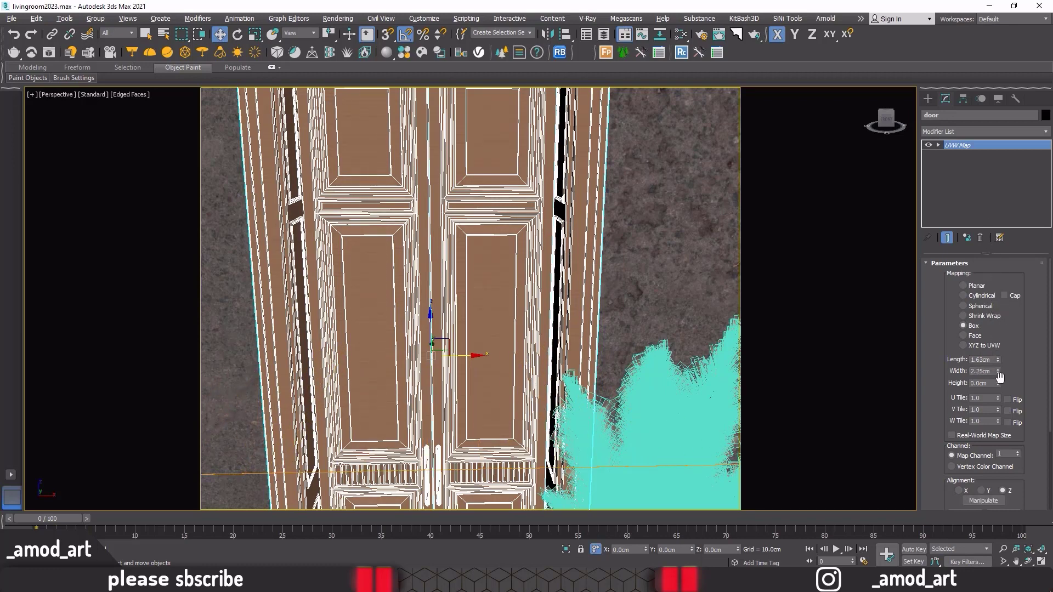
pyautogui.moveTo(997, 383)
pyautogui.mouseDown()
pyautogui.moveTo(998, 366)
pyautogui.moveTo(996, 382)
pyautogui.mouseUp()
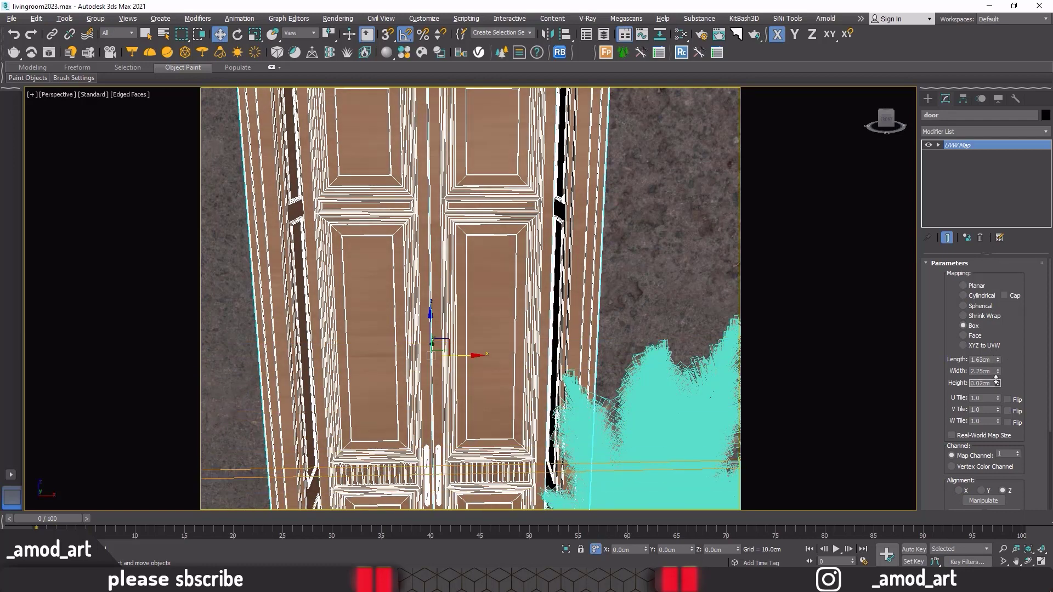
pyautogui.moveTo(996, 382)
pyautogui.mouseDown()
pyautogui.moveTo(996, 346)
pyautogui.moveTo(1005, 426)
pyautogui.mouseUp()
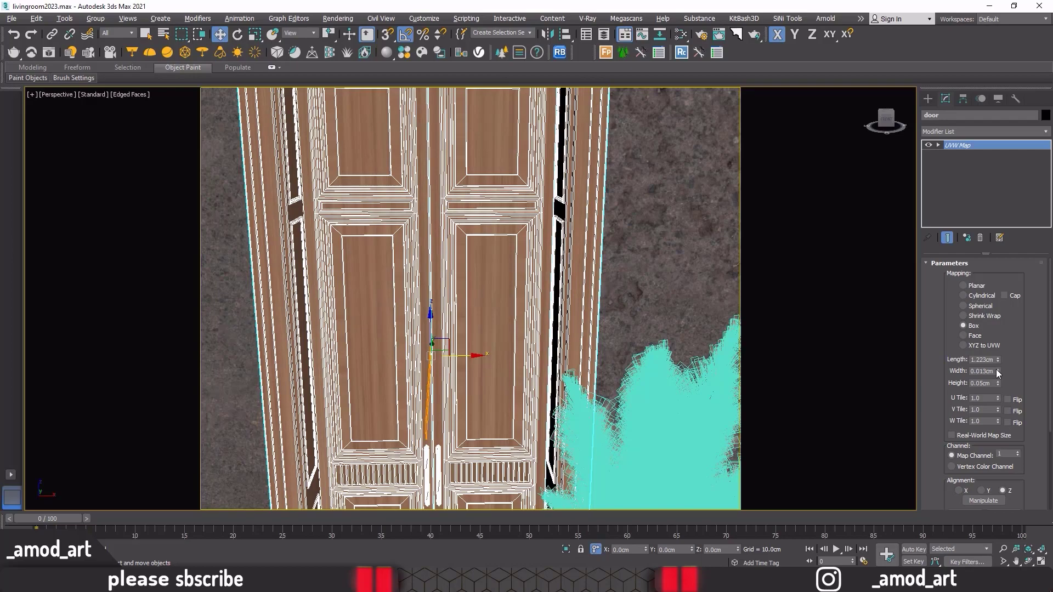
pyautogui.moveTo(997, 373); pyautogui.dragTo(997, 371)
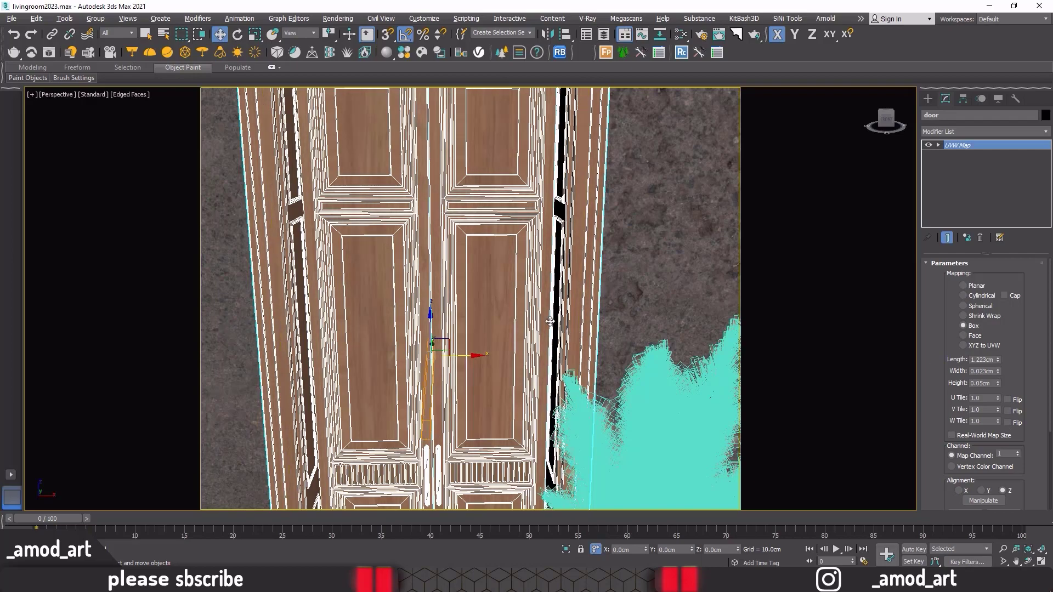
pyautogui.moveTo(551, 322)
pyautogui.keyDown('alt'); pyautogui.mouseDown(button='middle')
pyautogui.moveTo(571, 306)
pyautogui.moveTo(608, 214)
pyautogui.mouseUp(button='middle'); pyautogui.keyUp('alt')
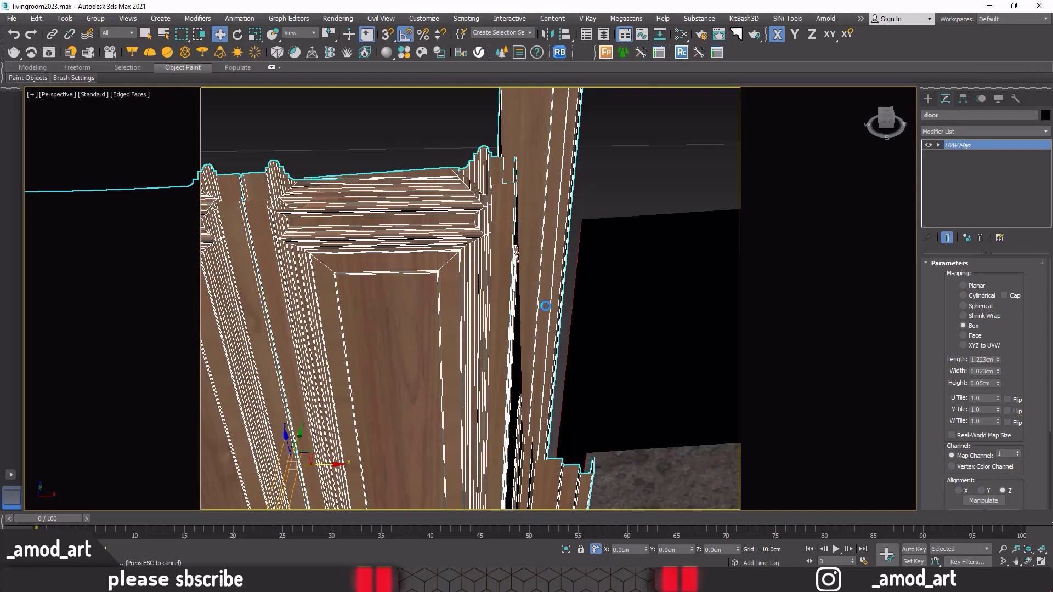
# Orbit and zoom to inspect the door edges and its handles.
pyautogui.moveTo(549, 328)
pyautogui.keyDown('alt'); pyautogui.mouseDown(button='middle')
pyautogui.moveTo(562, 280)
pyautogui.moveTo(532, 282)
pyautogui.mouseUp(button='middle'); pyautogui.keyUp('alt')
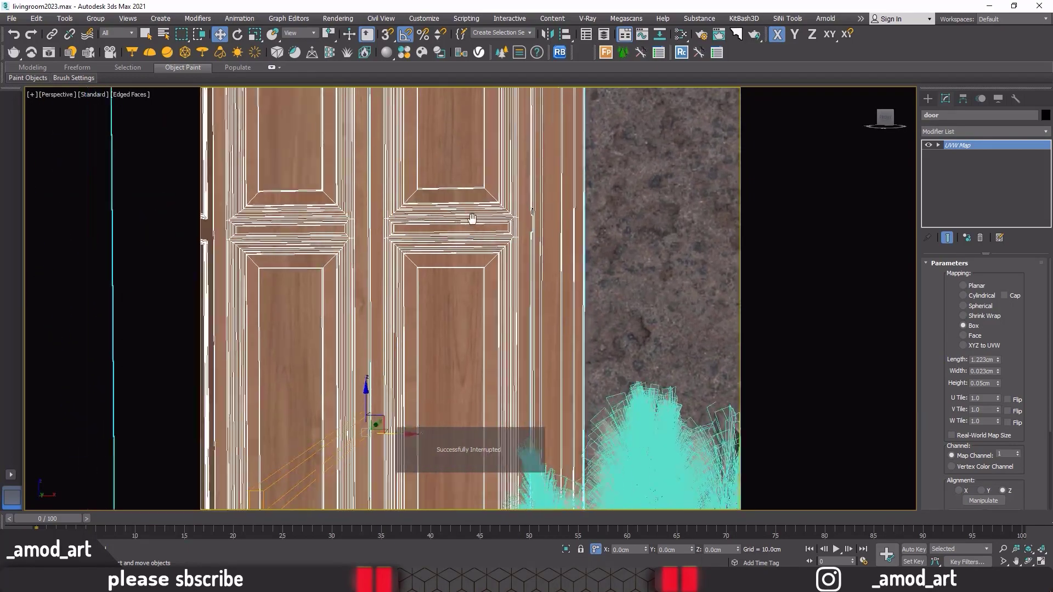
pyautogui.scroll(-3, 470, 204)
pyautogui.moveTo(482, 171); pyautogui.dragTo(465, 416, button='middle')
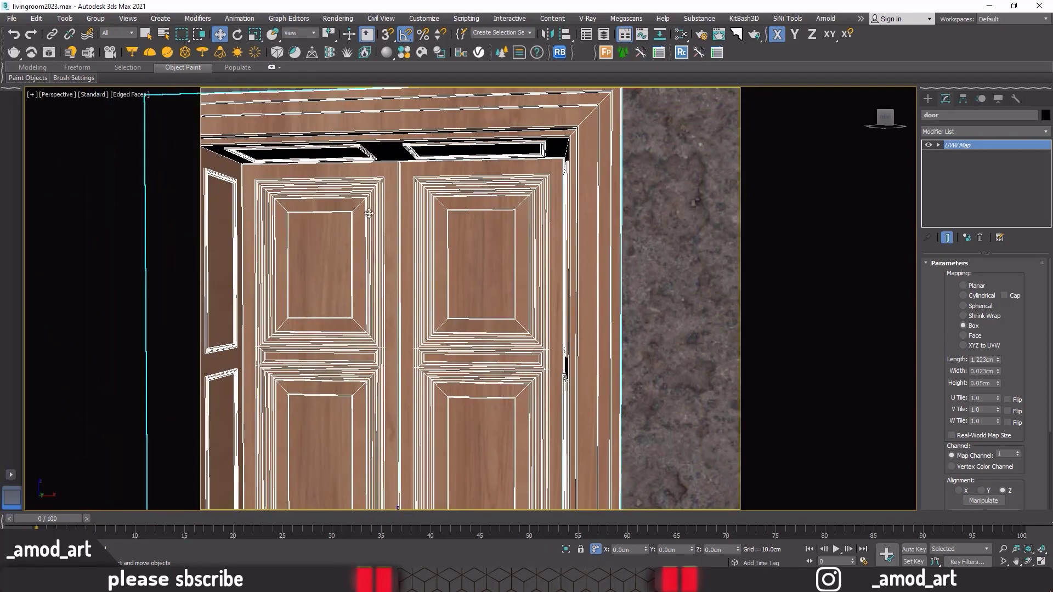
pyautogui.scroll(4, 499, 185)
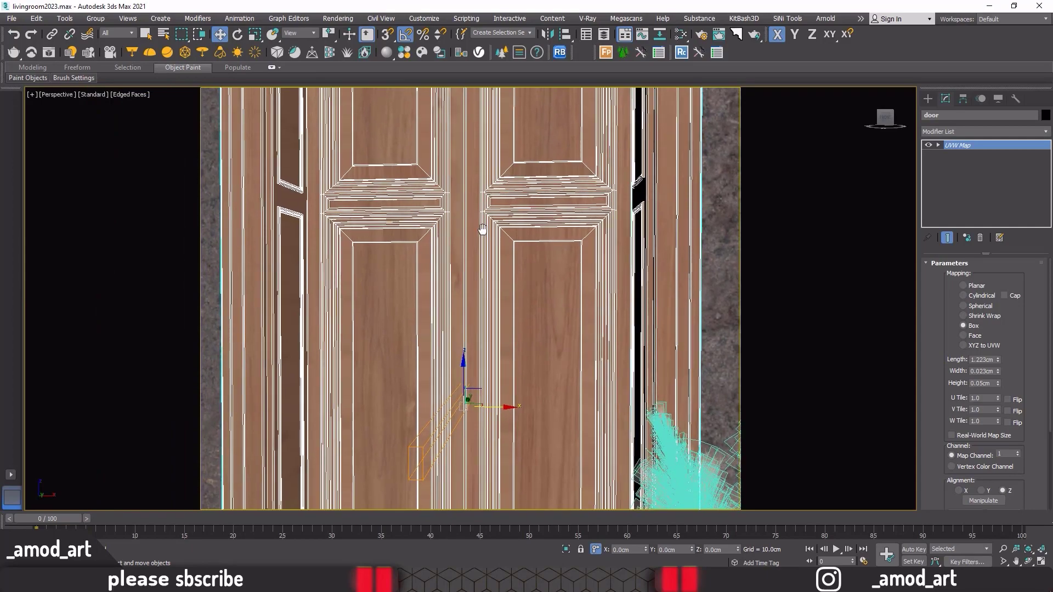
pyautogui.moveTo(500, 185)
pyautogui.keyDown('alt'); pyautogui.mouseDown(button='middle')
pyautogui.moveTo(462, 337)
pyautogui.moveTo(472, 237)
pyautogui.mouseUp(button='middle'); pyautogui.keyUp('alt')
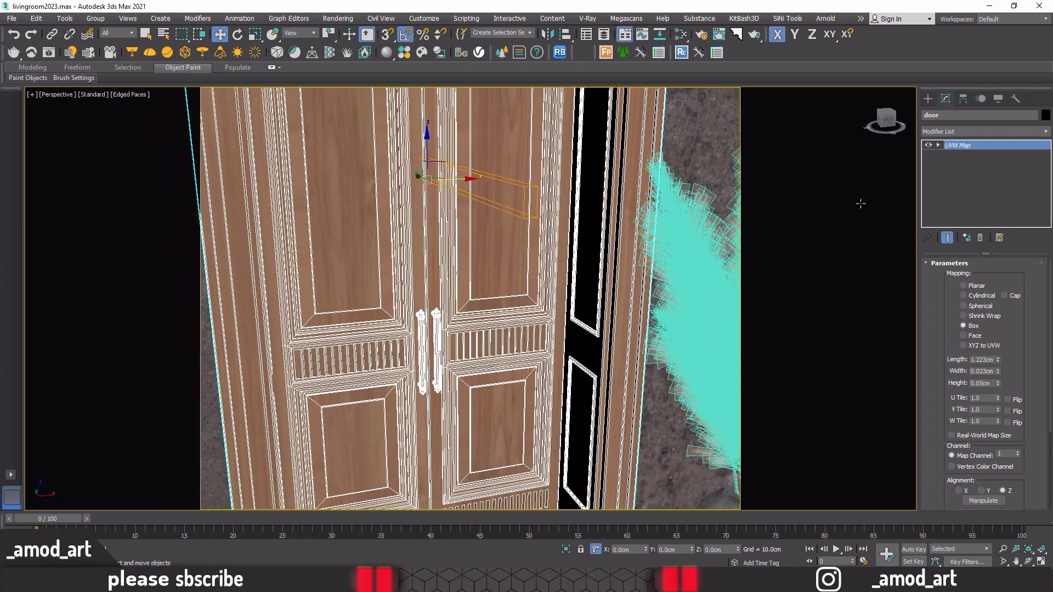
# Add an Edit Poly modifier above the door's UVW Map.
pyautogui.click(941, 132)
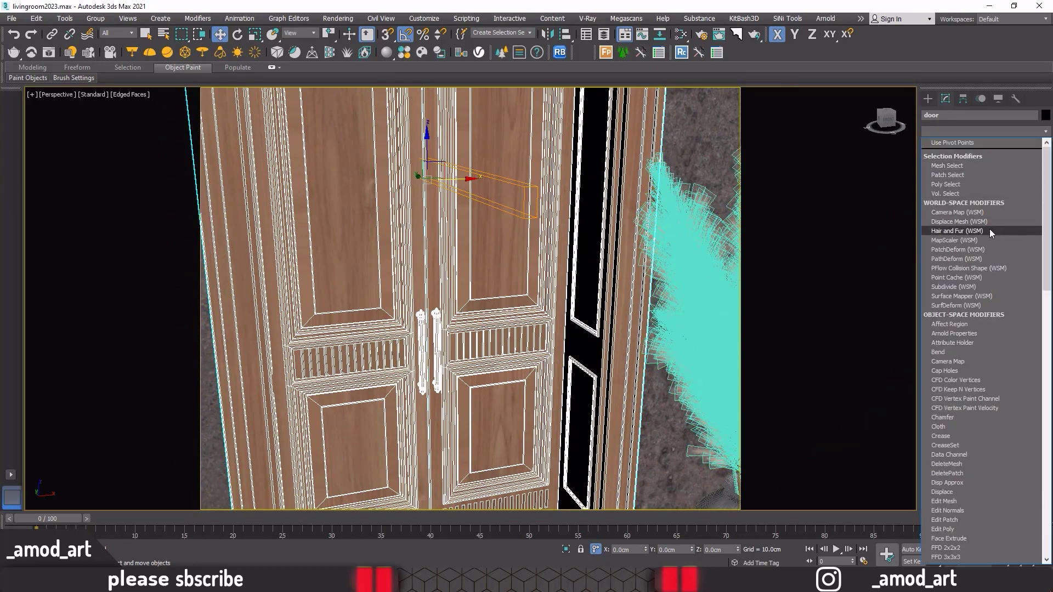
pyautogui.press('e')
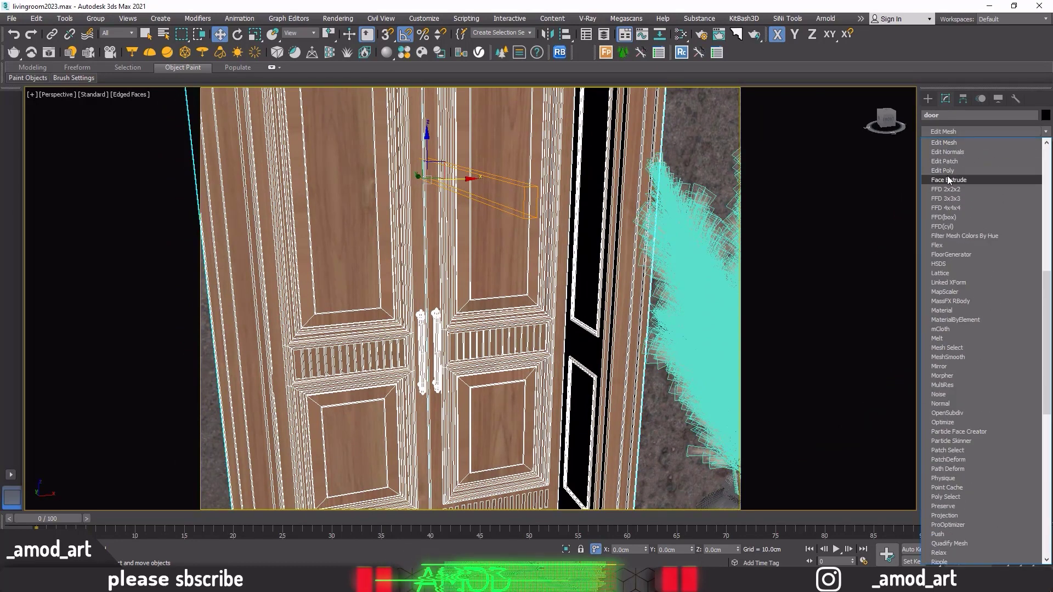
pyautogui.click(943, 171)
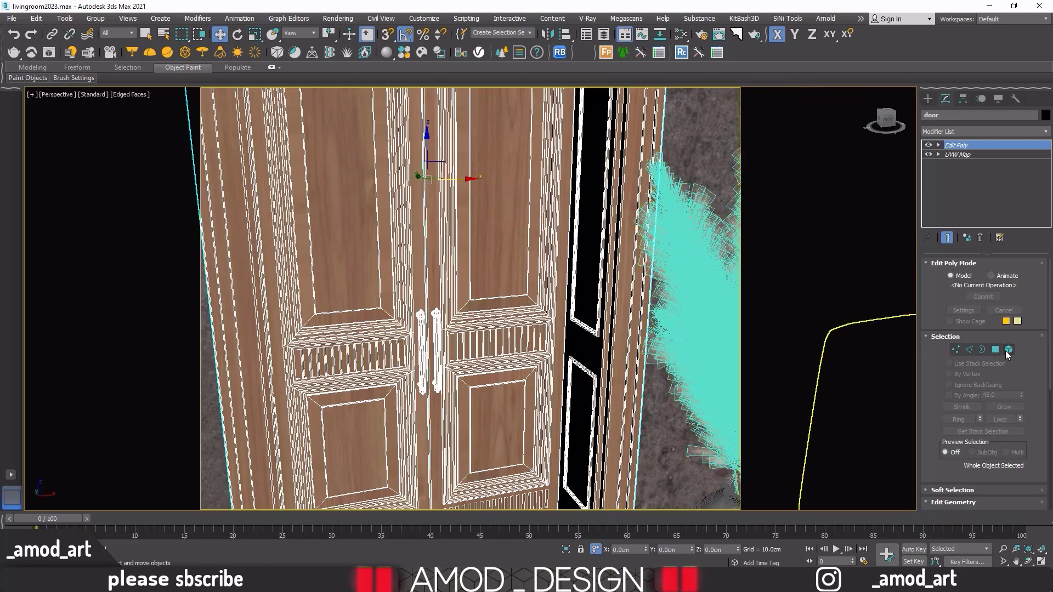
# In Element mode, select the left door handle's elements.
pyautogui.click(1008, 349)
pyautogui.keyDown('alt'); pyautogui.moveTo(449, 430); pyautogui.dragTo(428, 320, button='middle'); pyautogui.keyUp('alt')
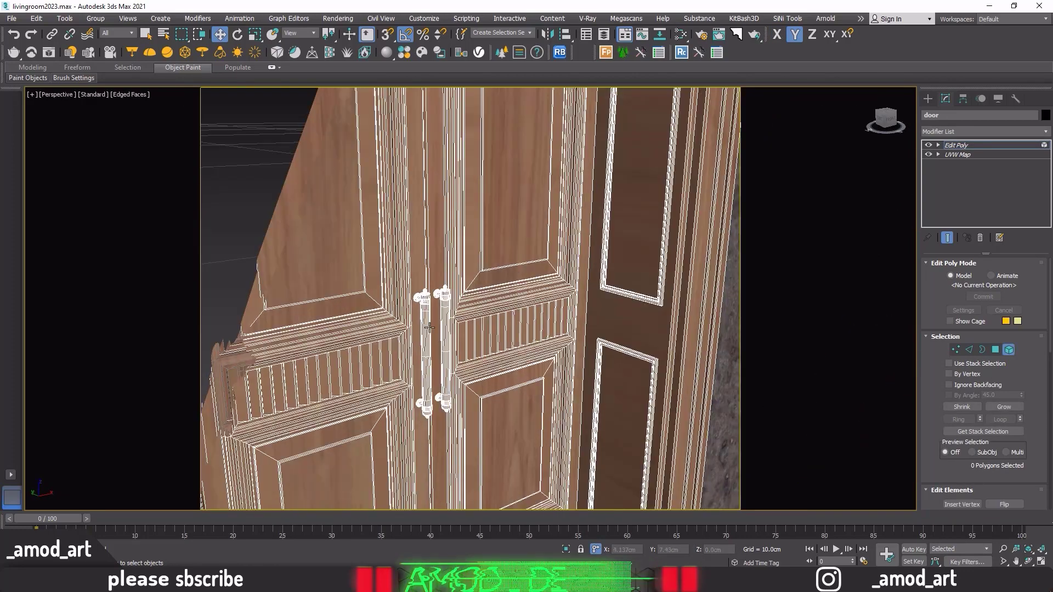
pyautogui.click(428, 319)
pyautogui.keyDown('alt'); pyautogui.moveTo(427, 318); pyautogui.dragTo(420, 328, button='middle'); pyautogui.keyUp('alt')
pyautogui.keyDown('ctrl'); pyautogui.click(422, 392); pyautogui.keyUp('ctrl')
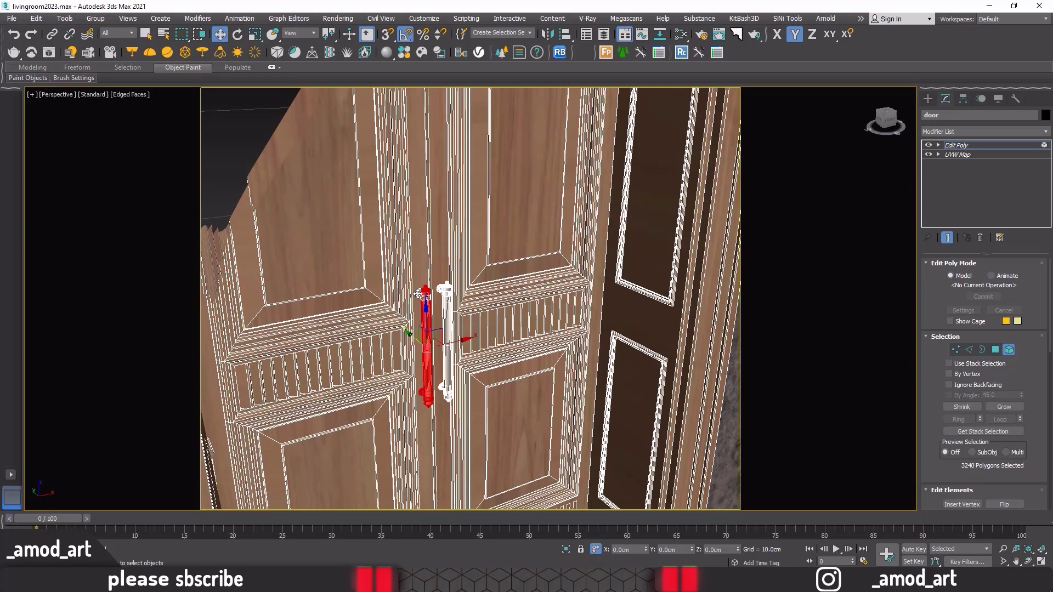
pyautogui.scroll(-5, 418, 295)
pyautogui.scroll(-3, 418, 294)
pyautogui.keyDown('alt'); pyautogui.moveTo(418, 296); pyautogui.dragTo(437, 311, button='middle'); pyautogui.keyUp('alt')
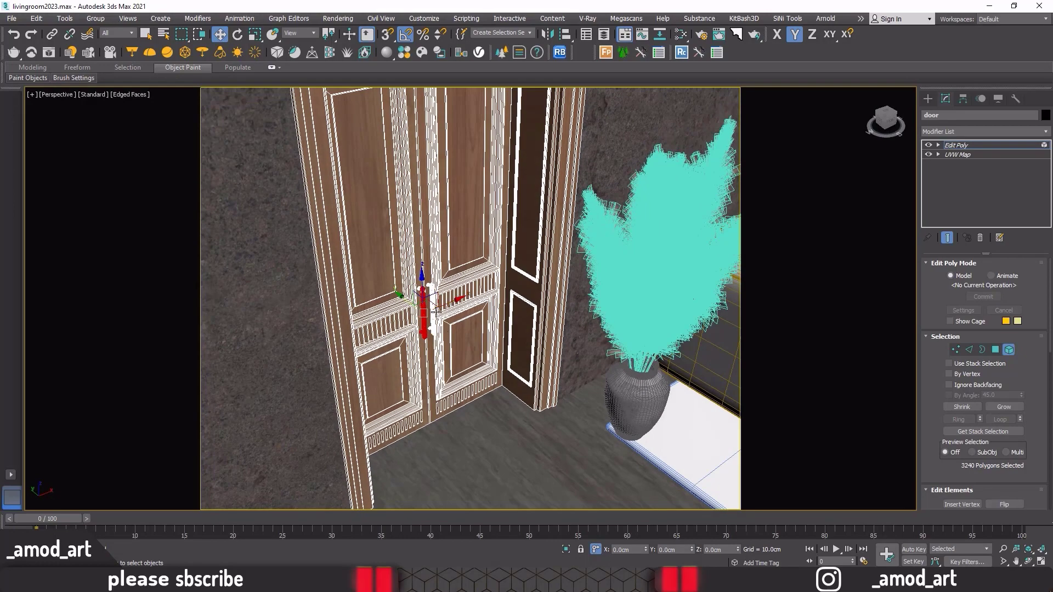
pyautogui.scroll(4, 436, 311)
# Add the remaining handle parts to the selection, undoing a stray trim pick.
pyautogui.keyDown('ctrl'); pyautogui.click(426, 269); pyautogui.keyUp('ctrl')
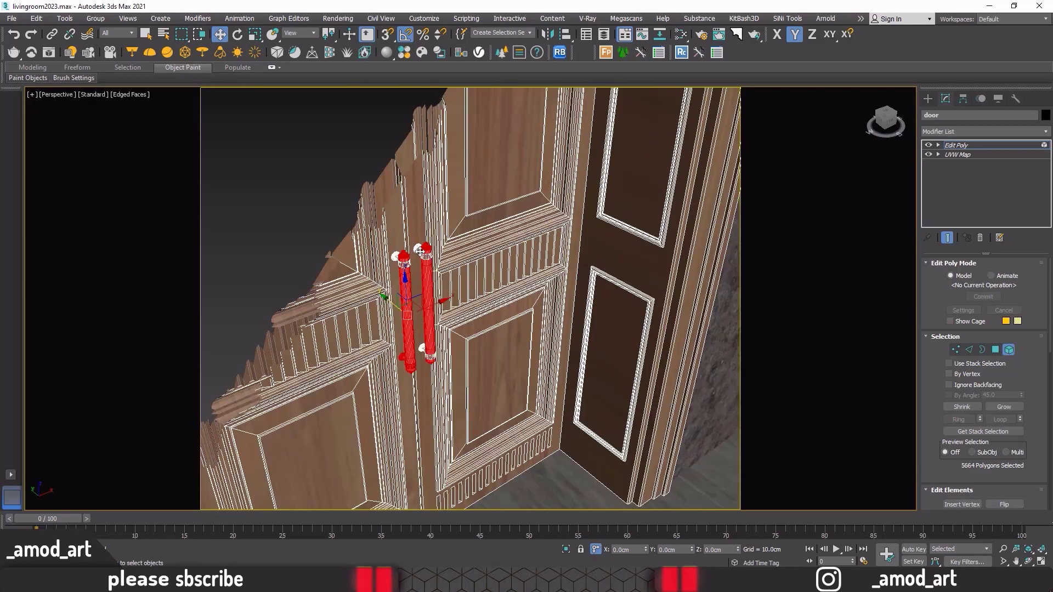
pyautogui.keyDown('ctrl'); pyautogui.click(412, 252); pyautogui.keyUp('ctrl')
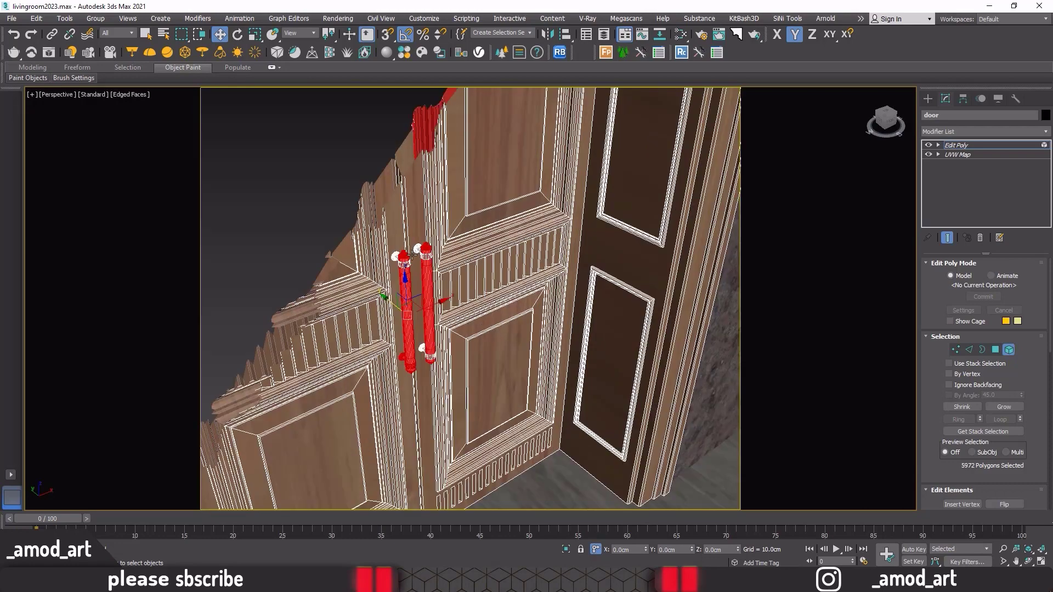
pyautogui.hotkey('ctrl', 'z')
pyautogui.keyDown('alt'); pyautogui.moveTo(413, 253); pyautogui.dragTo(431, 287, button='middle'); pyautogui.keyUp('alt')
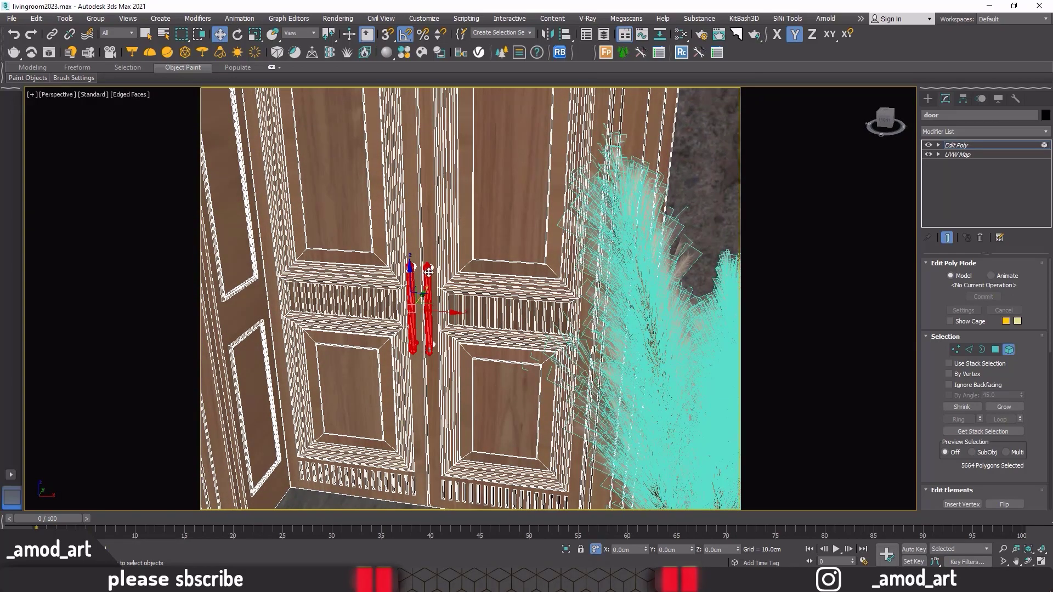
pyautogui.keyDown('ctrl'); pyautogui.click(428, 272); pyautogui.keyUp('ctrl')
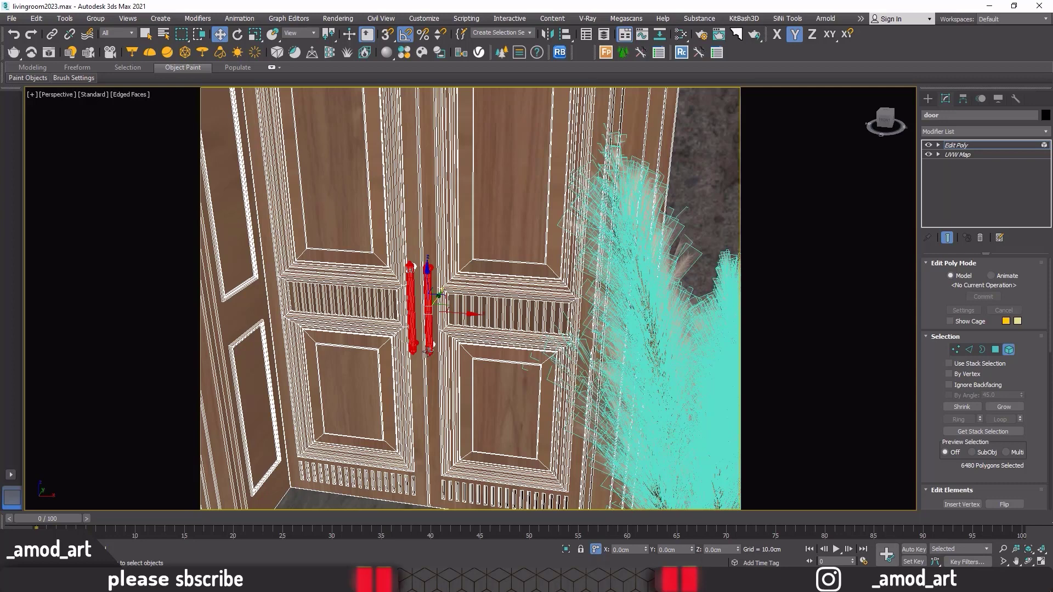
pyautogui.keyDown('ctrl'); pyautogui.click(412, 343); pyautogui.keyUp('ctrl')
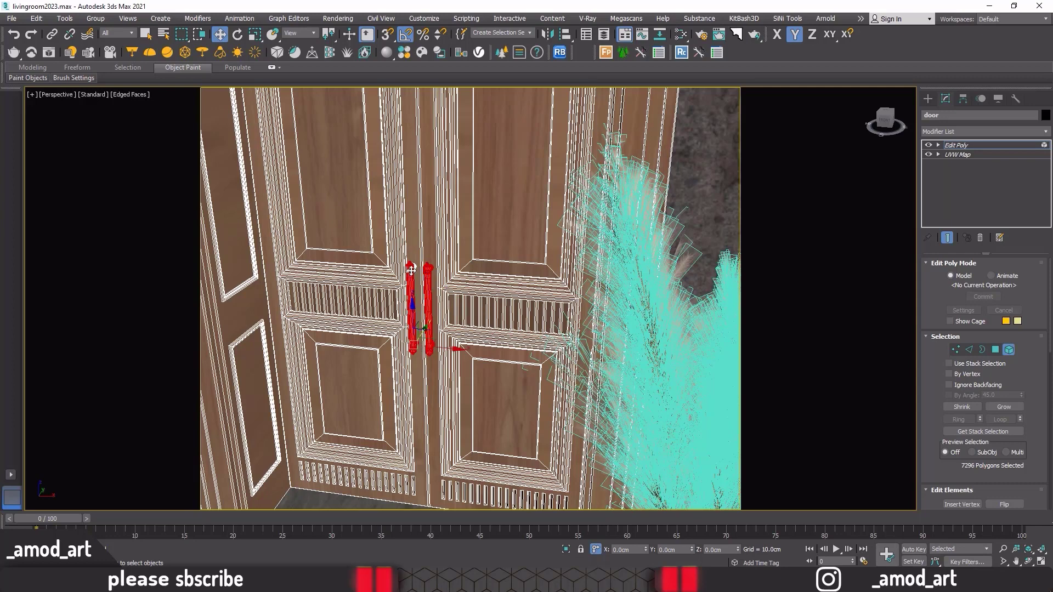
pyautogui.keyDown('ctrl'); pyautogui.click(410, 268); pyautogui.keyUp('ctrl')
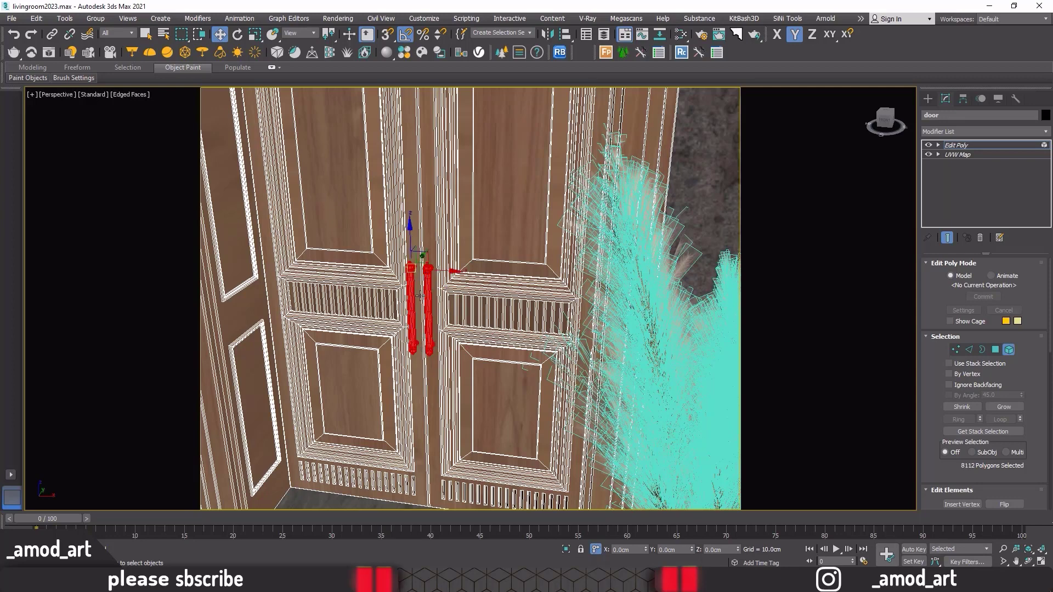
# Detach the selected handles as a new object and exit element level.
pyautogui.scroll(-5, 927, 397)
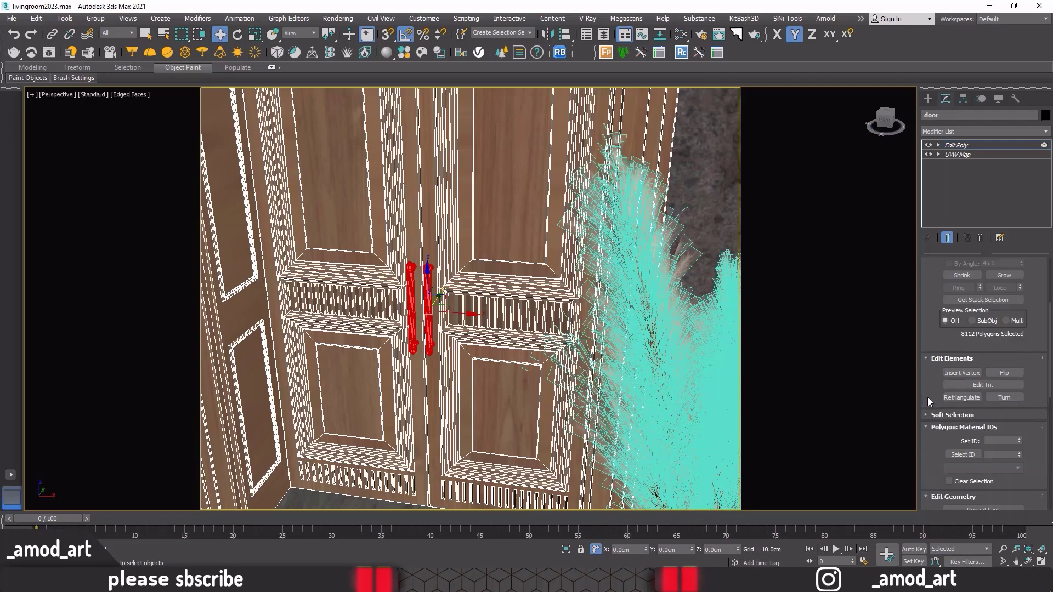
pyautogui.scroll(-5, 926, 397)
pyautogui.scroll(-3, 979, 424)
pyautogui.click(1018, 397)
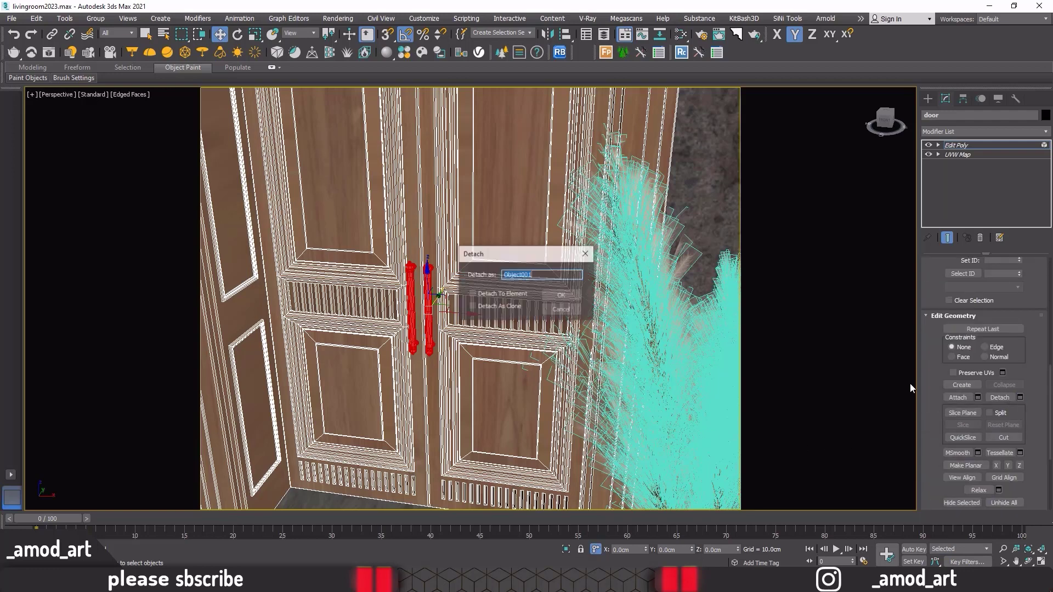
pyautogui.click(559, 295)
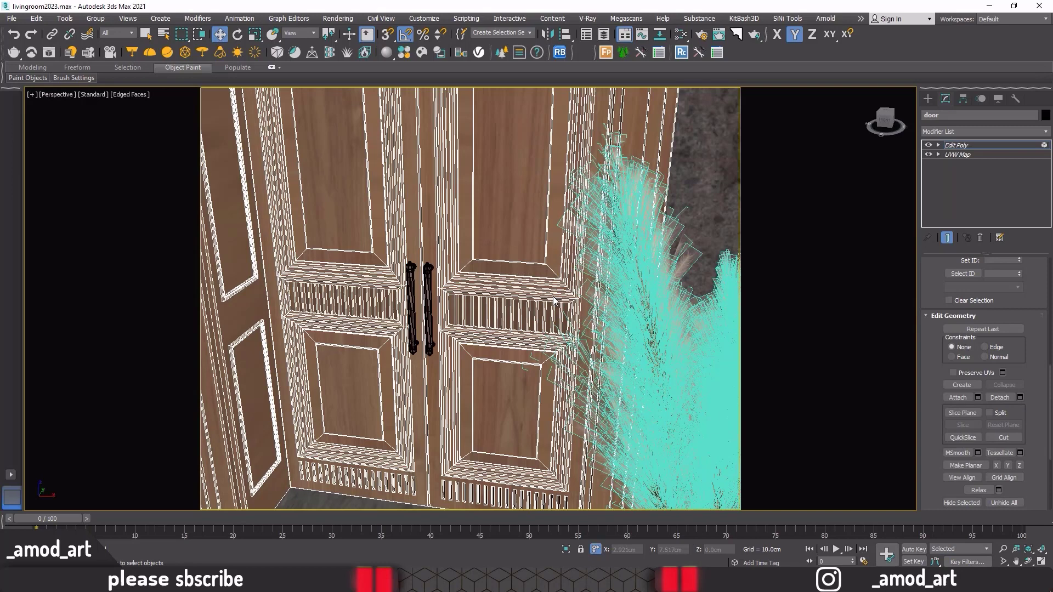
pyautogui.click(972, 144)
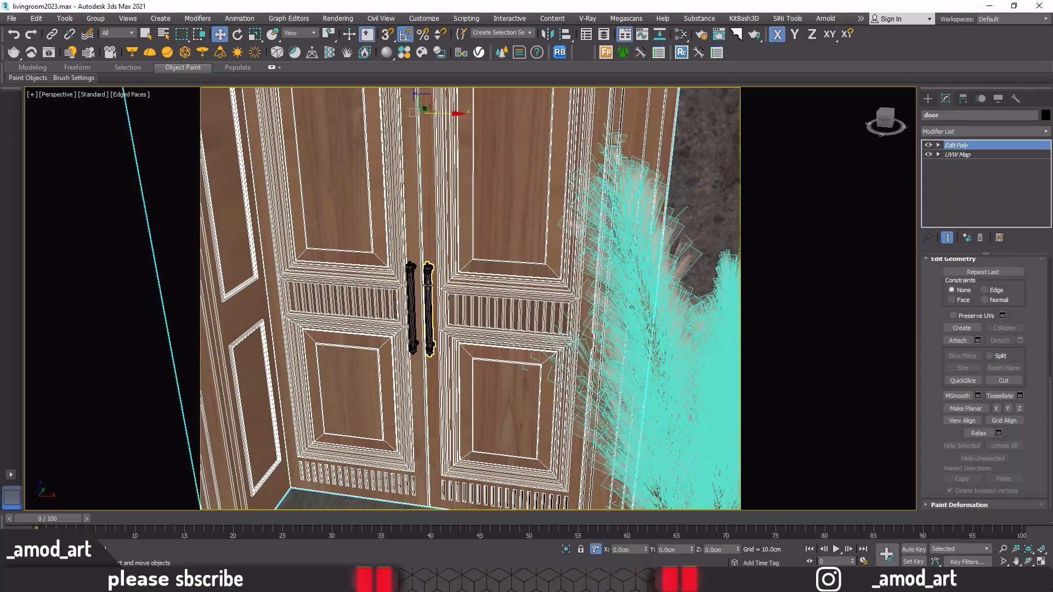
pyautogui.click(429, 283)
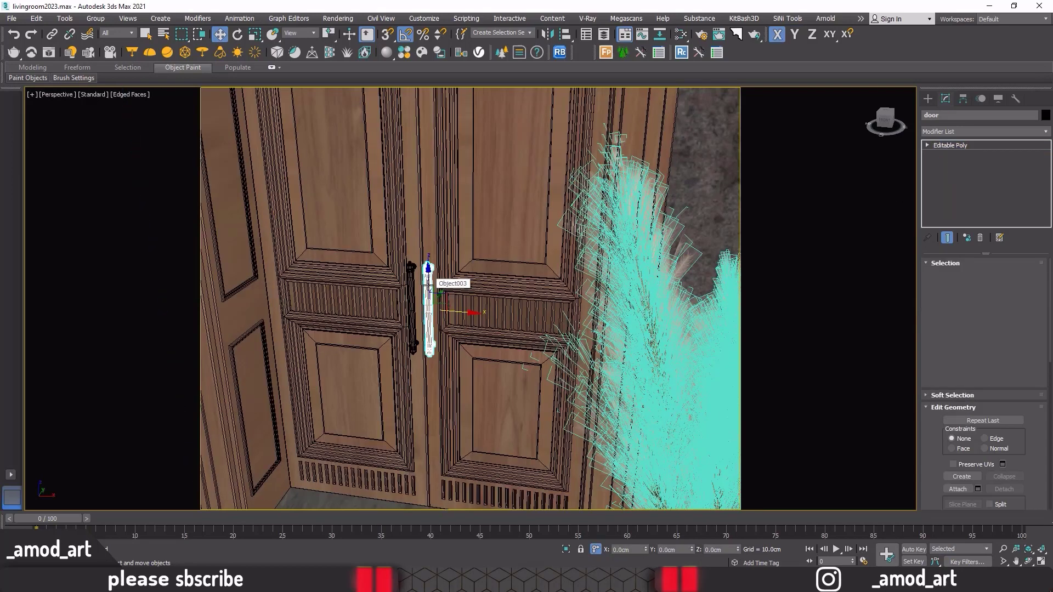
# Drop a new VRayMtl into Slate View1 and maximize the editor.
pyautogui.click(682, 39)
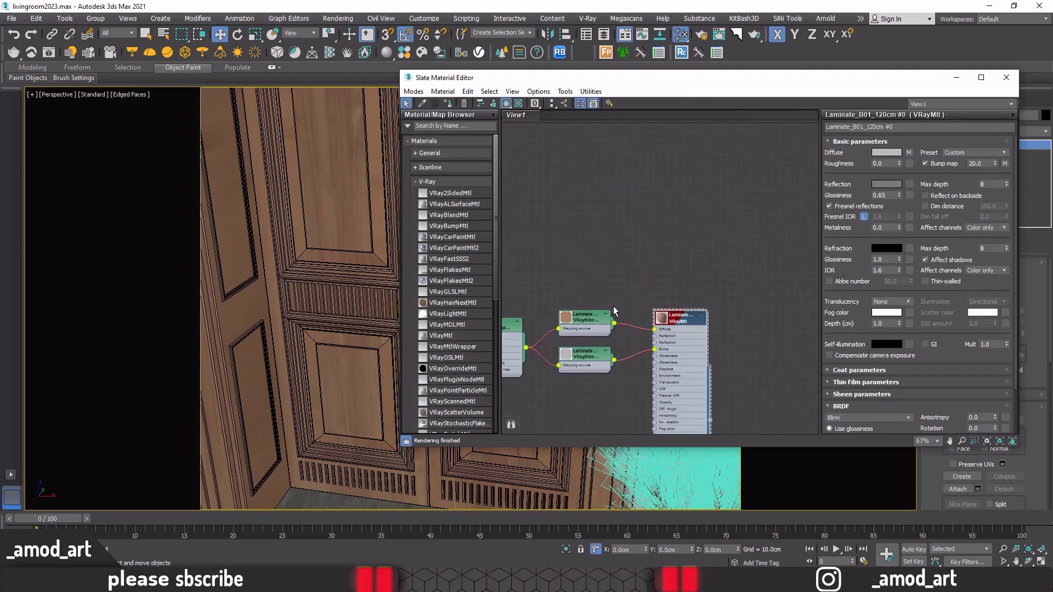
pyautogui.moveTo(444, 338); pyautogui.dragTo(651, 262)
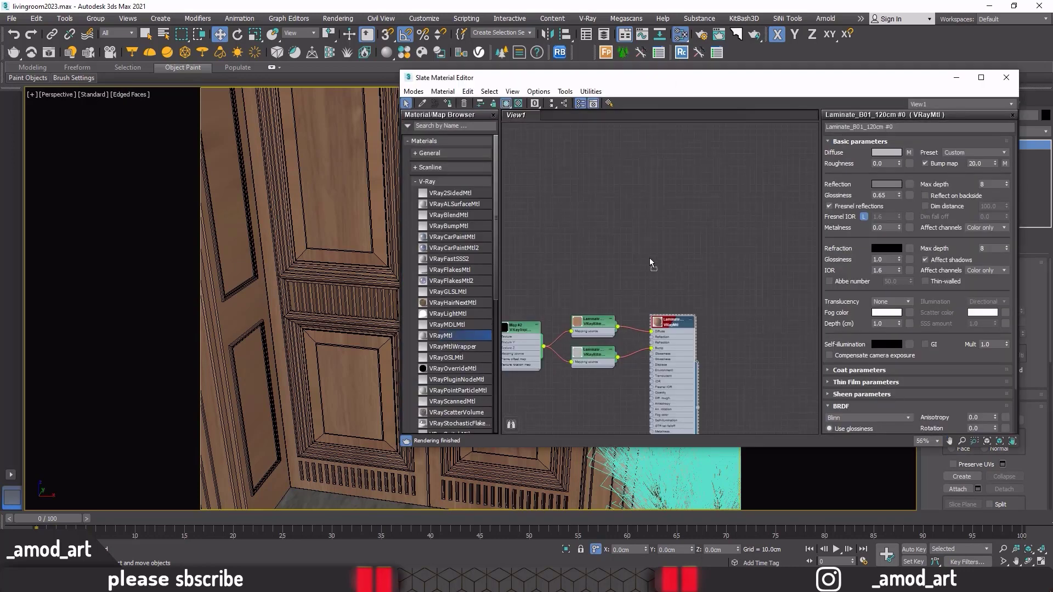
pyautogui.moveTo(670, 218); pyautogui.dragTo(671, 221)
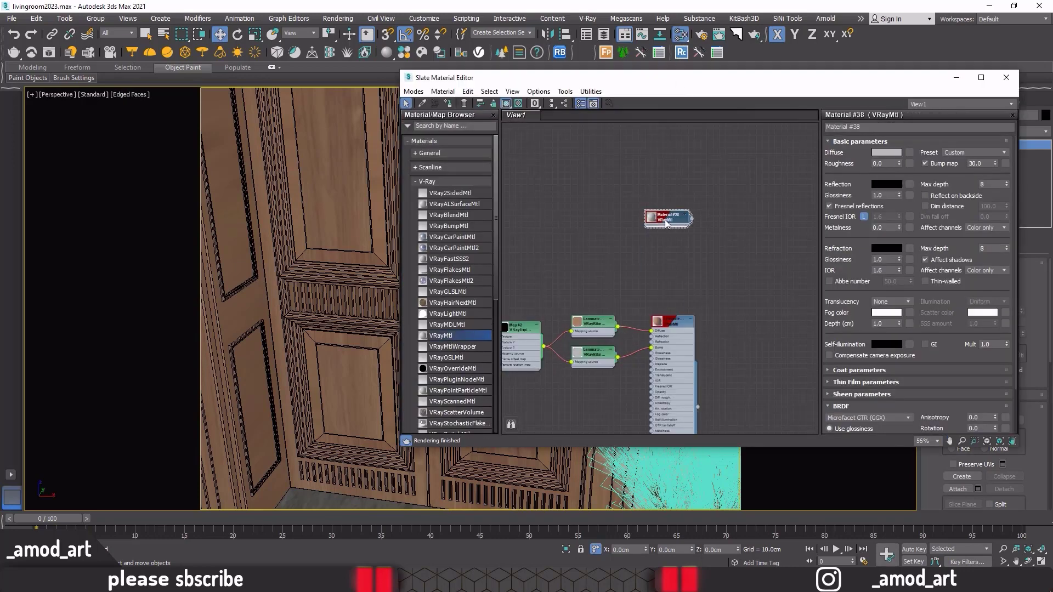
pyautogui.doubleClick(659, 86)
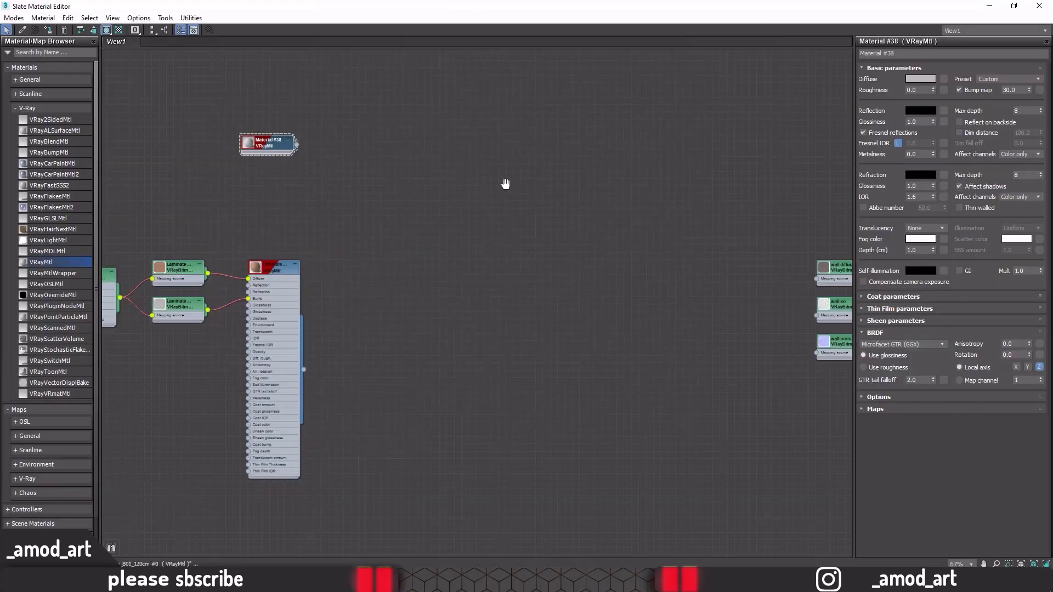
# Set Diffuse to 12 grey, Reflection to 69 grey, Glossiness 0.6 and Metalness 0.1.
pyautogui.click(927, 79)
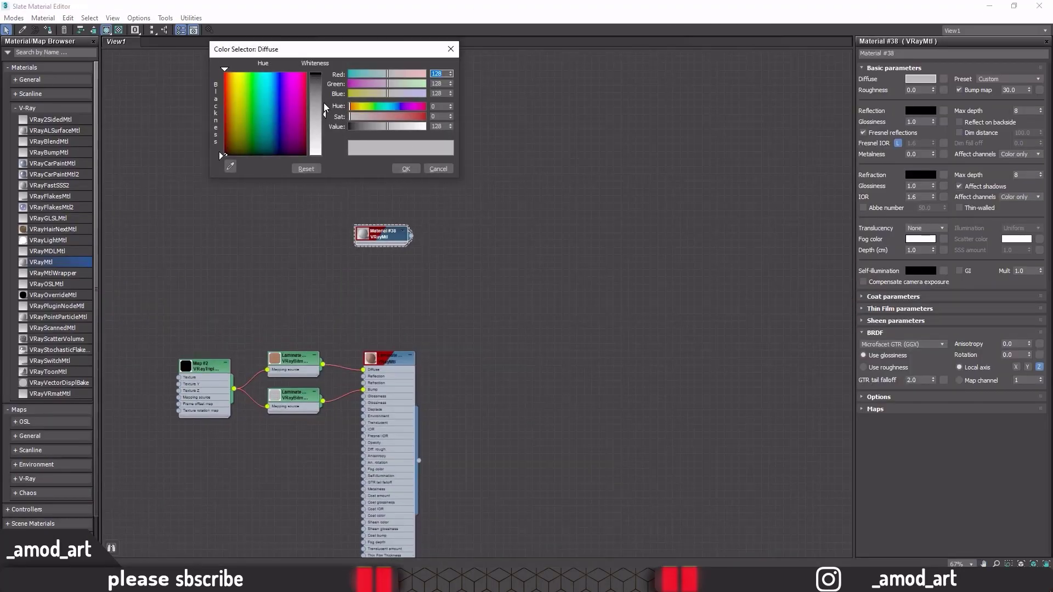
pyautogui.moveTo(324, 104); pyautogui.dragTo(324, 74)
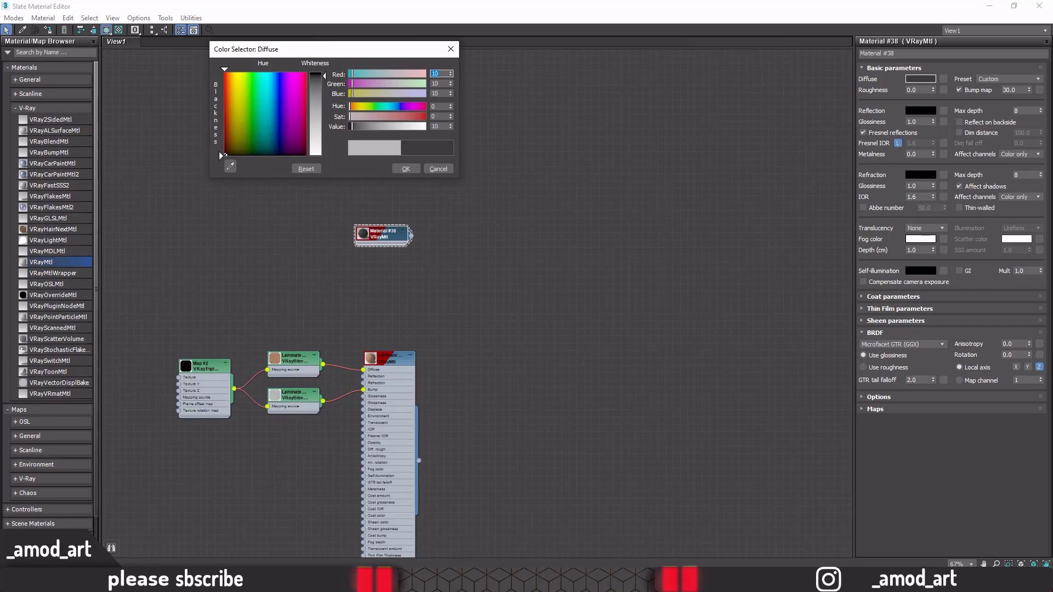
pyautogui.click(405, 168)
pyautogui.click(930, 111)
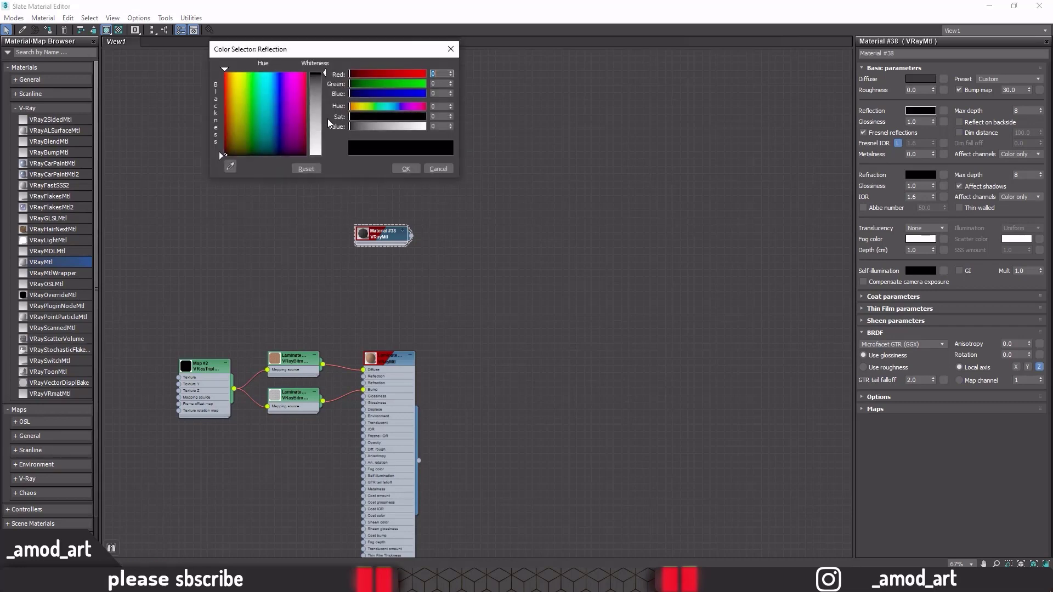
pyautogui.moveTo(320, 89); pyautogui.dragTo(320, 95)
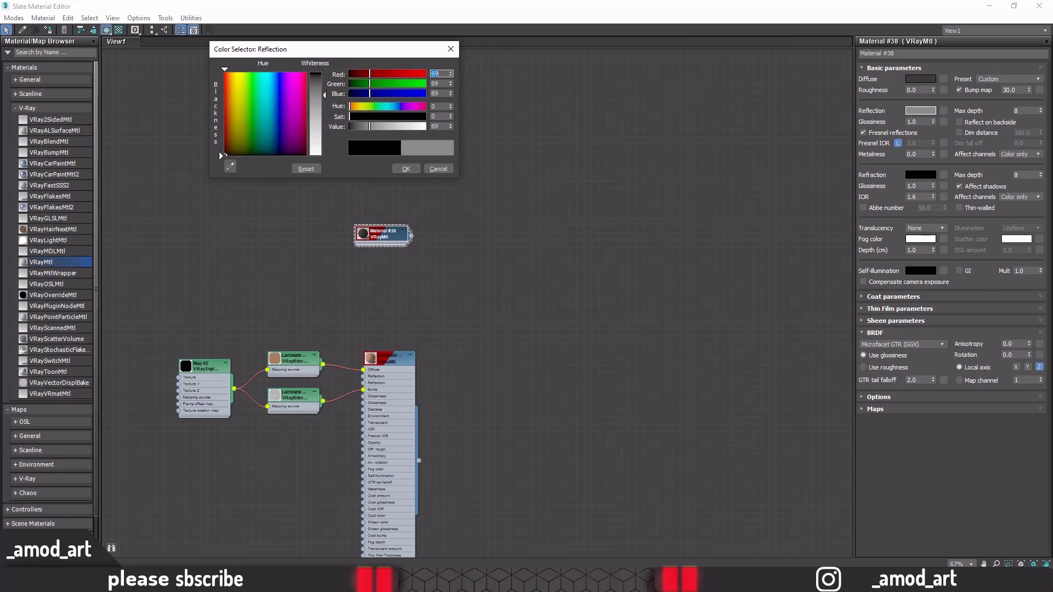
pyautogui.click(405, 170)
pyautogui.write('0.6')
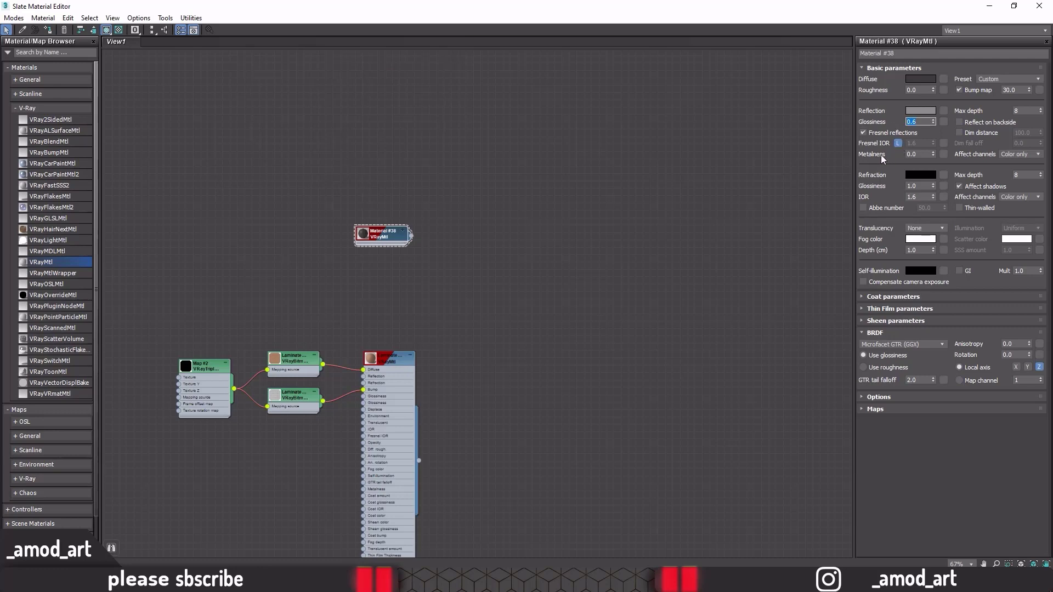
pyautogui.doubleClick(912, 154)
pyautogui.write('0.1')
# Assign the dark metal material to both door handles.
pyautogui.moveTo(362, 15); pyautogui.dragTo(777, 89)
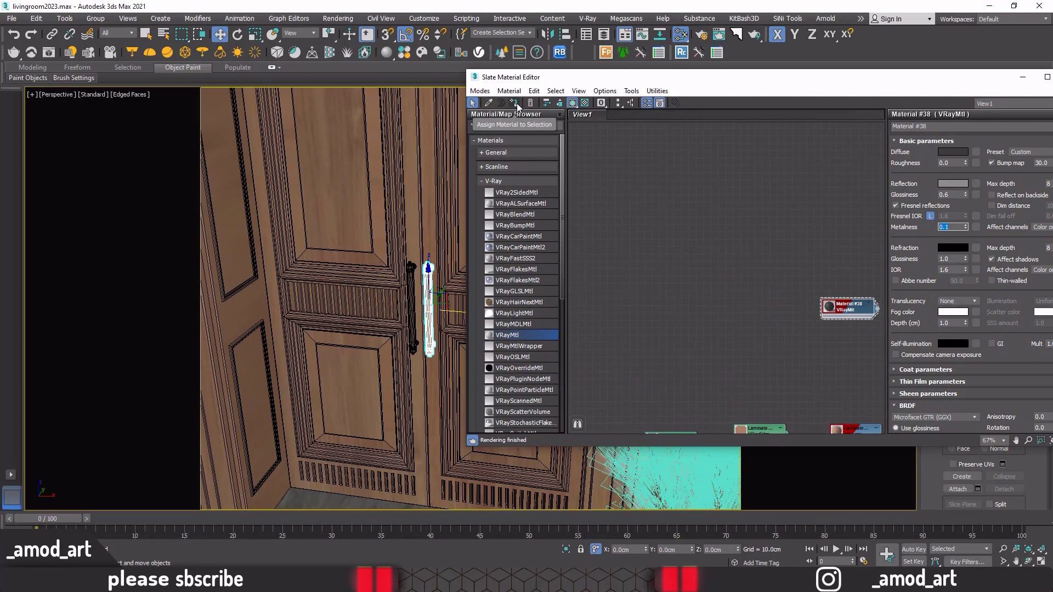
pyautogui.click(517, 103)
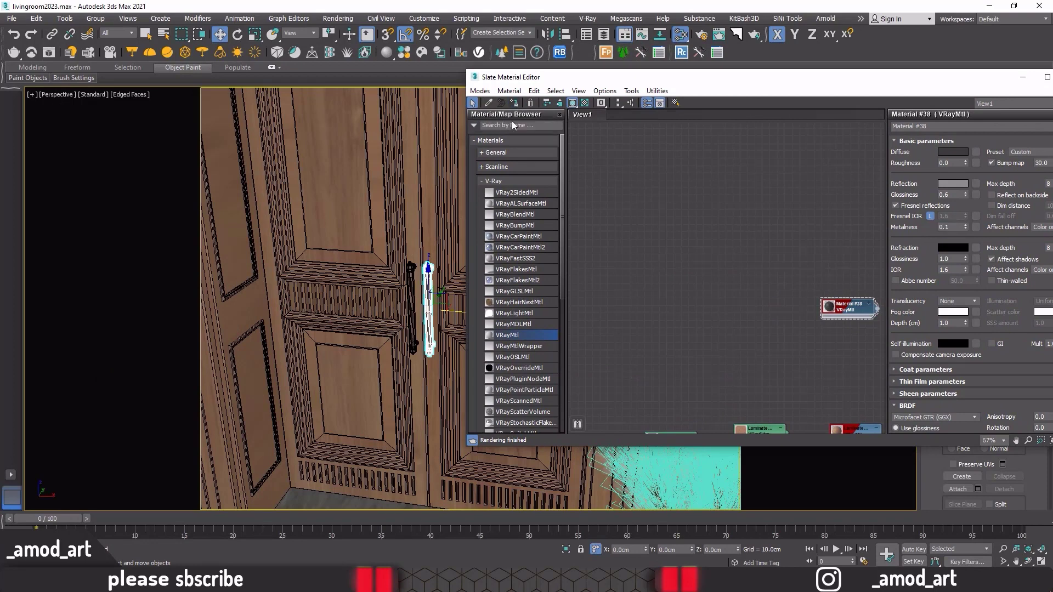
pyautogui.moveTo(429, 287); pyautogui.dragTo(415, 284)
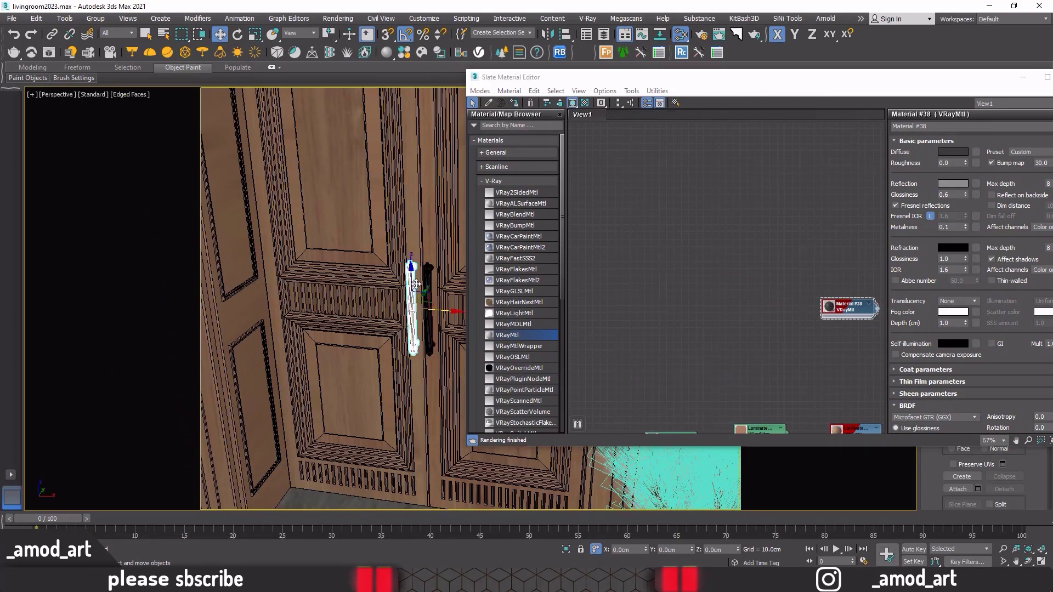
pyautogui.click(516, 105)
# Close the material editor and pan the view to inspect the handles.
pyautogui.moveTo(775, 88); pyautogui.dragTo(679, 88)
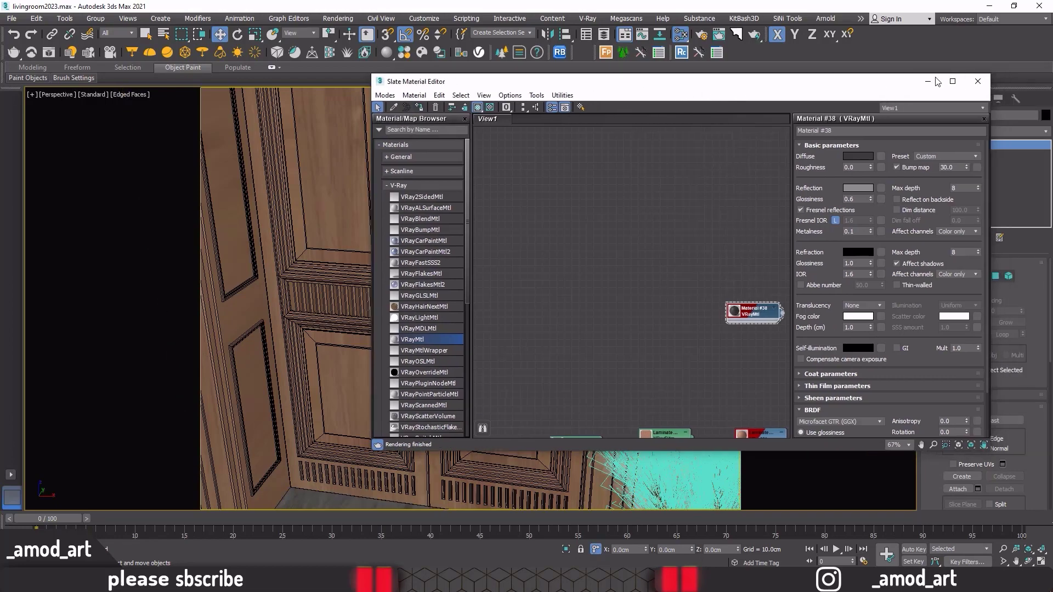
pyautogui.click(978, 81)
pyautogui.moveTo(506, 289)
pyautogui.mouseDown(button='middle')
pyautogui.moveTo(394, 229)
pyautogui.moveTo(397, 240)
pyautogui.moveTo(301, 230)
pyautogui.moveTo(326, 268)
pyautogui.moveTo(319, 302)
pyautogui.moveTo(362, 372)
pyautogui.mouseUp(button='middle')
pyautogui.scroll(3, 397, 240)
pyautogui.scroll(-5, 397, 239)
# Isolate the large and small coffee tables, then reopen the Slate Material Editor.
pyautogui.click(416, 352)
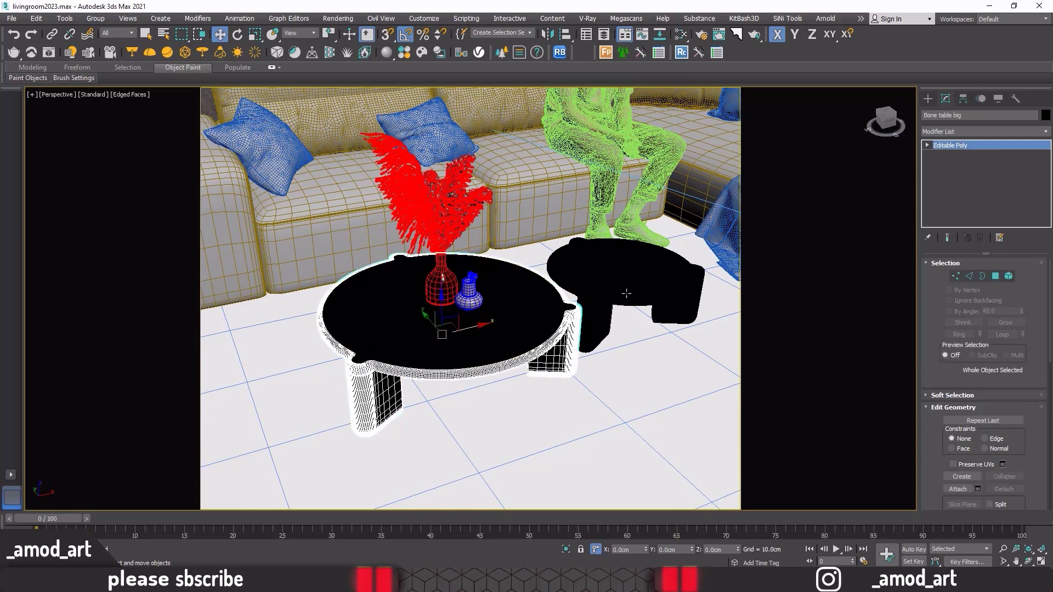
pyautogui.keyDown('ctrl'); pyautogui.click(629, 289); pyautogui.keyUp('ctrl')
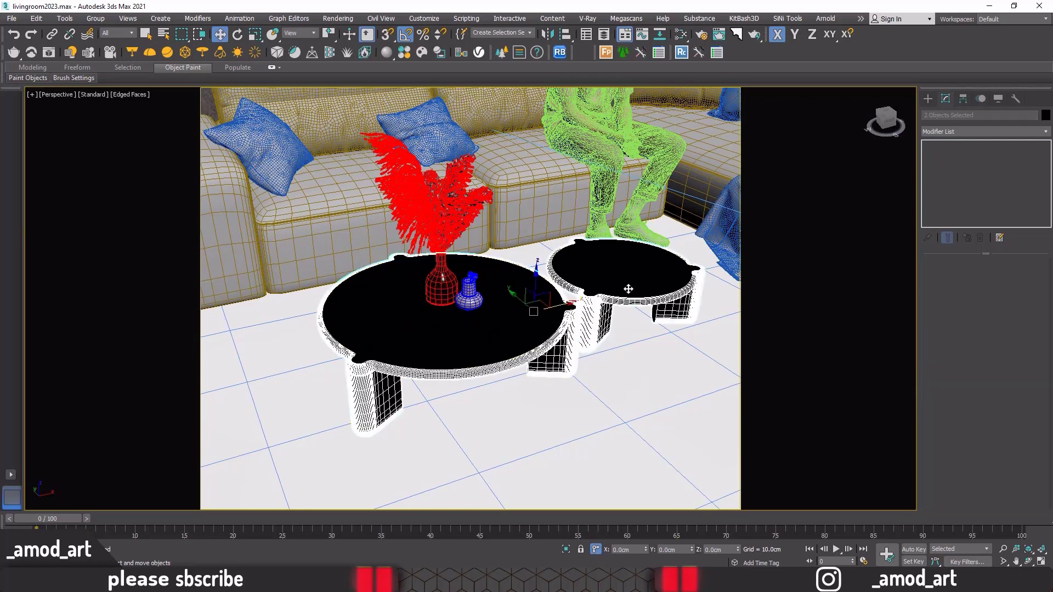
pyautogui.click(566, 551)
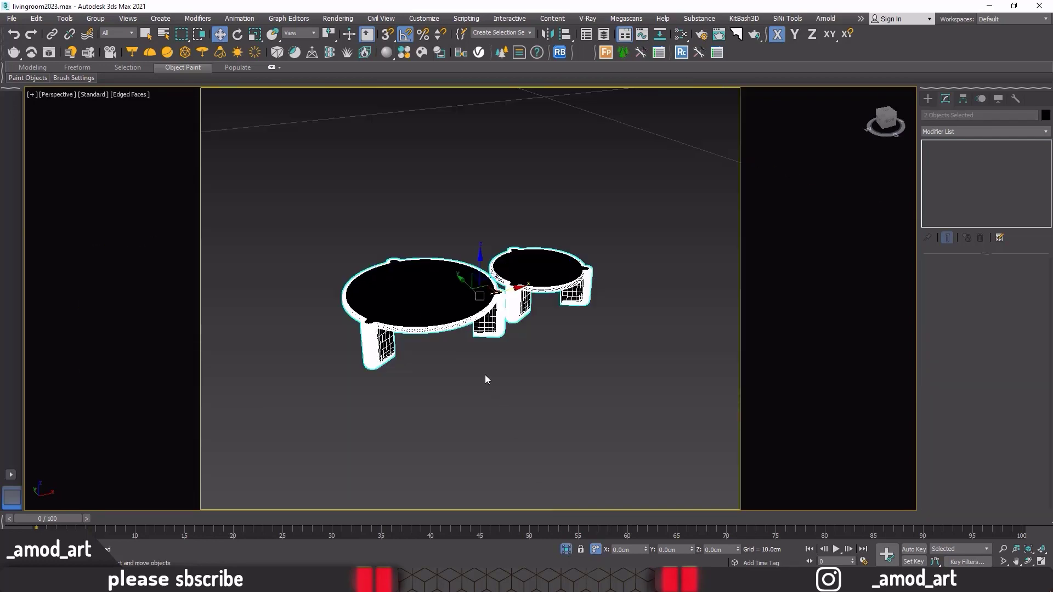
pyautogui.moveTo(485, 374)
pyautogui.keyDown('alt'); pyautogui.mouseDown(button='middle')
pyautogui.moveTo(466, 373)
pyautogui.moveTo(515, 393)
pyautogui.mouseUp(button='middle'); pyautogui.keyUp('alt')
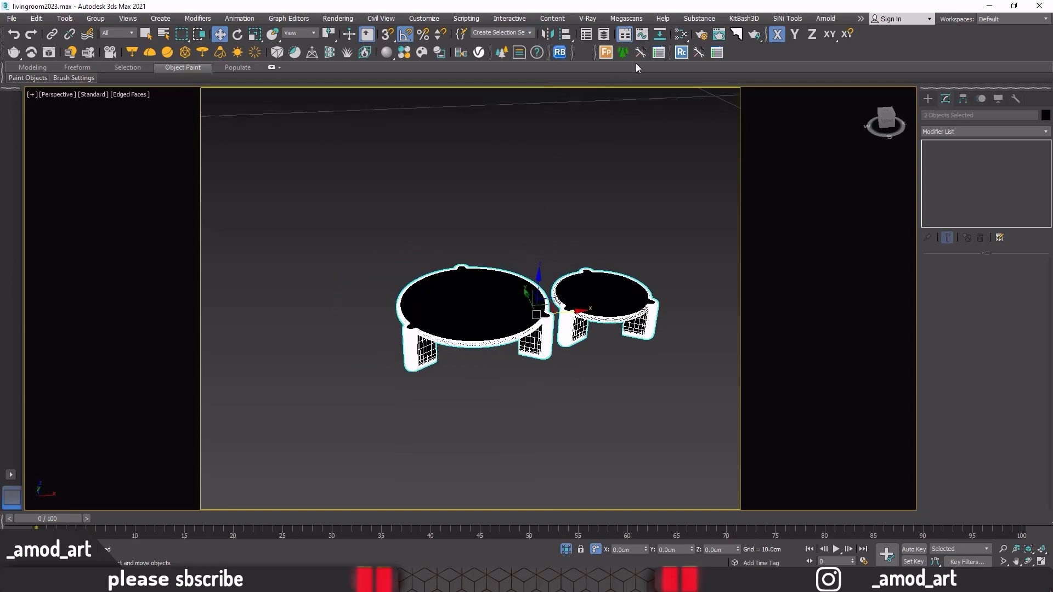
pyautogui.click(680, 35)
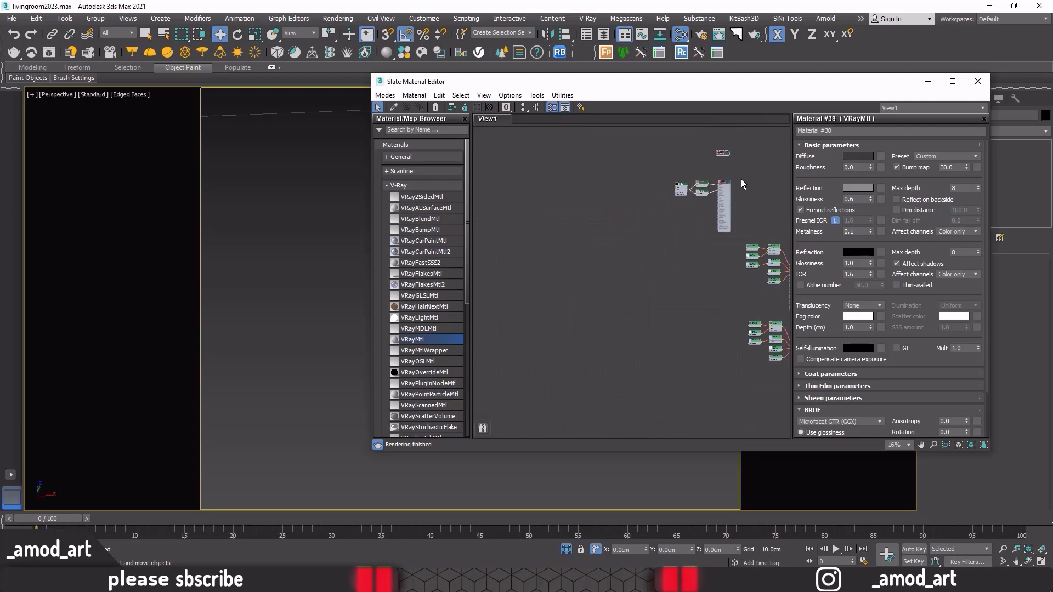
# Add Plywood_B_50cm from the V-Ray Material Library to the material editor.
pyautogui.moveTo(617, 253); pyautogui.dragTo(780, 181)
pyautogui.click(422, 53)
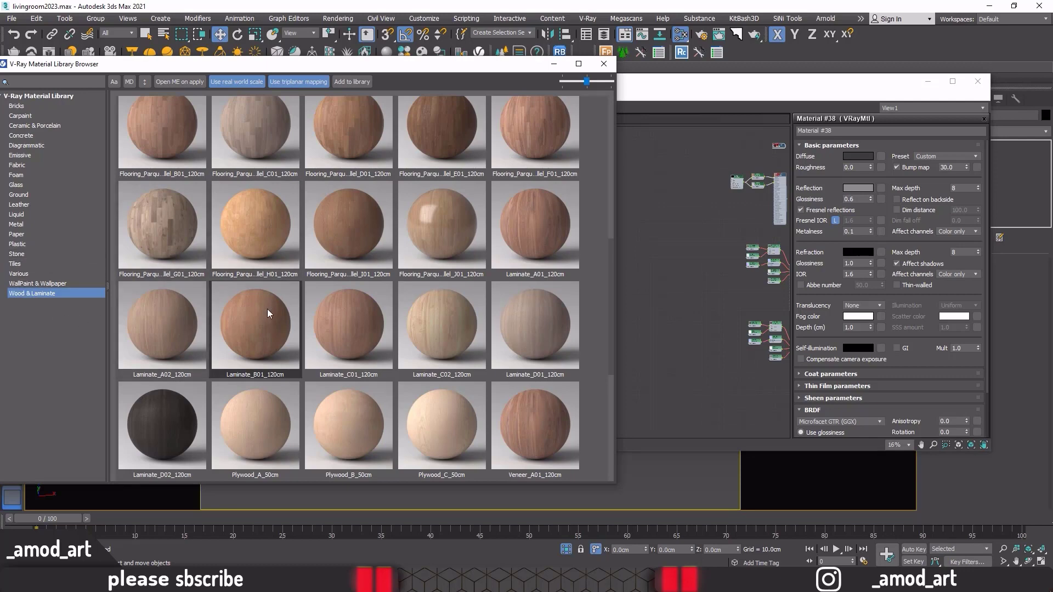
pyautogui.rightClick(329, 416)
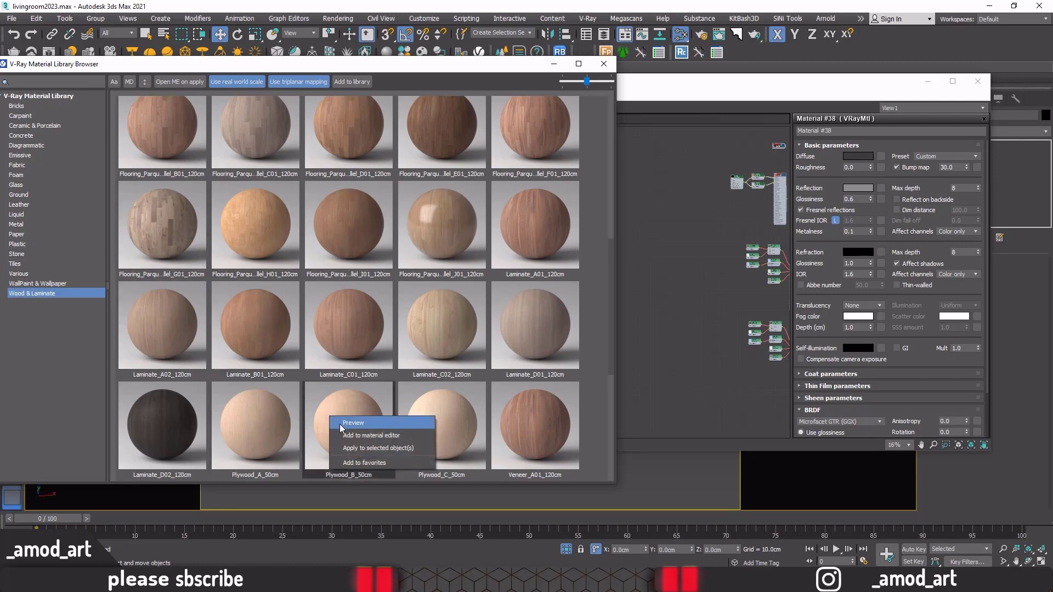
pyautogui.click(350, 438)
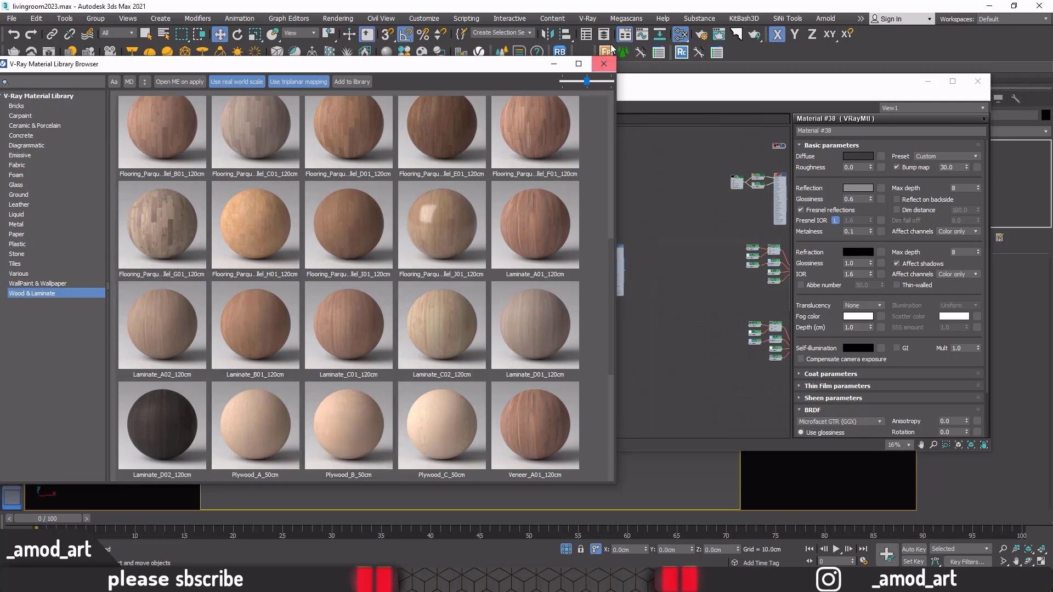
pyautogui.click(604, 63)
# Show the Plywood_B_50cm parameters and set its BRDF to Blinn.
pyautogui.doubleClick(579, 82)
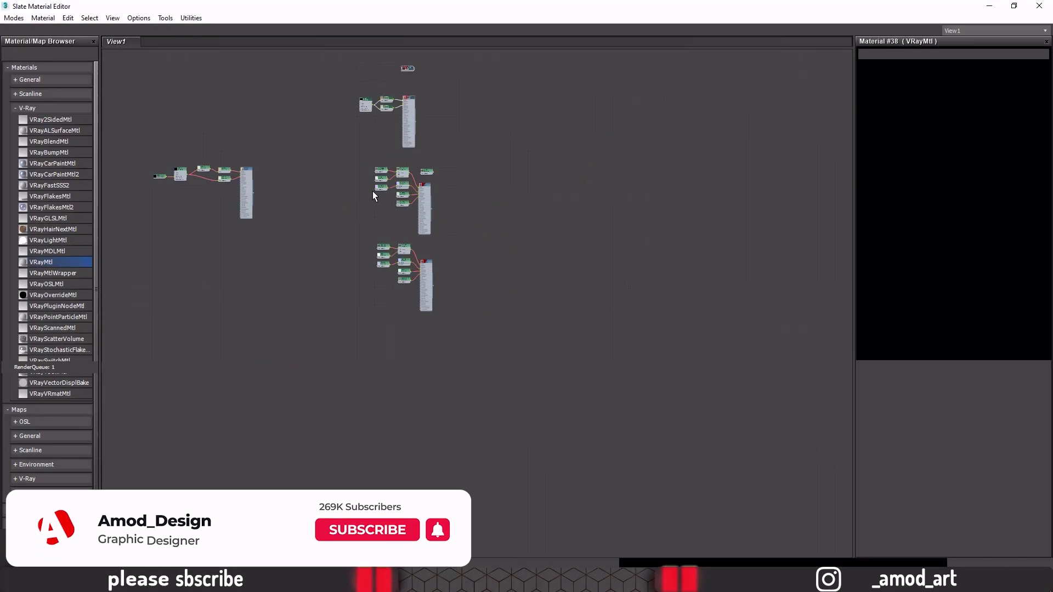
pyautogui.scroll(3, 483, 274)
pyautogui.scroll(3, 400, 237)
pyautogui.scroll(3, 399, 237)
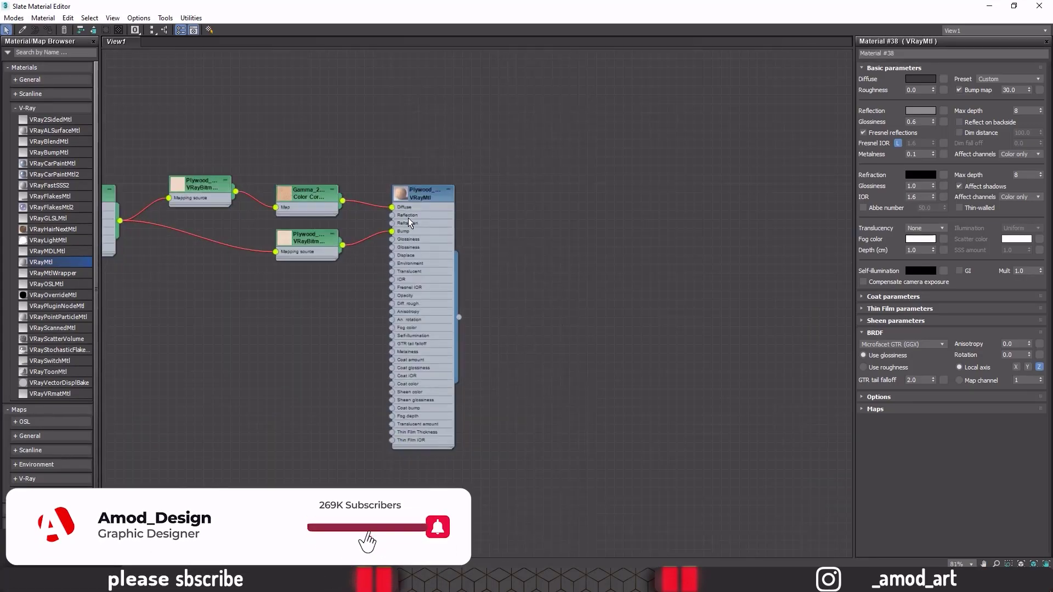
pyautogui.doubleClick(422, 193)
pyautogui.click(867, 344)
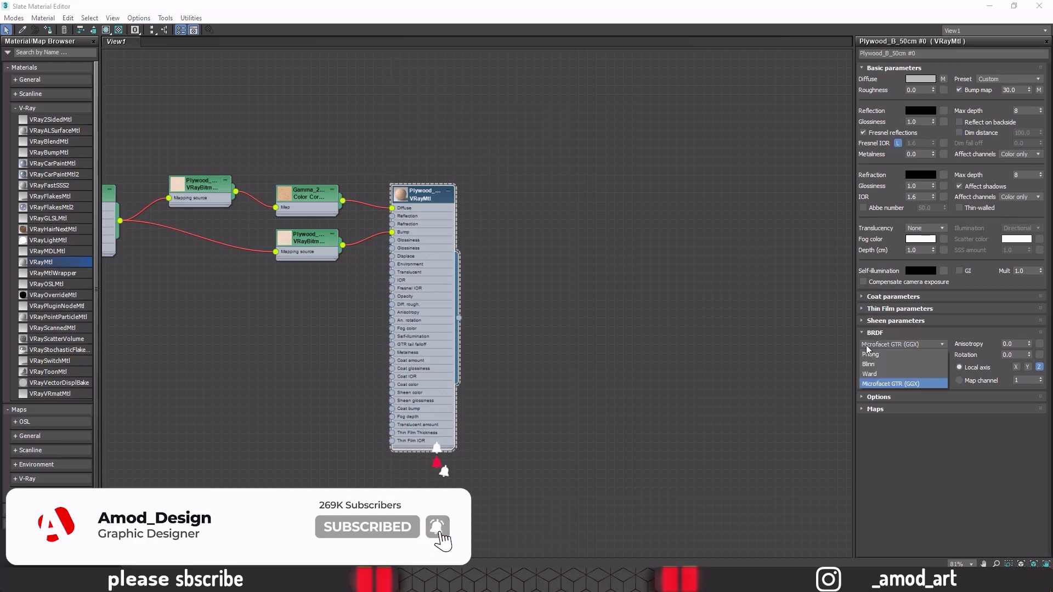
pyautogui.click(868, 365)
# Lower the Plywood_B_50cm bump amount from 30 to 15.
pyautogui.click(871, 409)
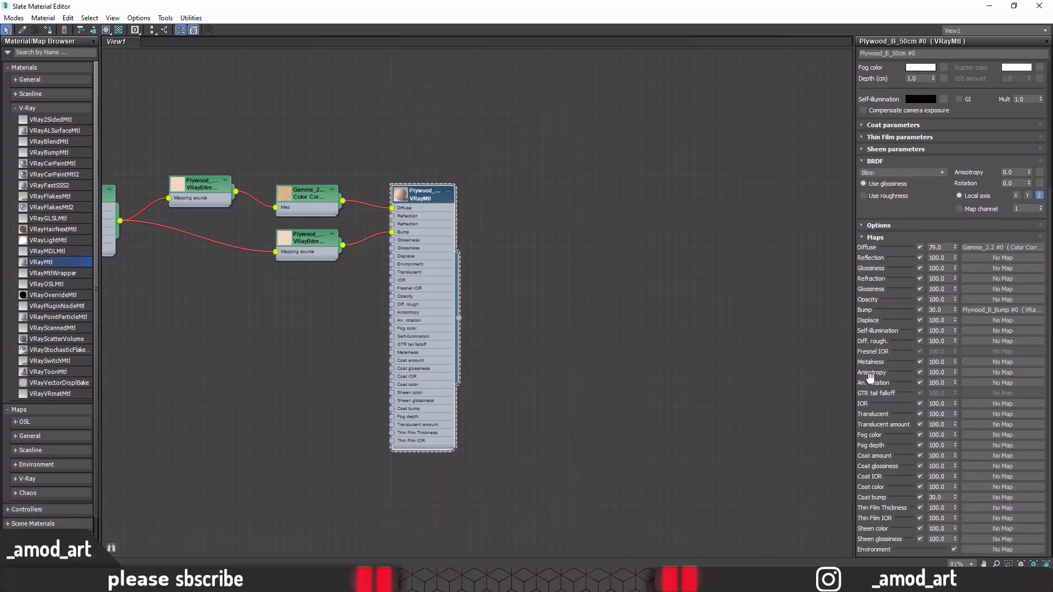
pyautogui.click(938, 311)
pyautogui.write('5')
pyautogui.press('Return')
pyautogui.scroll(3, 876, 138)
pyautogui.scroll(3, 875, 138)
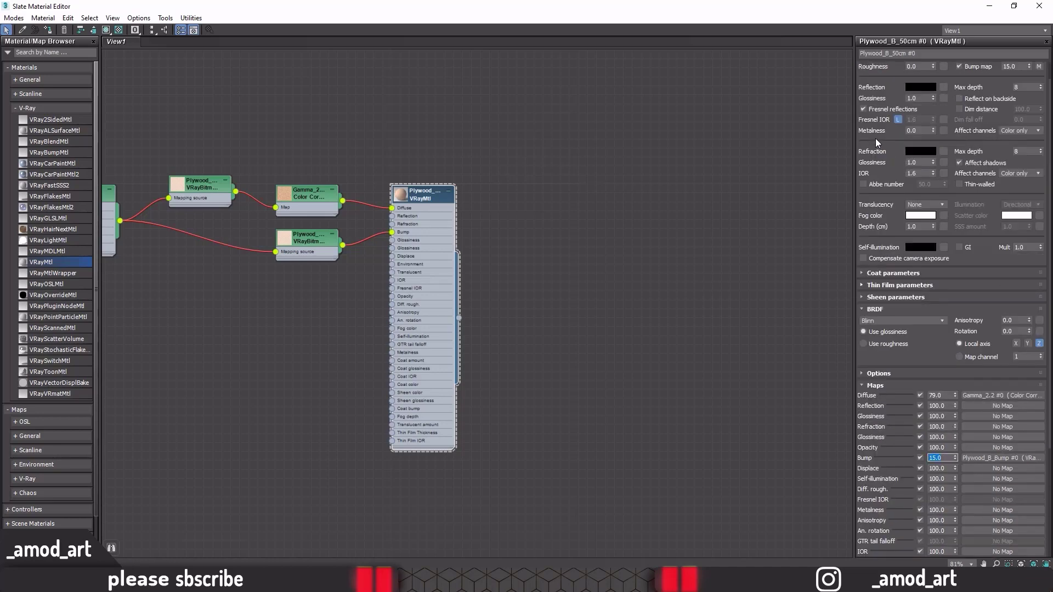
pyautogui.scroll(2, 875, 138)
pyautogui.doubleClick(915, 122)
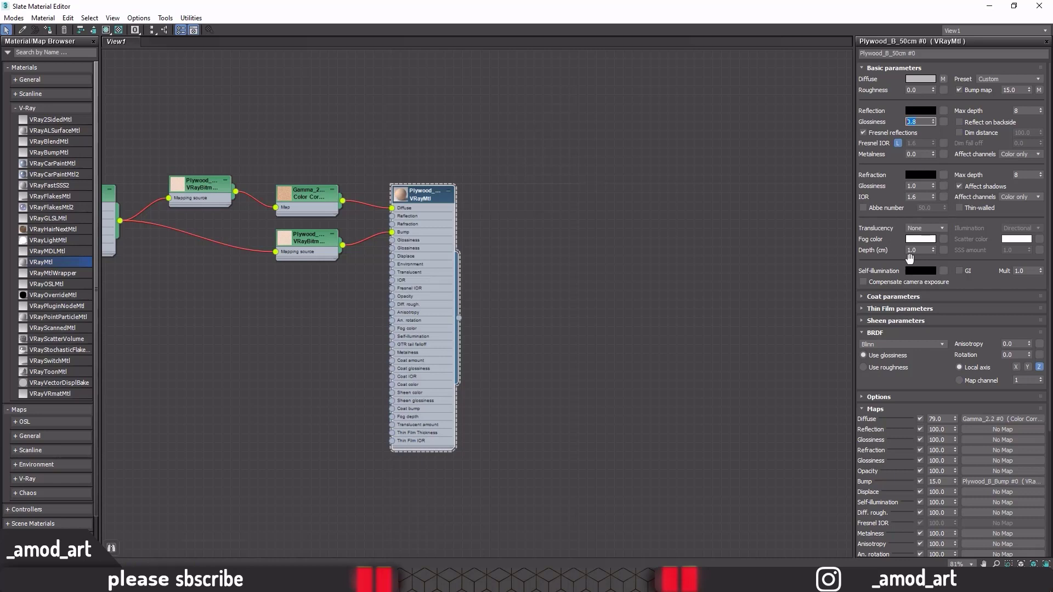
# Set the Plywood_B_50cm reflection colour to dark grey RGB 27.
pyautogui.click(921, 113)
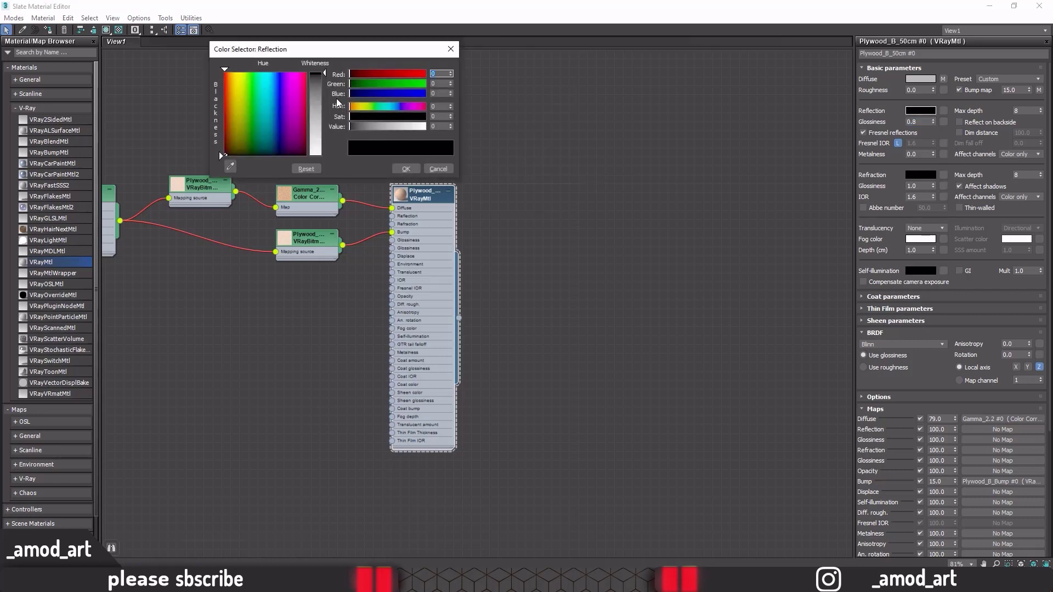
pyautogui.click(322, 81)
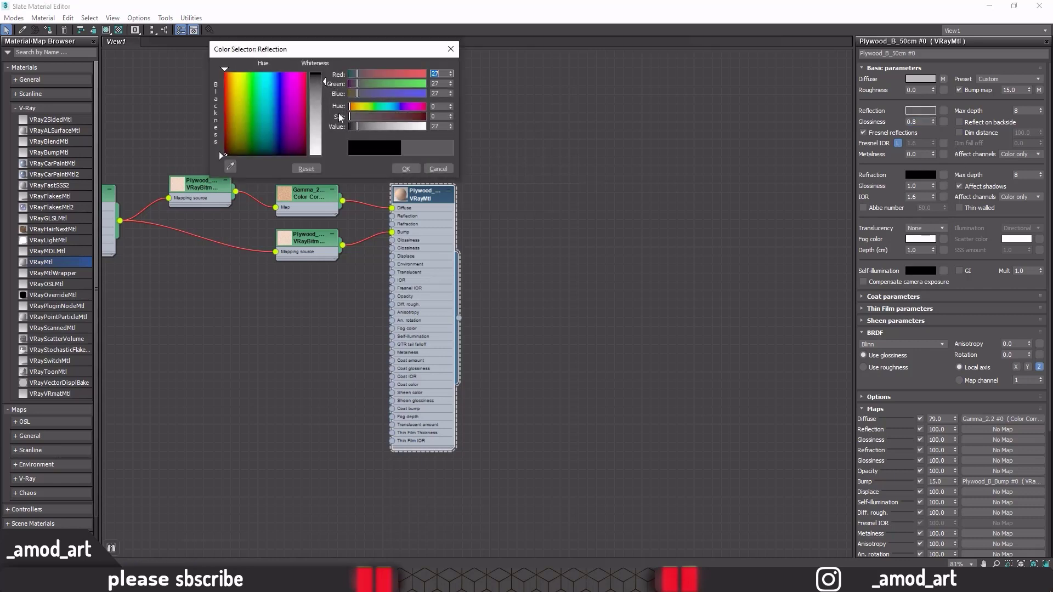
pyautogui.click(406, 169)
# Show the plywood VRayMtl sphere in an enlarged preview window.
pyautogui.rightClick(406, 187)
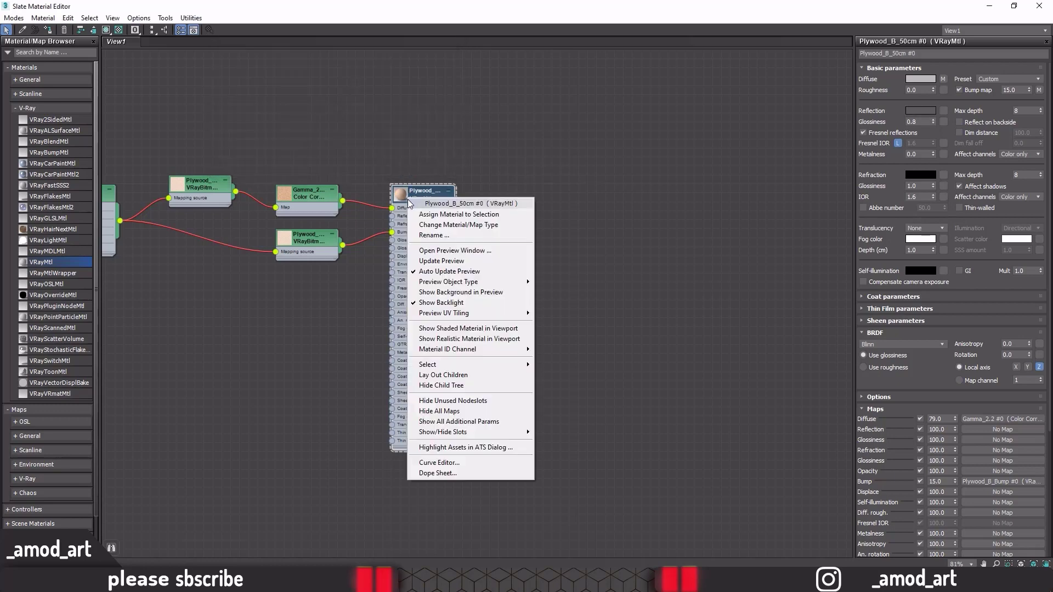
pyautogui.click(442, 248)
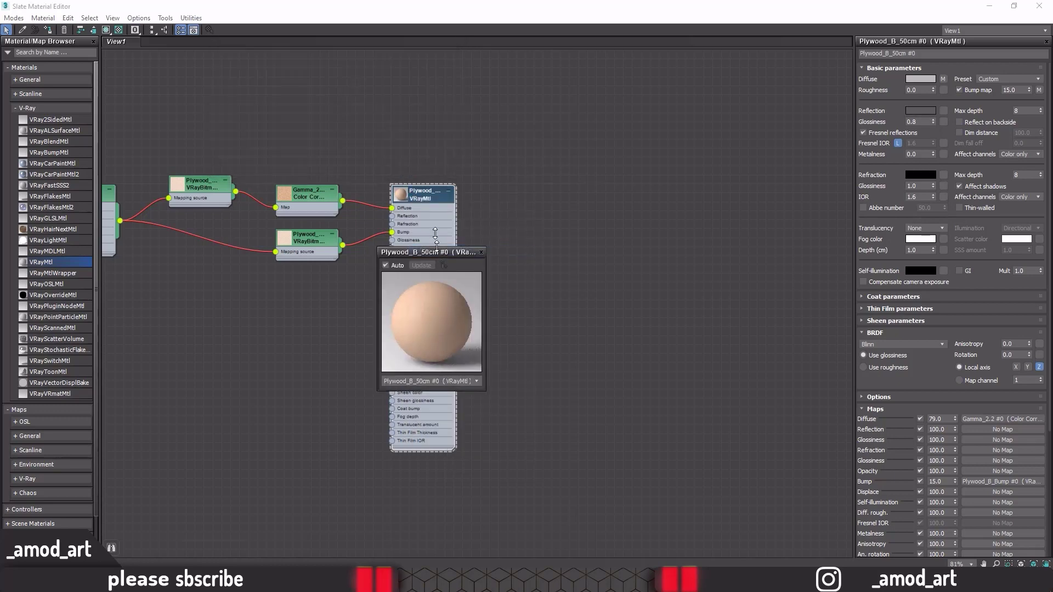
pyautogui.moveTo(437, 247); pyautogui.dragTo(421, 212)
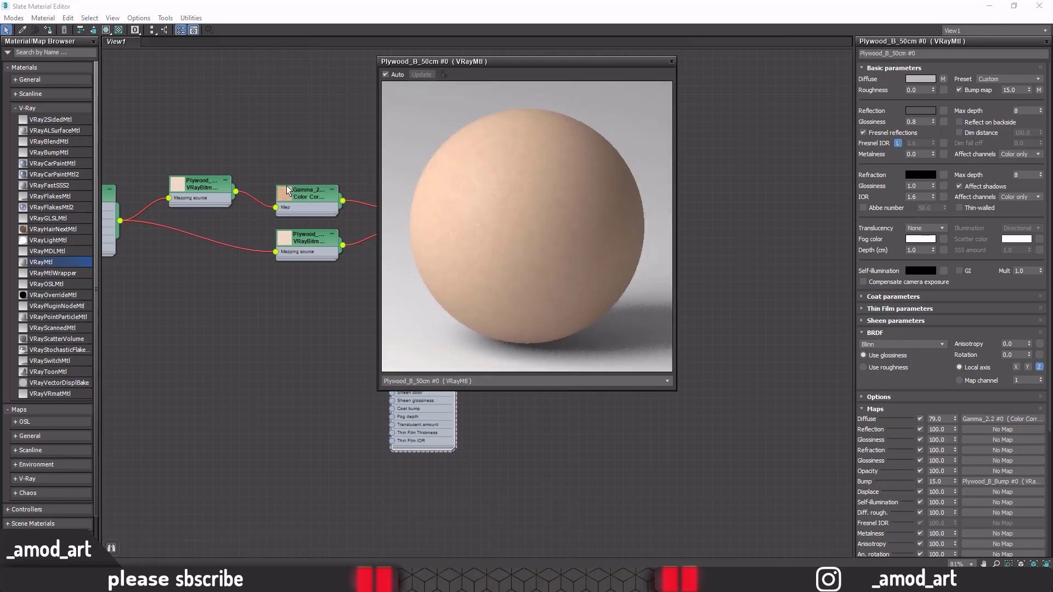
# Set the VRayTriplanar texture size to 0.3cm.
pyautogui.click(200, 207)
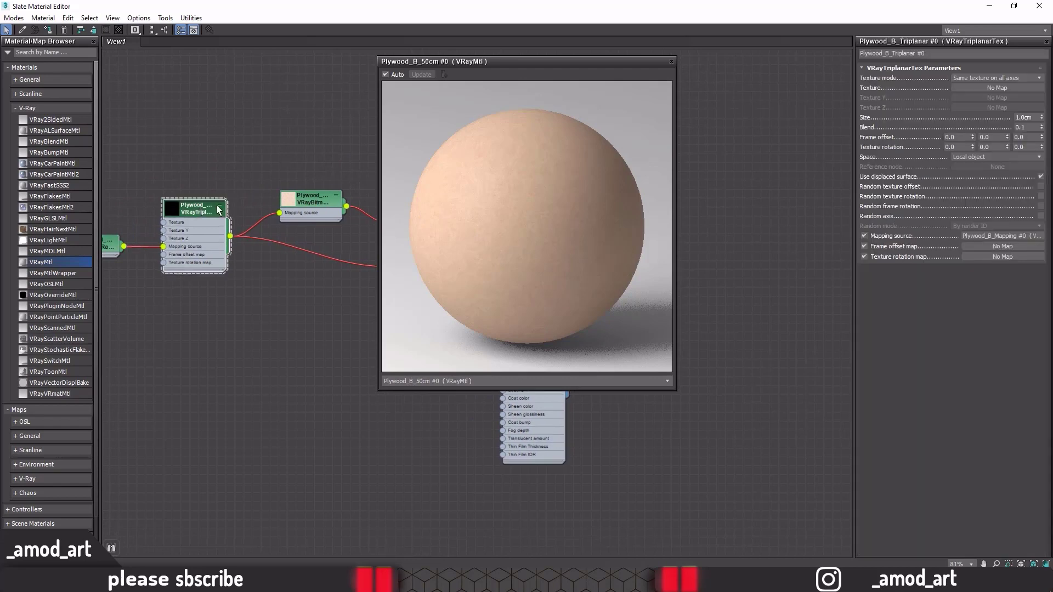
pyautogui.doubleClick(1029, 117)
pyautogui.write('0.')
pyautogui.press('Return')
pyautogui.write('0.3')
pyautogui.press('Return')
# Close the material preview and collapse the VRayMtl node's sphere.
pyautogui.click(672, 61)
pyautogui.click(518, 204)
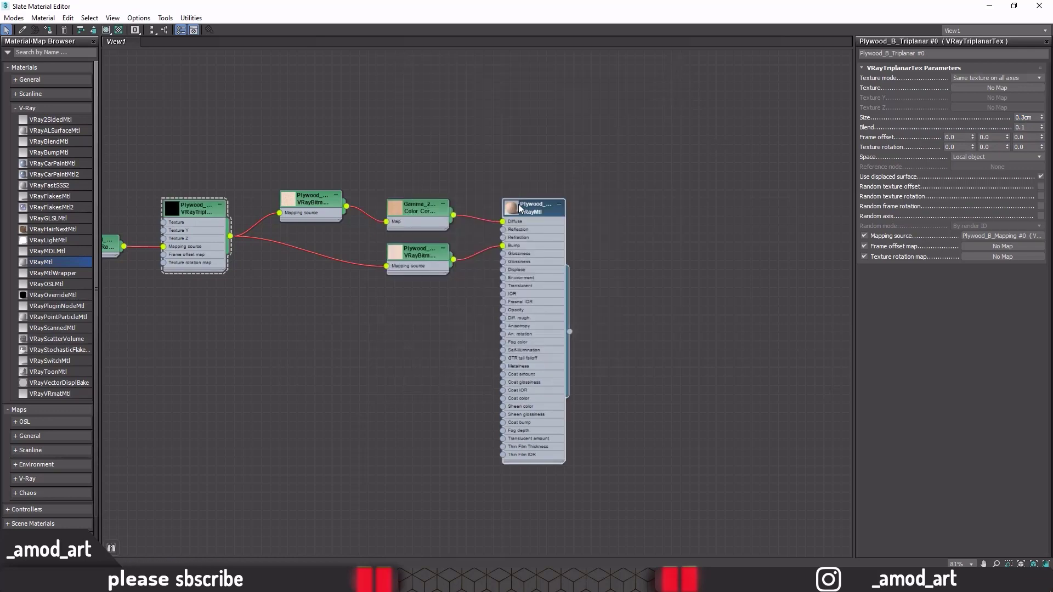
pyautogui.doubleClick(522, 219)
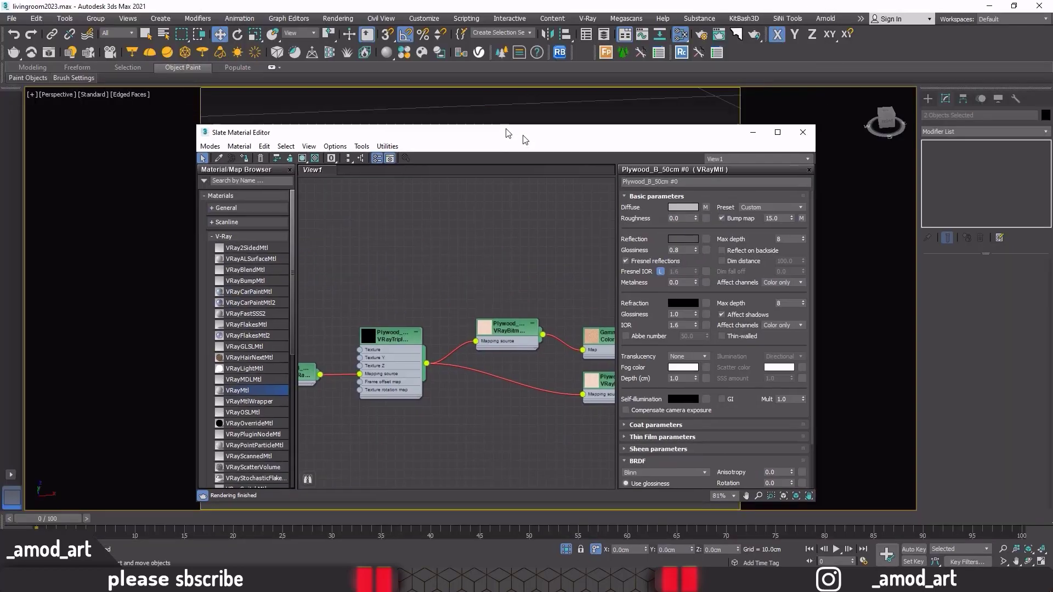
# Assign the Plywood_B_50cm material to Bone table big.
pyautogui.moveTo(526, 14); pyautogui.dragTo(760, 110)
pyautogui.scroll(3, 319, 301)
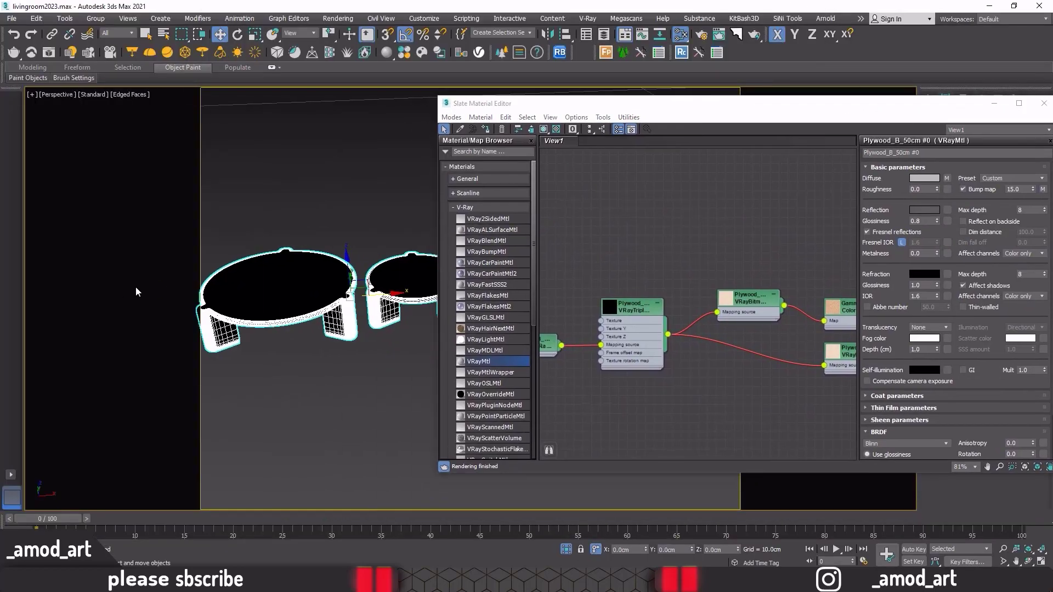
pyautogui.scroll(2, 324, 307)
pyautogui.scroll(-3, 325, 307)
pyautogui.click(319, 306)
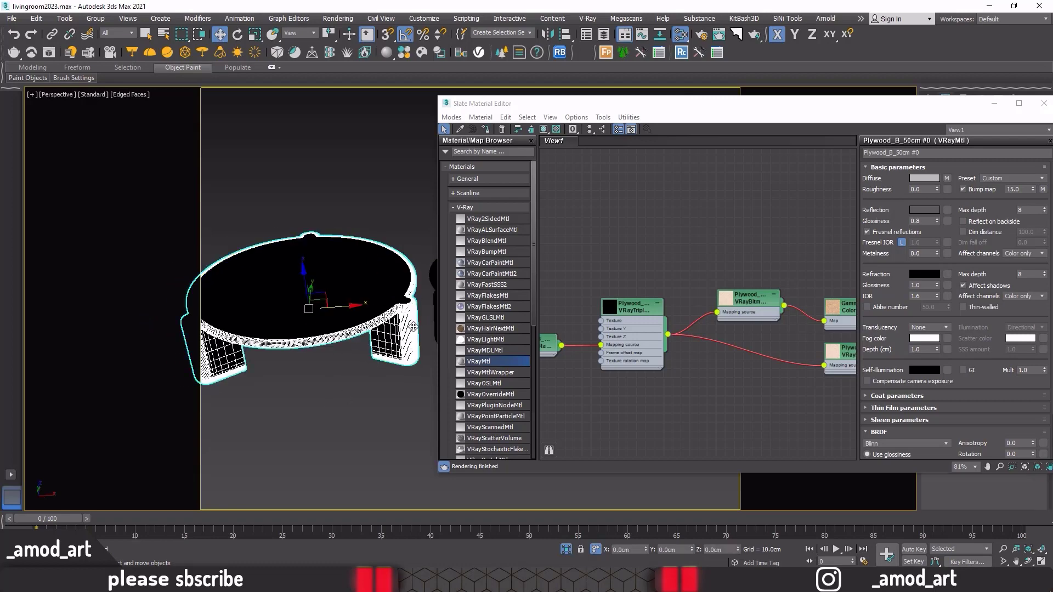
pyautogui.moveTo(788, 303); pyautogui.dragTo(667, 325, button='middle')
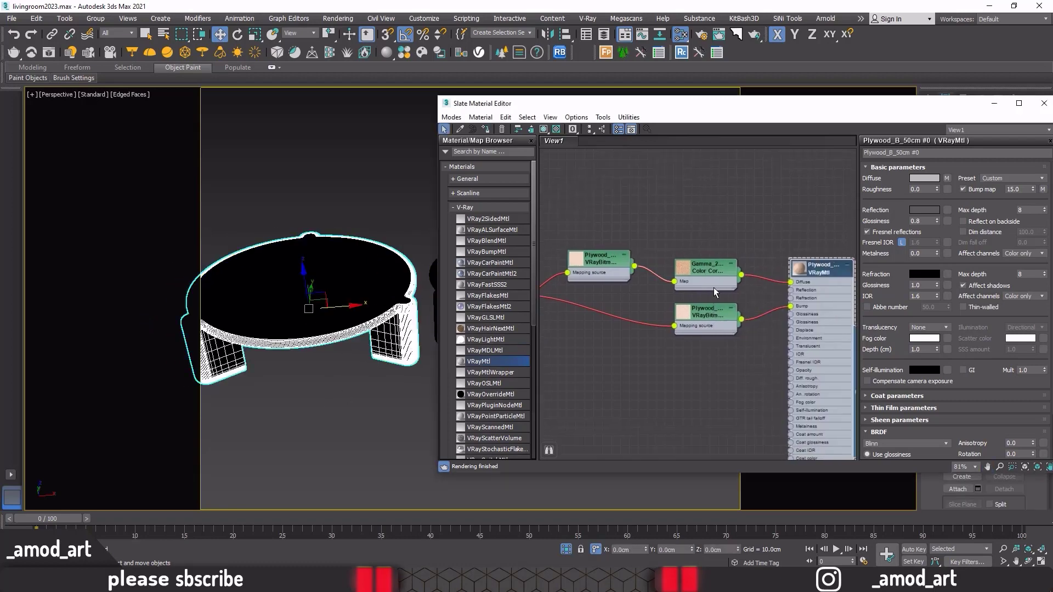
pyautogui.click(486, 130)
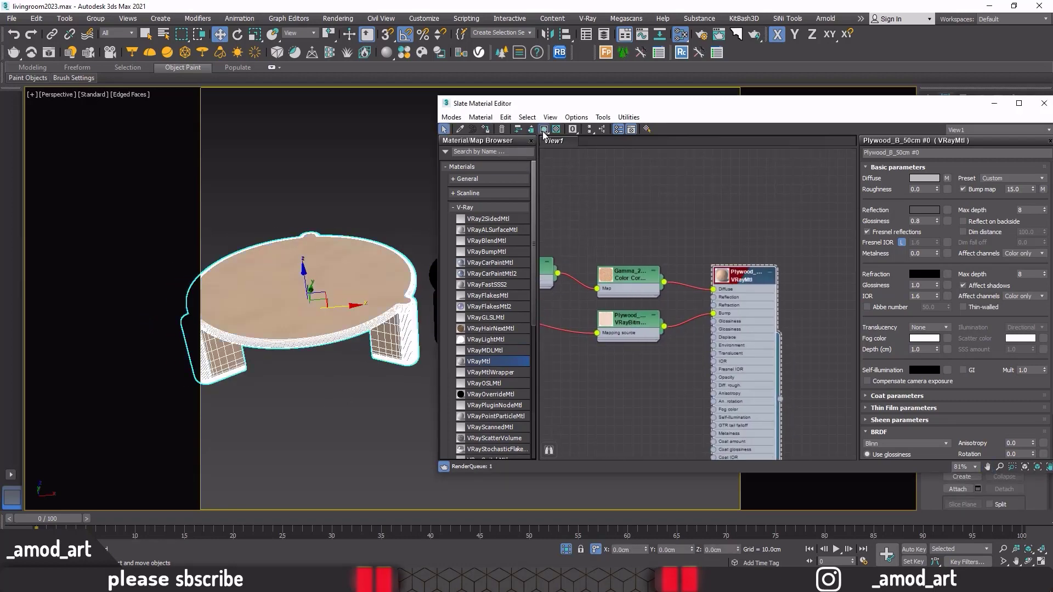
pyautogui.click(1044, 103)
# Add a UVW Map modifier to the table with Box mapping.
pyautogui.click(988, 131)
pyautogui.press('u')
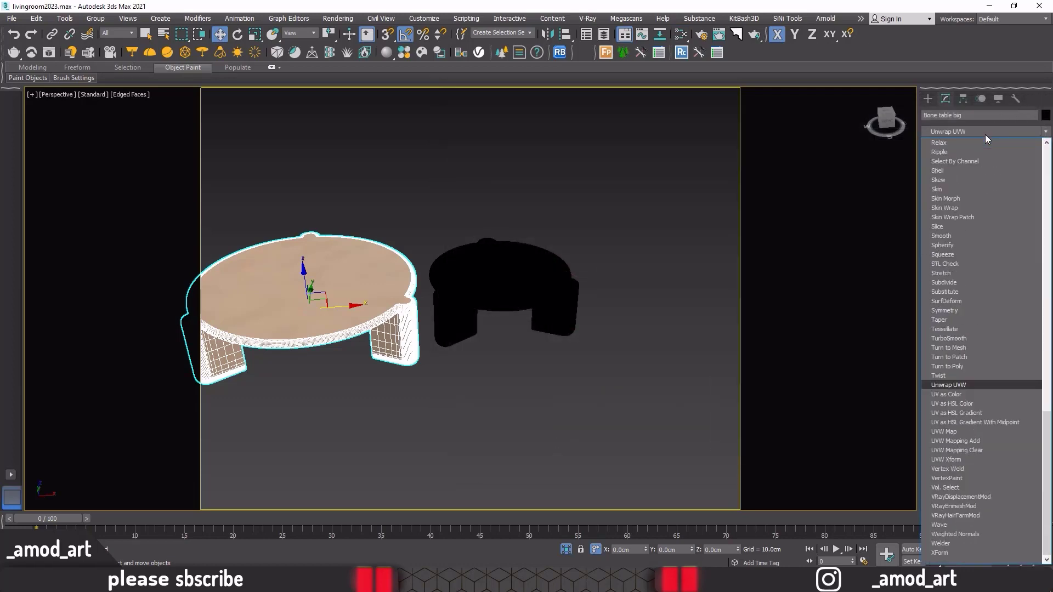
pyautogui.click(944, 433)
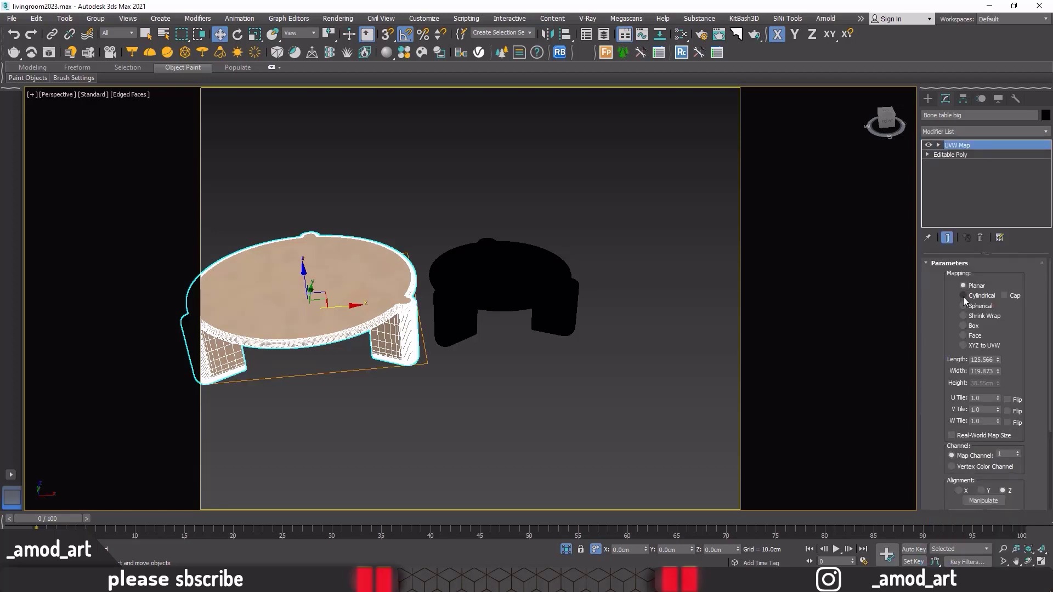
pyautogui.press('z')
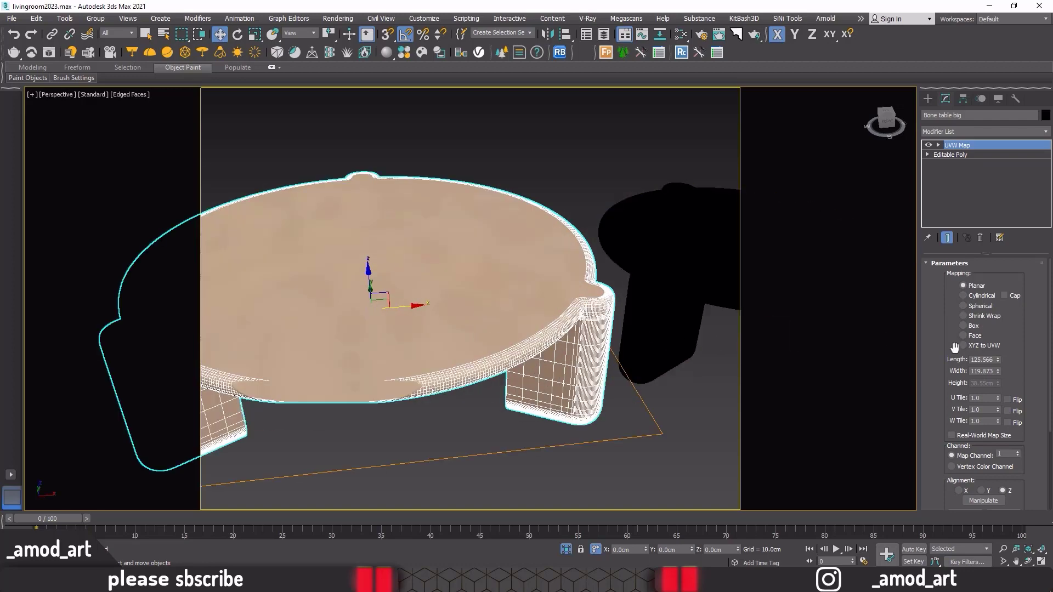
pyautogui.click(964, 326)
pyautogui.press('z')
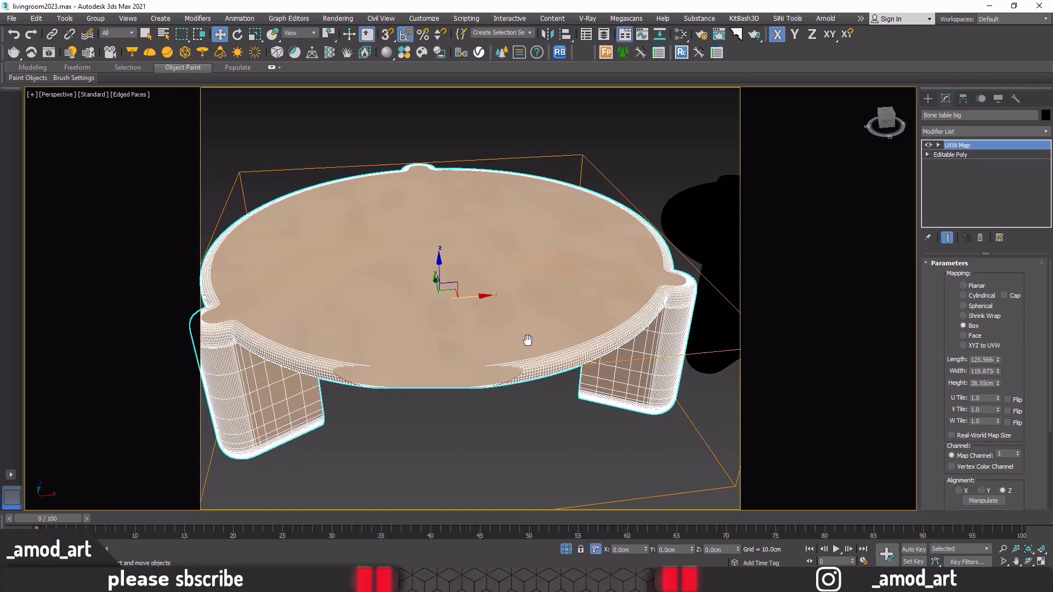
pyautogui.click(963, 296)
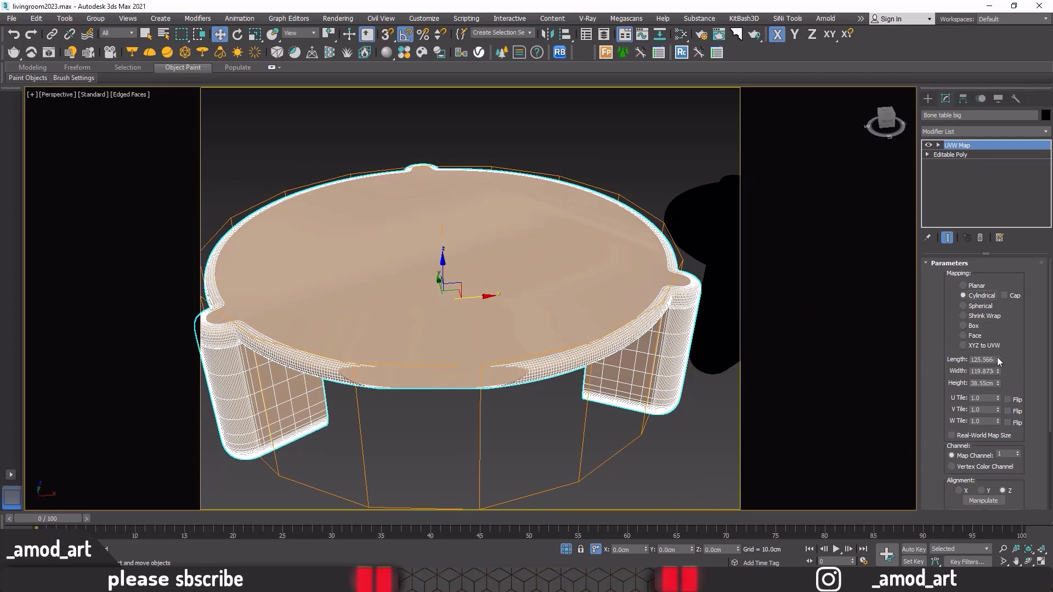
pyautogui.moveTo(997, 360); pyautogui.dragTo(990, 346)
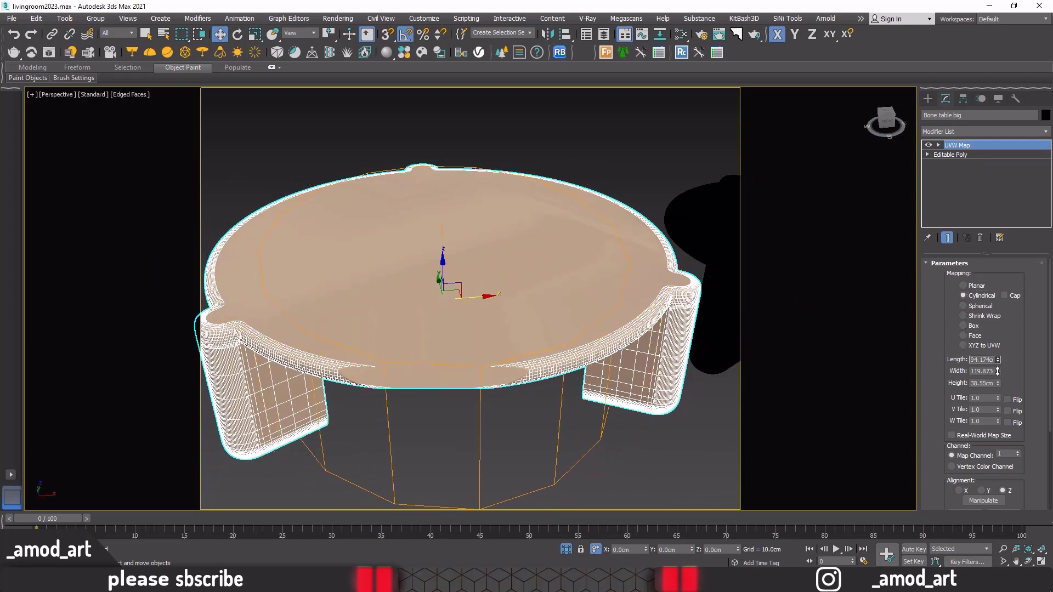
pyautogui.click(964, 326)
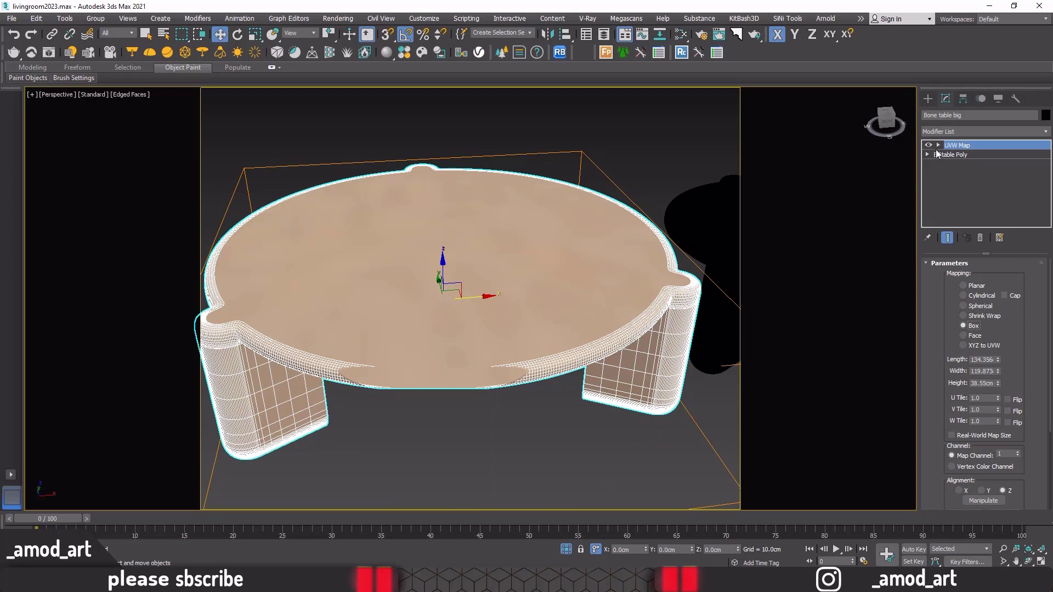
# Uniformly scale the UVW Map gizmo down to enlarge the wood grain.
pyautogui.click(938, 145)
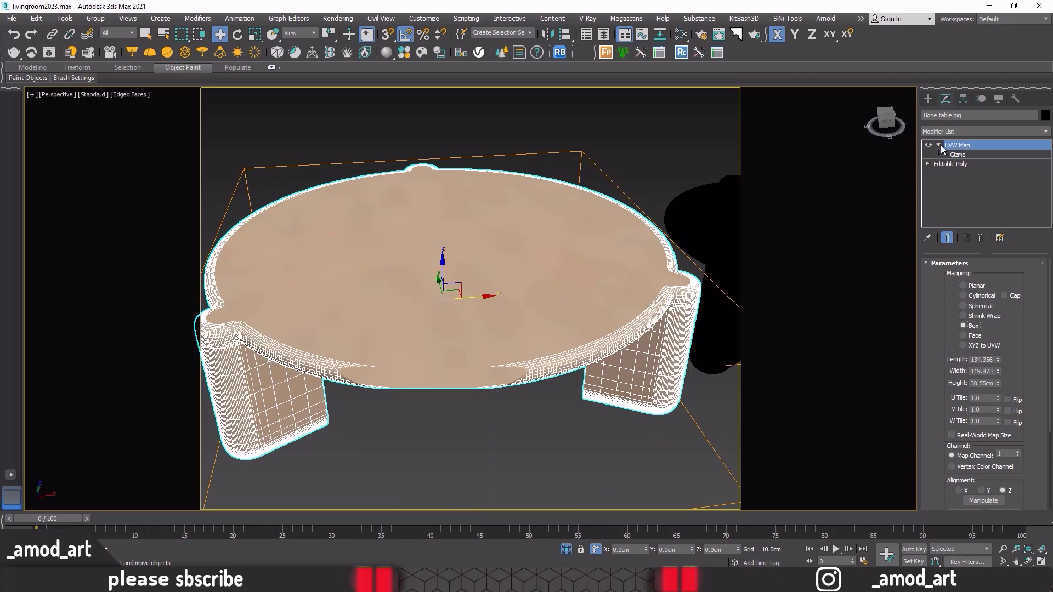
pyautogui.click(253, 36)
pyautogui.moveTo(438, 294); pyautogui.dragTo(453, 492)
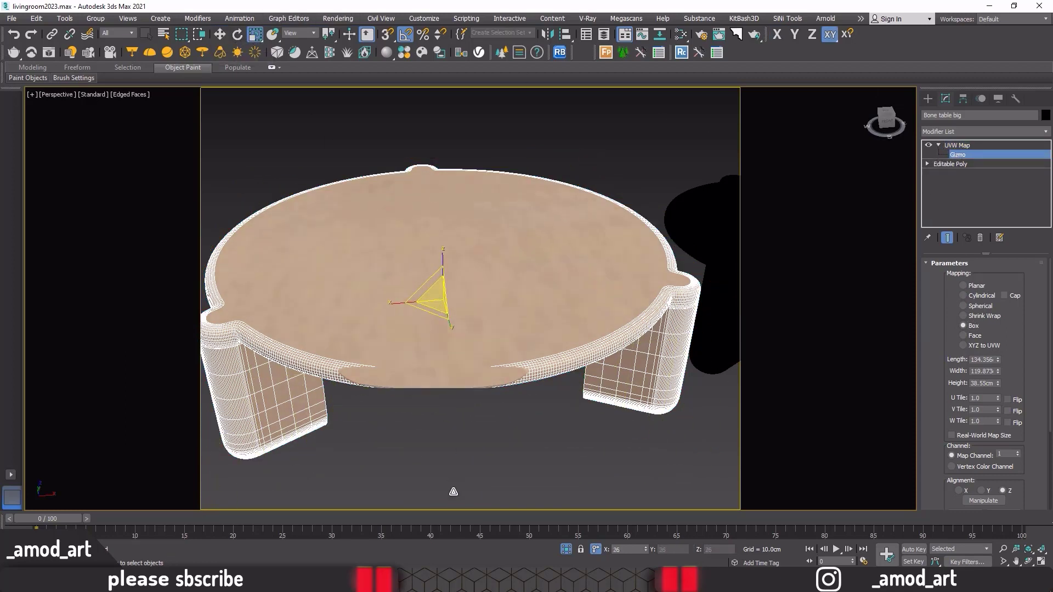
pyautogui.moveTo(461, 299); pyautogui.dragTo(517, 330)
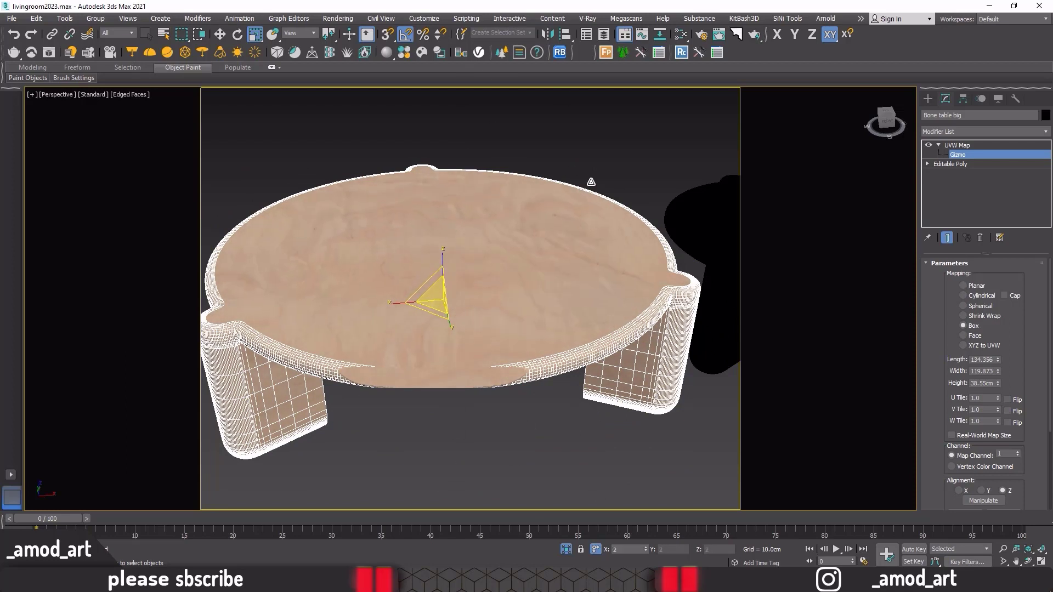
pyautogui.moveTo(438, 297); pyautogui.dragTo(436, 361)
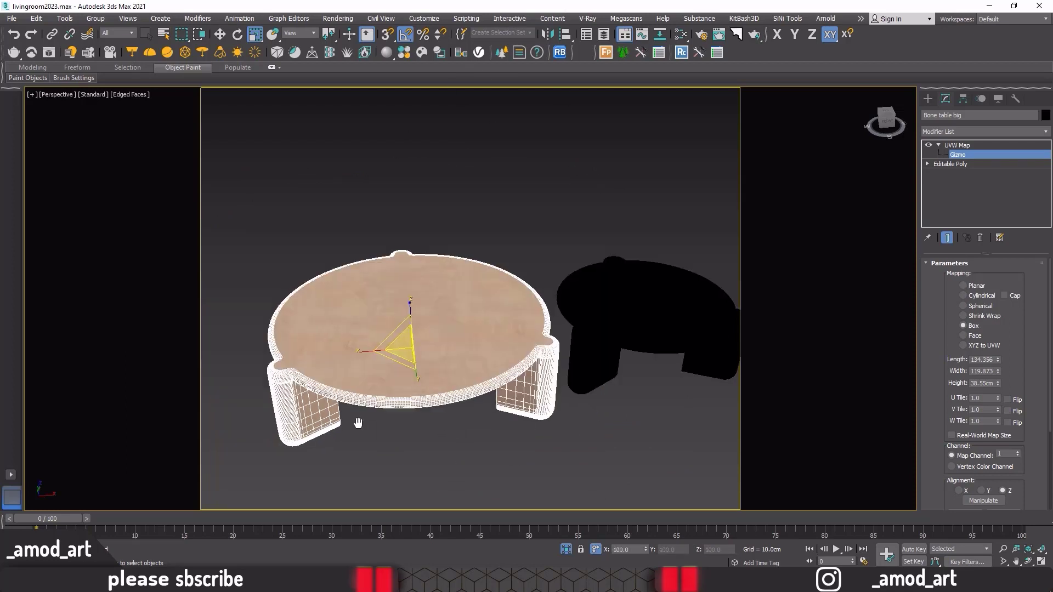
# Stretch the mapping gizmo along the X axis from a low side view.
pyautogui.keyDown('alt'); pyautogui.moveTo(436, 361); pyautogui.dragTo(352, 392, button='middle'); pyautogui.keyUp('alt')
pyautogui.scroll(3, 285, 390)
pyautogui.scroll(-3, 285, 390)
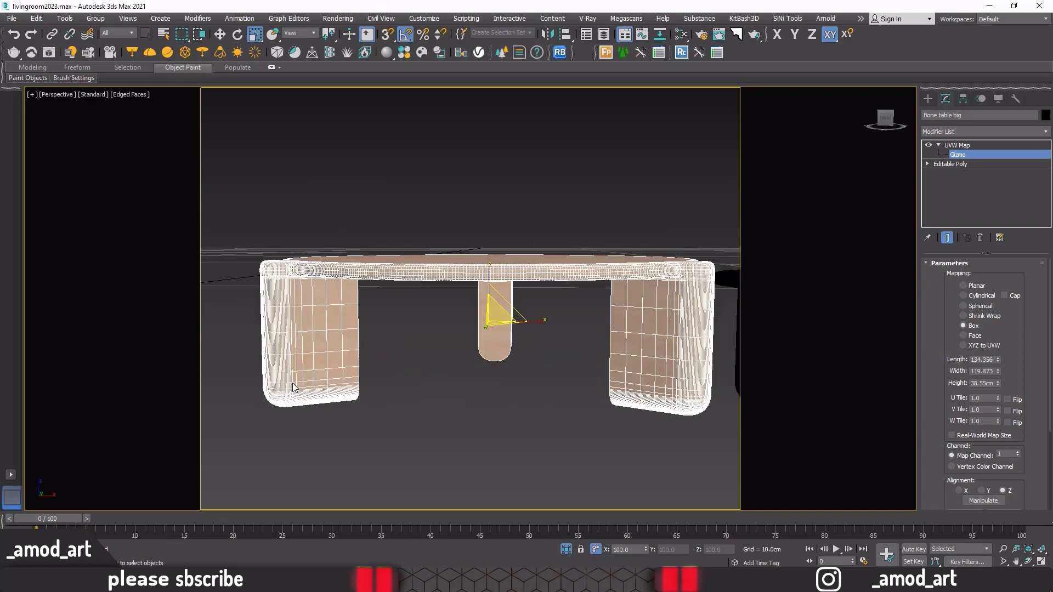
pyautogui.moveTo(532, 323)
pyautogui.mouseDown()
pyautogui.moveTo(544, 321)
pyautogui.moveTo(517, 314)
pyautogui.mouseUp()
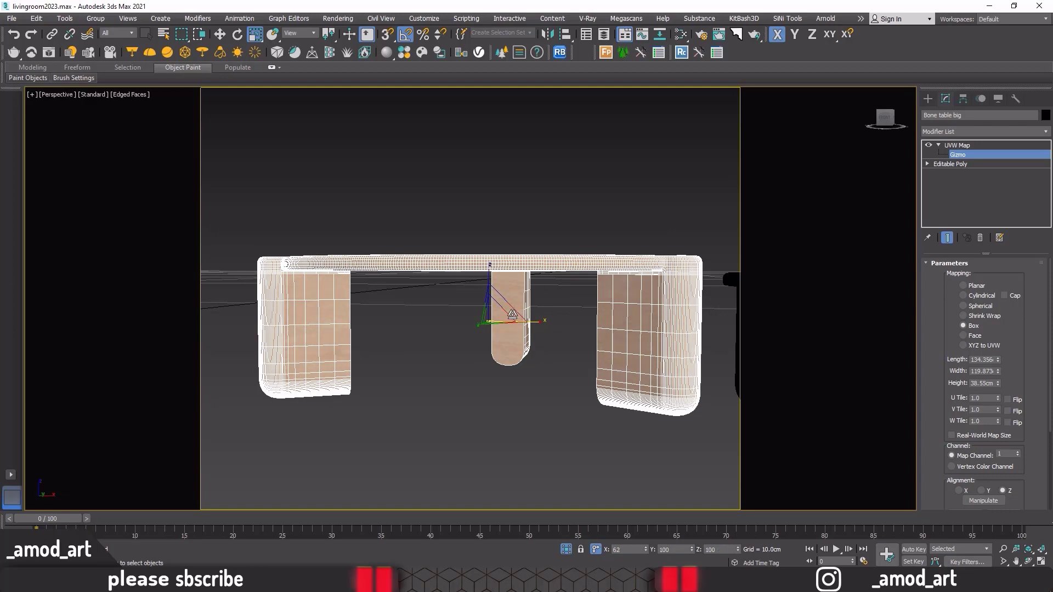
pyautogui.moveTo(567, 345)
pyautogui.keyDown('alt'); pyautogui.mouseDown(button='middle')
pyautogui.moveTo(586, 384)
pyautogui.moveTo(479, 298)
pyautogui.moveTo(459, 301)
pyautogui.mouseUp(button='middle'); pyautogui.keyUp('alt')
# Leave gizmo editing and select the black Bone table small.
pyautogui.click(932, 148)
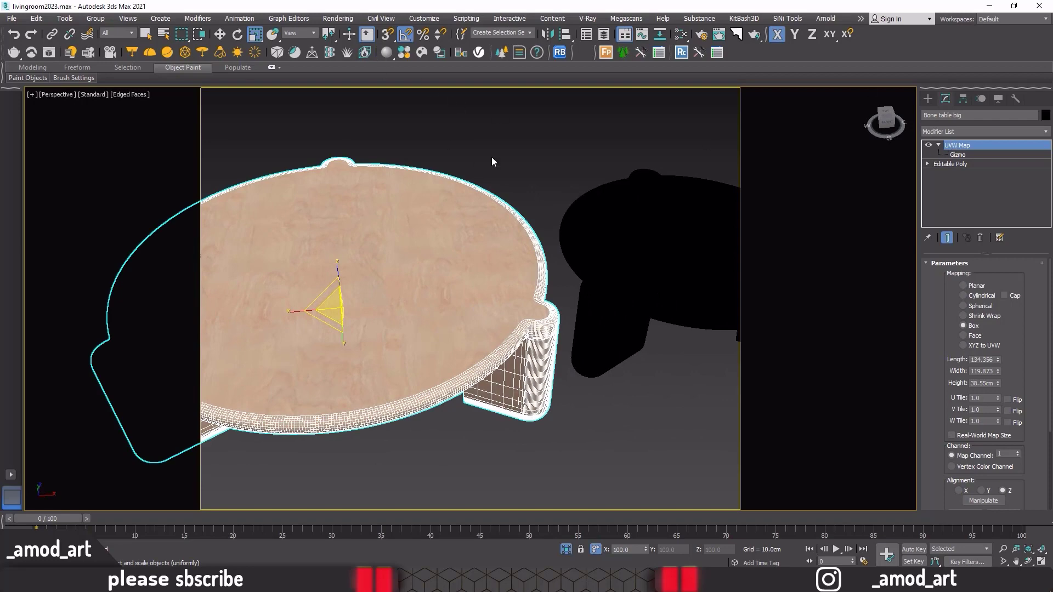
pyautogui.click(540, 161)
pyautogui.click(629, 225)
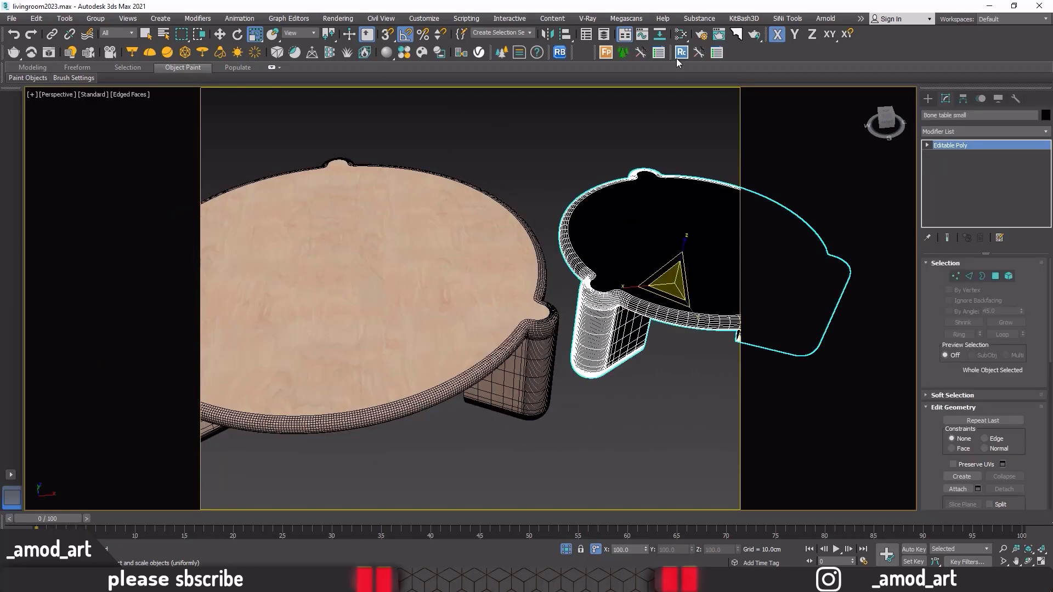
# Add a Box-projection UVW Map modifier to Bone table small.
pyautogui.click(680, 34)
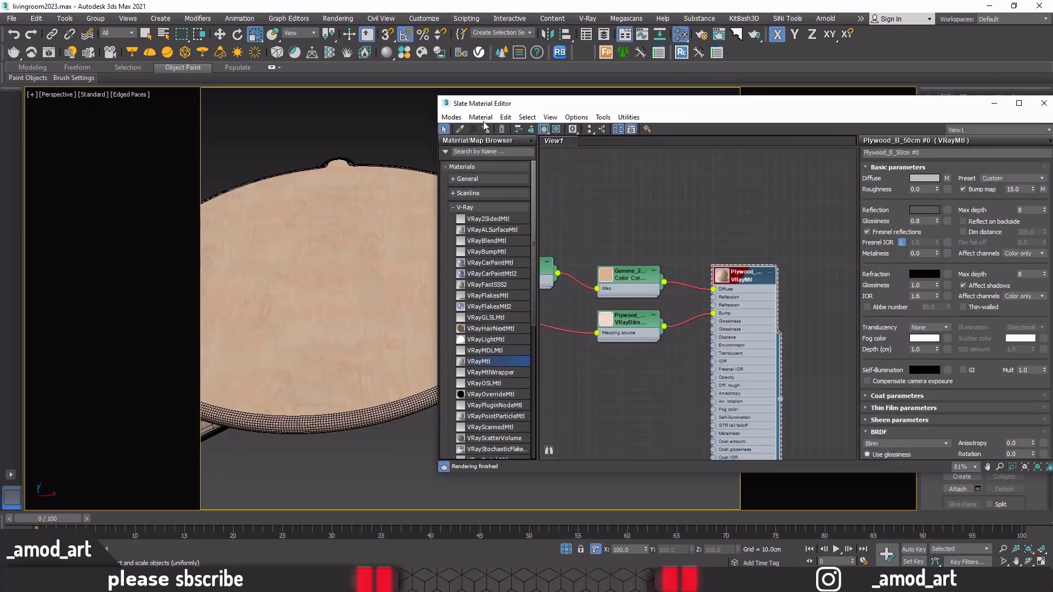
pyautogui.click(1044, 103)
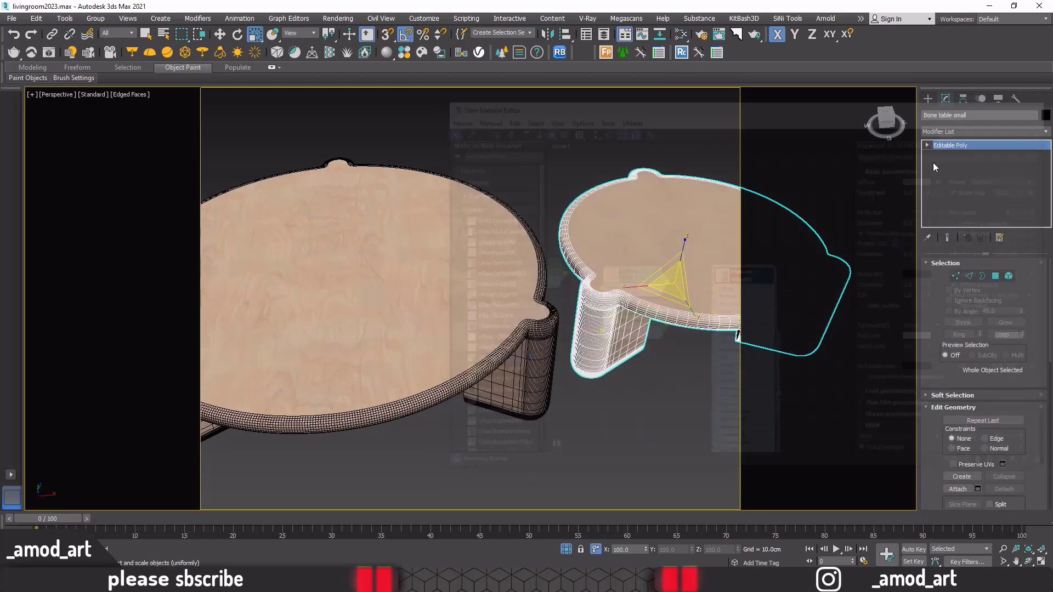
pyautogui.scroll(2, 785, 265)
pyautogui.moveTo(933, 274); pyautogui.dragTo(784, 266, button='middle')
pyautogui.click(943, 132)
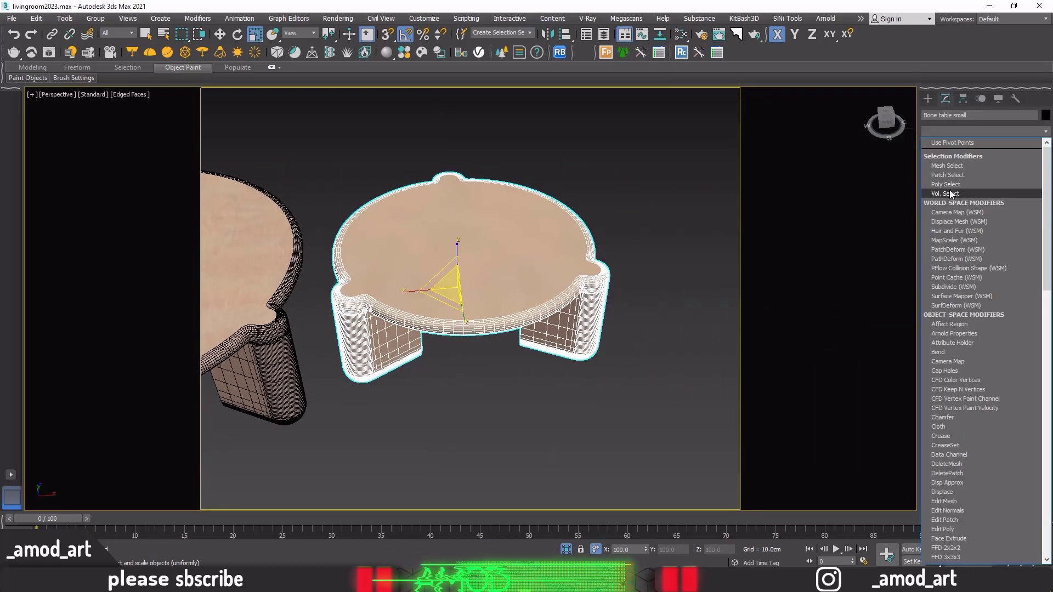
pyautogui.press('u')
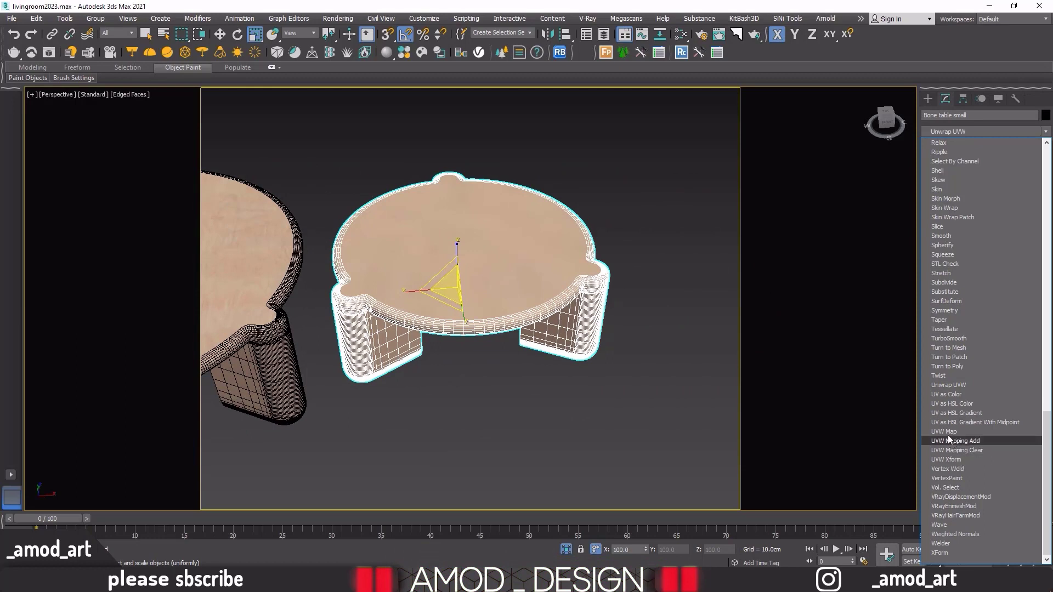
pyautogui.click(948, 432)
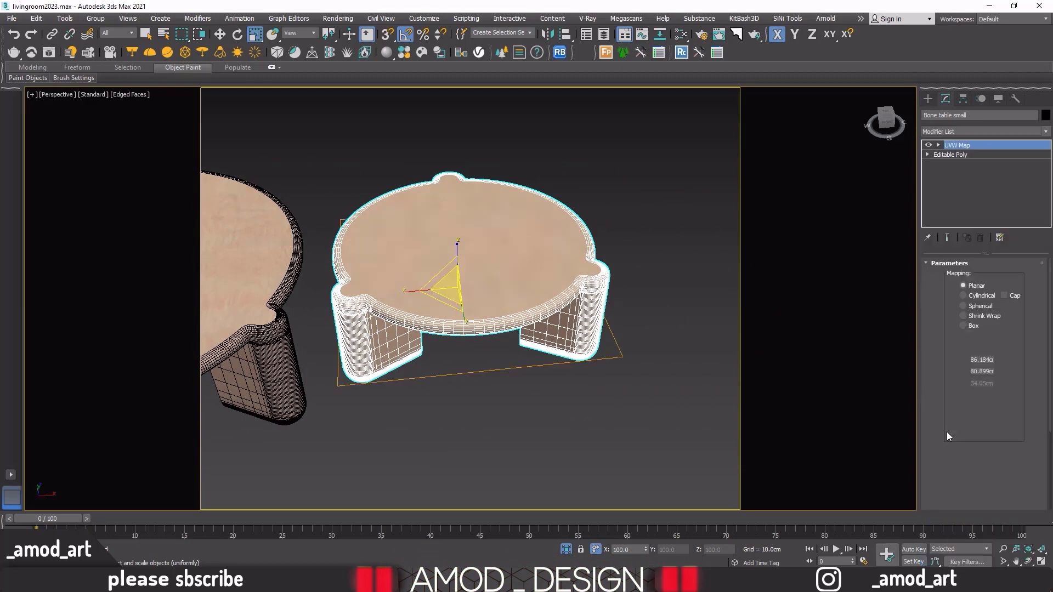
pyautogui.click(964, 326)
# Scale the small table's mapping gizmo down to about 28 percent.
pyautogui.click(938, 145)
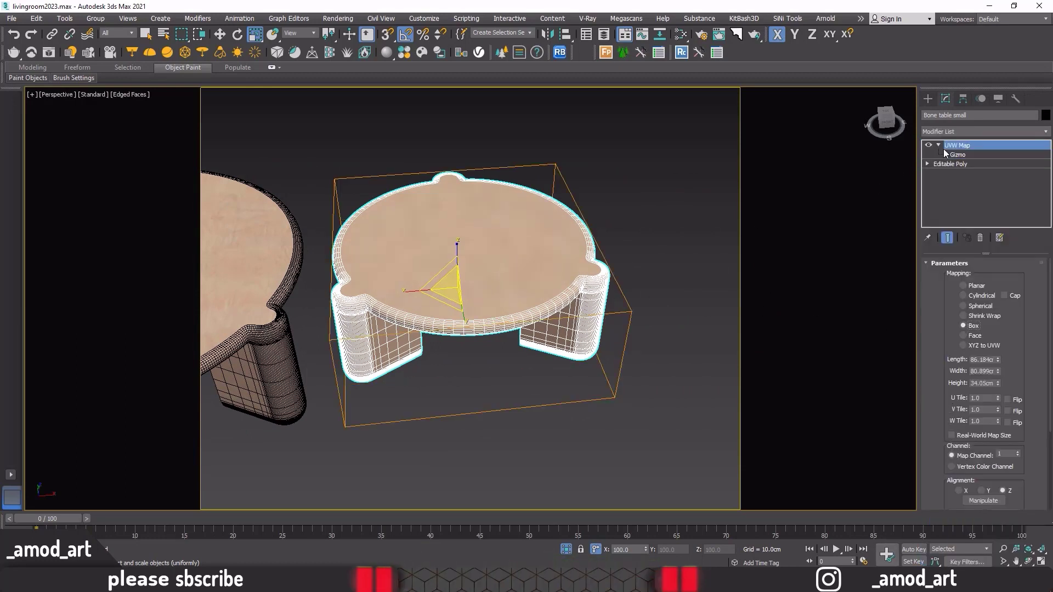
pyautogui.scroll(2, 479, 292)
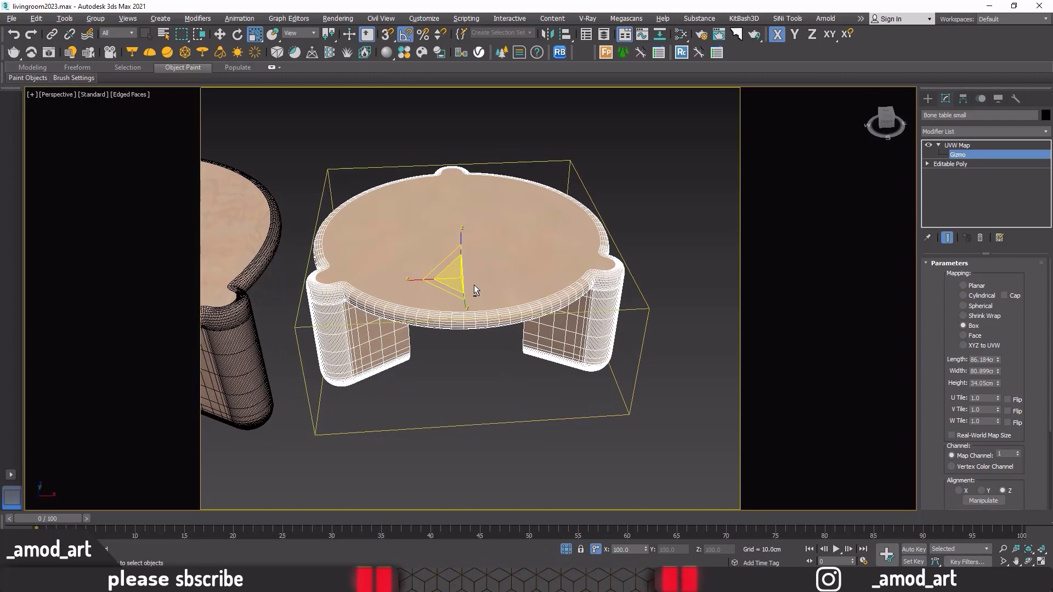
pyautogui.scroll(1, 474, 284)
pyautogui.scroll(2, 475, 285)
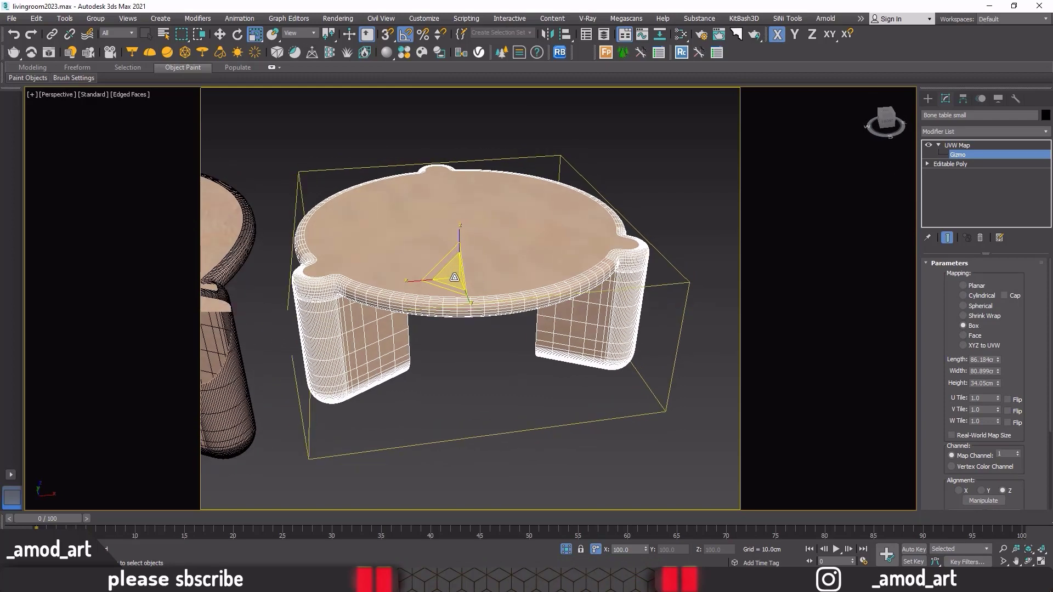
pyautogui.moveTo(455, 275); pyautogui.dragTo(510, 405)
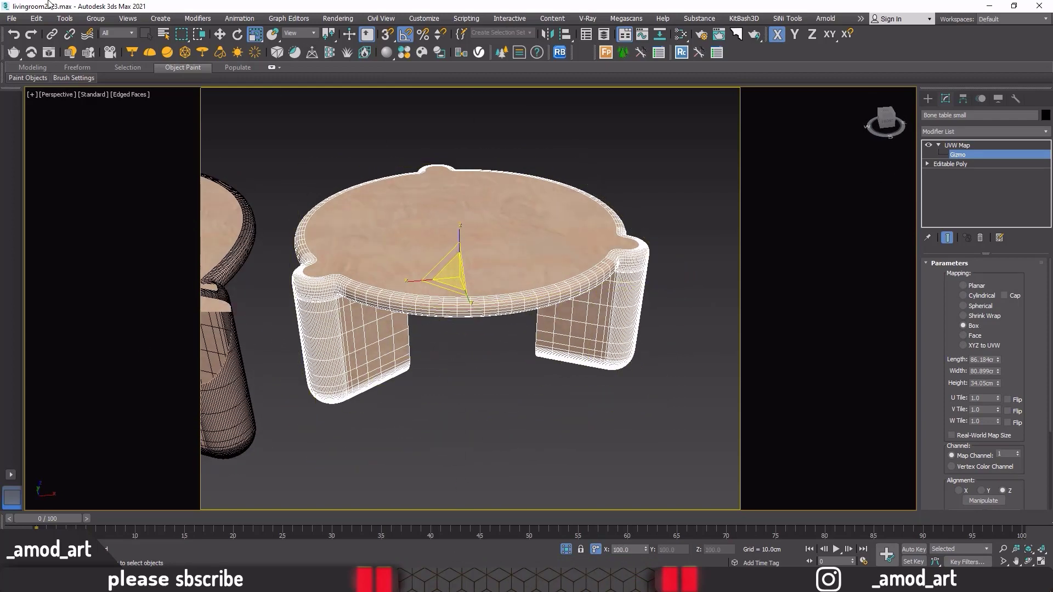
pyautogui.moveTo(444, 278); pyautogui.dragTo(450, 416)
pyautogui.moveTo(446, 333); pyautogui.dragTo(446, 332)
pyautogui.moveTo(446, 333)
pyautogui.keyDown('alt'); pyautogui.mouseDown(button='middle')
pyautogui.moveTo(399, 346)
pyautogui.moveTo(393, 335)
pyautogui.moveTo(426, 342)
pyautogui.mouseUp(button='middle'); pyautogui.keyUp('alt')
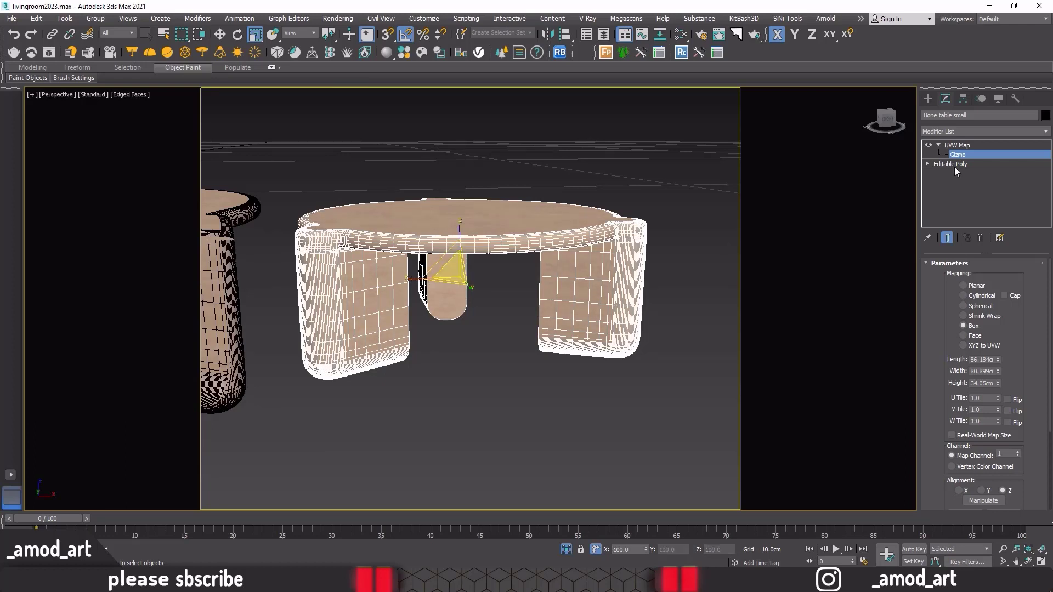
# Exit Gizmo mode, turn off Isolate Selection and zoom out to the whole room.
pyautogui.click(957, 145)
pyautogui.moveTo(714, 190)
pyautogui.keyDown('alt'); pyautogui.mouseDown(button='middle')
pyautogui.moveTo(709, 218)
pyautogui.moveTo(543, 193)
pyautogui.mouseUp(button='middle'); pyautogui.keyUp('alt')
pyautogui.scroll(-2, 545, 193)
pyautogui.scroll(-5, 545, 193)
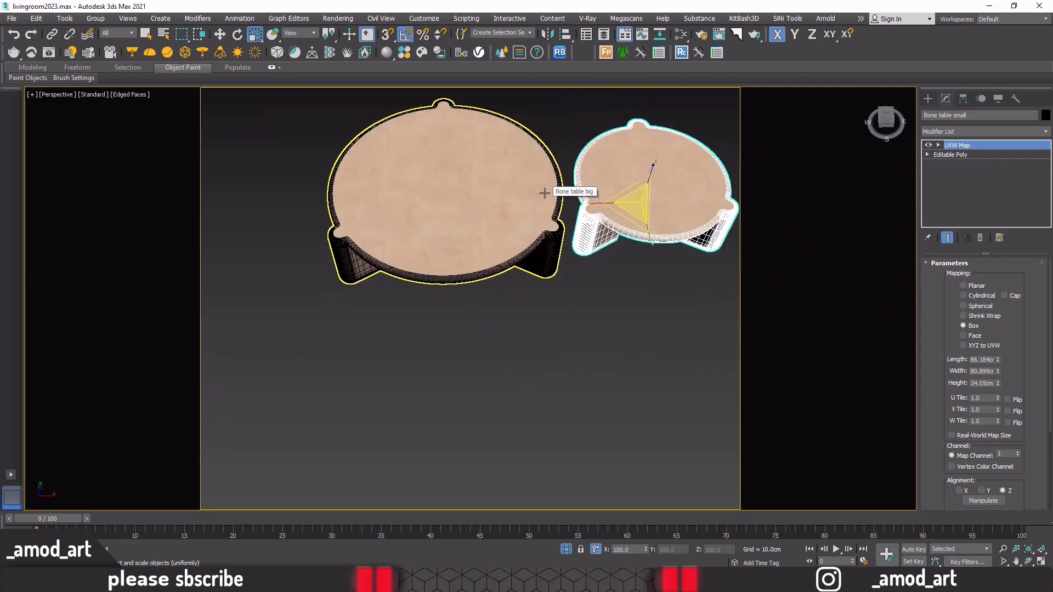
pyautogui.click(566, 549)
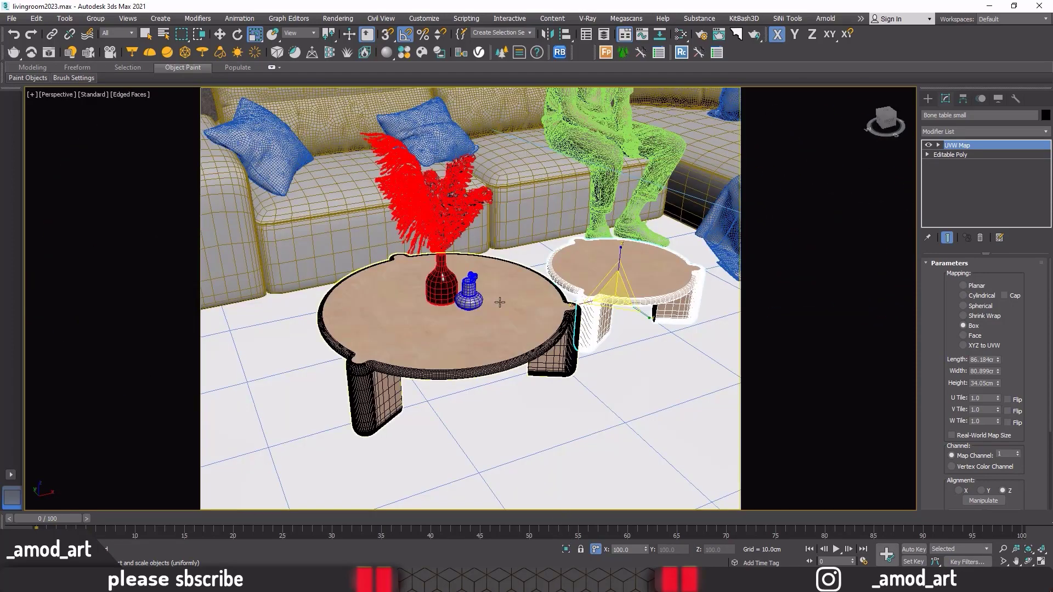
pyautogui.scroll(-3, 498, 298)
pyautogui.scroll(-3, 472, 247)
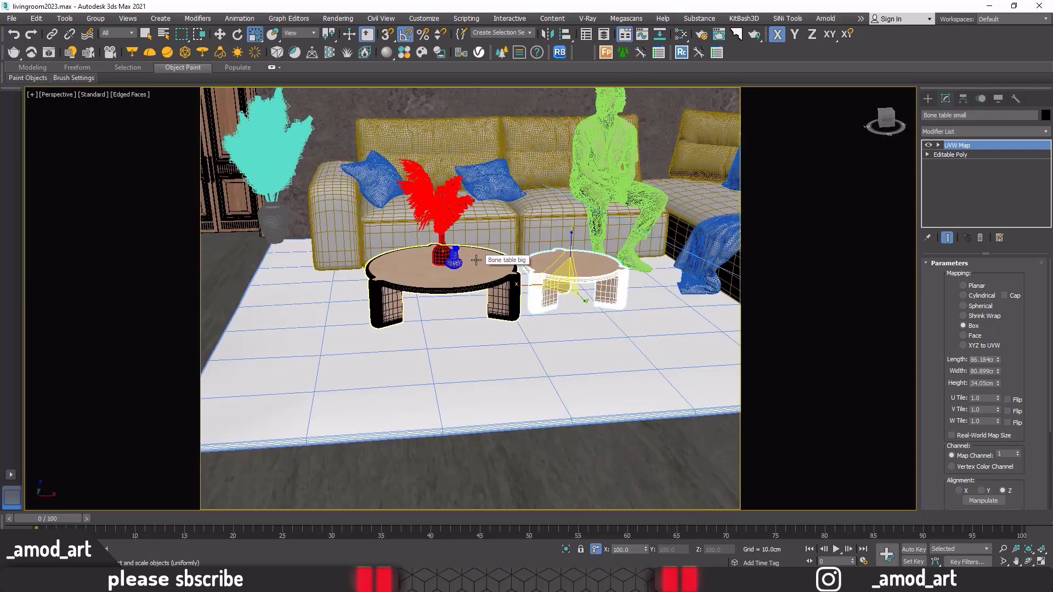
pyautogui.keyDown('alt'); pyautogui.moveTo(446, 189); pyautogui.dragTo(494, 181, button='middle'); pyautogui.keyUp('alt')
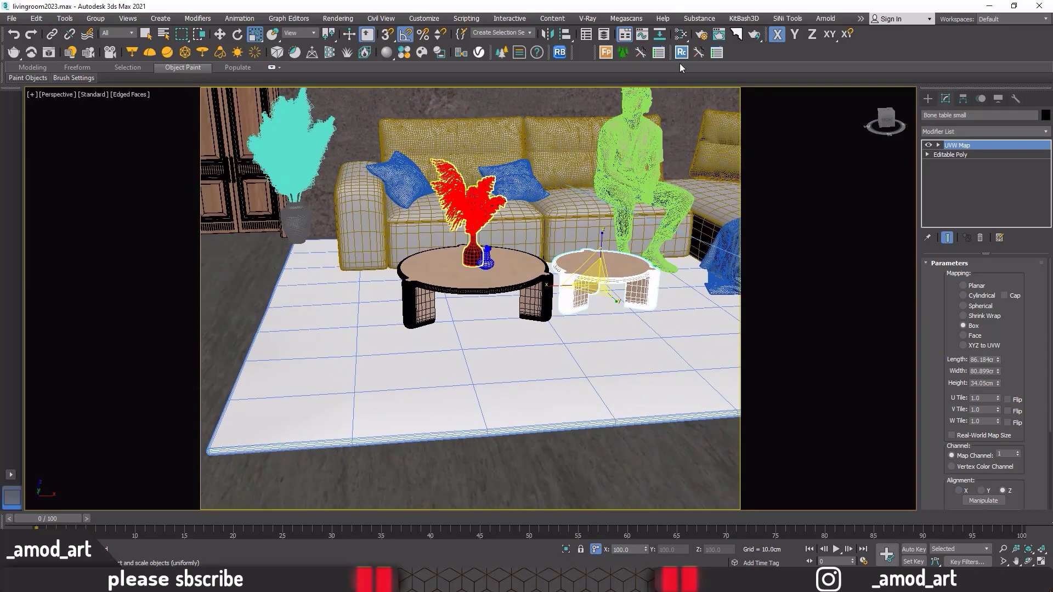
# Open the Slate Material Editor with Plywood_B_50cm loaded.
pyautogui.click(679, 36)
pyautogui.scroll(-2, 670, 247)
pyautogui.scroll(-3, 671, 246)
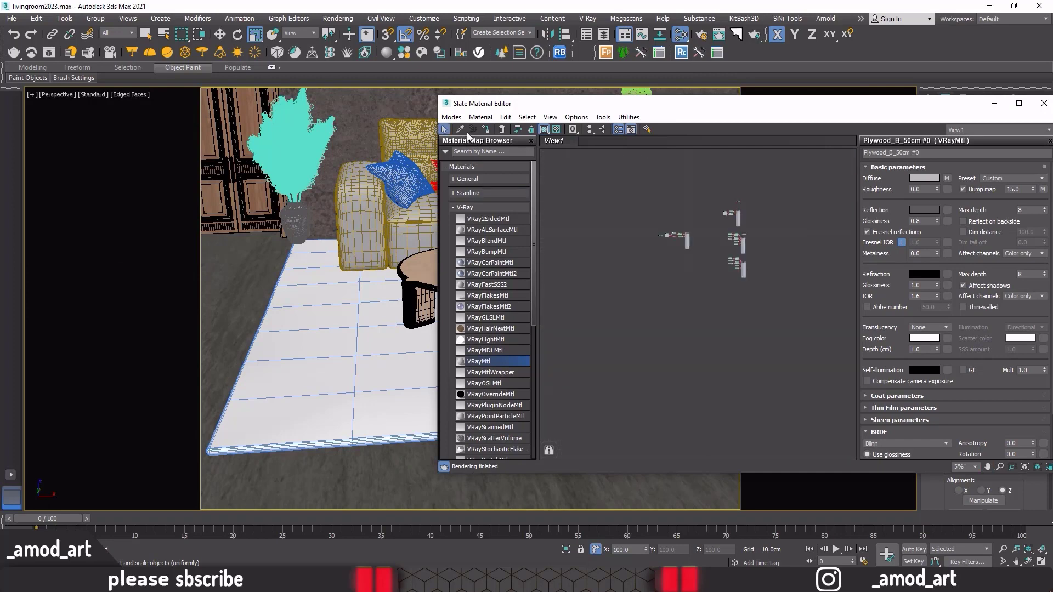
# Pick the rug's rugs3 material into Slate and arrange its nodes.
pyautogui.click(460, 129)
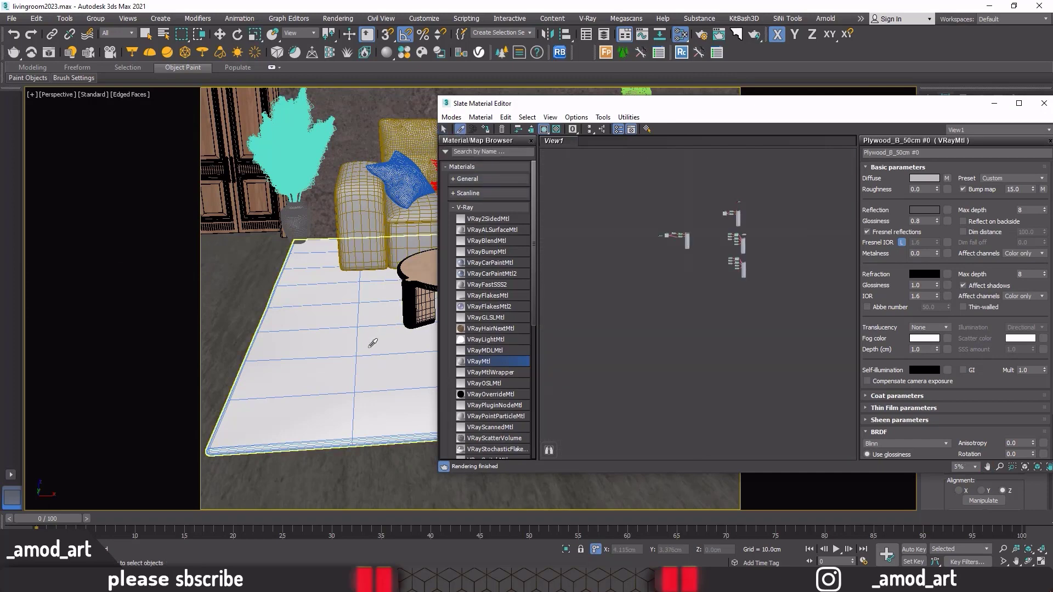
pyautogui.click(347, 378)
pyautogui.scroll(3, 699, 310)
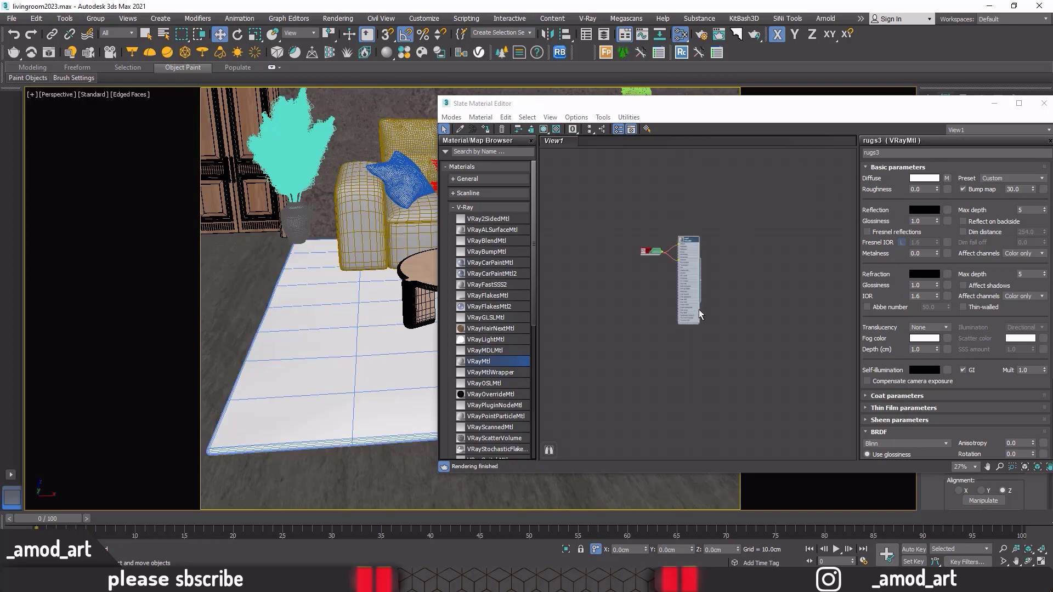
pyautogui.scroll(1, 717, 346)
pyautogui.moveTo(733, 371); pyautogui.dragTo(623, 255)
pyautogui.scroll(3, 626, 258)
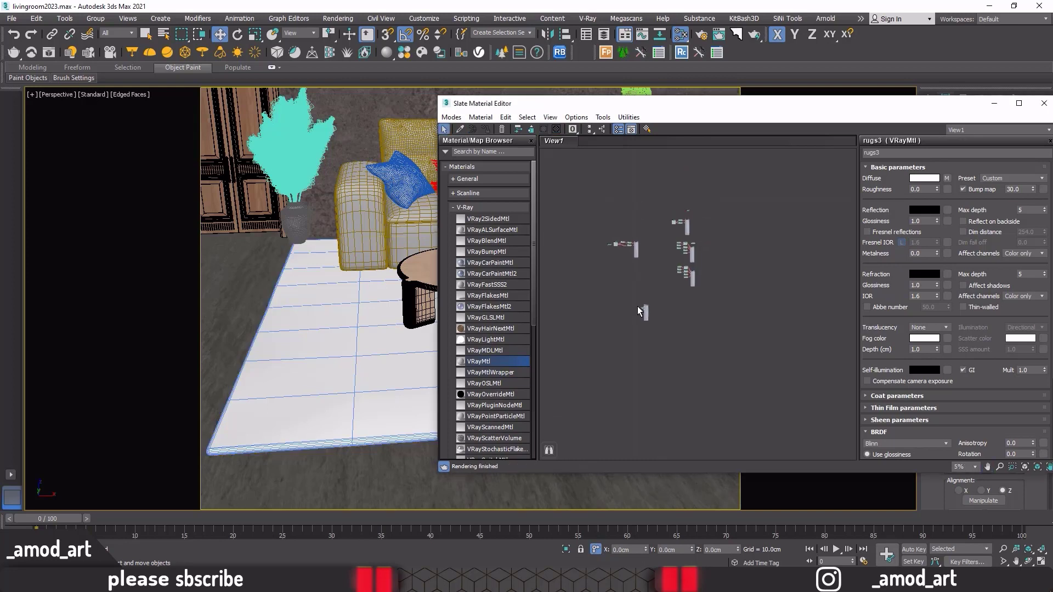
pyautogui.moveTo(671, 308)
pyautogui.mouseDown()
pyautogui.moveTo(634, 159)
pyautogui.moveTo(653, 307)
pyautogui.moveTo(646, 256)
pyautogui.mouseUp()
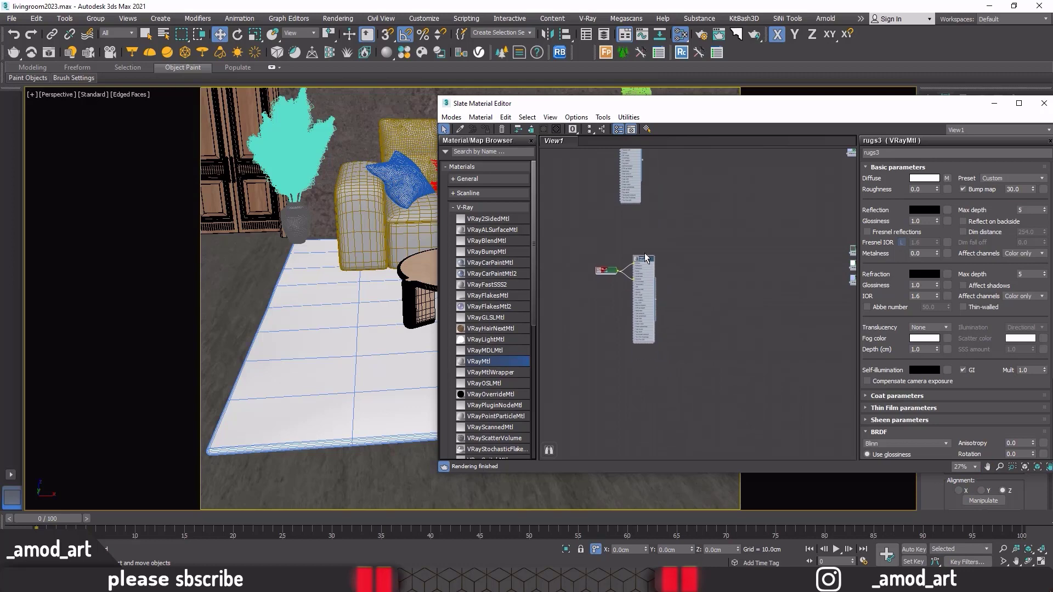
# Lower the rugs3 Displace map amount from 100 to 1.
pyautogui.doubleClick(670, 111)
pyautogui.scroll(3, 312, 258)
pyautogui.scroll(3, 349, 236)
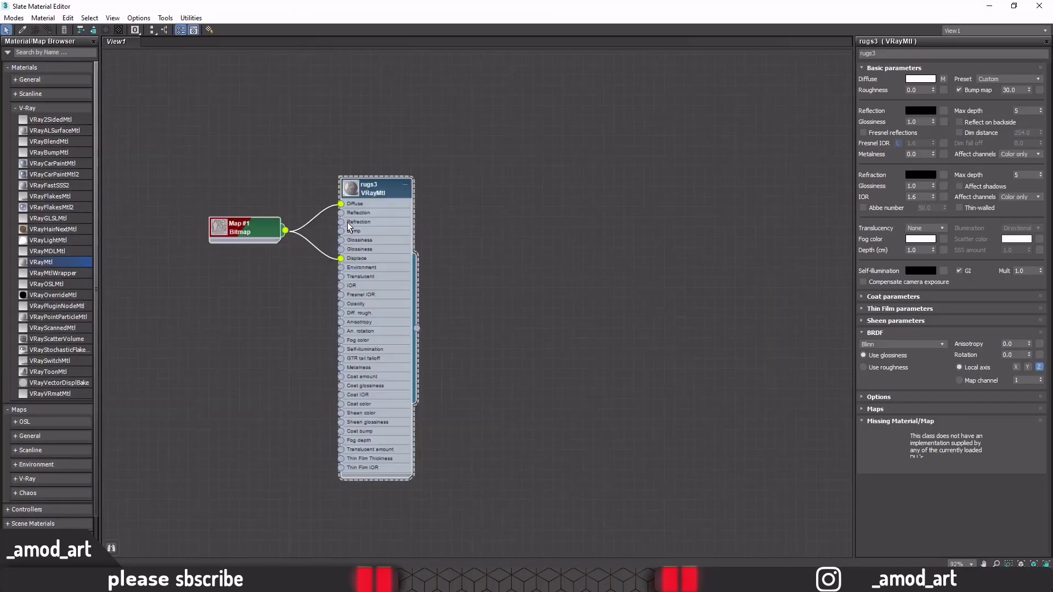
pyautogui.click(876, 409)
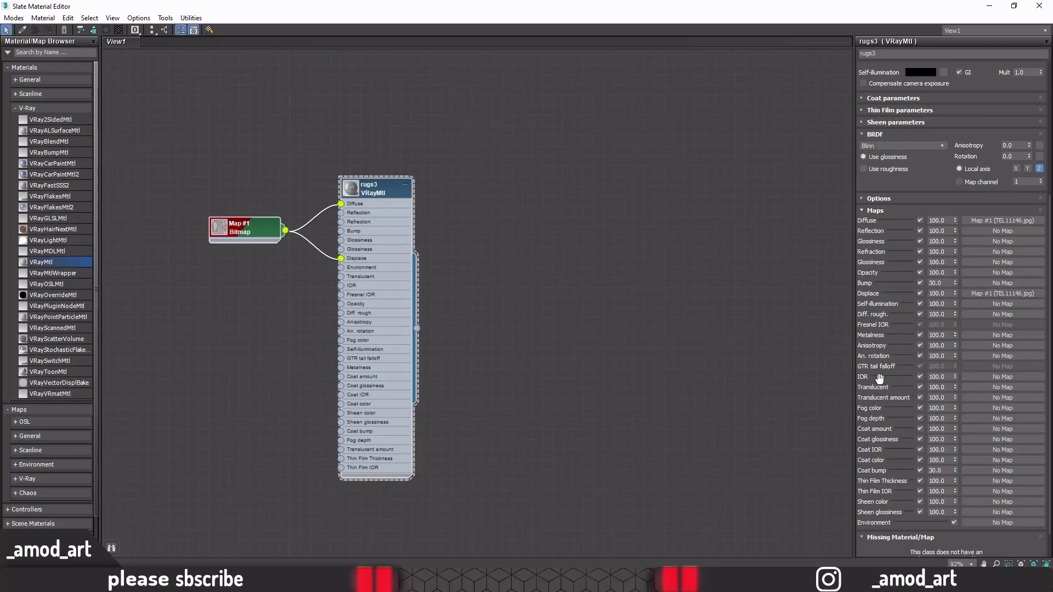
pyautogui.moveTo(947, 294); pyautogui.dragTo(922, 295)
pyautogui.write('1.2')
pyautogui.doubleClick(584, 5)
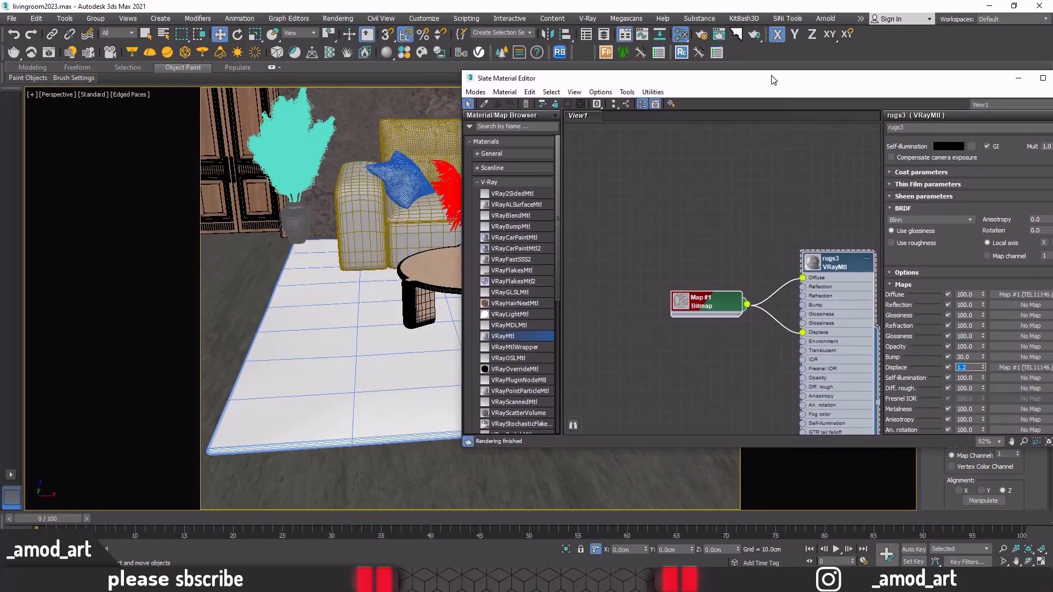
# Close the material editor and select the Line002 shell surface.
pyautogui.click(911, 103)
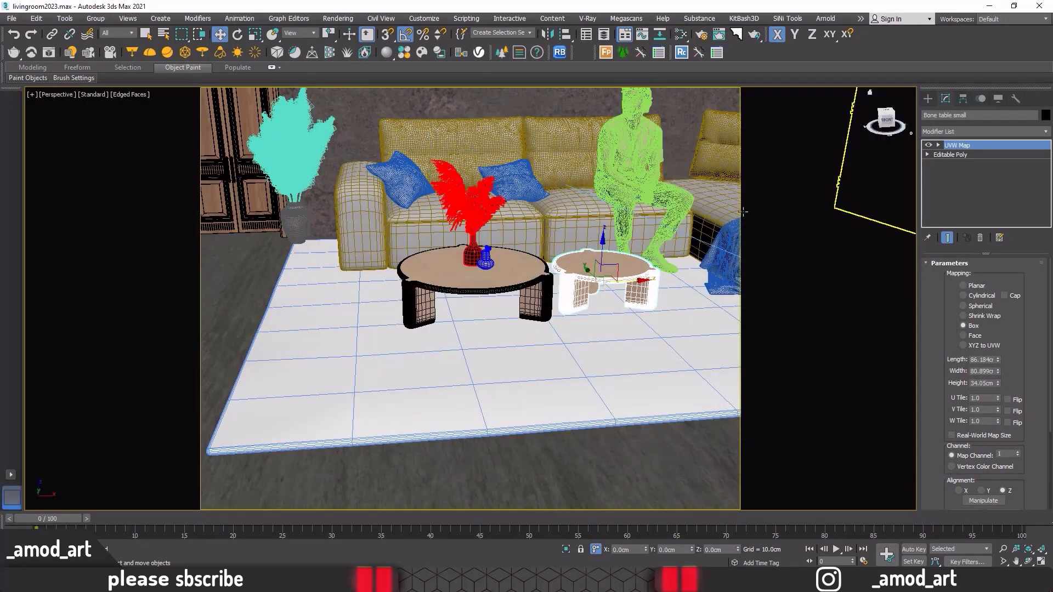
pyautogui.moveTo(589, 296); pyautogui.dragTo(521, 293, button='middle')
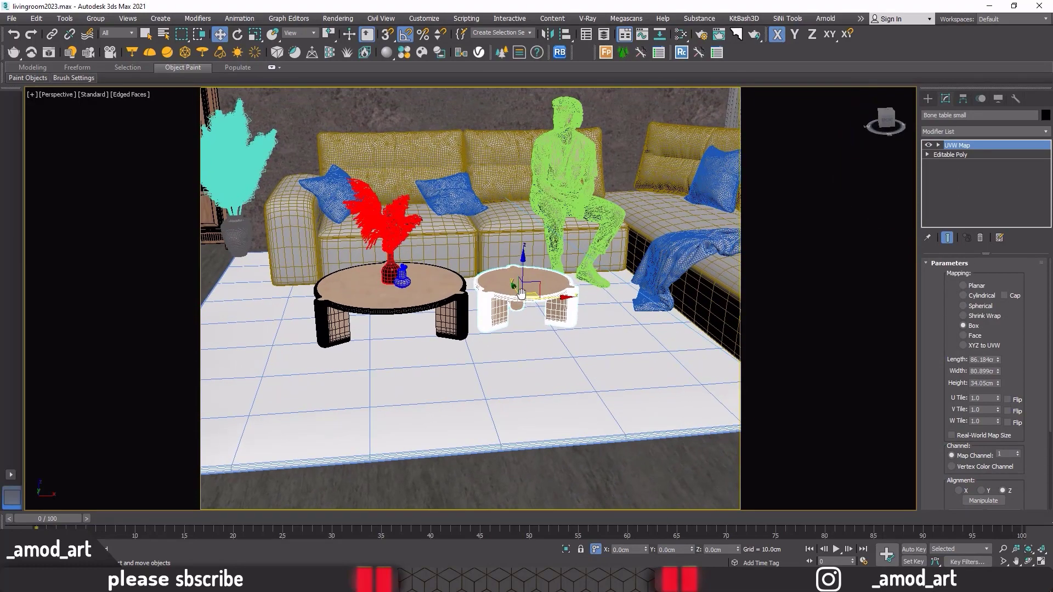
pyautogui.scroll(-2, 523, 286)
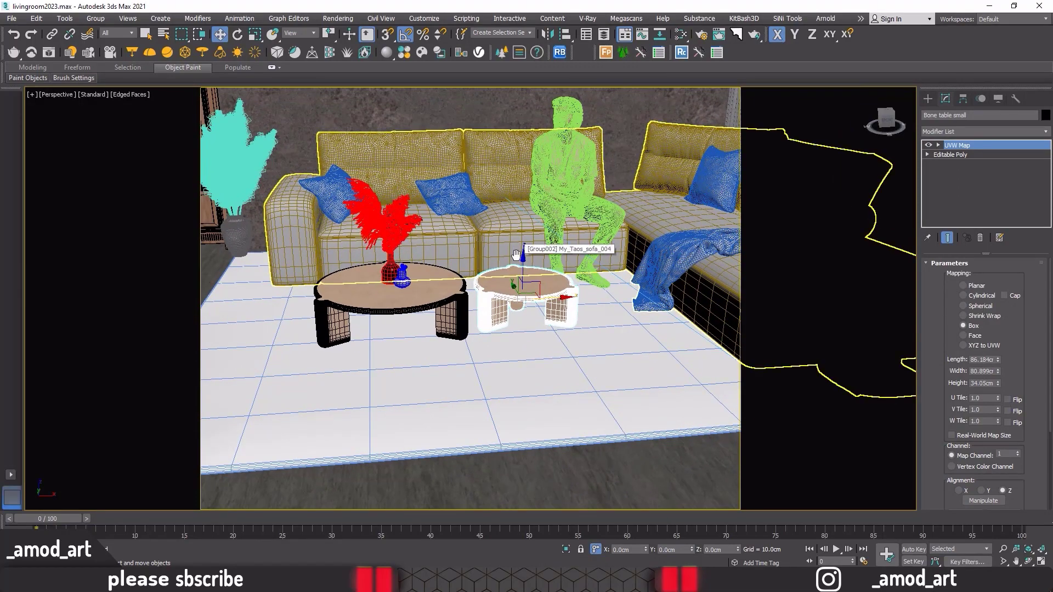
pyautogui.scroll(-2, 493, 263)
pyautogui.scroll(-3, 480, 266)
pyautogui.scroll(-2, 481, 265)
pyautogui.scroll(-2, 475, 238)
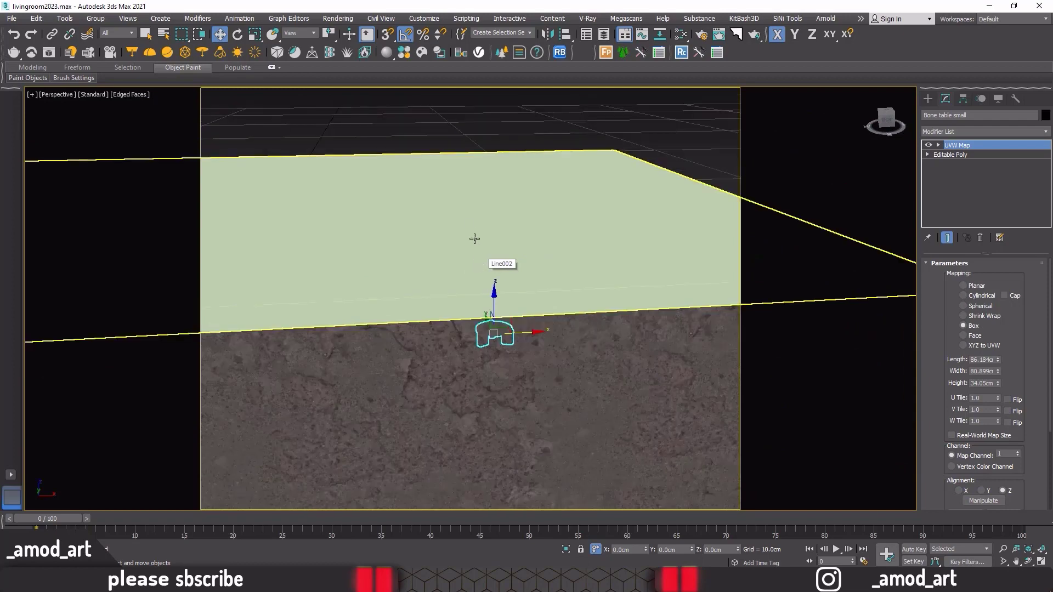
pyautogui.click(468, 229)
# Assign the floor VRayMtl to Line002 and close the Slate editor.
pyautogui.click(680, 34)
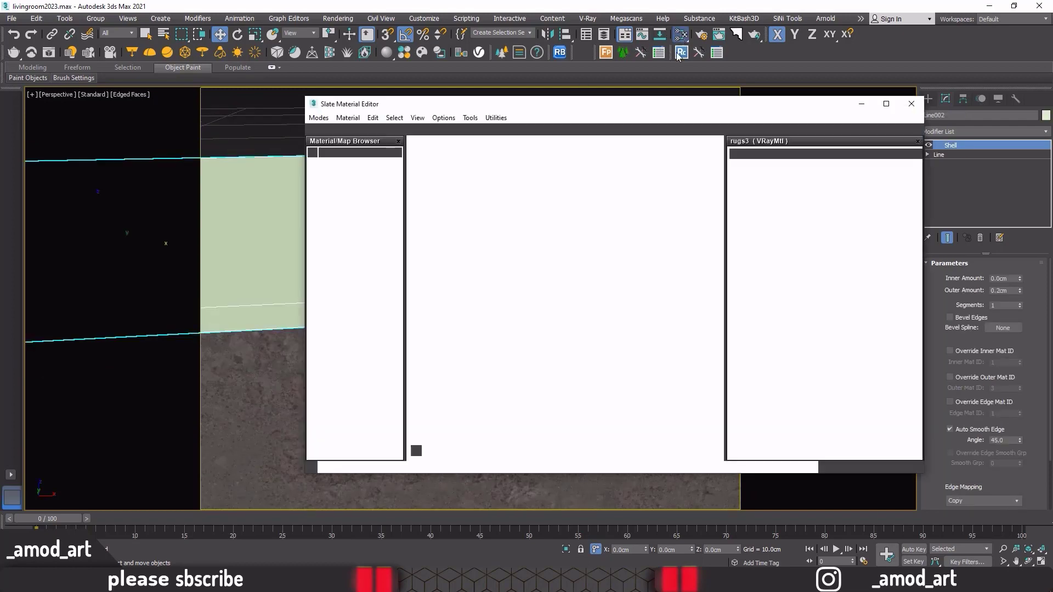
pyautogui.scroll(-3, 480, 226)
pyautogui.scroll(-3, 571, 254)
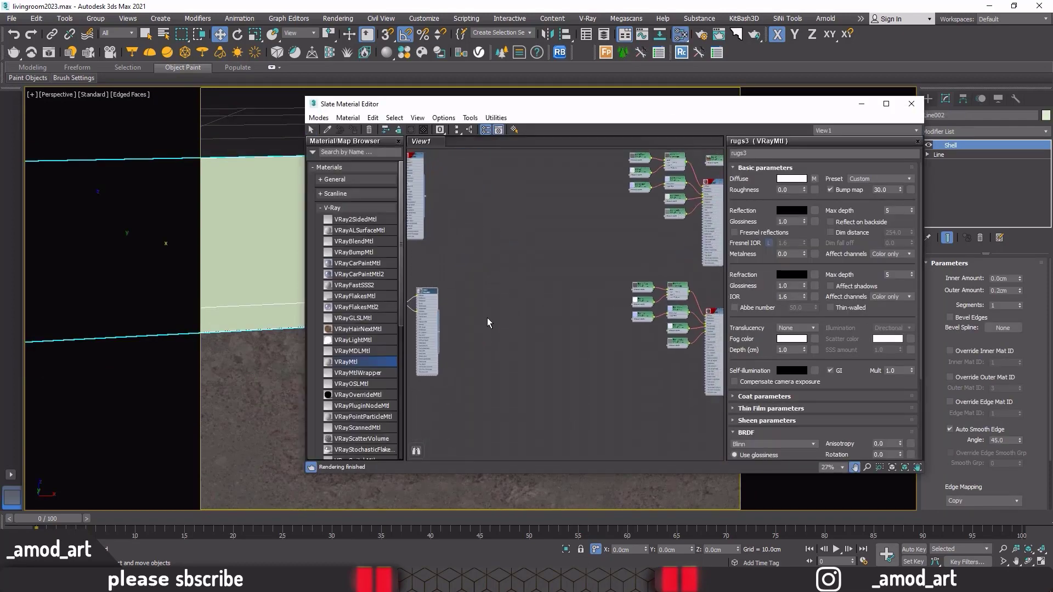
pyautogui.scroll(-2, 487, 318)
pyautogui.moveTo(548, 282); pyautogui.dragTo(502, 266, button='middle')
pyautogui.scroll(3, 587, 324)
pyautogui.scroll(3, 598, 327)
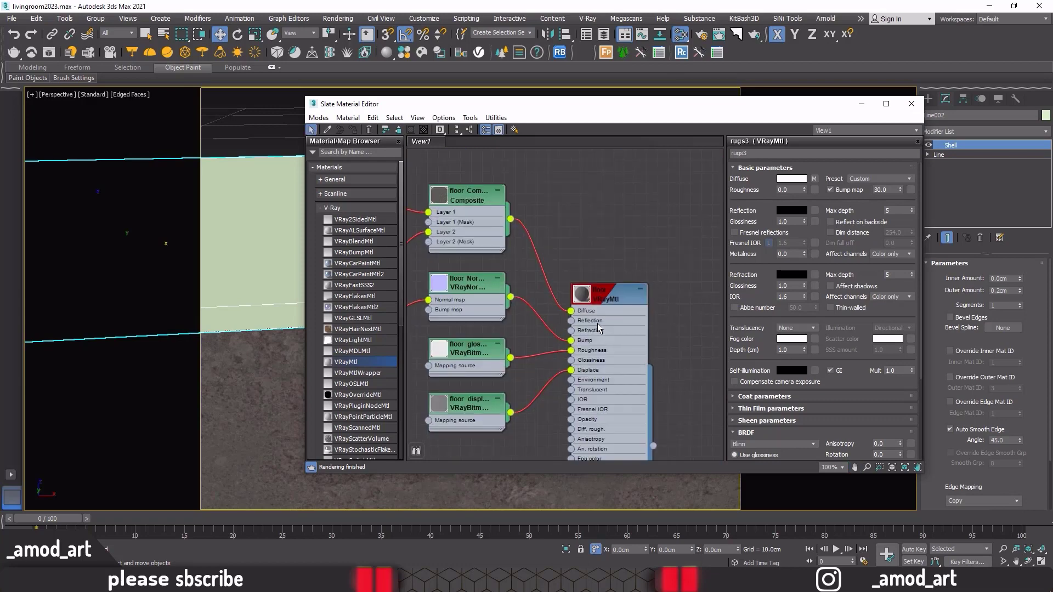
pyautogui.doubleClick(600, 298)
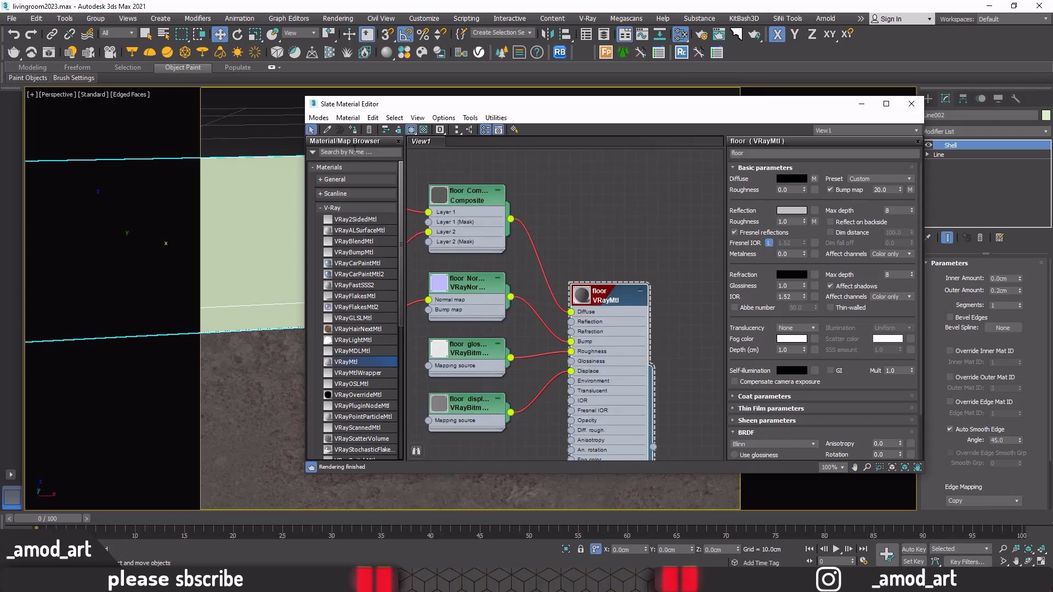
pyautogui.click(353, 130)
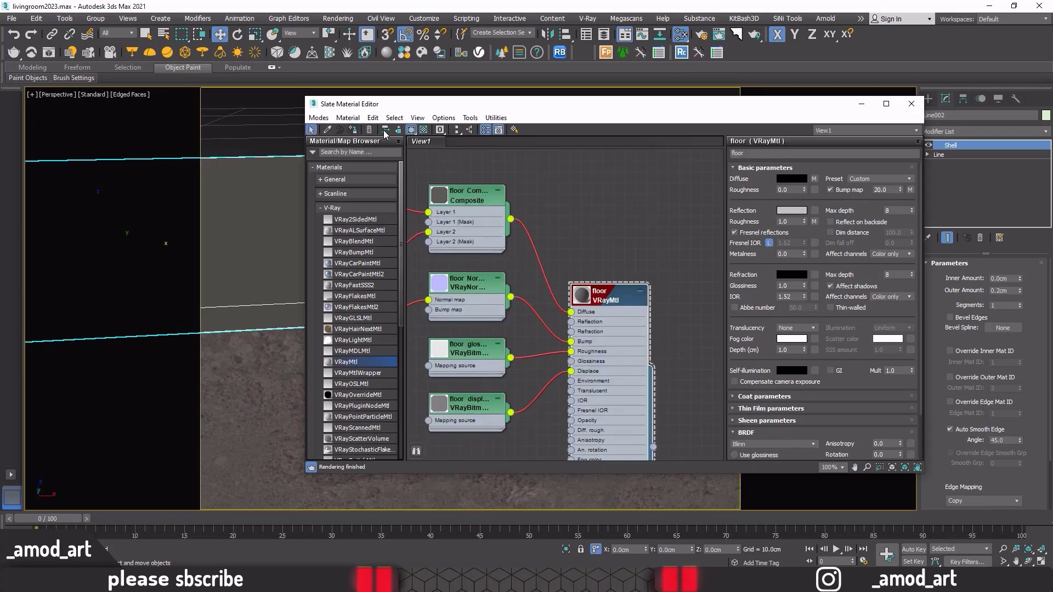
pyautogui.click(912, 106)
pyautogui.click(953, 130)
# Add a Box UVW Map to Line002 and narrow its width to 4.774cm.
pyautogui.press('u')
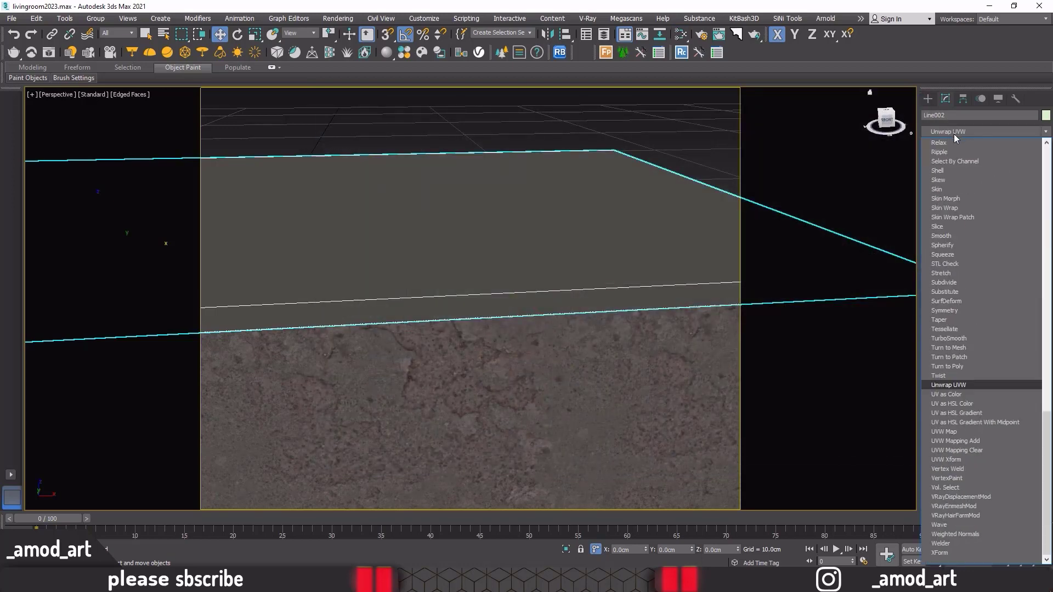
pyautogui.click(946, 432)
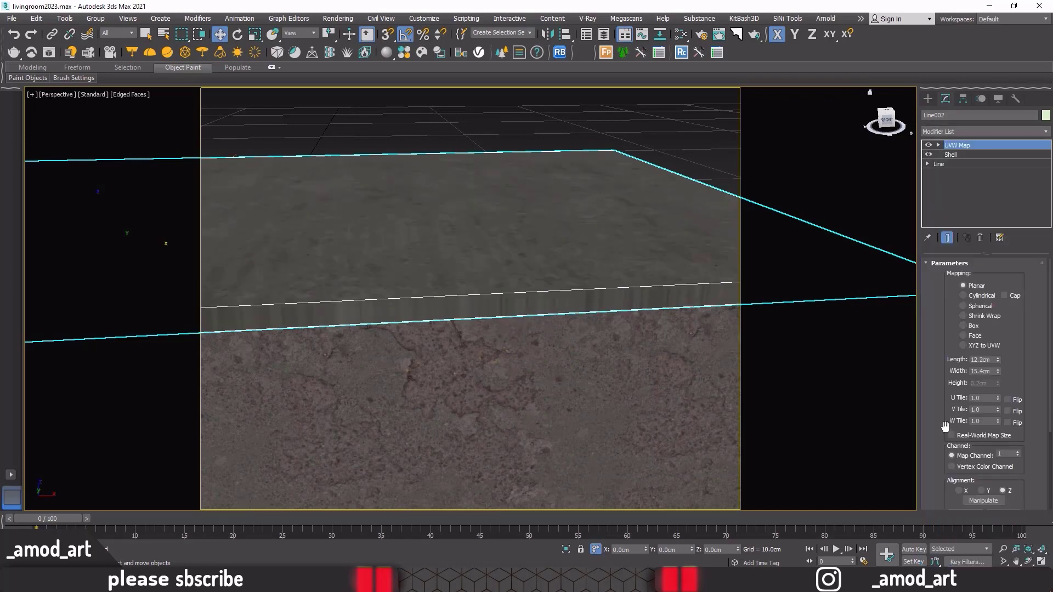
pyautogui.click(964, 326)
pyautogui.moveTo(998, 368); pyautogui.dragTo(1000, 408)
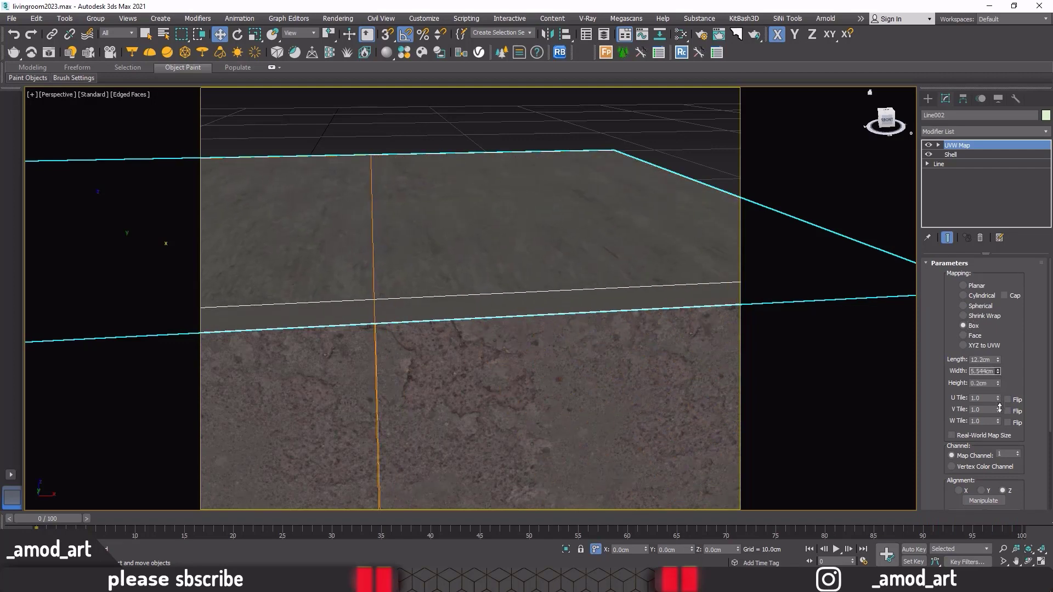
pyautogui.moveTo(1000, 409); pyautogui.dragTo(1000, 414)
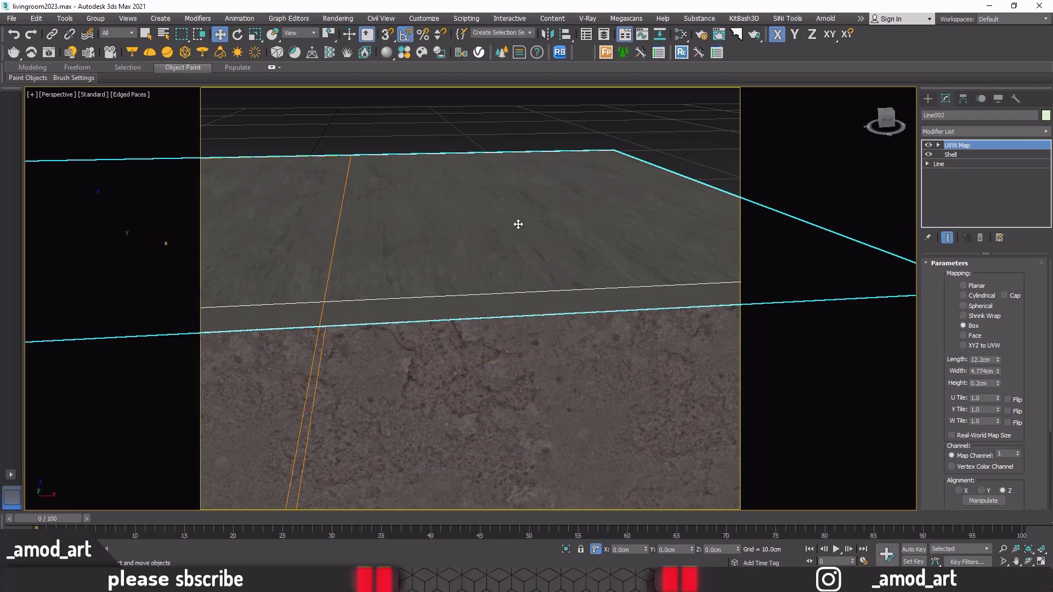
# Switch to the camera view with safe frames shown.
pyautogui.press('c')
pyautogui.hotkey('shift', 'f')
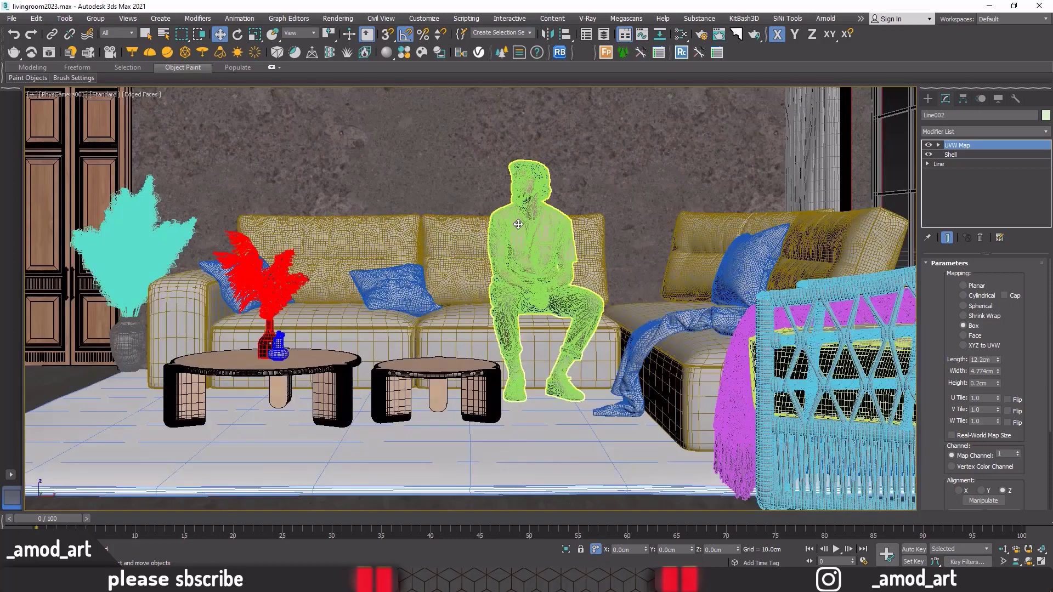
pyautogui.hotkey('alt', 'w')
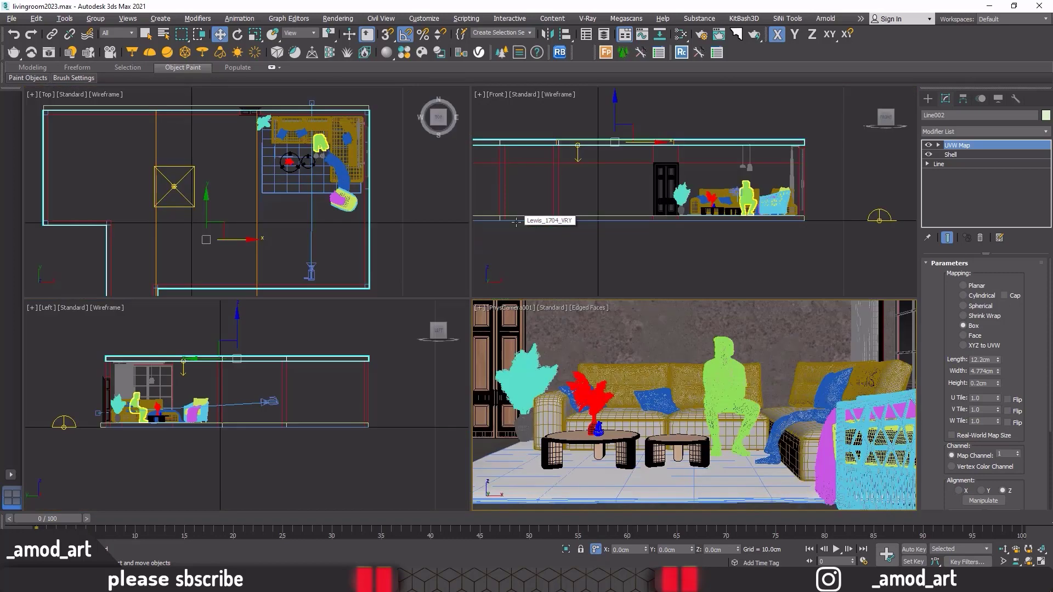
pyautogui.hotkey('shift', 'f')
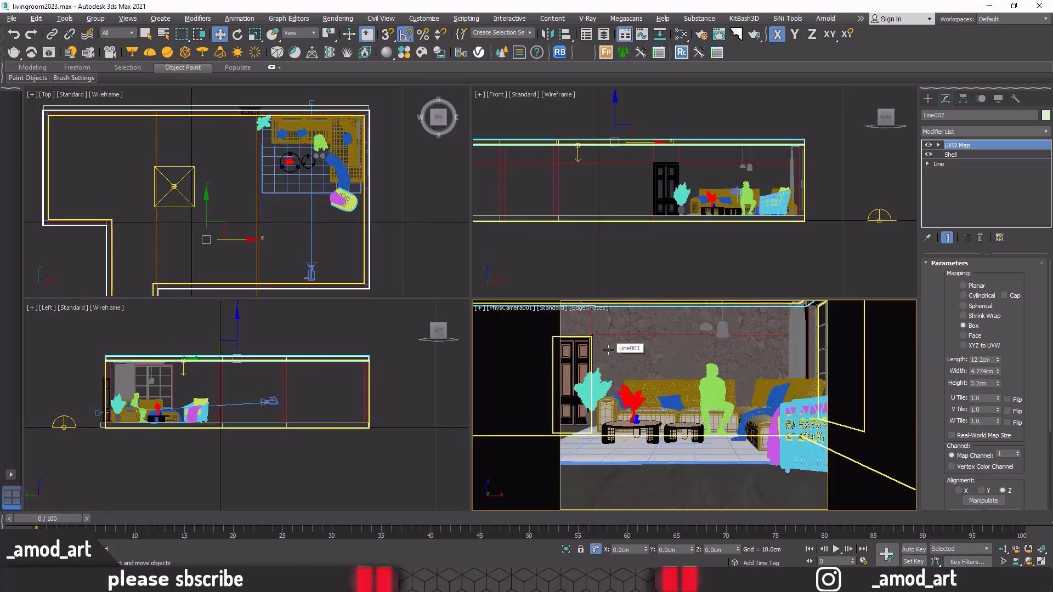
pyautogui.rightClick(229, 195)
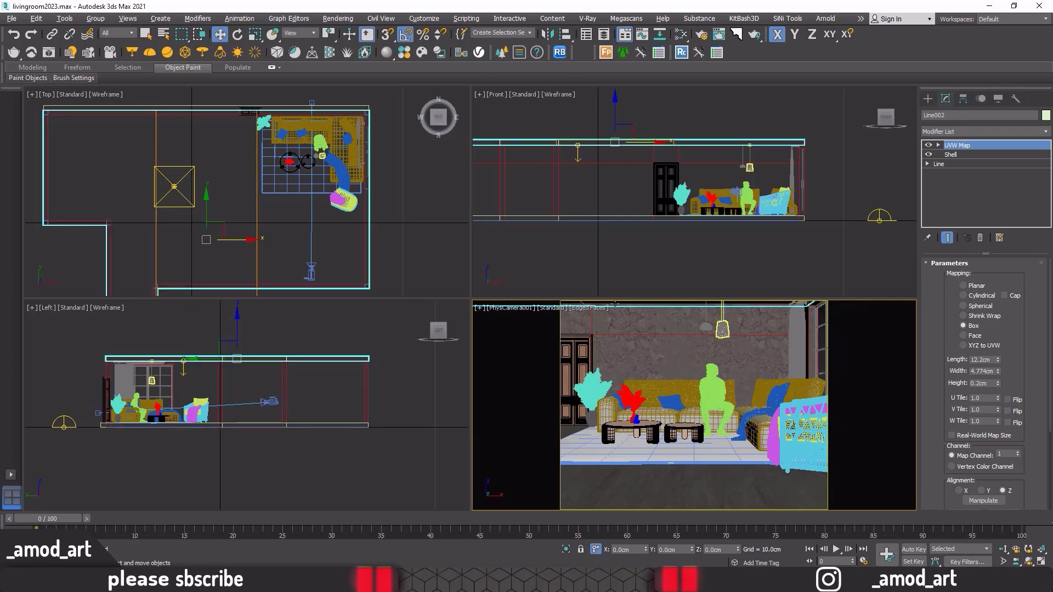
# Cancel the render, confirm the 650 x 509 output size and open the V-Ray Frame Buffer.
pyautogui.click(701, 36)
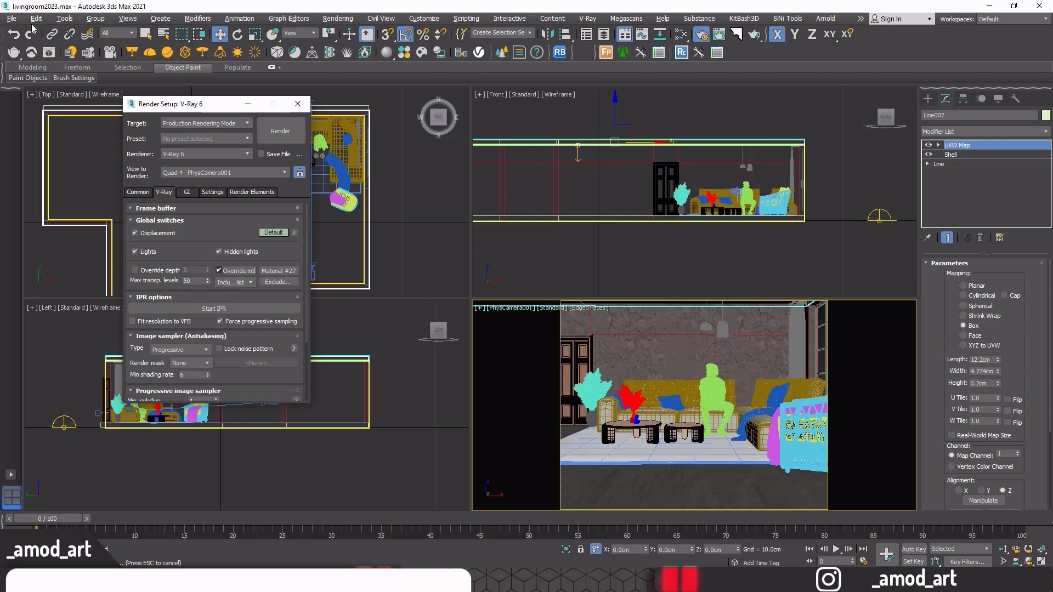
pyautogui.press('Escape')
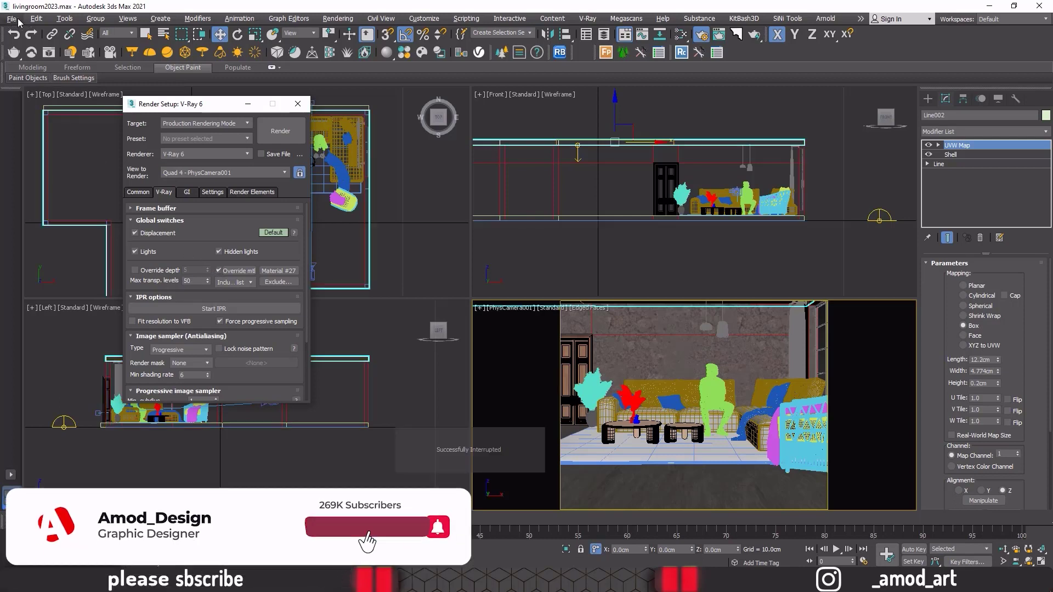
pyautogui.click(14, 21)
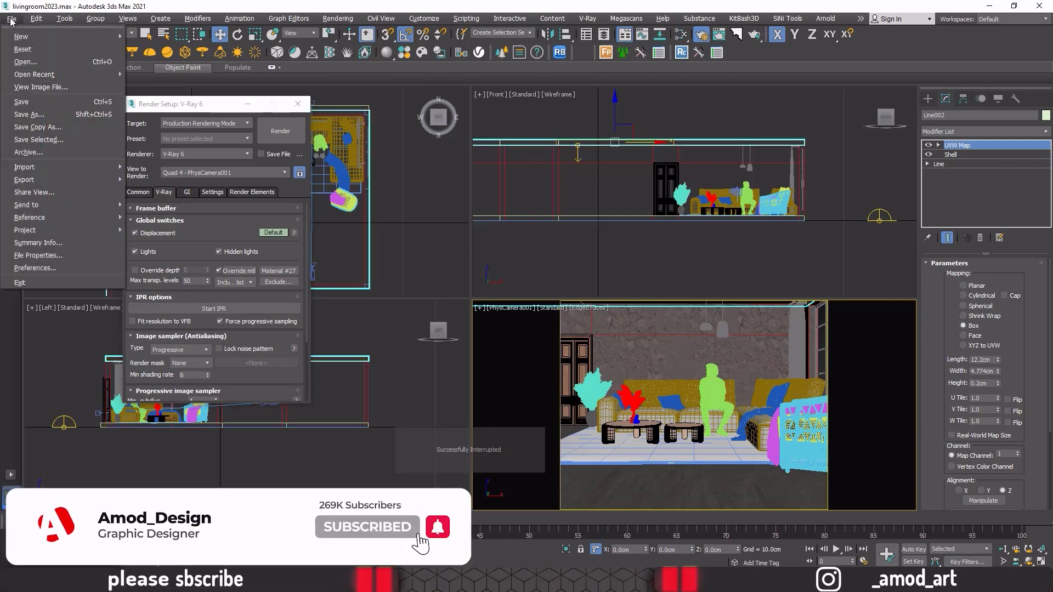
pyautogui.click(24, 100)
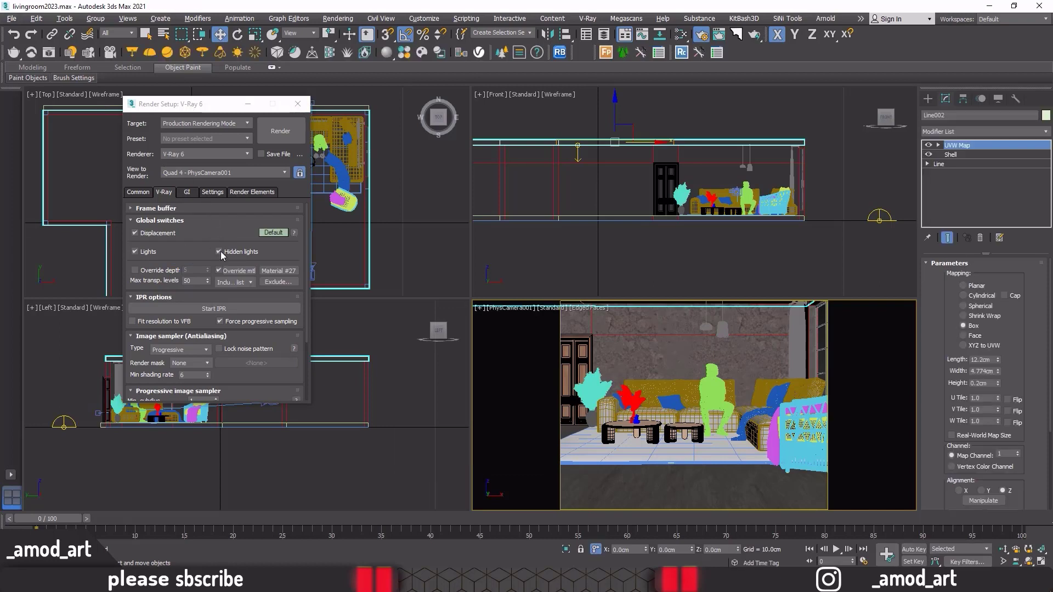
pyautogui.click(140, 193)
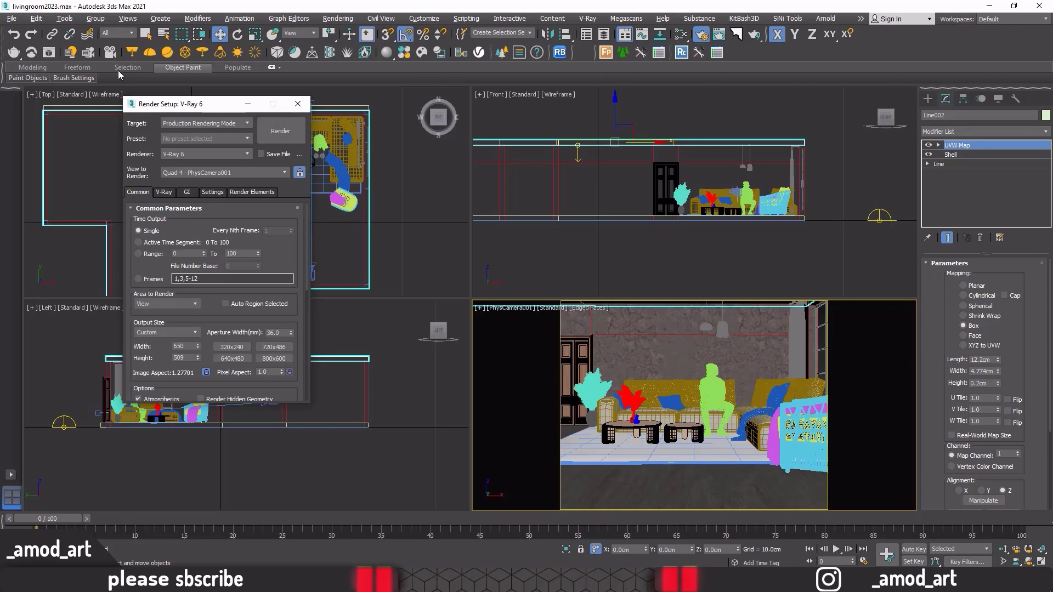
pyautogui.click(50, 53)
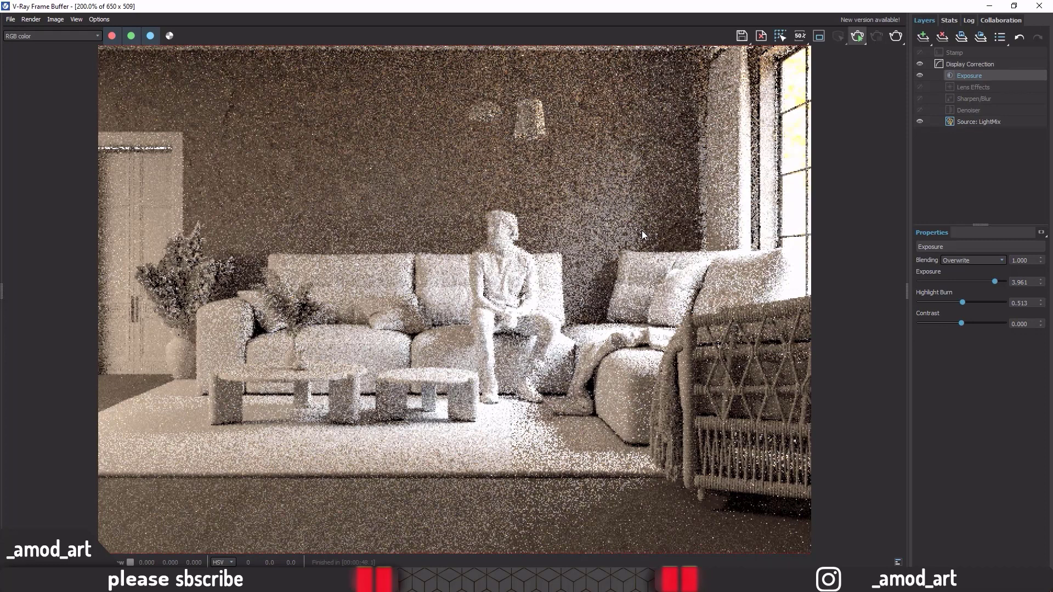
# Run an interactive render at 100% view, raise exposure to 4.221, then stop it.
pyautogui.click(857, 36)
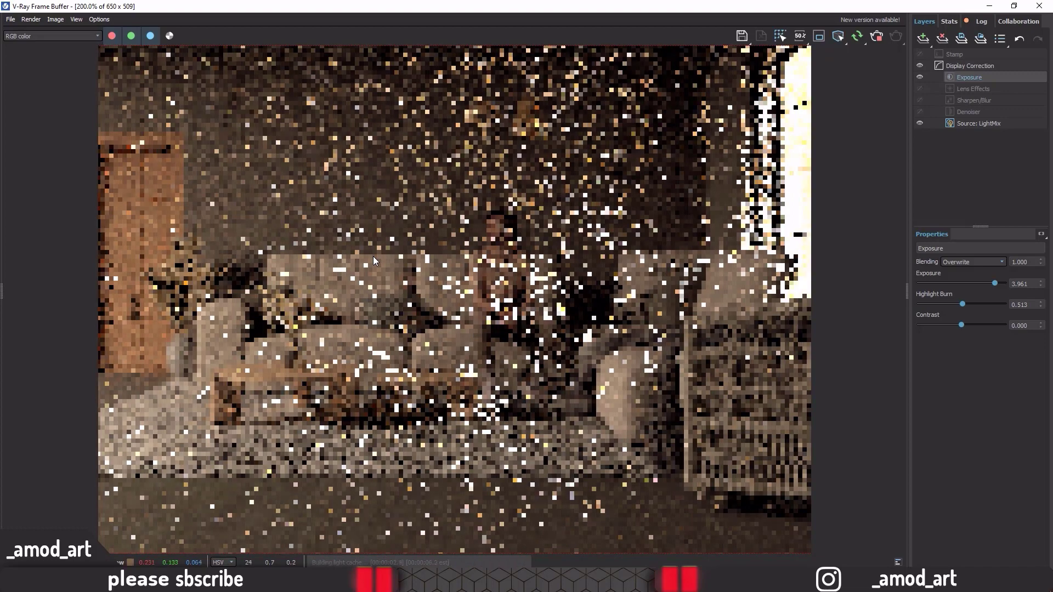
pyautogui.doubleClick(380, 250)
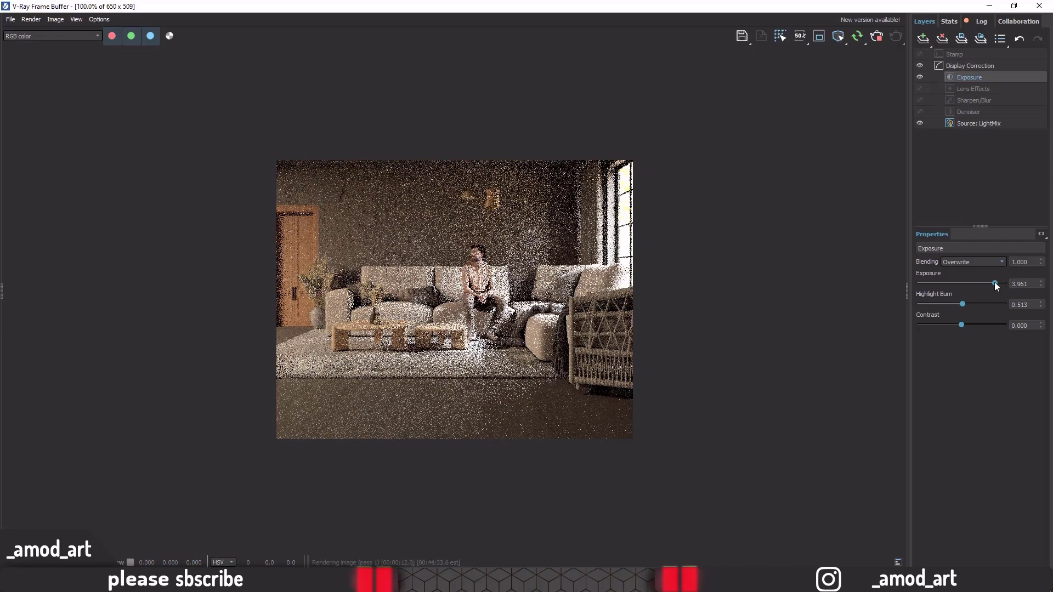
pyautogui.moveTo(994, 283); pyautogui.dragTo(997, 283)
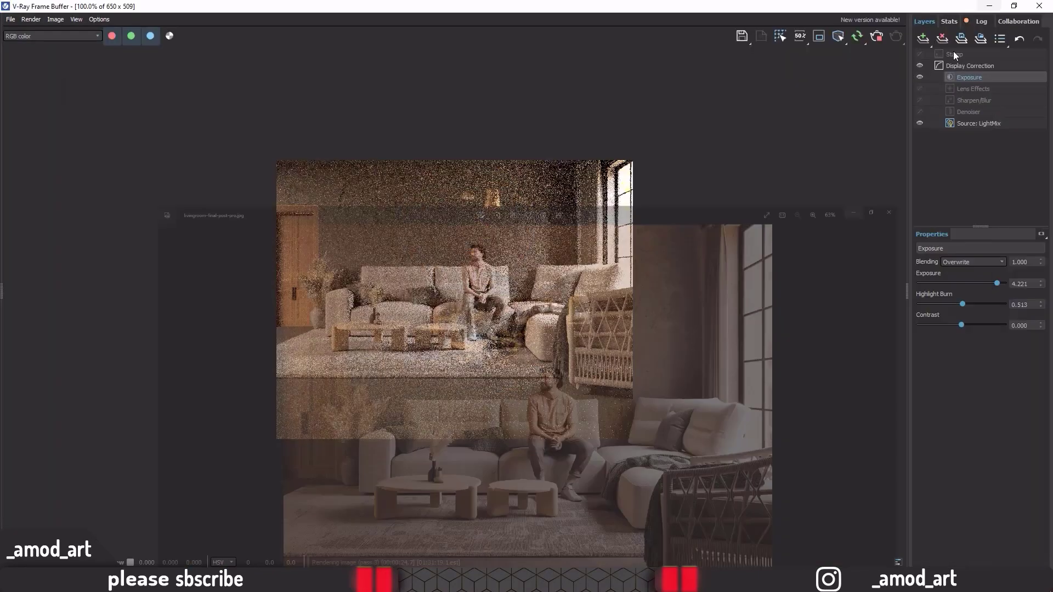
pyautogui.click(990, 9)
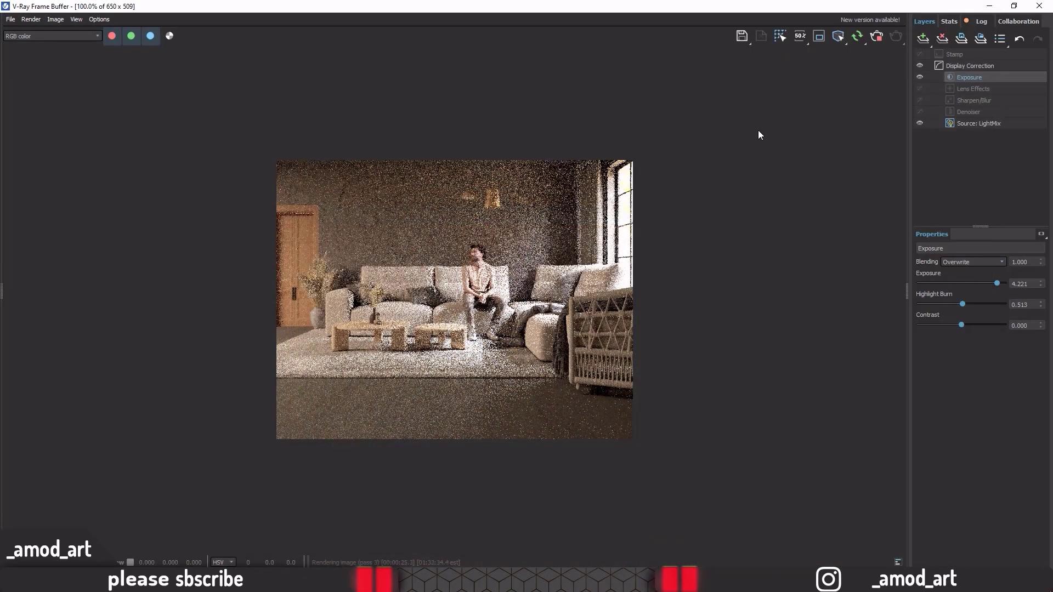
pyautogui.click(877, 37)
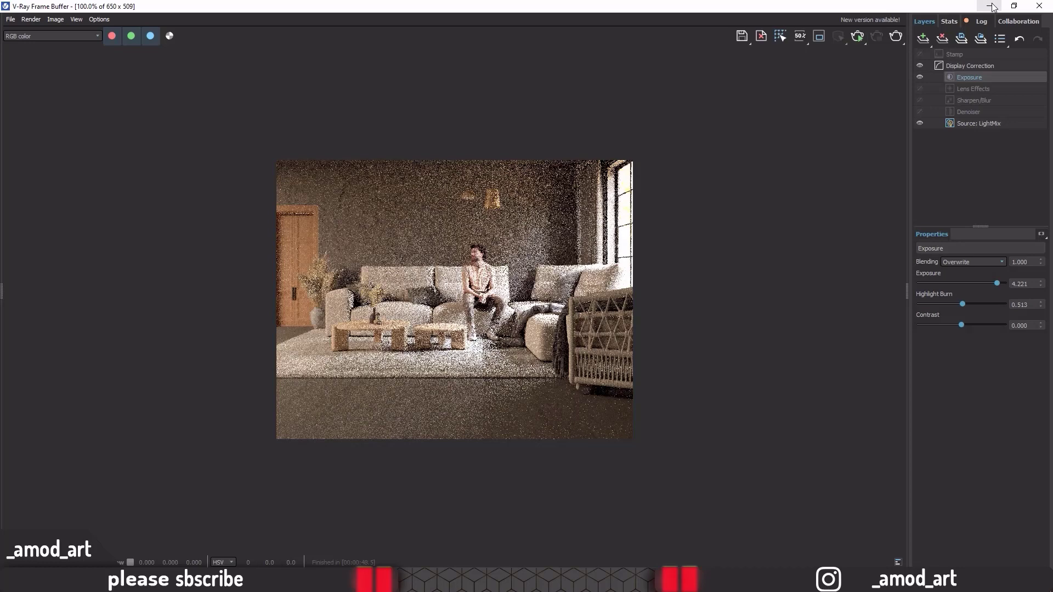
# Close Render Setup and drag out a standard cylinder beside the room in the maximized Top view.
pyautogui.click(993, 6)
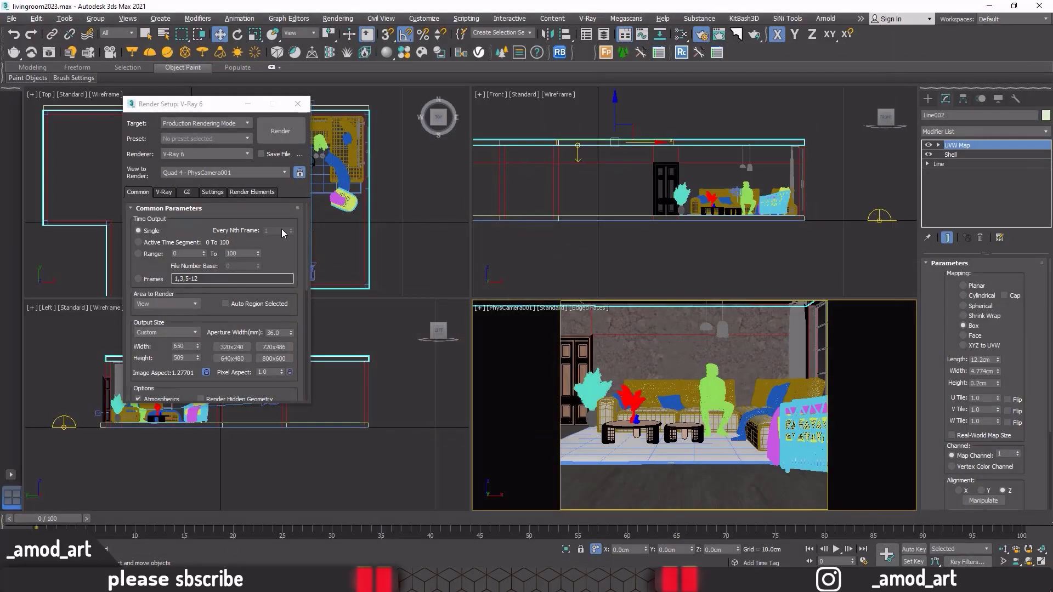
pyautogui.click(298, 104)
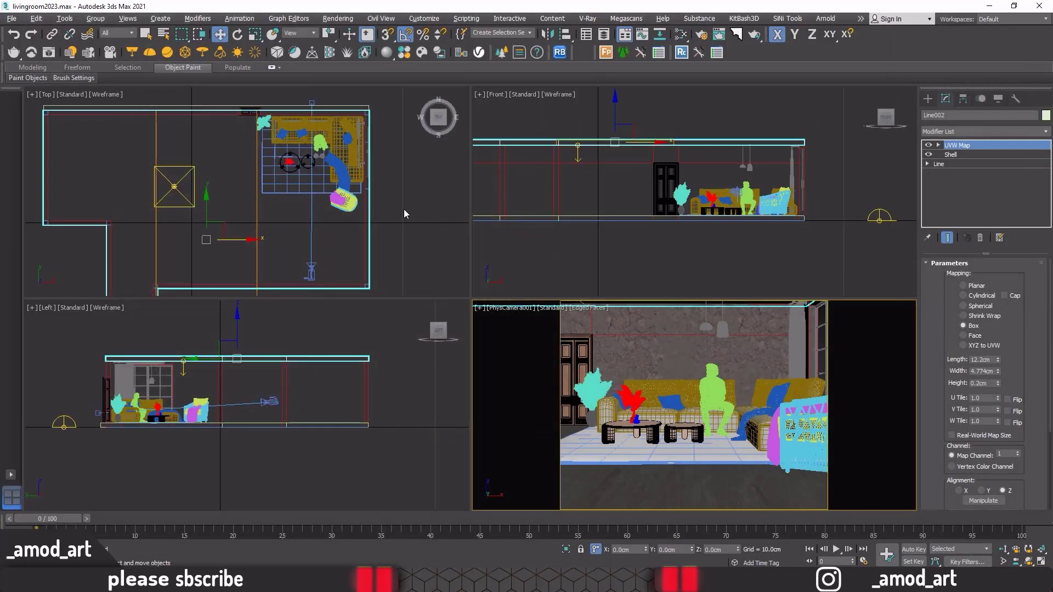
pyautogui.rightClick(403, 209)
pyautogui.hotkey('alt', 'w')
pyautogui.scroll(3, 406, 228)
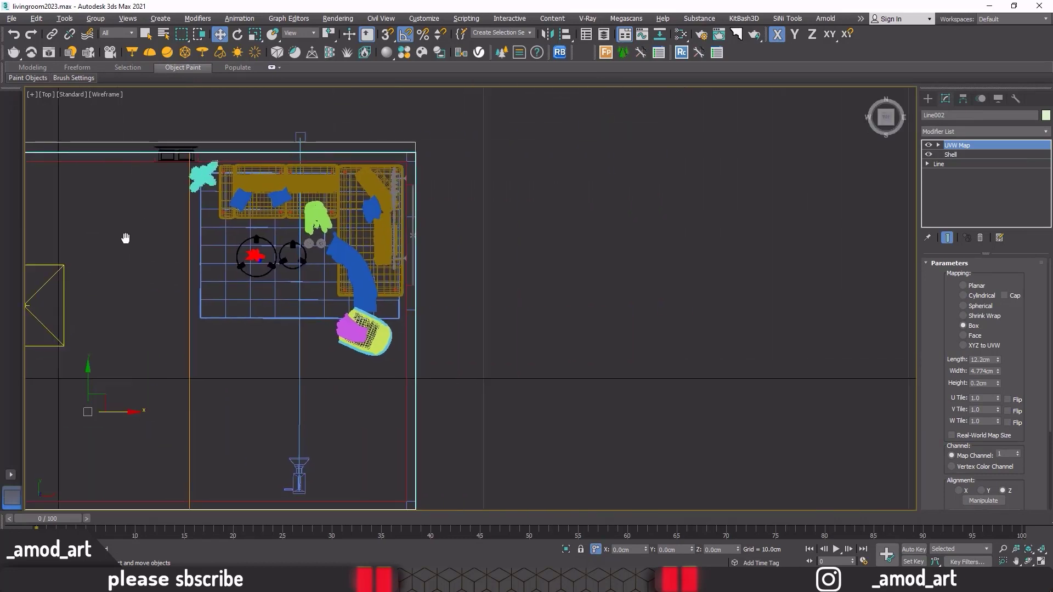
pyautogui.moveTo(340, 221); pyautogui.dragTo(291, 215, button='middle')
pyautogui.click(927, 99)
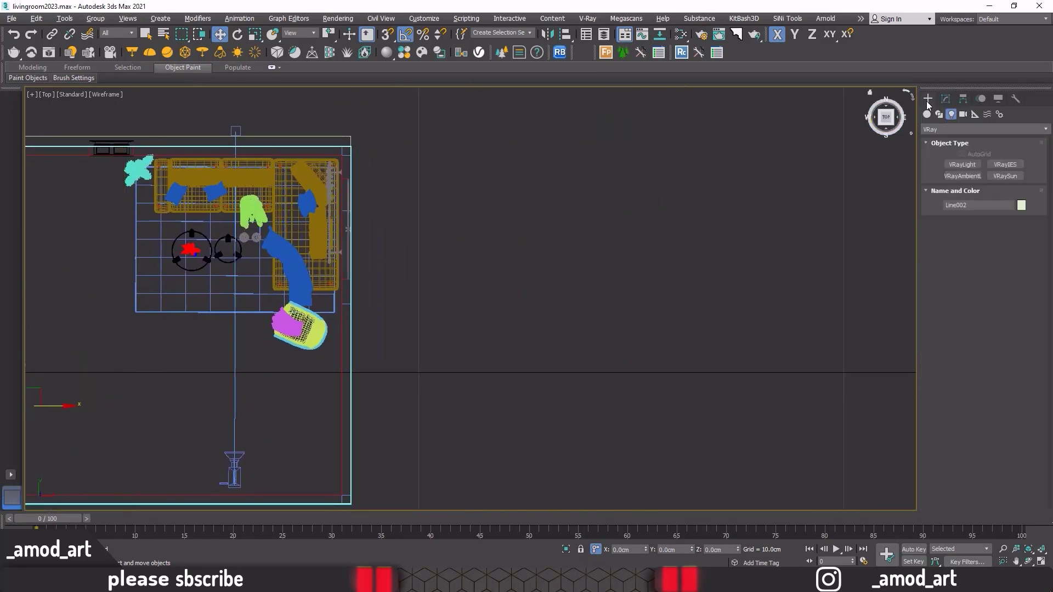
pyautogui.click(928, 114)
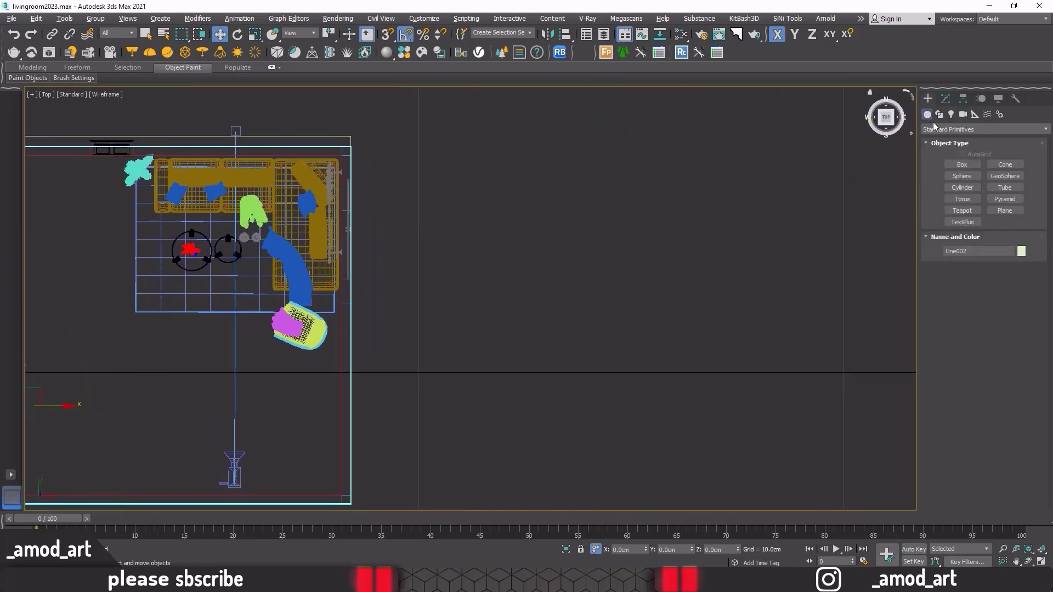
pyautogui.click(962, 187)
pyautogui.moveTo(553, 253); pyautogui.dragTo(561, 202)
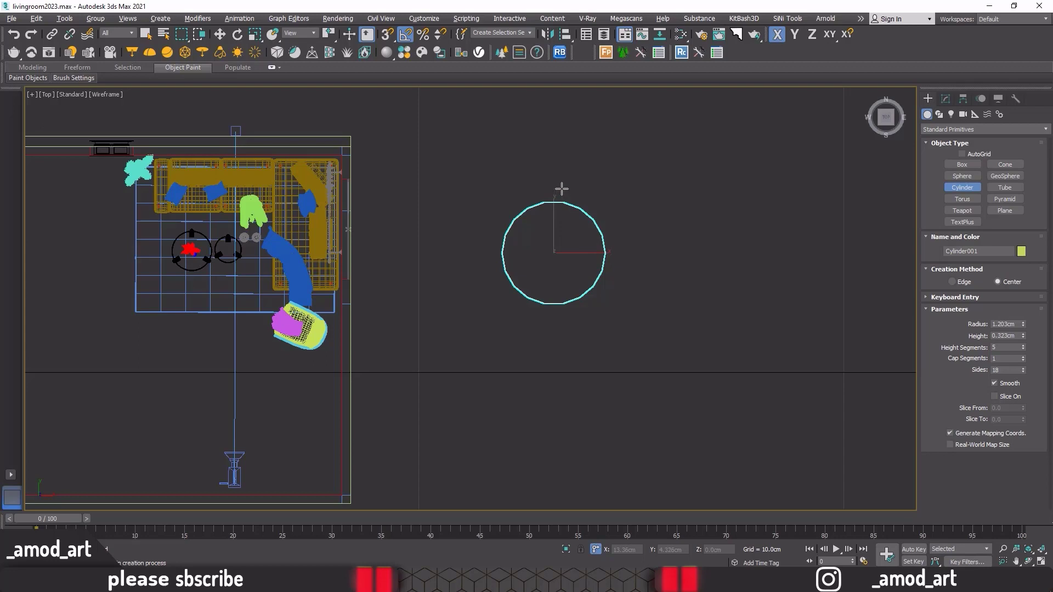
# Flatten the cylinder's height to 0.063cm, working in the maximized Front view.
pyautogui.hotkey('alt', 'w')
pyautogui.middleClick(804, 268)
pyautogui.hotkey('alt', 'w')
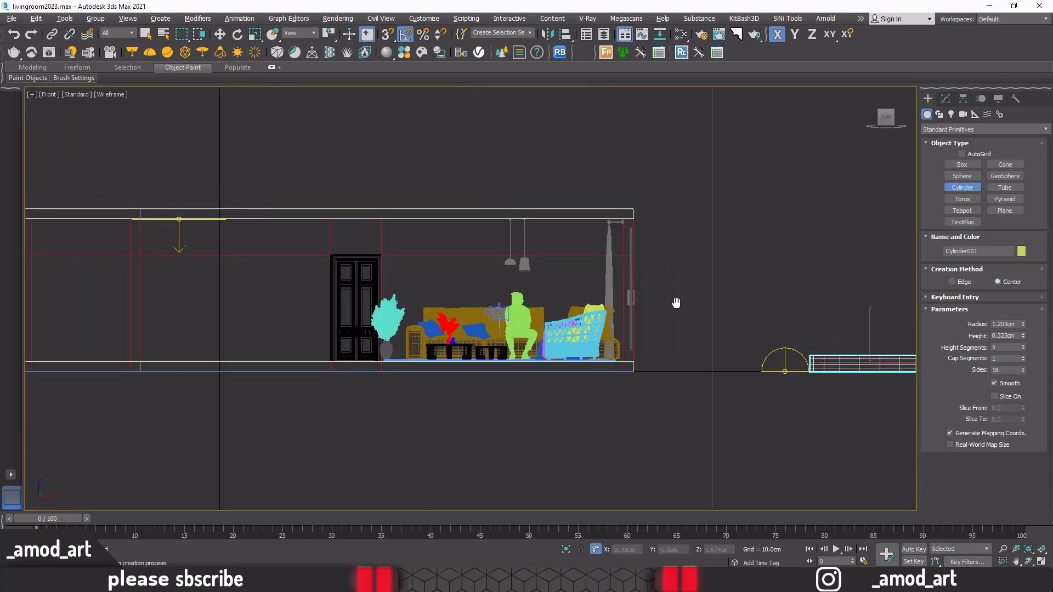
pyautogui.moveTo(676, 303); pyautogui.dragTo(442, 287, button='middle')
pyautogui.click(945, 101)
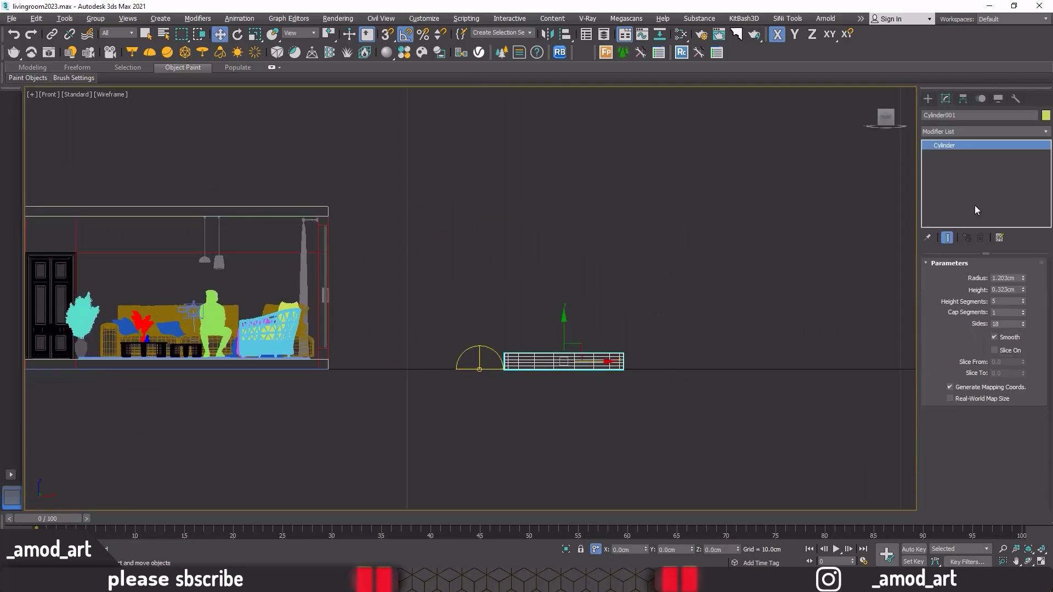
pyautogui.moveTo(1023, 291); pyautogui.dragTo(1024, 300)
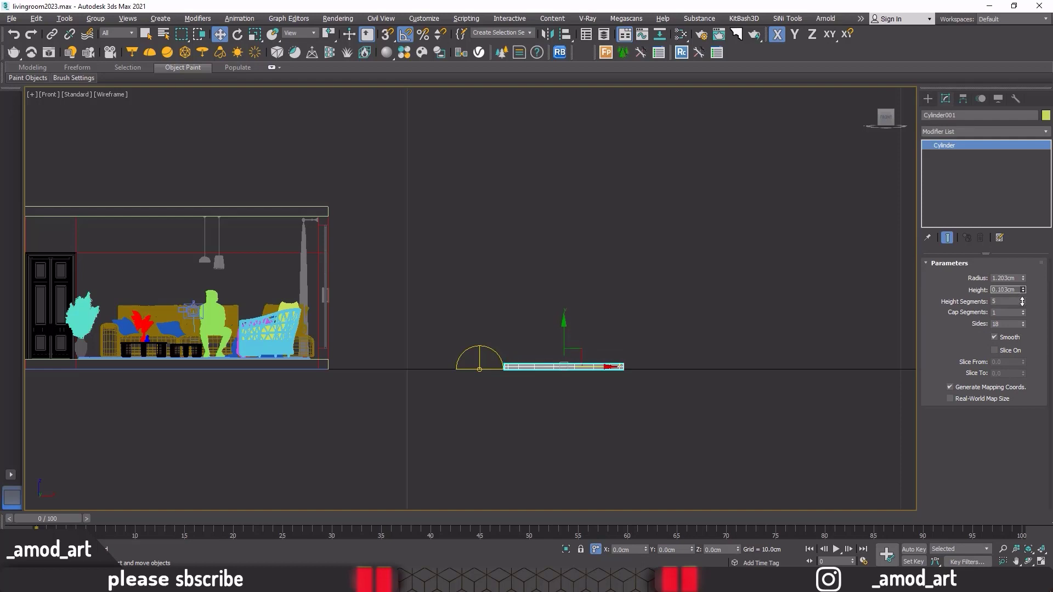
pyautogui.moveTo(1023, 301); pyautogui.dragTo(1023, 307)
# Rotate the cylinder -90° on X into an upright ring and raise its sides.
pyautogui.scroll(4, 602, 385)
pyautogui.scroll(2, 447, 362)
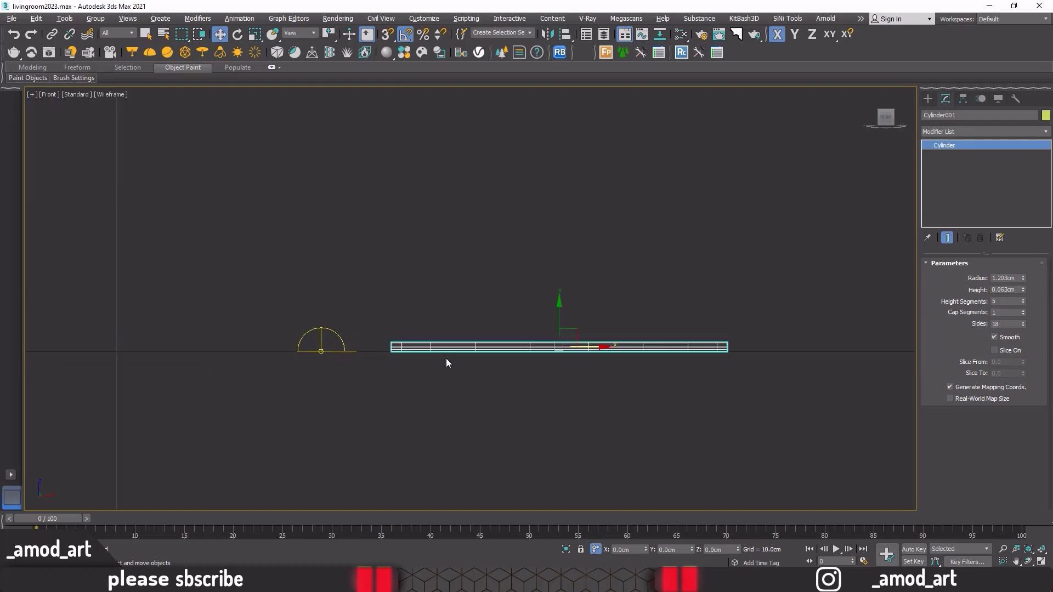
pyautogui.click(237, 36)
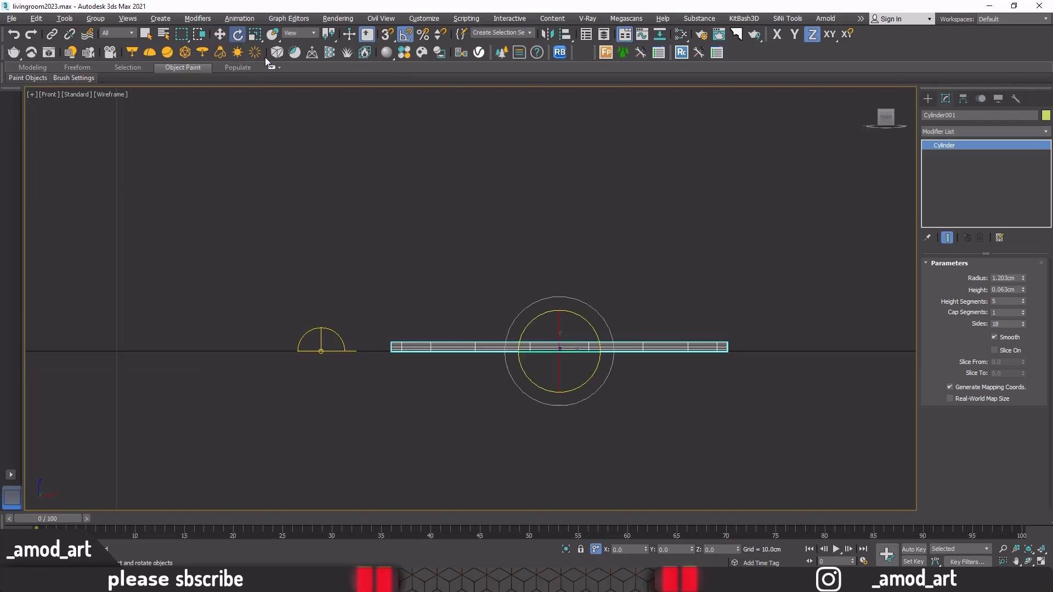
pyautogui.moveTo(559, 331); pyautogui.dragTo(559, 281)
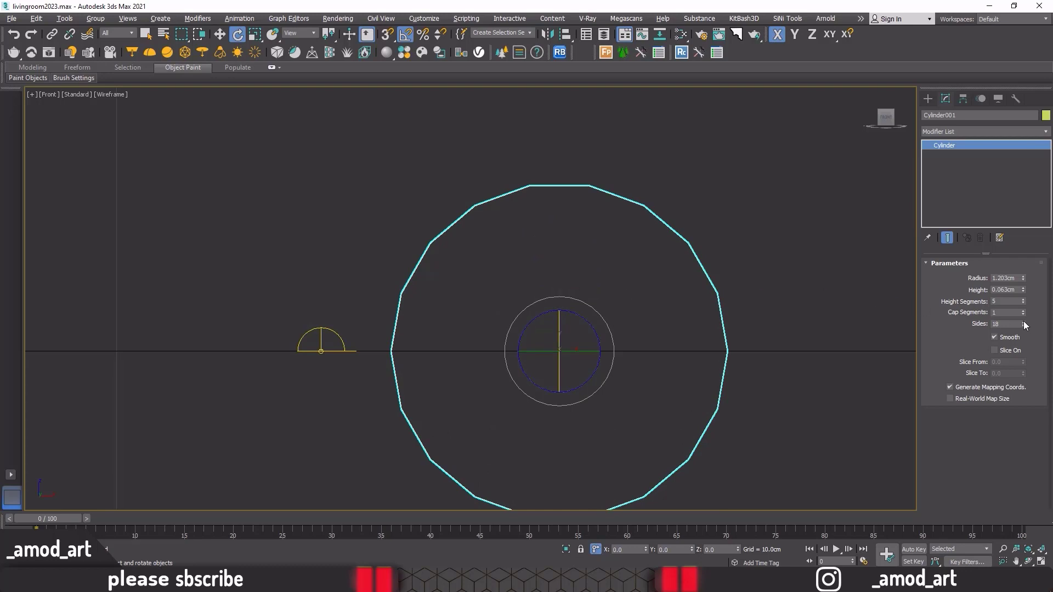
pyautogui.moveTo(1023, 324); pyautogui.dragTo(1015, 286)
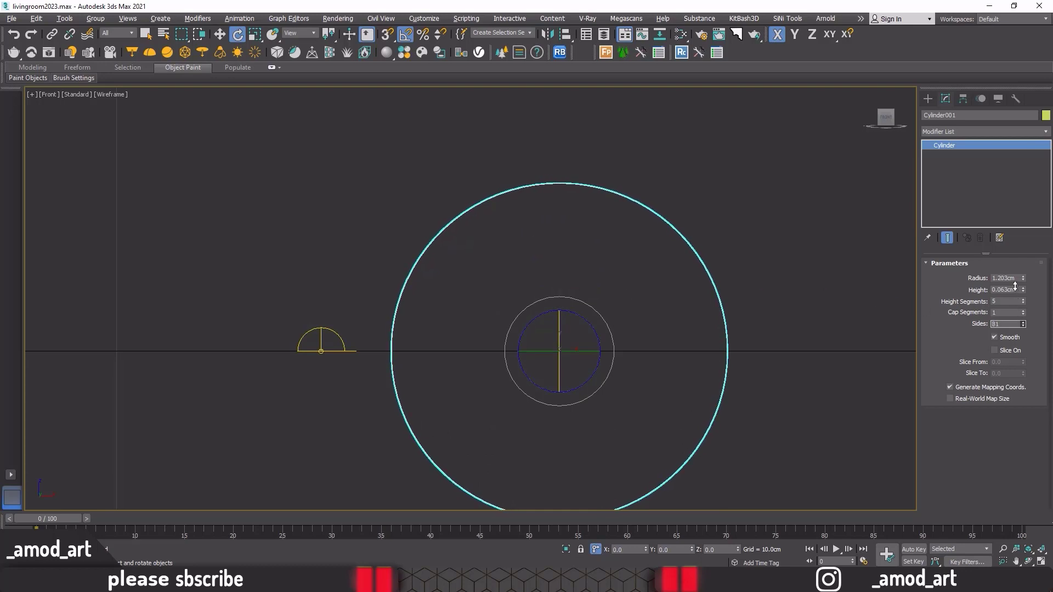
# Set the disc to 93 sides and move it up-left into the room on the XY plane.
pyautogui.moveTo(1012, 281); pyautogui.dragTo(1013, 279)
pyautogui.click(220, 34)
pyautogui.hotkey('alt', 'w')
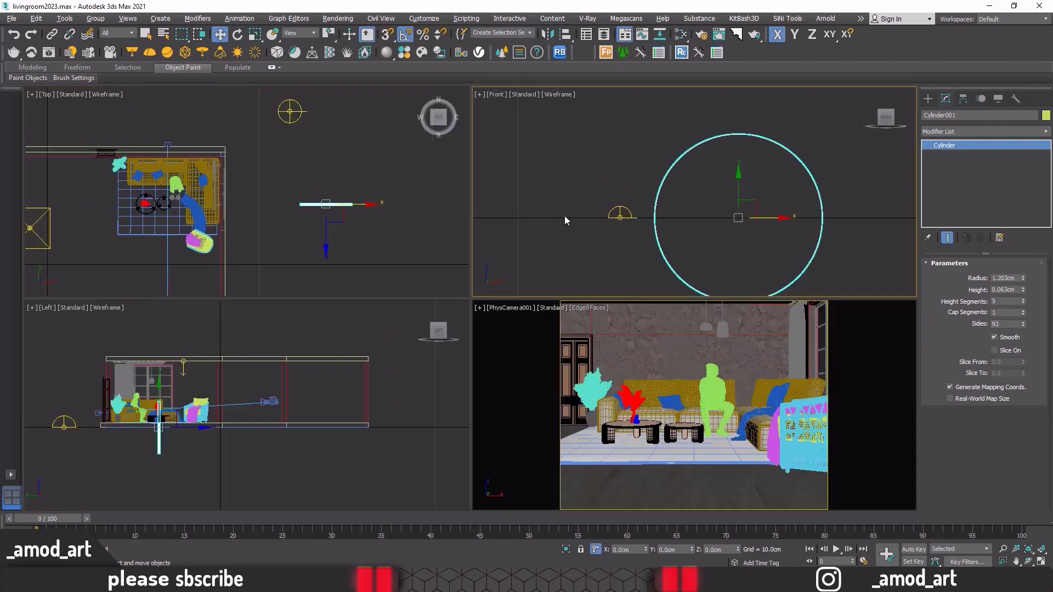
pyautogui.hotkey('alt', 'w')
pyautogui.scroll(-5, 565, 219)
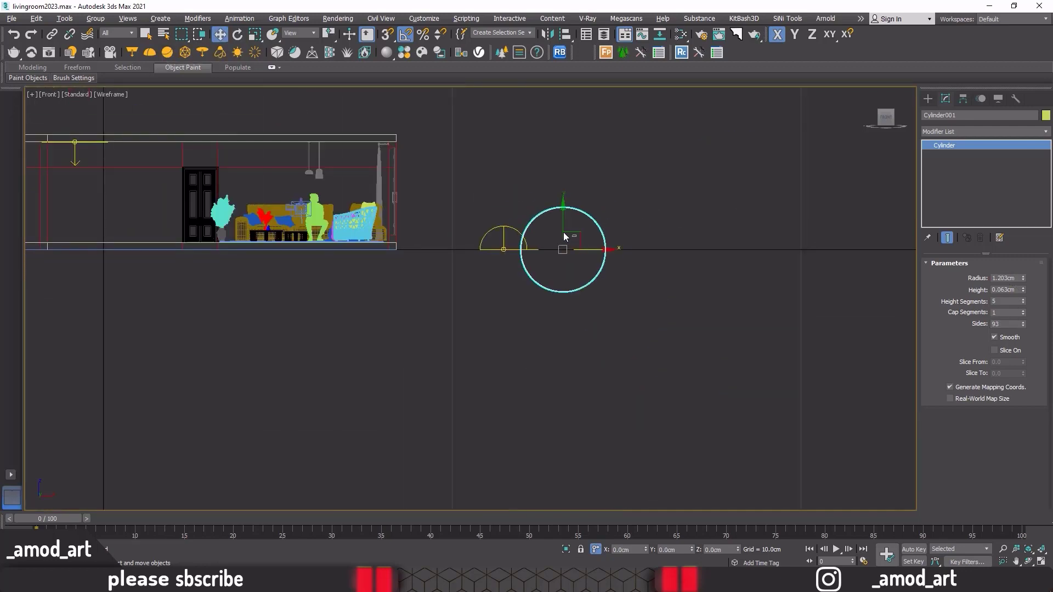
pyautogui.click(593, 282)
pyautogui.click(583, 245)
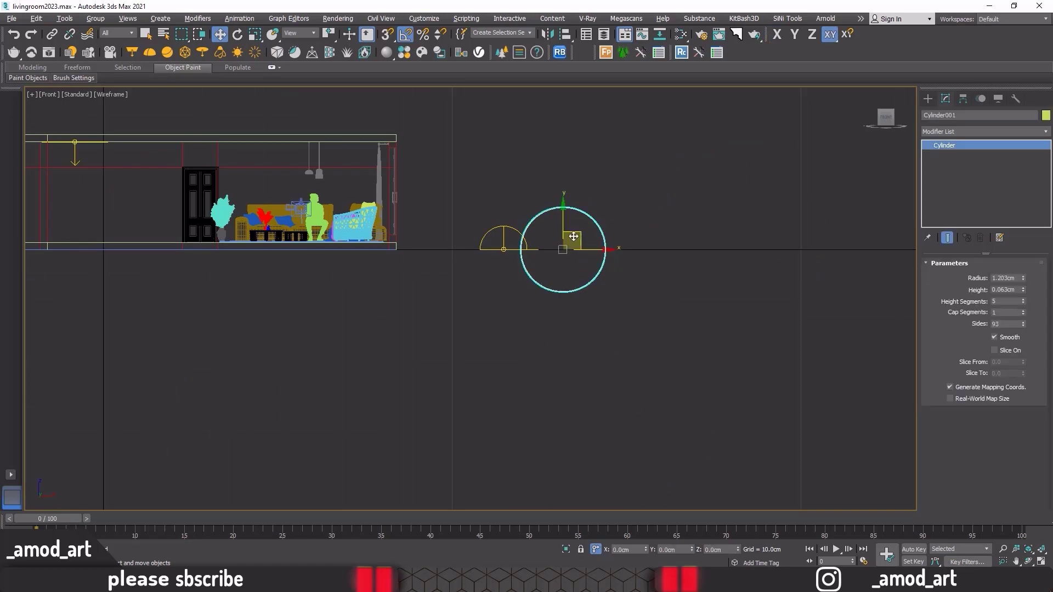
pyautogui.moveTo(570, 235)
pyautogui.mouseDown()
pyautogui.moveTo(326, 167)
pyautogui.moveTo(259, 165)
pyautogui.mouseUp()
# Shrink the disc radius to 0.614cm and nudge it up above the sofa.
pyautogui.scroll(3, 269, 176)
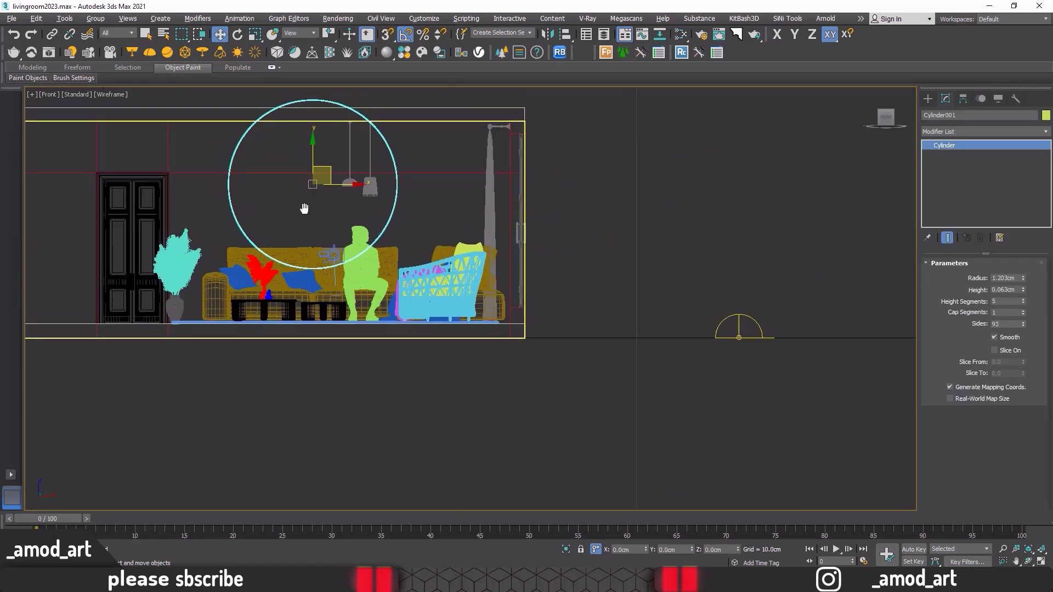
pyautogui.scroll(1, 281, 193)
pyautogui.moveTo(1022, 282); pyautogui.dragTo(1019, 301)
pyautogui.moveTo(430, 286); pyautogui.dragTo(604, 344, button='middle')
pyautogui.scroll(3, 515, 230)
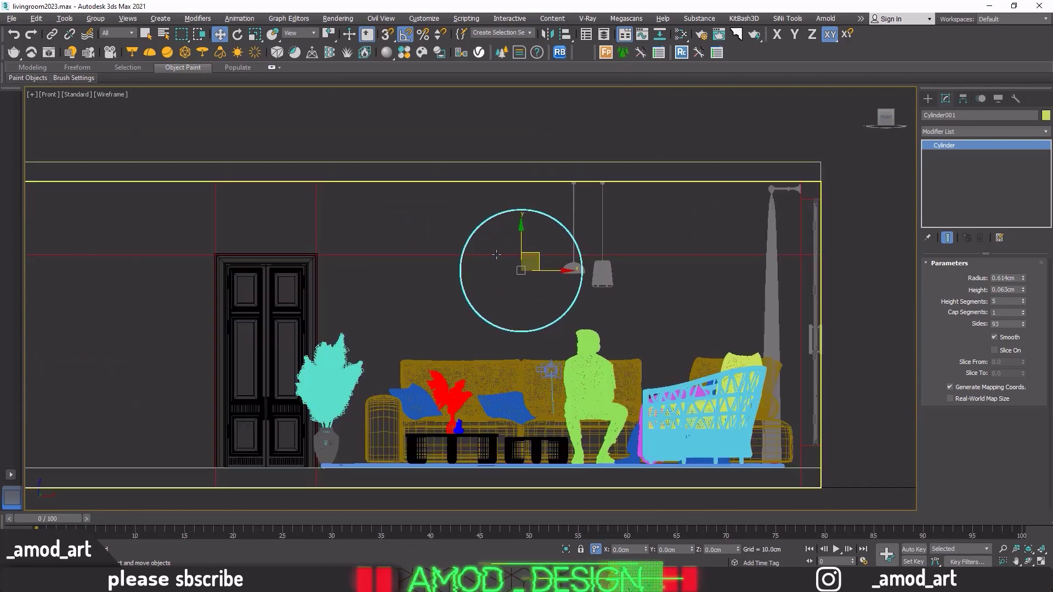
pyautogui.moveTo(505, 272); pyautogui.dragTo(504, 269)
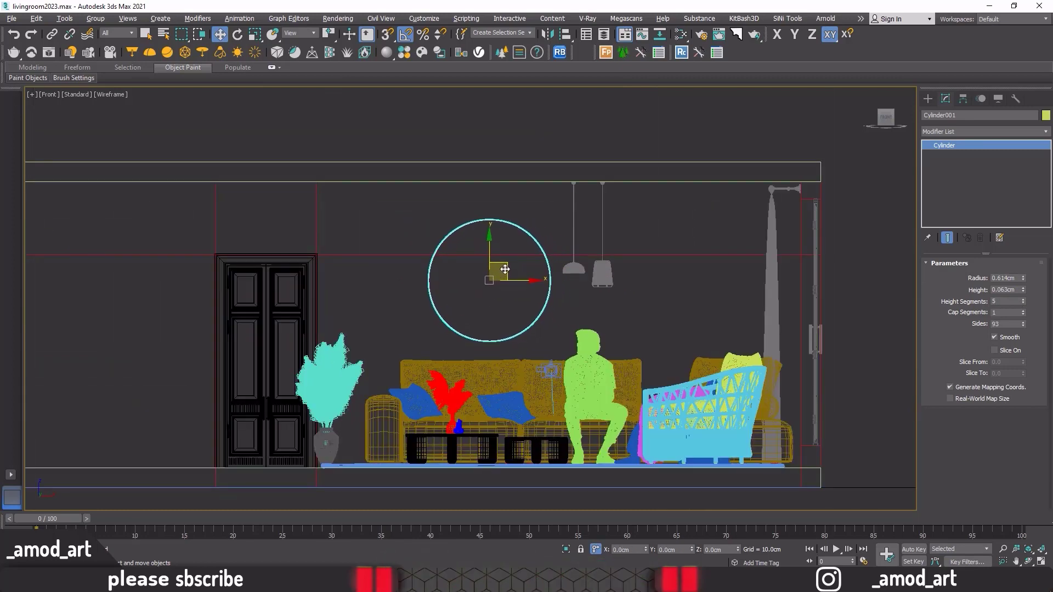
# Move the disc back toward the wall in the maximized Top view.
pyautogui.hotkey('alt', 'w')
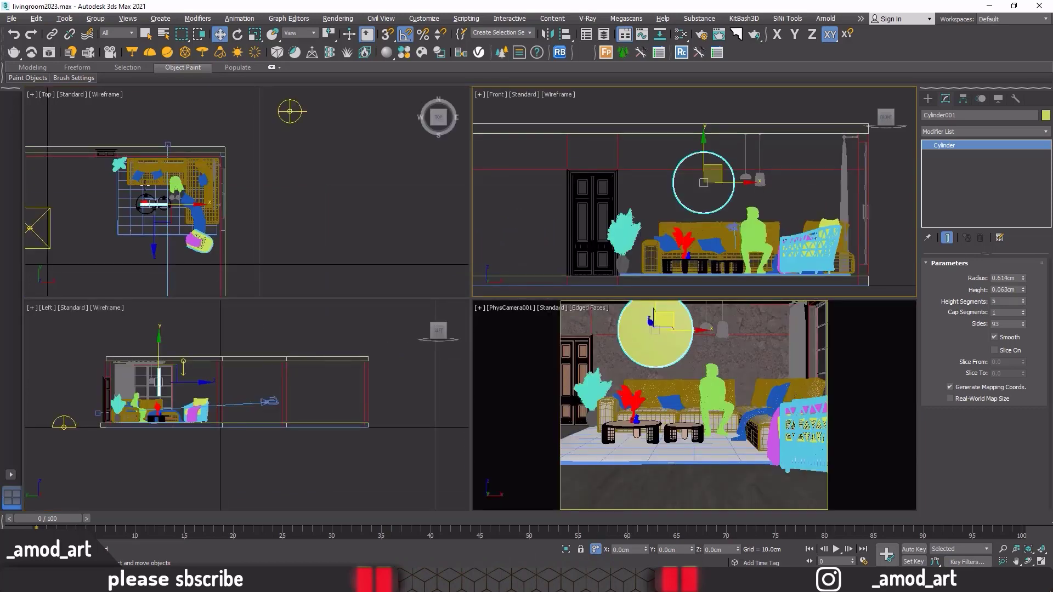
pyautogui.click(145, 187)
pyautogui.hotkey('alt', 'w')
pyautogui.scroll(2, 322, 419)
pyautogui.scroll(3, 322, 419)
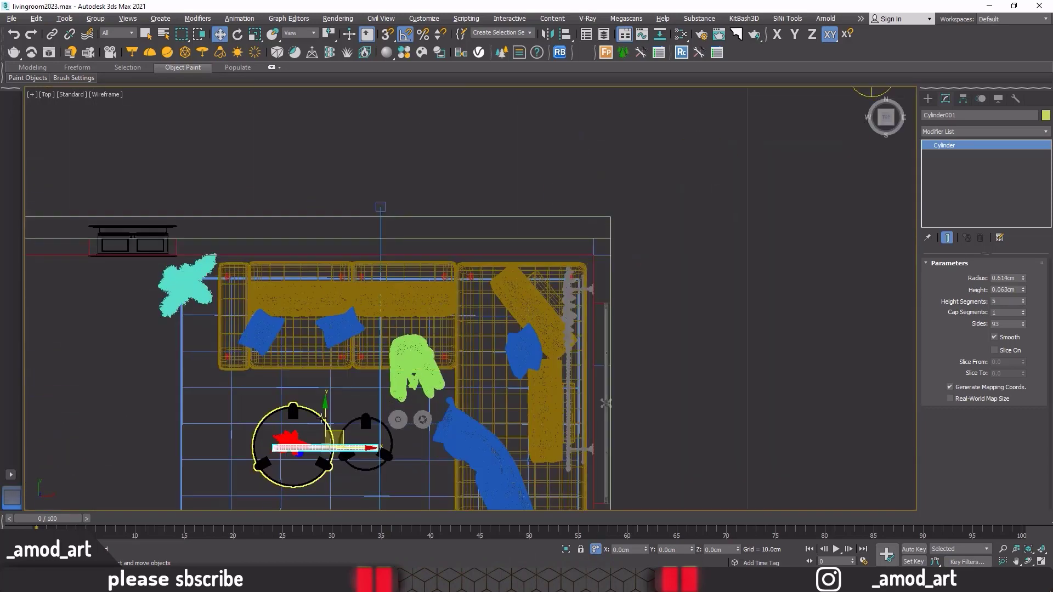
pyautogui.moveTo(324, 419); pyautogui.dragTo(328, 250)
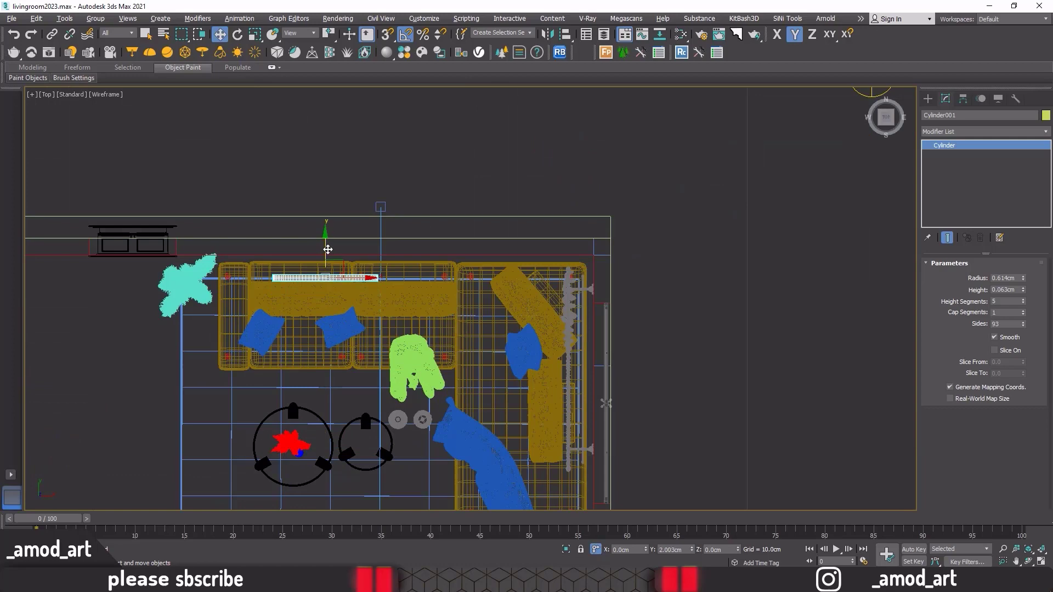
pyautogui.scroll(4, 328, 250)
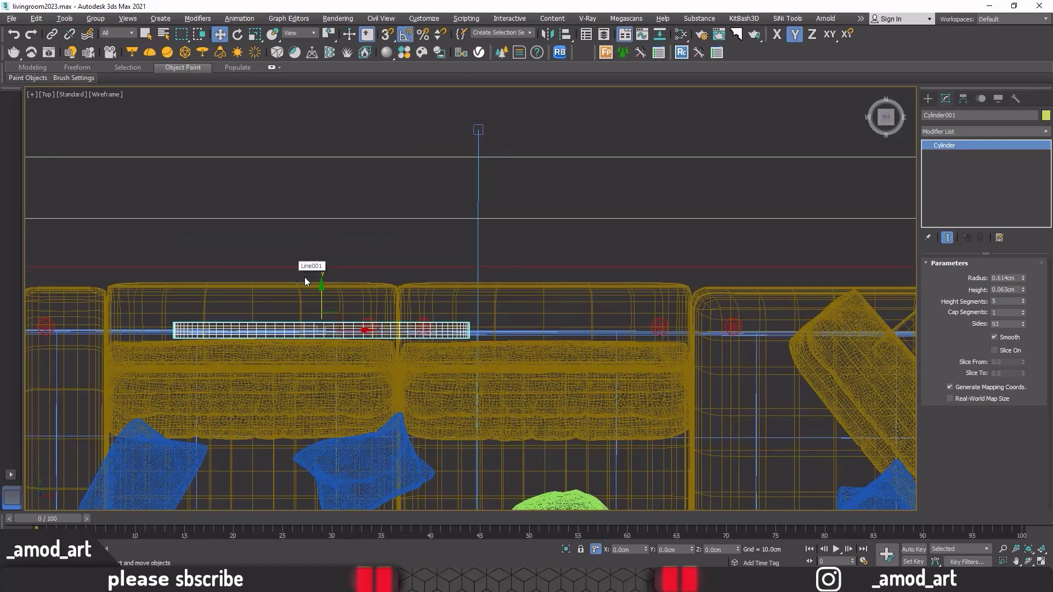
pyautogui.moveTo(322, 296)
pyautogui.mouseDown()
pyautogui.moveTo(321, 255)
pyautogui.moveTo(346, 264)
pyautogui.moveTo(343, 252)
pyautogui.mouseUp()
# Set the disc flush against the wall, then maximize the camera view.
pyautogui.scroll(4, 309, 271)
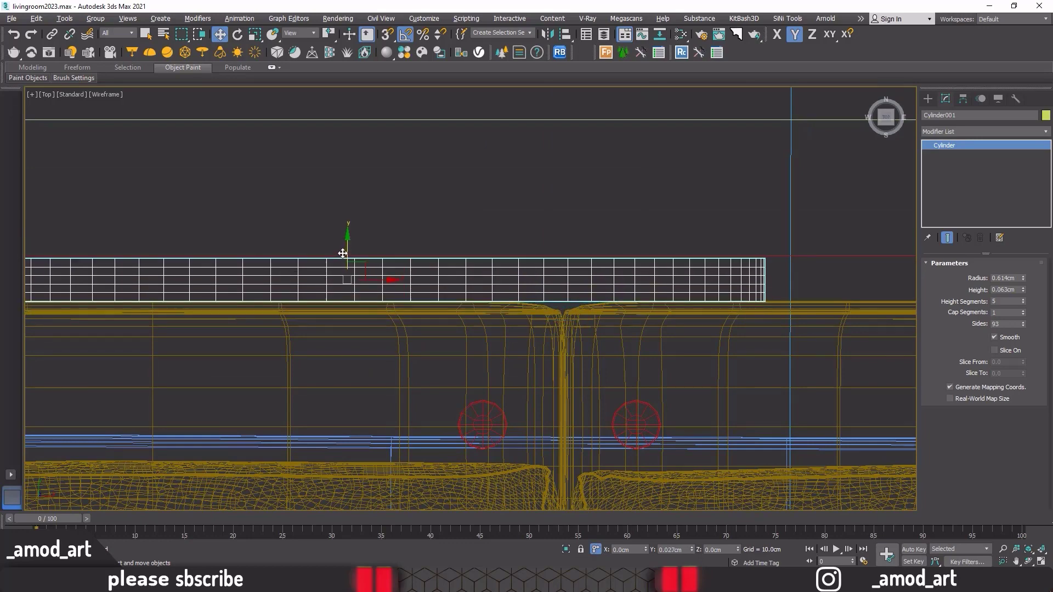
pyautogui.scroll(3, 342, 255)
pyautogui.scroll(4, 344, 260)
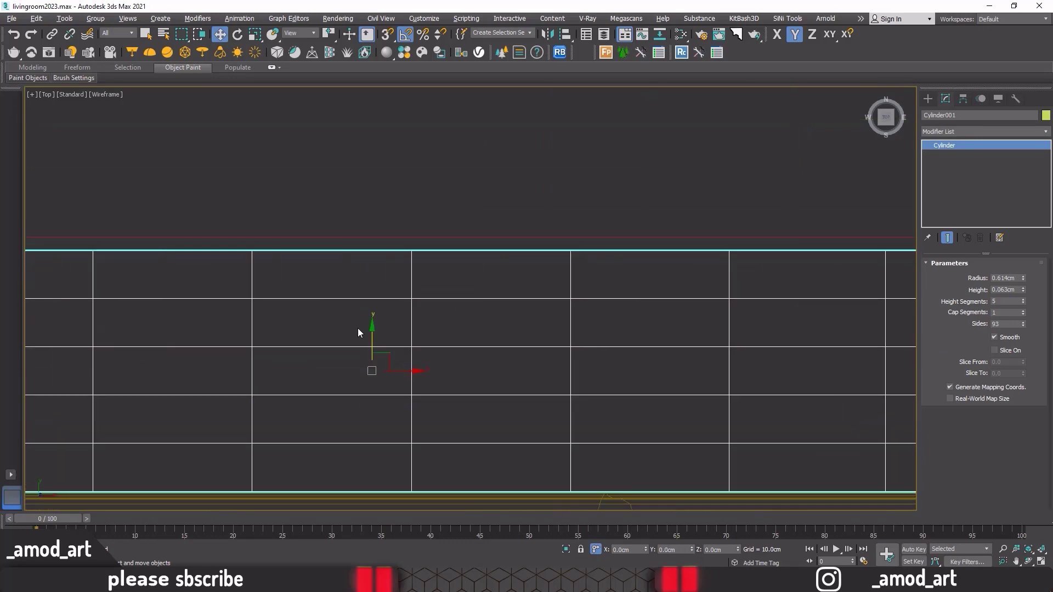
pyautogui.moveTo(372, 336); pyautogui.dragTo(373, 341)
pyautogui.scroll(-2, 373, 341)
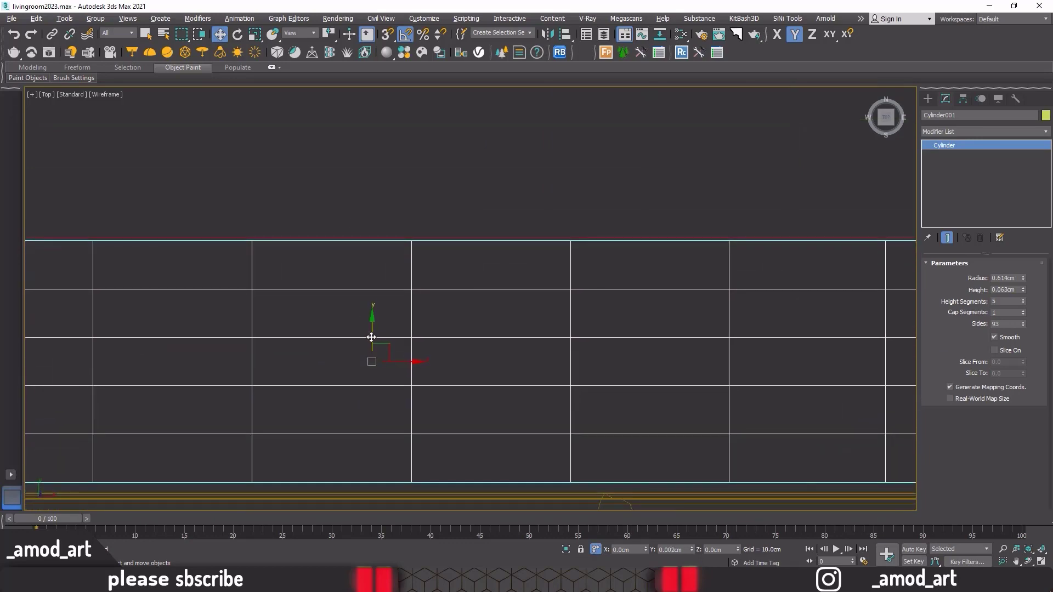
pyautogui.hotkey('alt', 'w')
pyautogui.rightClick(527, 357)
pyautogui.hotkey('alt', 'w')
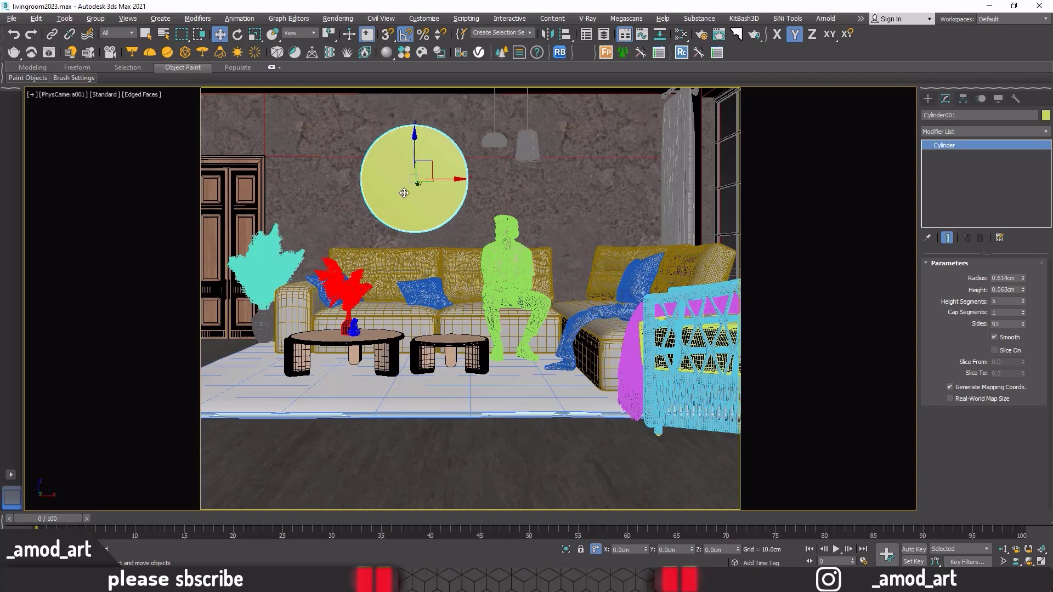
# Isolate the disc in a perspective view and add an Edit Poly modifier.
pyautogui.press('p')
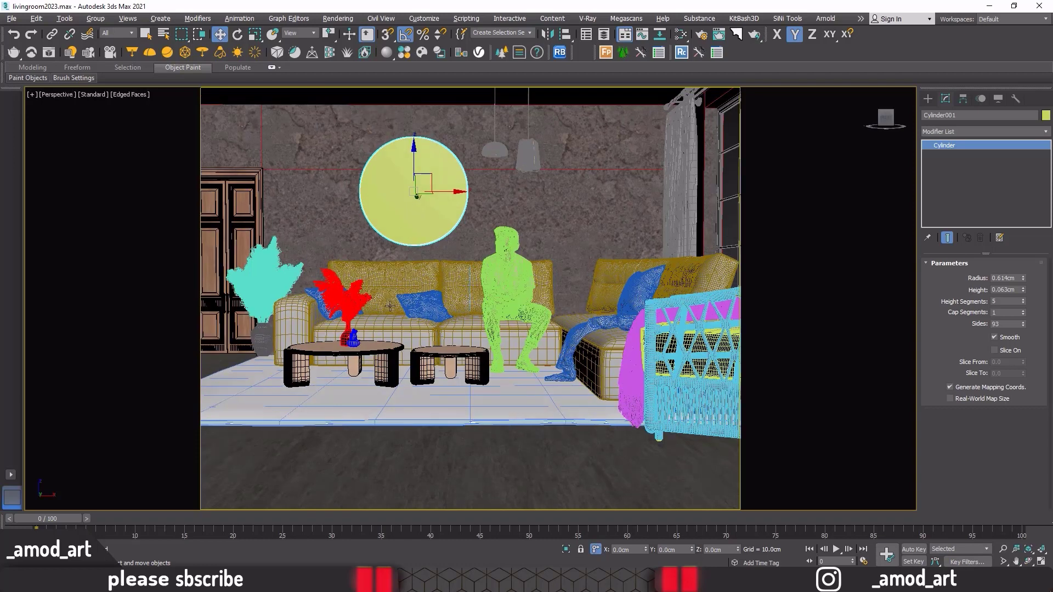
pyautogui.click(567, 550)
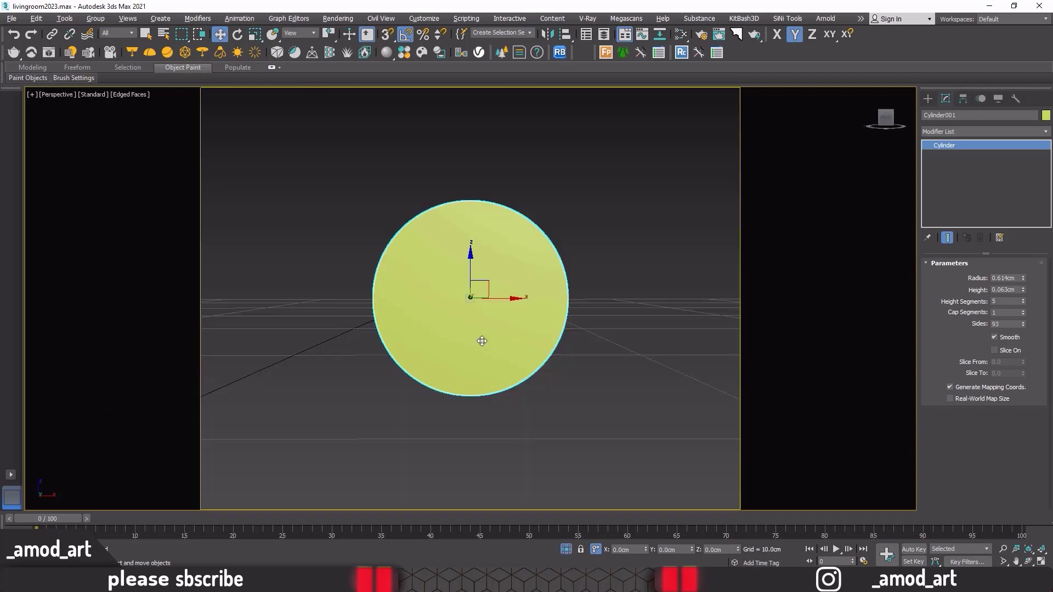
pyautogui.moveTo(481, 341)
pyautogui.keyDown('alt'); pyautogui.mouseDown(button='middle')
pyautogui.moveTo(440, 364)
pyautogui.moveTo(457, 269)
pyautogui.mouseUp(button='middle'); pyautogui.keyUp('alt')
pyautogui.scroll(2, 458, 269)
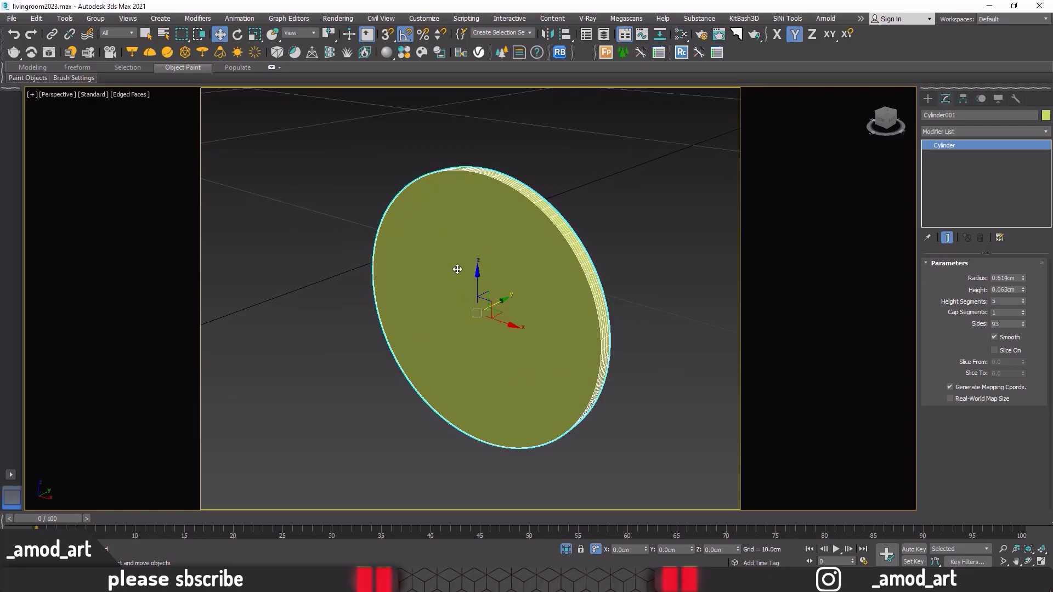
pyautogui.click(932, 131)
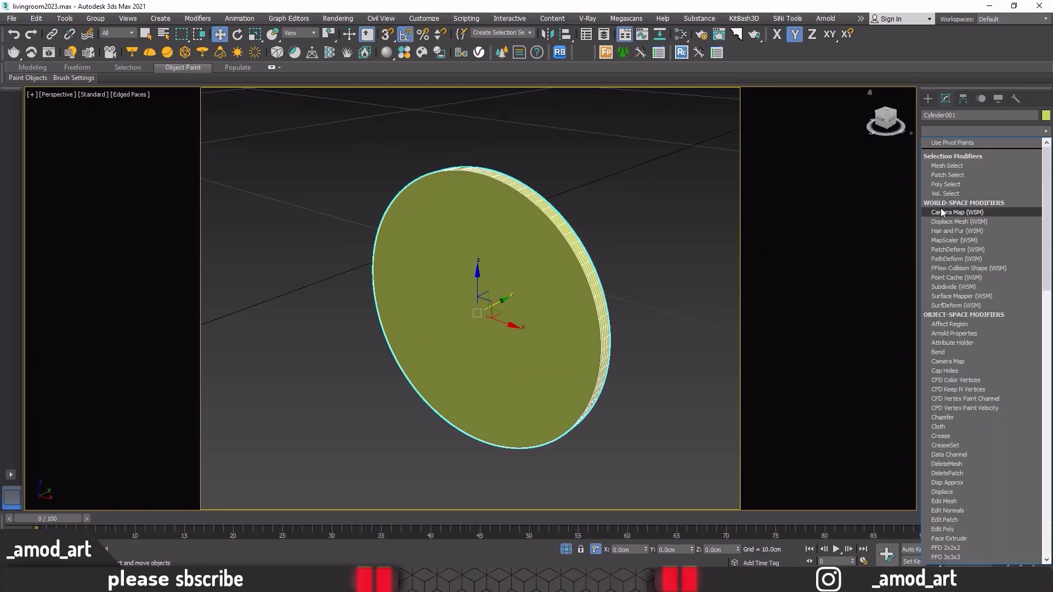
pyautogui.scroll(-10, 942, 213)
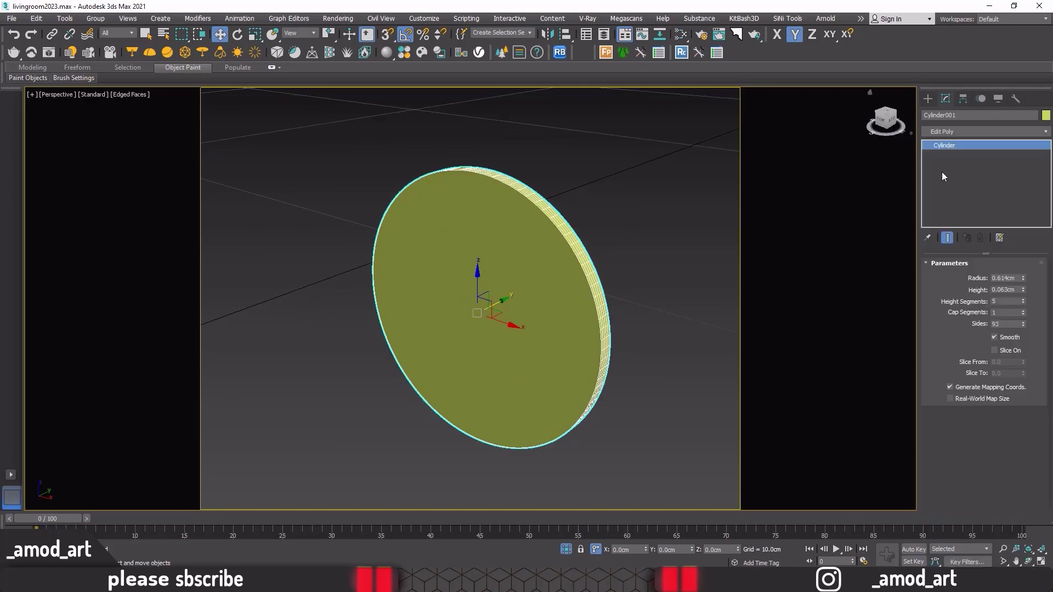
pyautogui.click(943, 174)
# Select the disc's front cap polygon and inset it, leaving a thin rim.
pyautogui.click(939, 145)
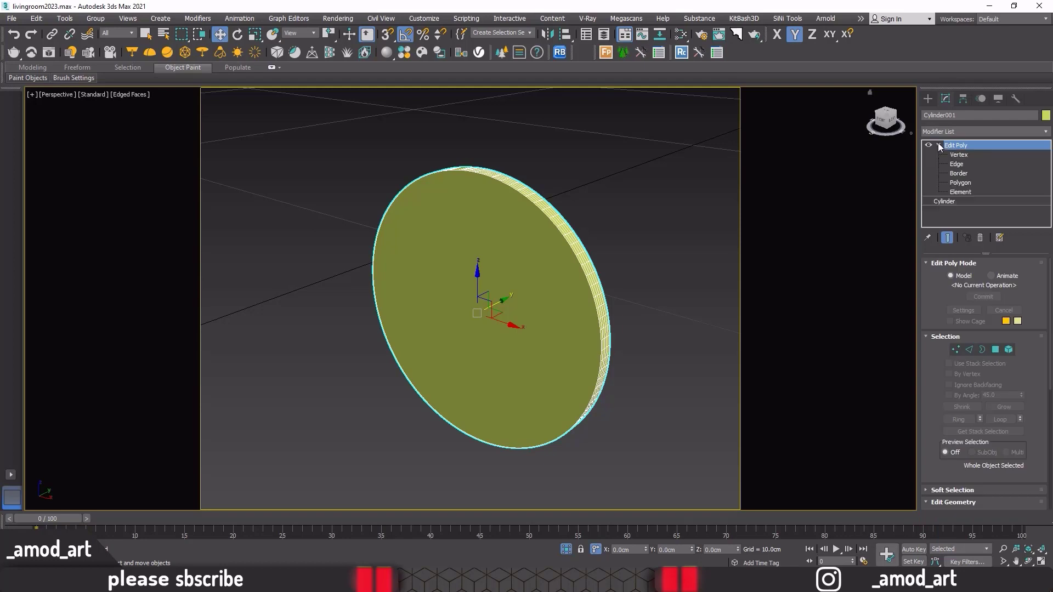
pyautogui.click(996, 350)
pyautogui.click(435, 299)
pyautogui.scroll(-2, 941, 439)
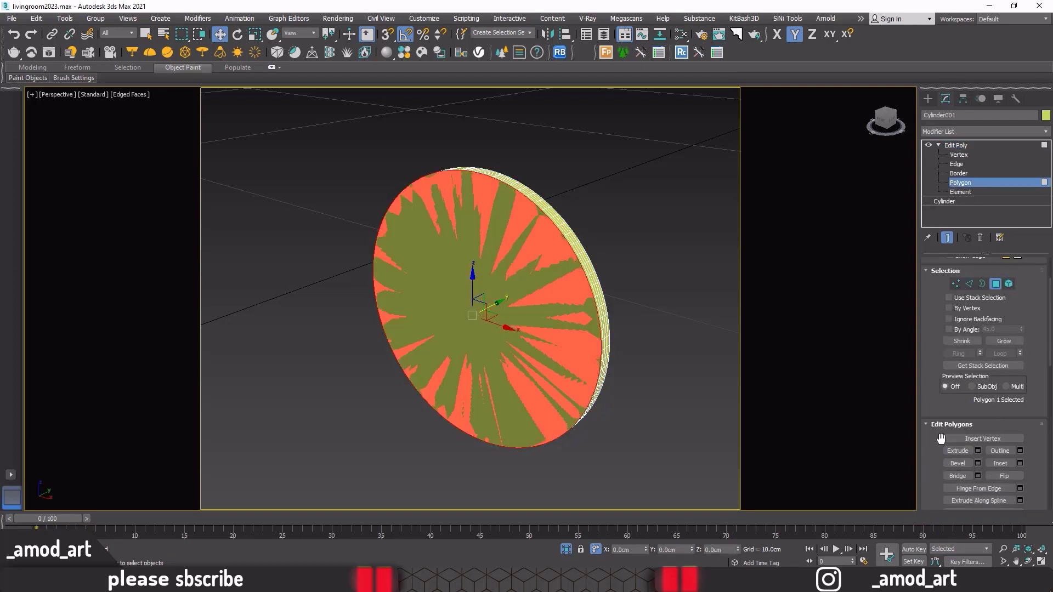
pyautogui.scroll(-2, 942, 438)
pyautogui.click(1020, 414)
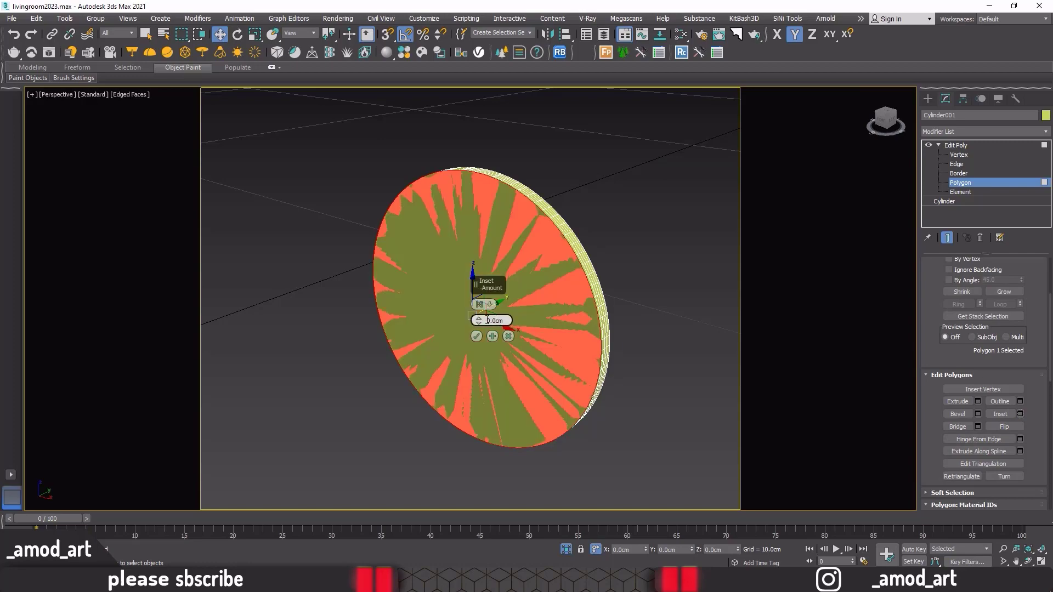
pyautogui.moveTo(478, 320); pyautogui.dragTo(483, 333)
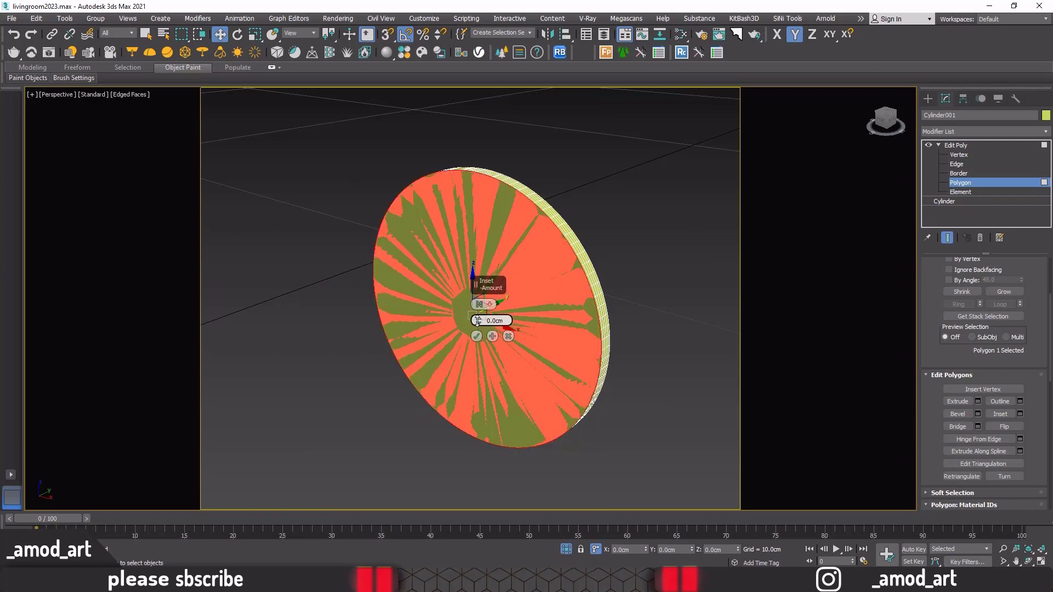
pyautogui.moveTo(483, 331); pyautogui.dragTo(479, 322)
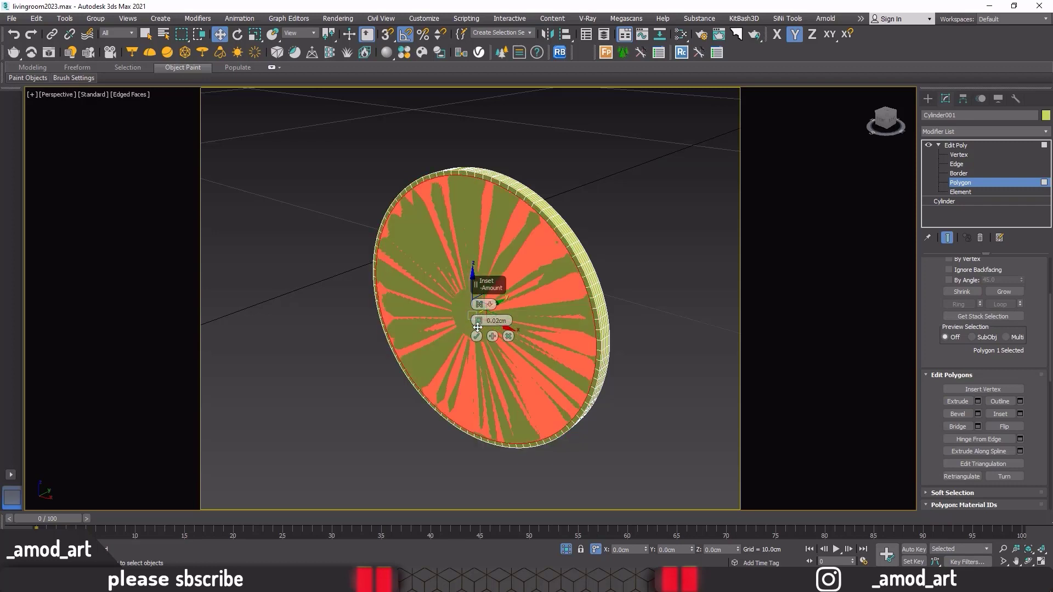
pyautogui.click(478, 337)
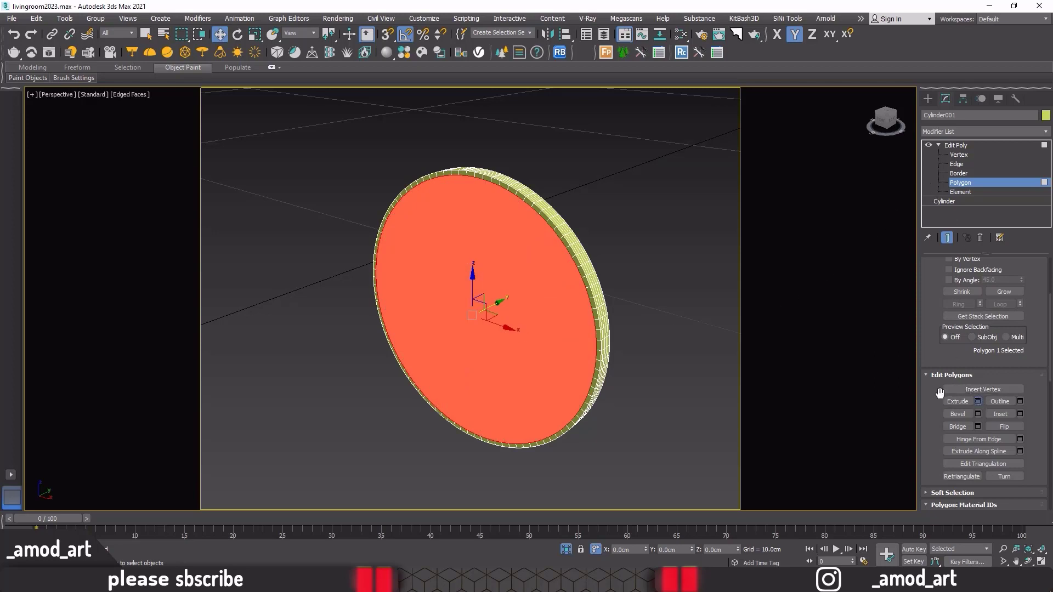
# Recess the inner face by -0.02cm and detach a clone of it as Object004.
pyautogui.click(977, 401)
pyautogui.moveTo(478, 322); pyautogui.dragTo(481, 326)
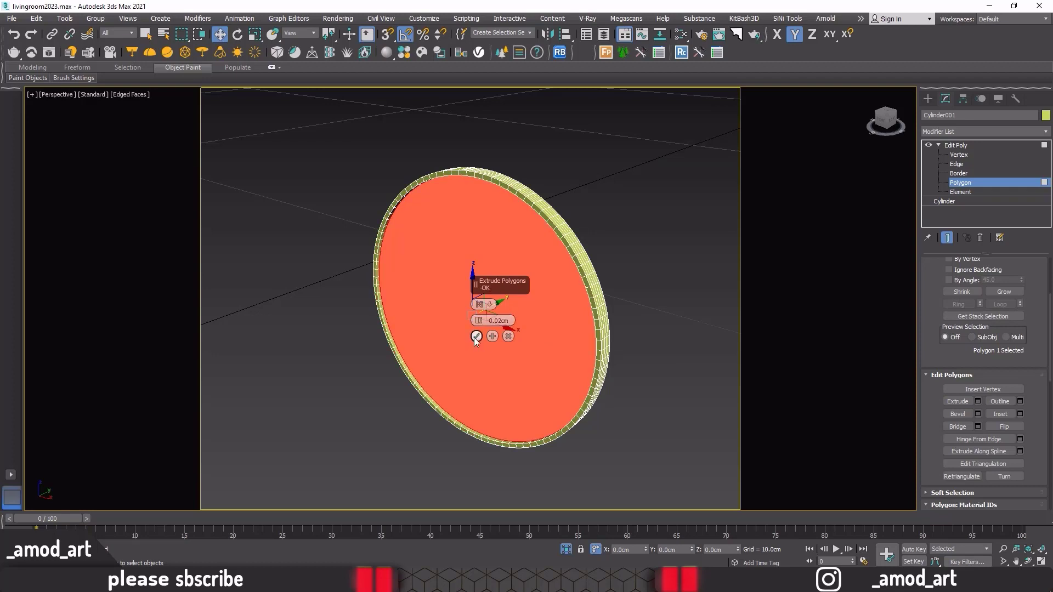
pyautogui.click(478, 337)
pyautogui.scroll(-2, 929, 406)
pyautogui.scroll(-2, 929, 407)
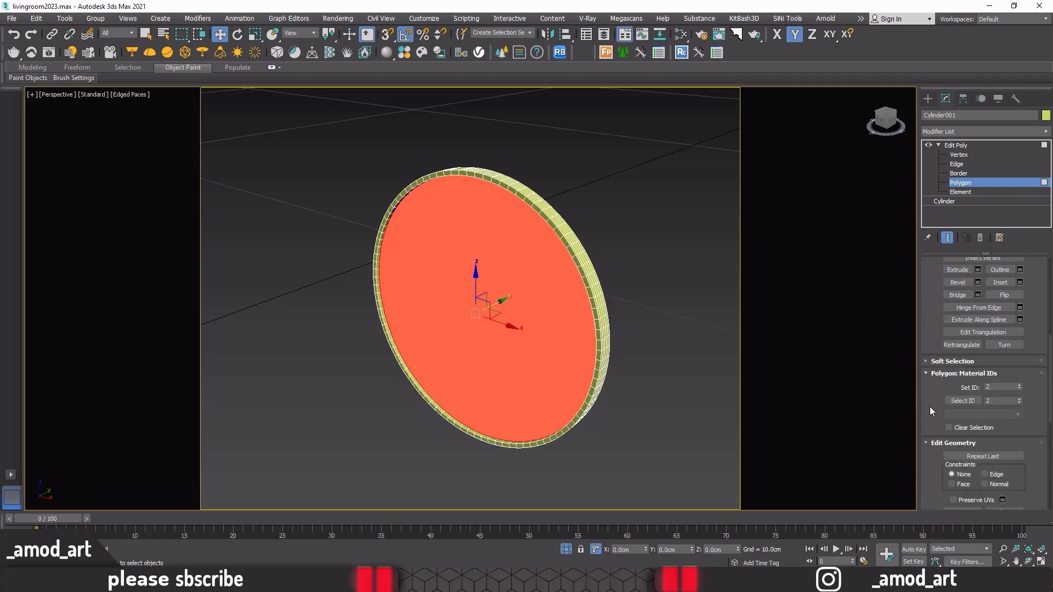
pyautogui.scroll(-2, 929, 406)
pyautogui.click(1000, 410)
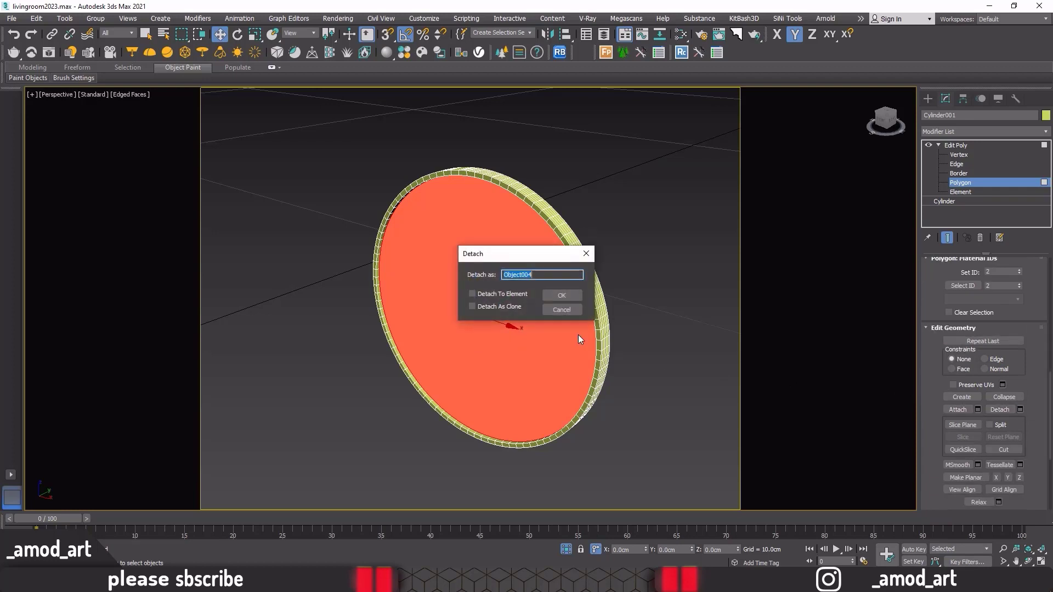
pyautogui.click(472, 307)
pyautogui.click(560, 296)
pyautogui.click(956, 146)
pyautogui.click(676, 228)
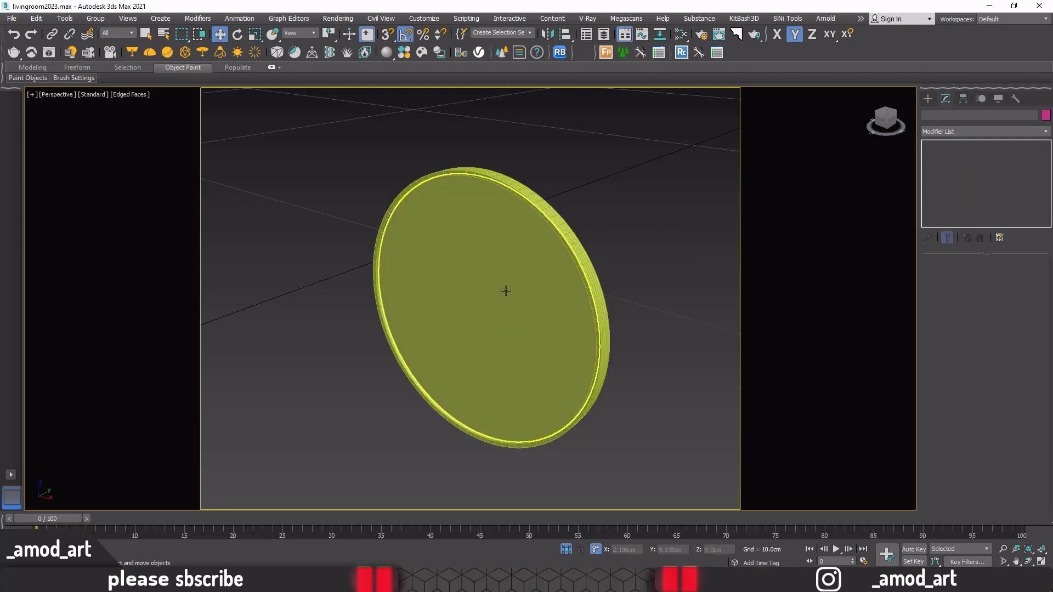
pyautogui.click(494, 307)
# Create a VRayMtl node, Material #41, in the Slate Material Editor's View1.
pyautogui.click(679, 36)
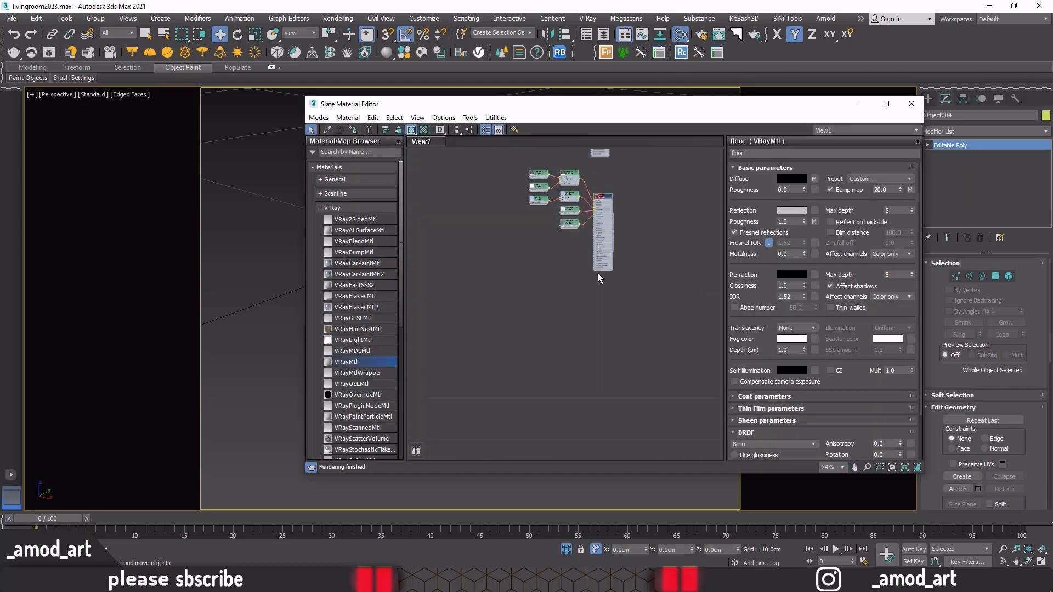
pyautogui.moveTo(511, 366); pyautogui.dragTo(503, 319, button='middle')
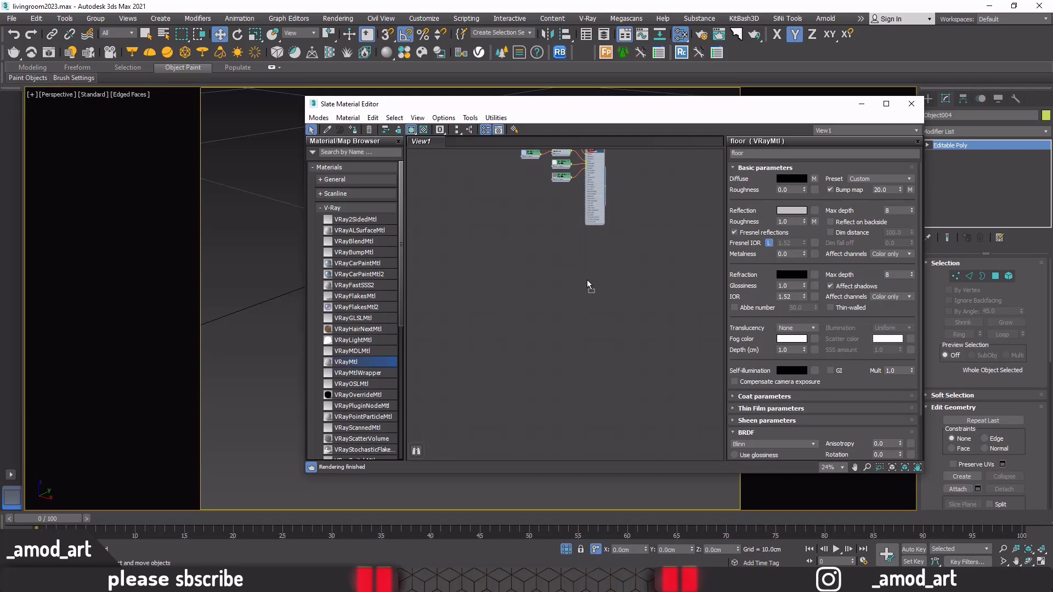
pyautogui.moveTo(587, 281); pyautogui.dragTo(588, 281)
pyautogui.scroll(5, 588, 281)
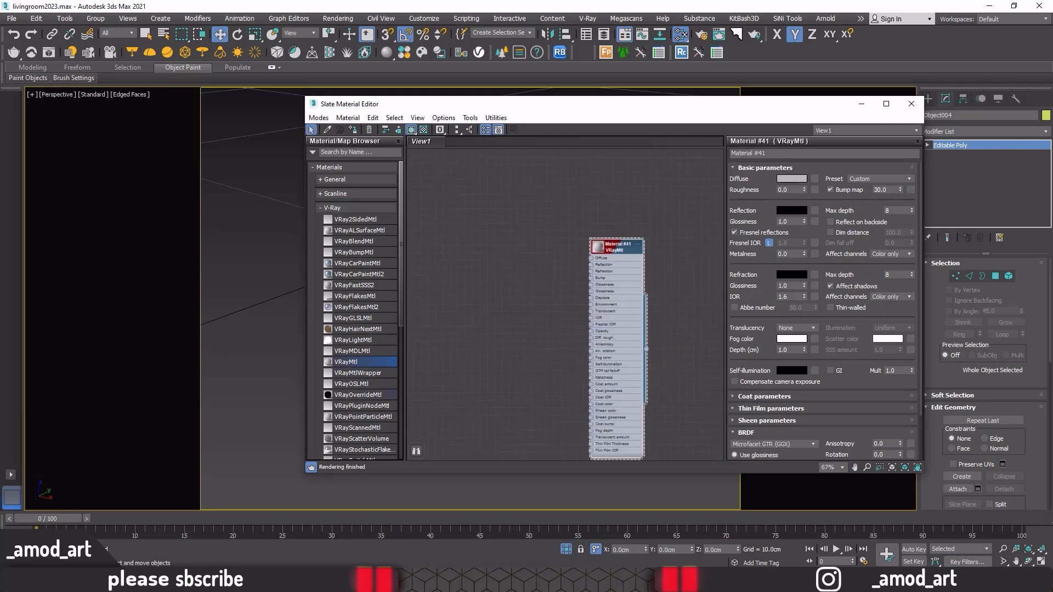
pyautogui.hotkey('alt', 'Tab')
# Drag dolomites-2902597.jpg from Desktop > livingroom into View1 as a Bitmap node.
pyautogui.click(101, 161)
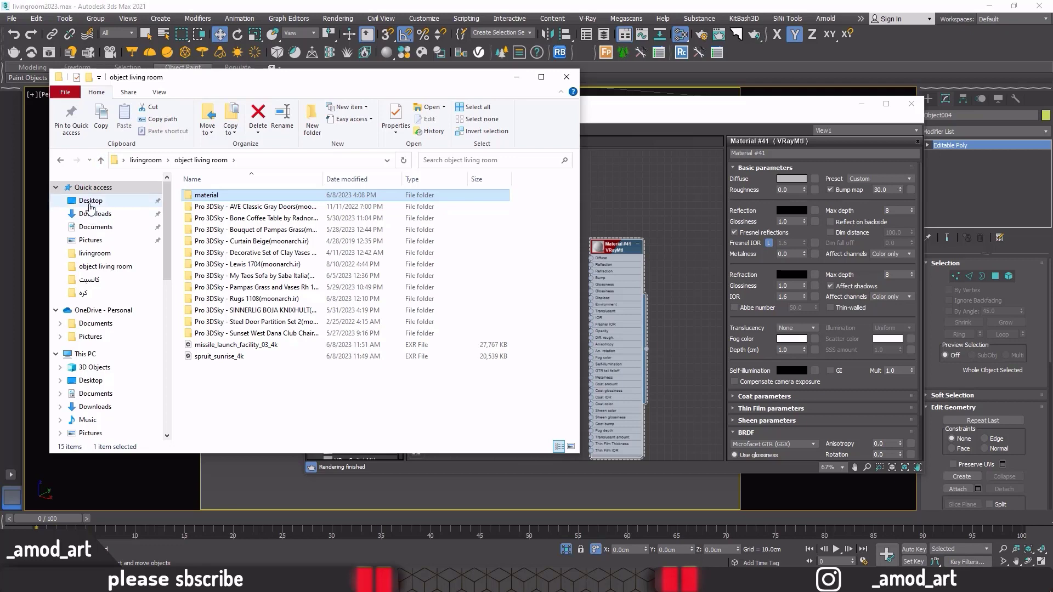
pyautogui.click(91, 202)
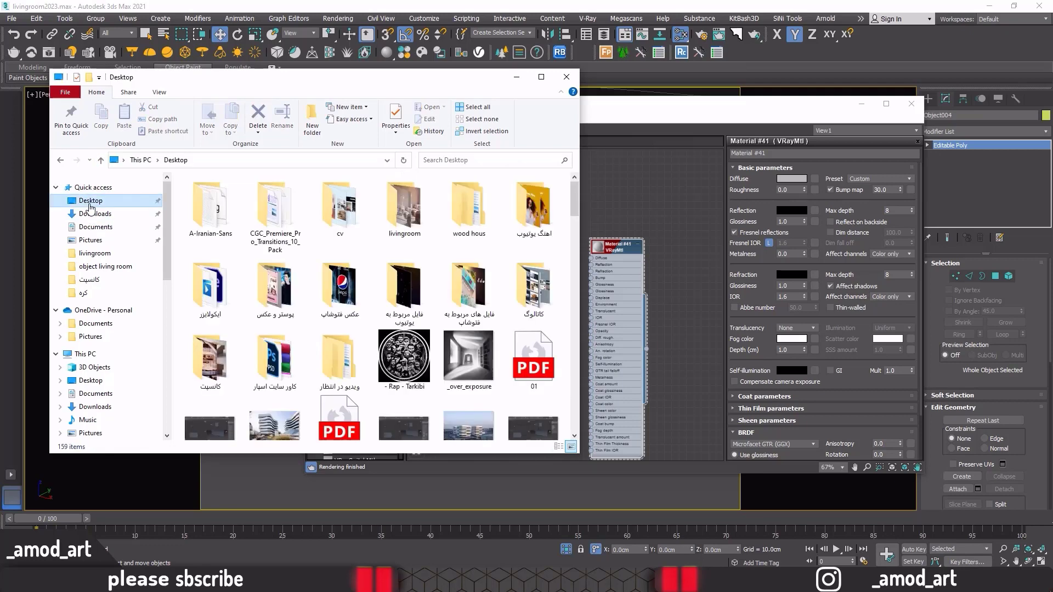
pyautogui.doubleClick(408, 224)
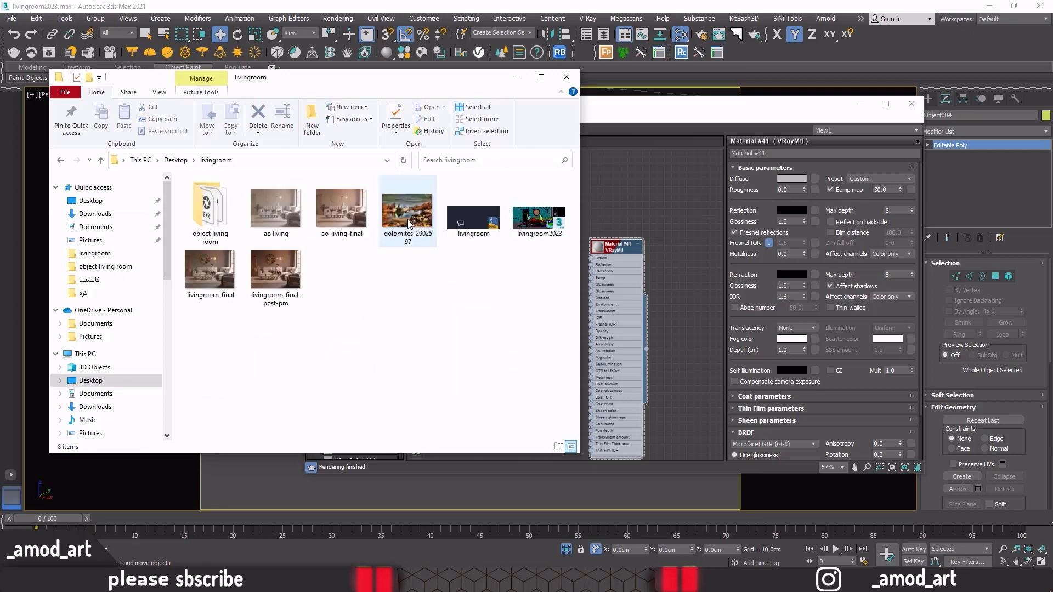
pyautogui.click(403, 217)
pyautogui.moveTo(373, 77); pyautogui.dragTo(173, 85)
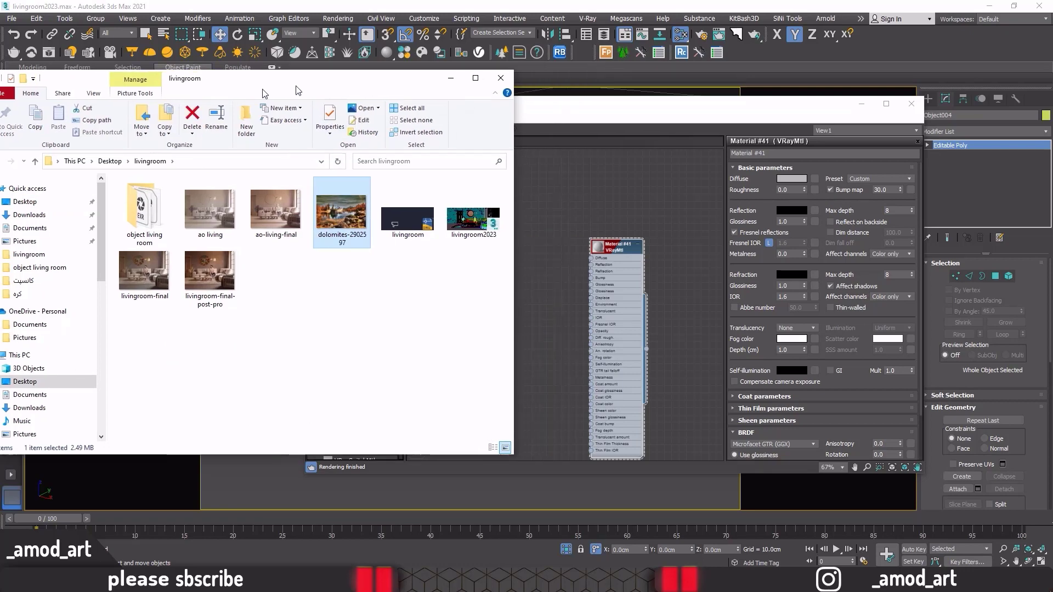
pyautogui.moveTo(512, 262); pyautogui.dragTo(511, 262)
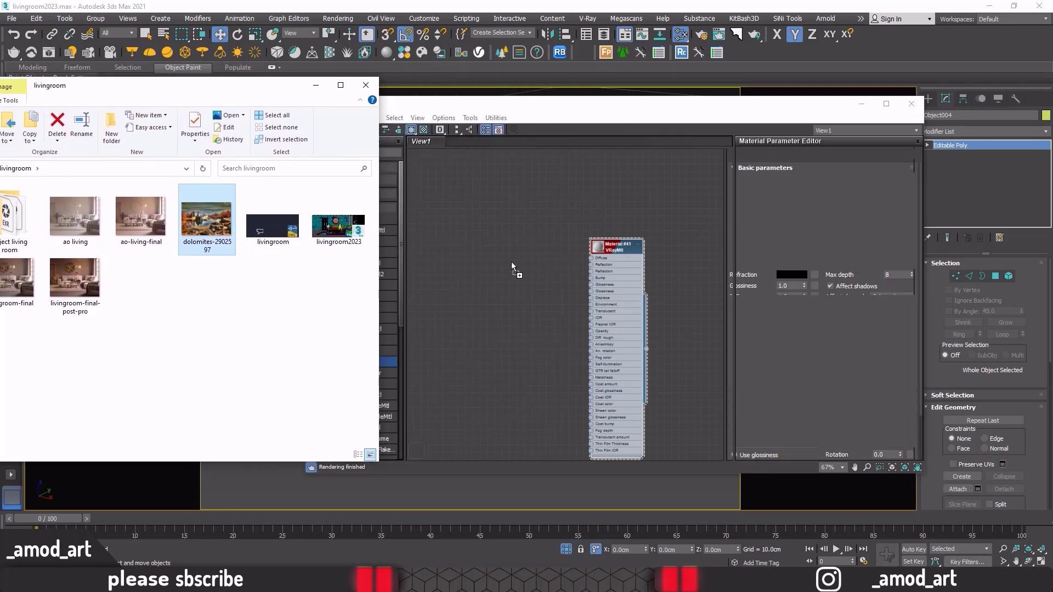
# Wire the dolomites Map #3 into Material #41's Diffuse and open the material preview.
pyautogui.click(311, 88)
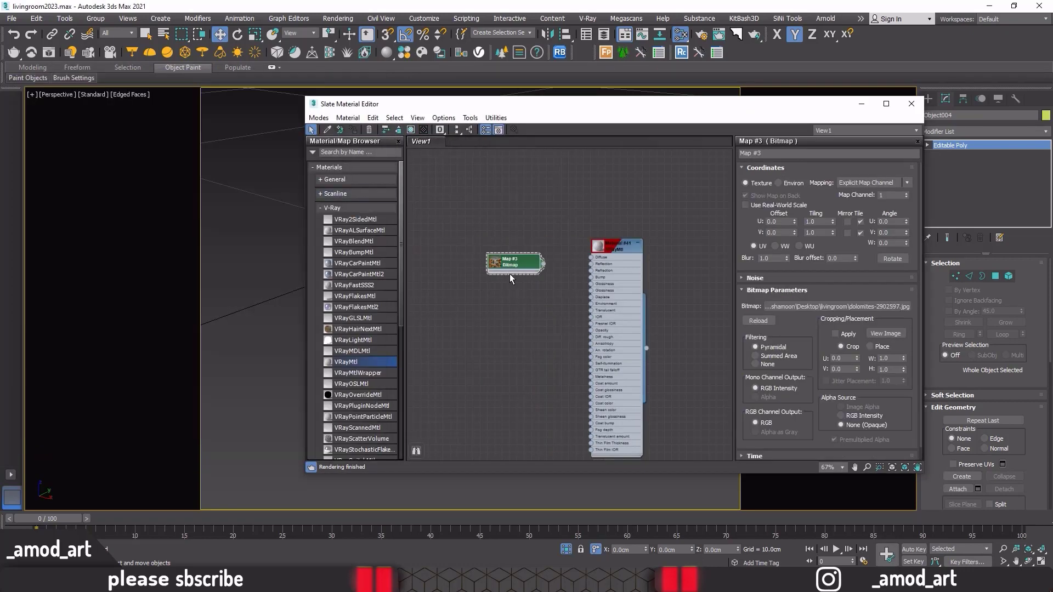
pyautogui.scroll(2, 557, 266)
pyautogui.scroll(2, 557, 266)
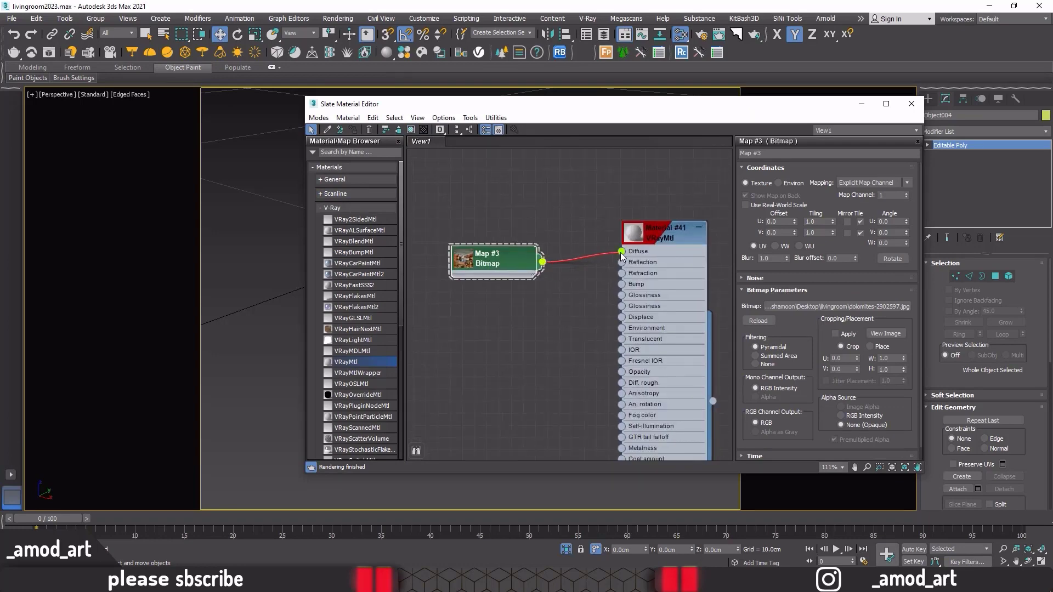
pyautogui.moveTo(542, 262); pyautogui.dragTo(622, 251)
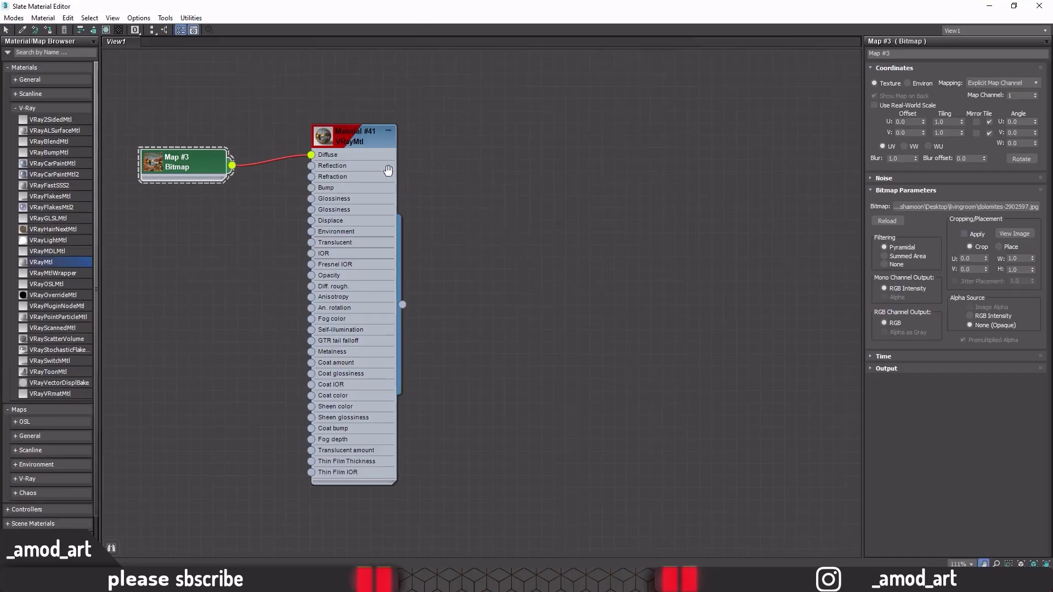
pyautogui.moveTo(340, 141); pyautogui.dragTo(295, 163, button='middle')
pyautogui.rightClick(295, 162)
pyautogui.click(327, 214)
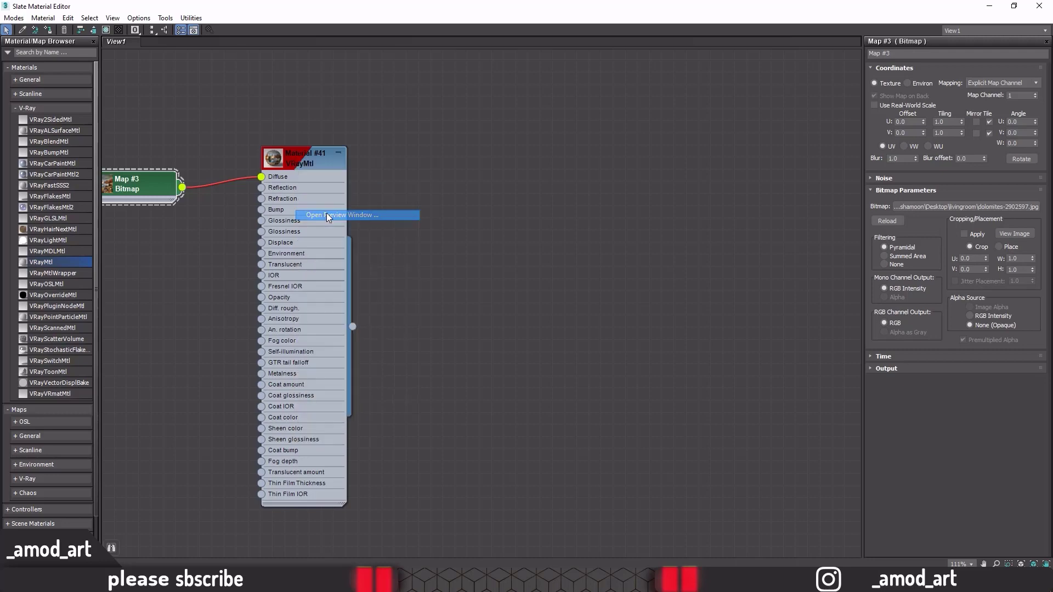
pyautogui.moveTo(320, 45); pyautogui.dragTo(490, 85)
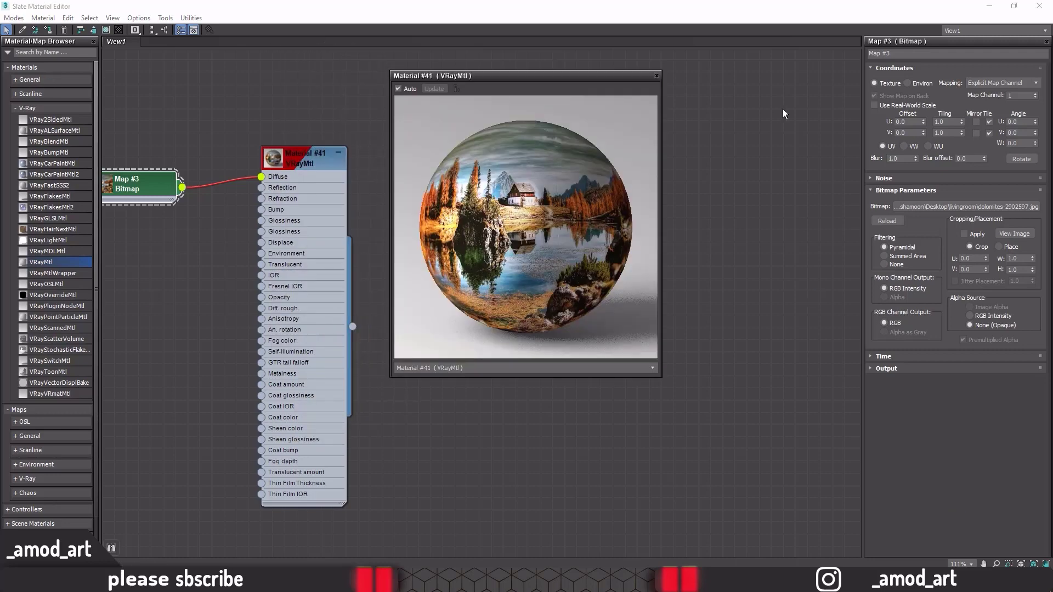
pyautogui.click(321, 171)
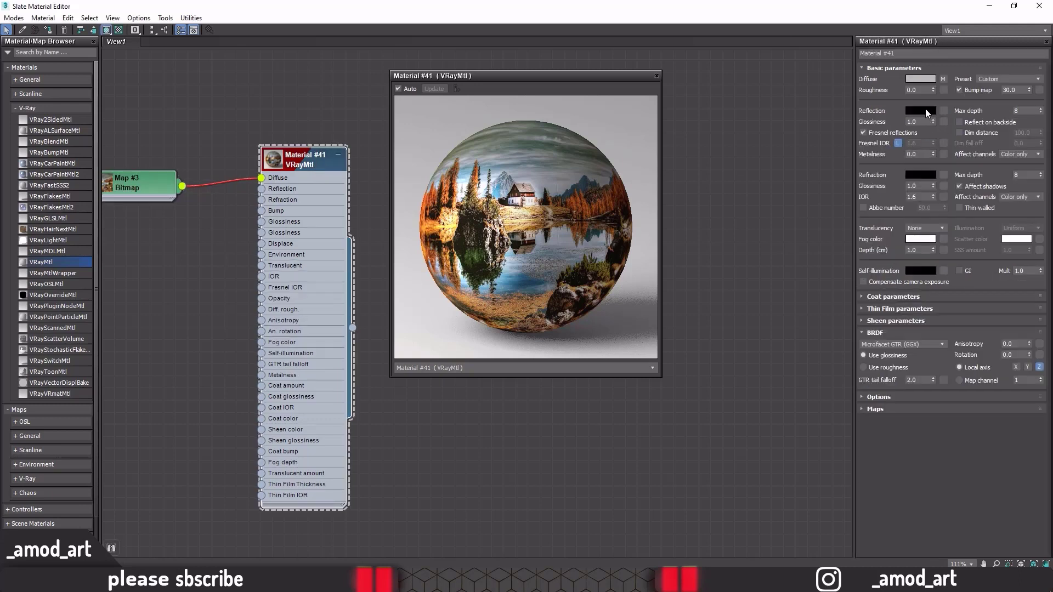
# Set Material #41's reflection colour to grey 64 and its BRDF to Blinn.
pyautogui.click(926, 110)
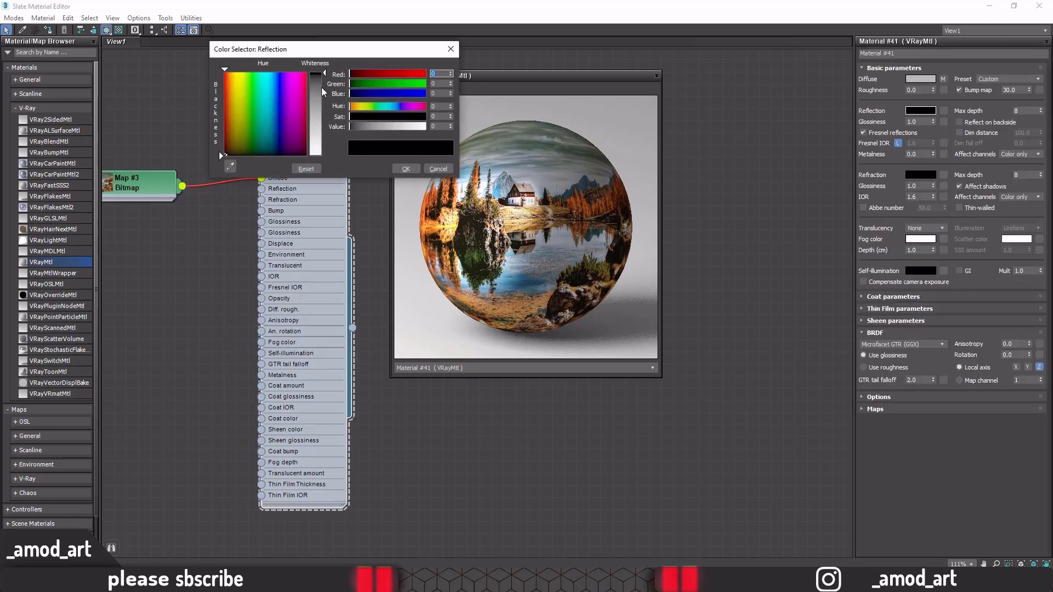
pyautogui.moveTo(323, 92); pyautogui.dragTo(322, 100)
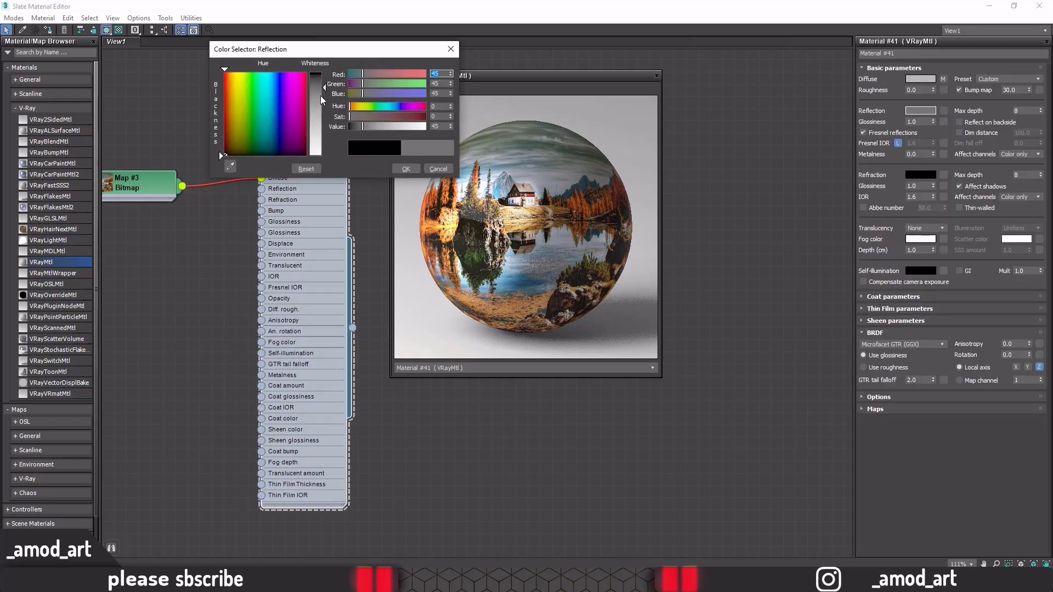
pyautogui.moveTo(322, 97); pyautogui.dragTo(322, 94)
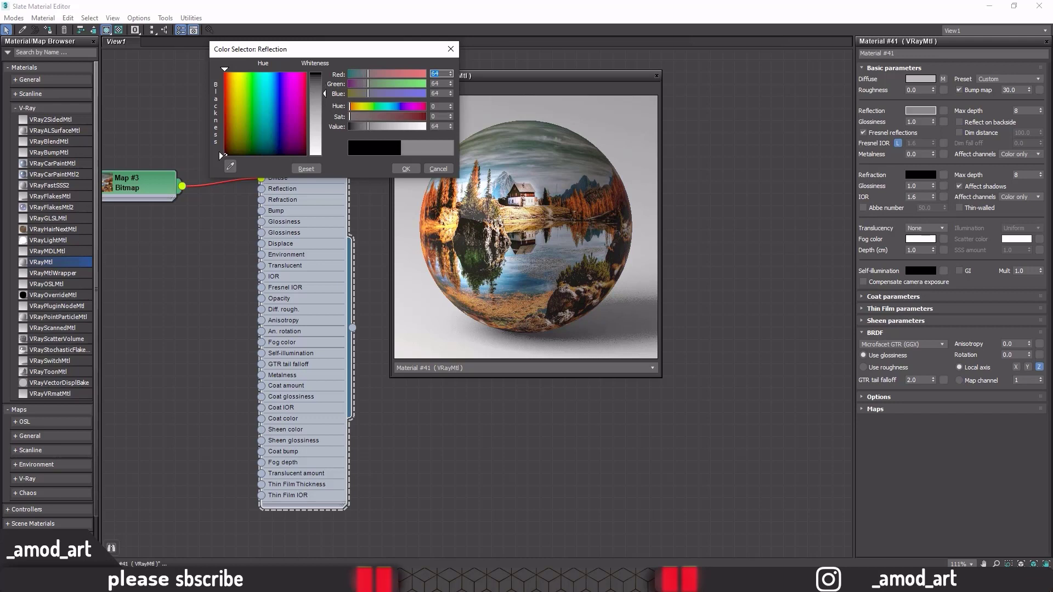
pyautogui.click(406, 168)
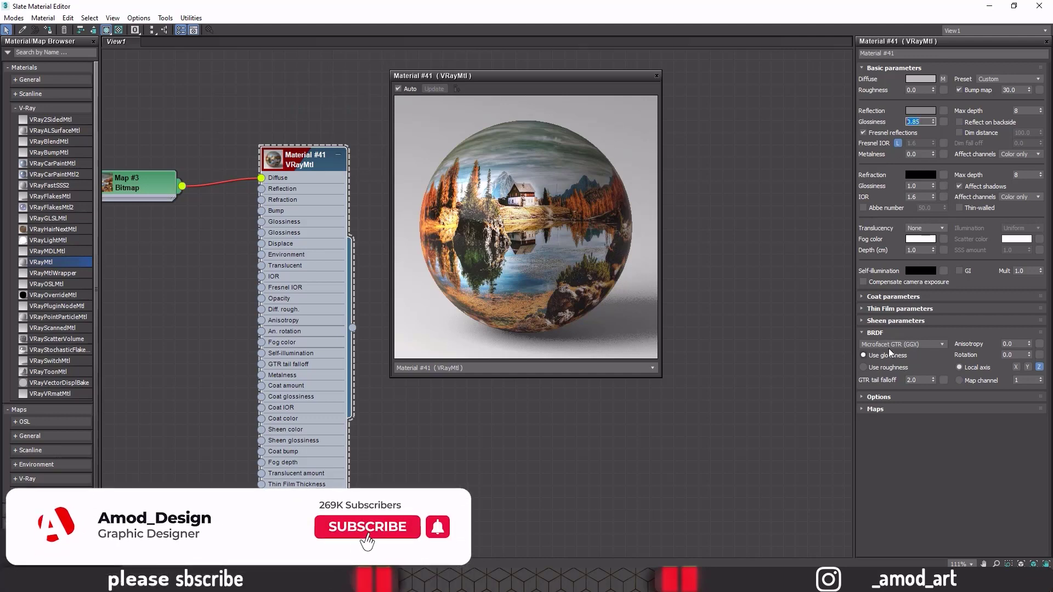
pyautogui.click(889, 346)
pyautogui.click(870, 365)
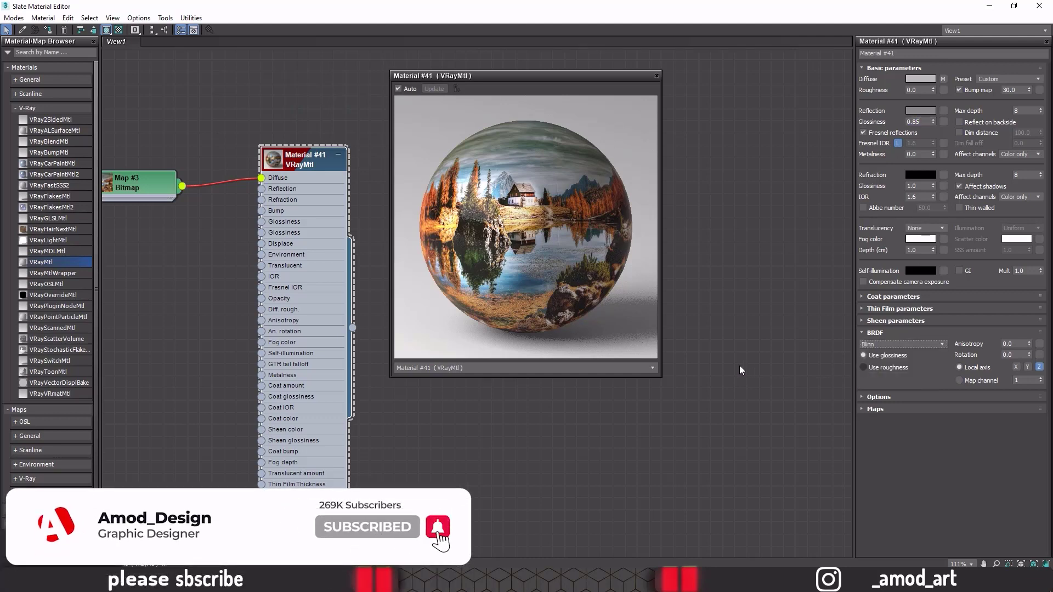
pyautogui.click(657, 76)
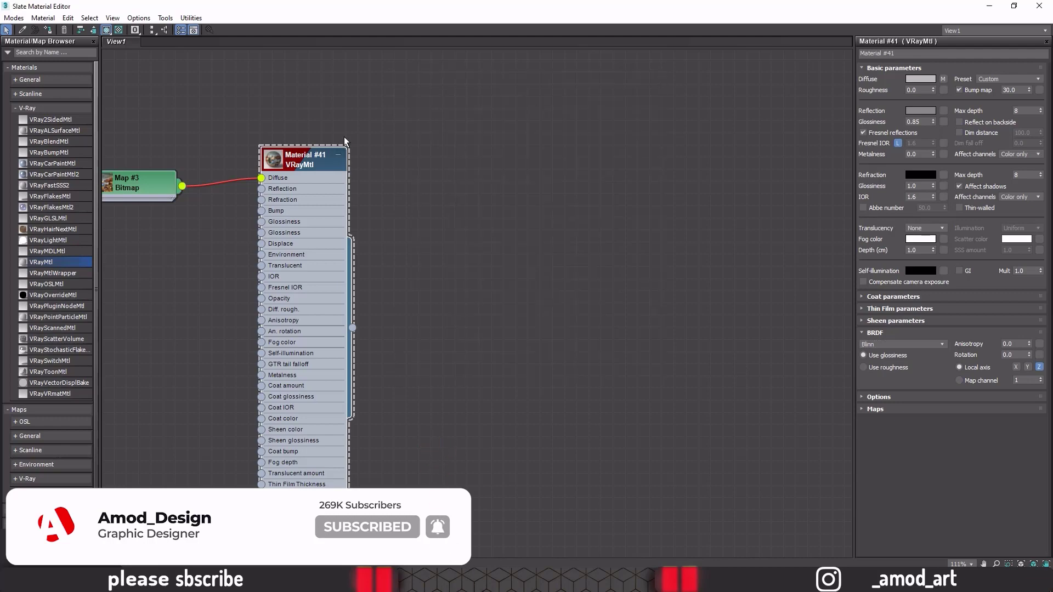
# Assign Material #41 to the disc and add a planar UVW Map modifier.
pyautogui.moveTo(311, 7); pyautogui.dragTo(603, 116)
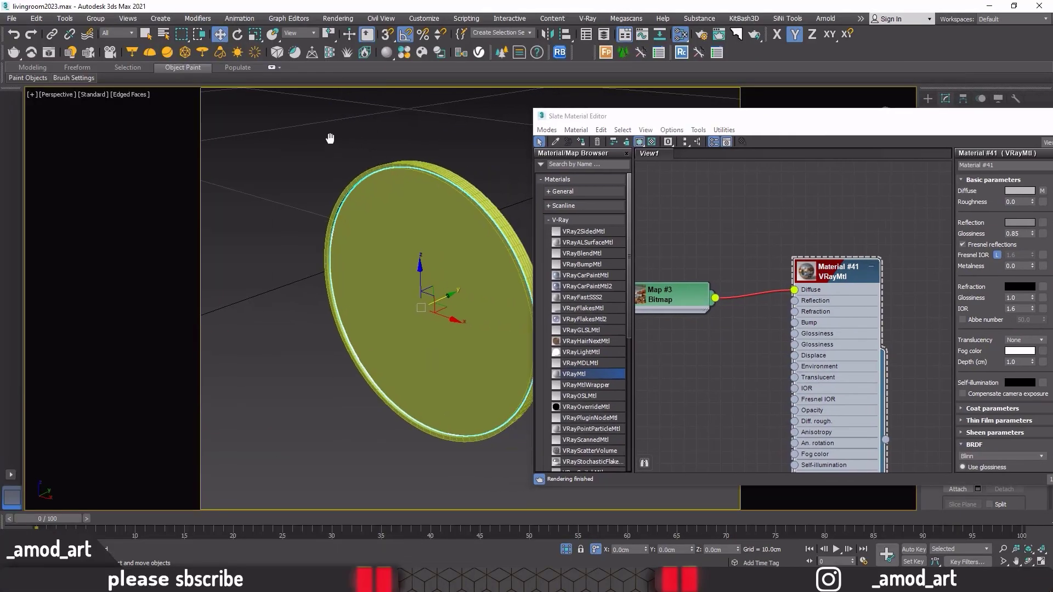
pyautogui.click(584, 142)
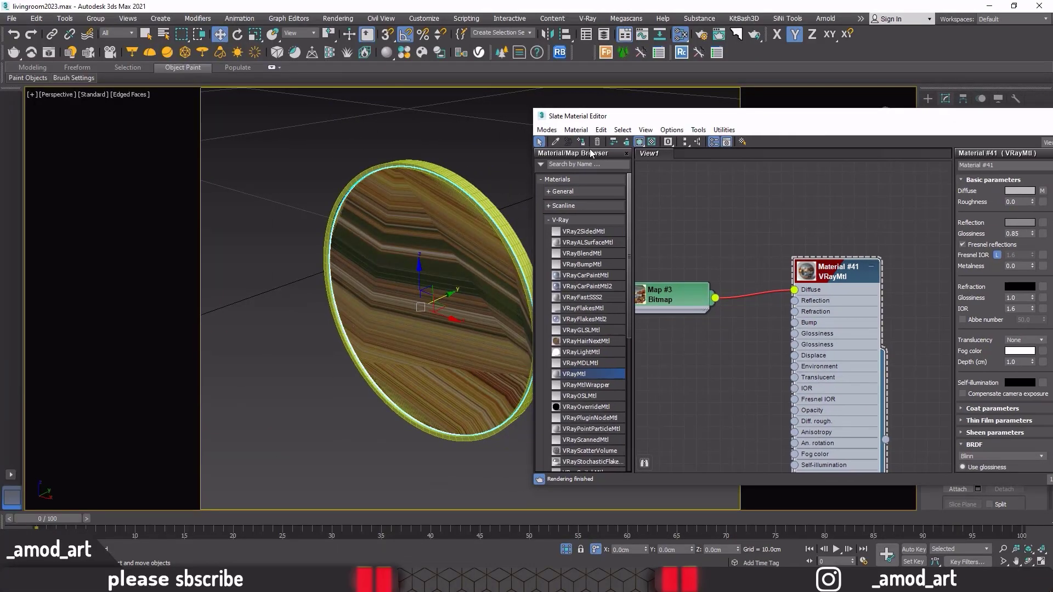
pyautogui.moveTo(899, 129); pyautogui.dragTo(671, 115)
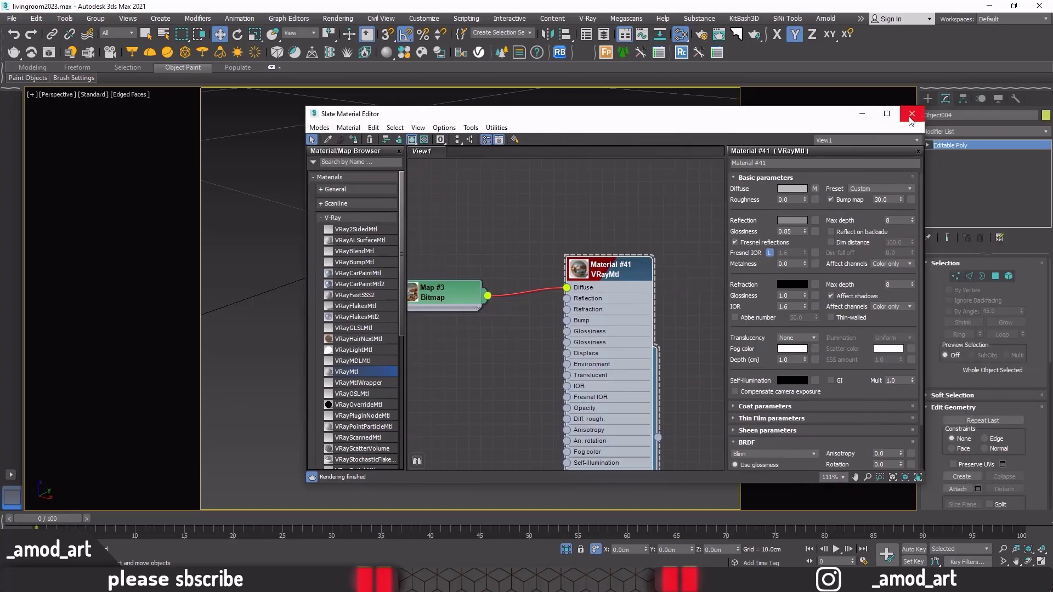
pyautogui.click(915, 112)
pyautogui.click(953, 131)
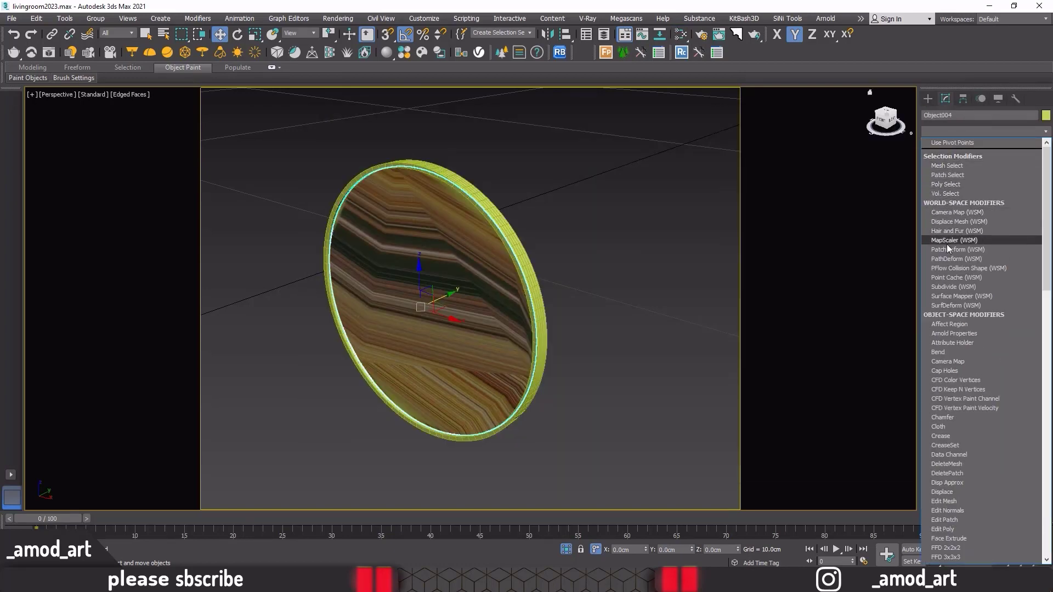
pyautogui.press('u')
pyautogui.click(947, 432)
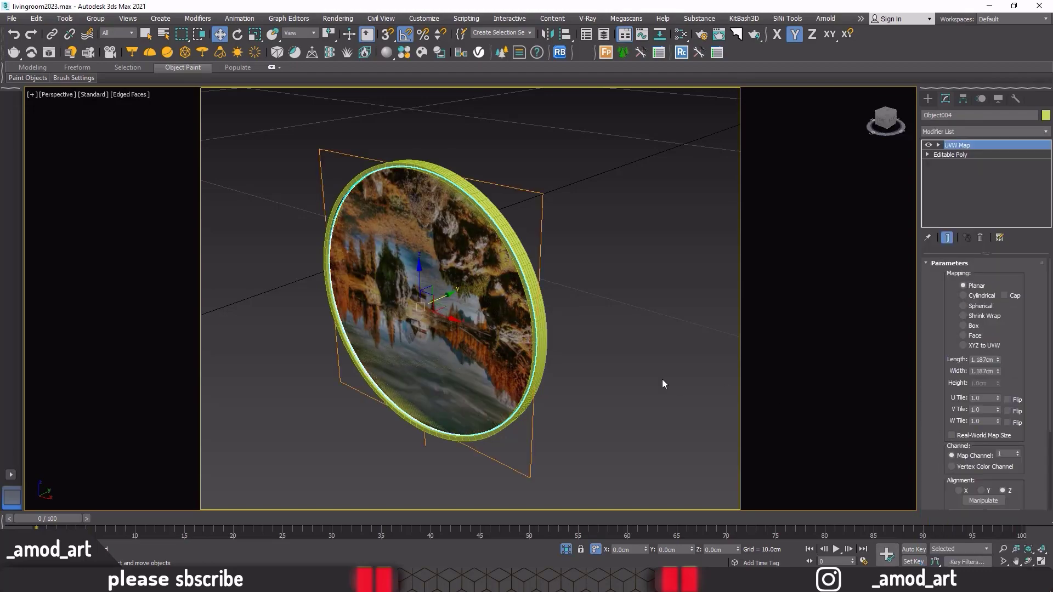
pyautogui.moveTo(664, 376)
pyautogui.keyDown('alt'); pyautogui.mouseDown(button='middle')
pyautogui.moveTo(676, 374)
pyautogui.moveTo(670, 369)
pyautogui.mouseUp(button='middle'); pyautogui.keyUp('alt')
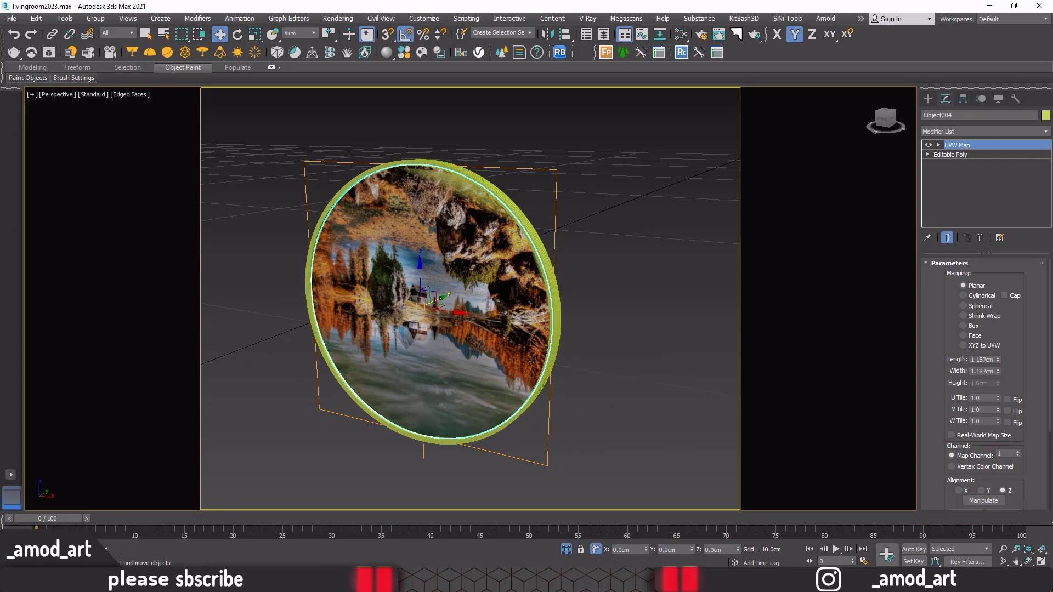
# Adjust the W rotation angle in Map #3's bitmap settings.
pyautogui.click(680, 35)
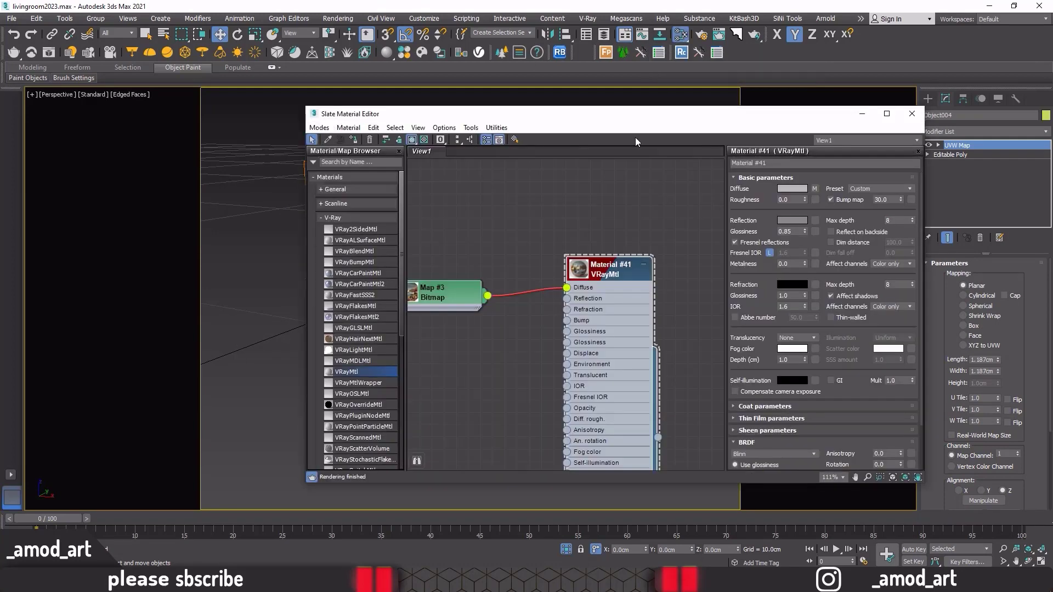
pyautogui.doubleClick(499, 281)
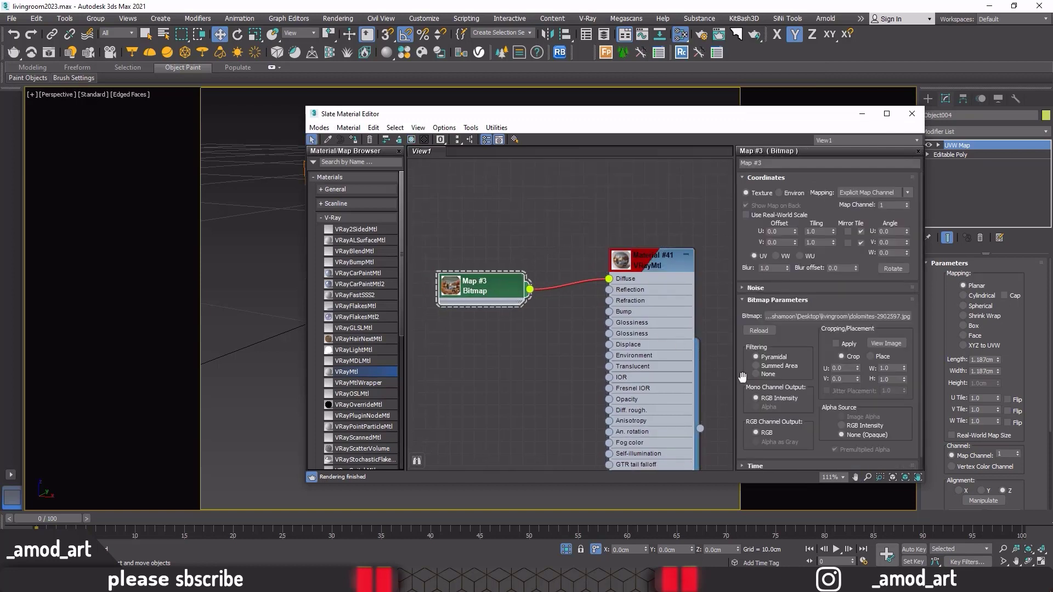
pyautogui.click(889, 252)
pyautogui.write('180')
pyautogui.moveTo(509, 119)
pyautogui.mouseDown()
pyautogui.moveTo(774, 242)
pyautogui.moveTo(633, 166)
pyautogui.mouseUp()
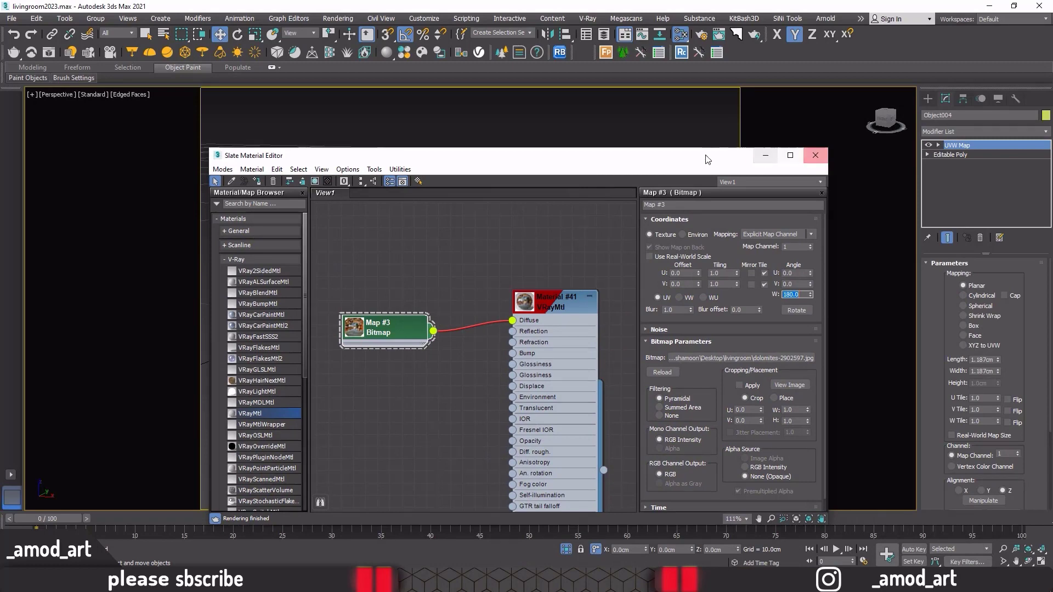
pyautogui.click(812, 158)
# Nudge the picture's mapping slightly left and select the Cylinder001 frame.
pyautogui.keyDown('alt'); pyautogui.moveTo(685, 235); pyautogui.dragTo(526, 310, button='middle'); pyautogui.keyUp('alt')
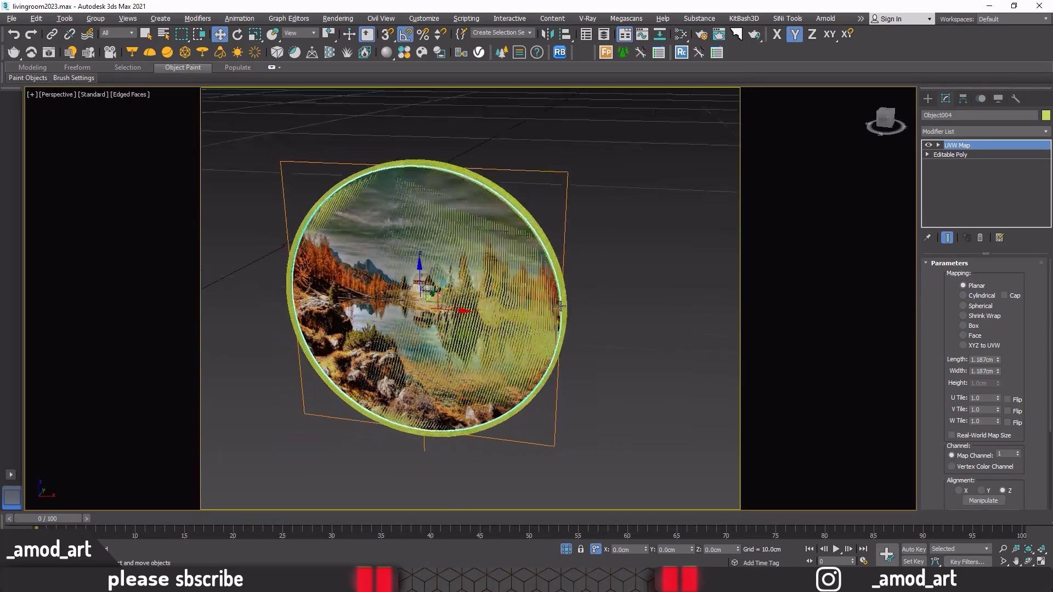
pyautogui.scroll(3, 444, 305)
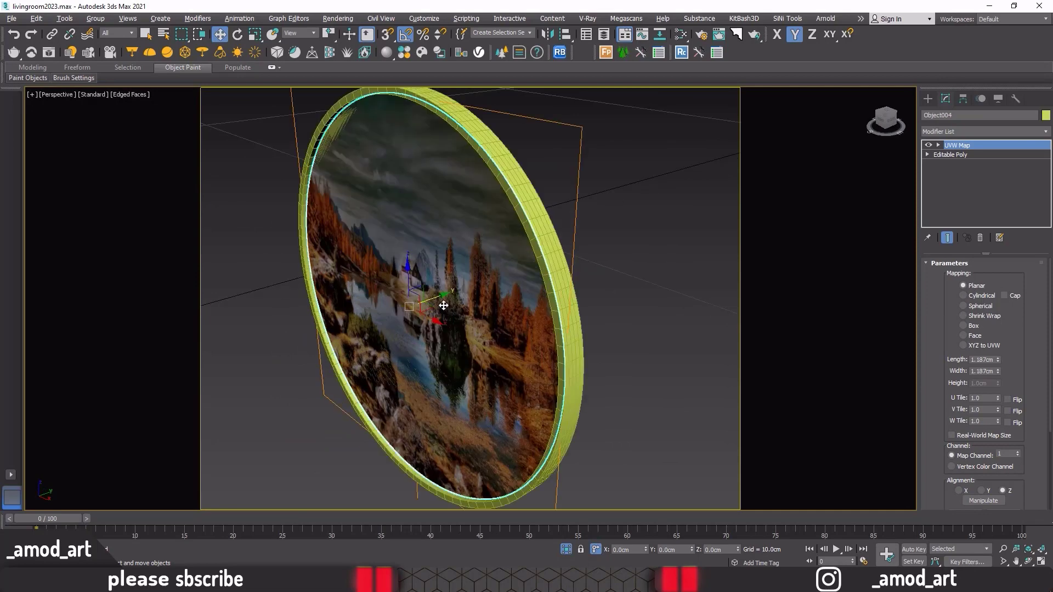
pyautogui.moveTo(437, 299); pyautogui.dragTo(437, 299)
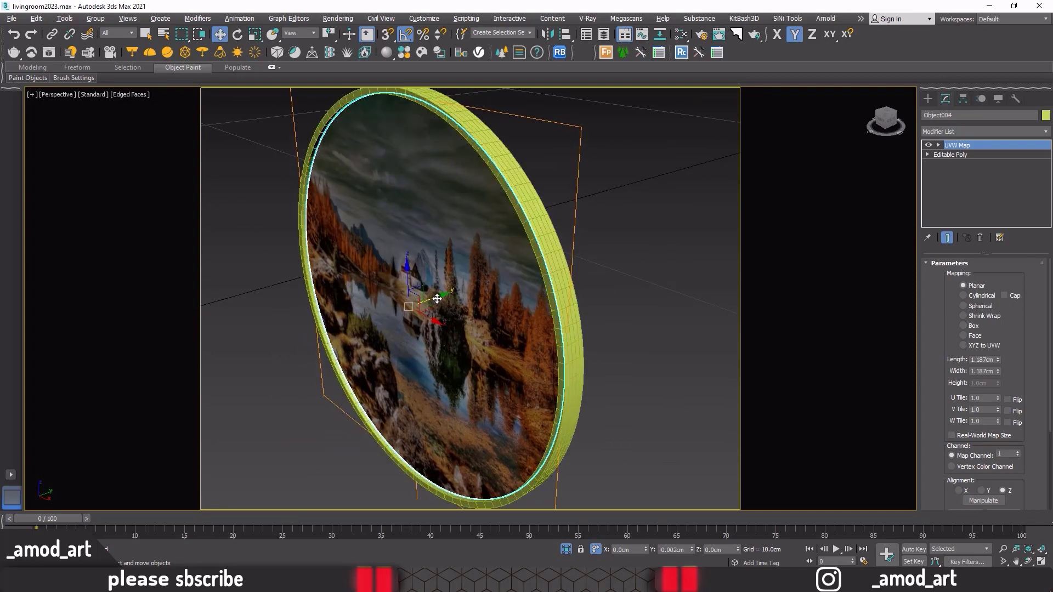
pyautogui.moveTo(436, 299)
pyautogui.keyDown('alt'); pyautogui.mouseDown(button='middle')
pyautogui.moveTo(600, 295)
pyautogui.moveTo(639, 283)
pyautogui.mouseUp(button='middle'); pyautogui.keyUp('alt')
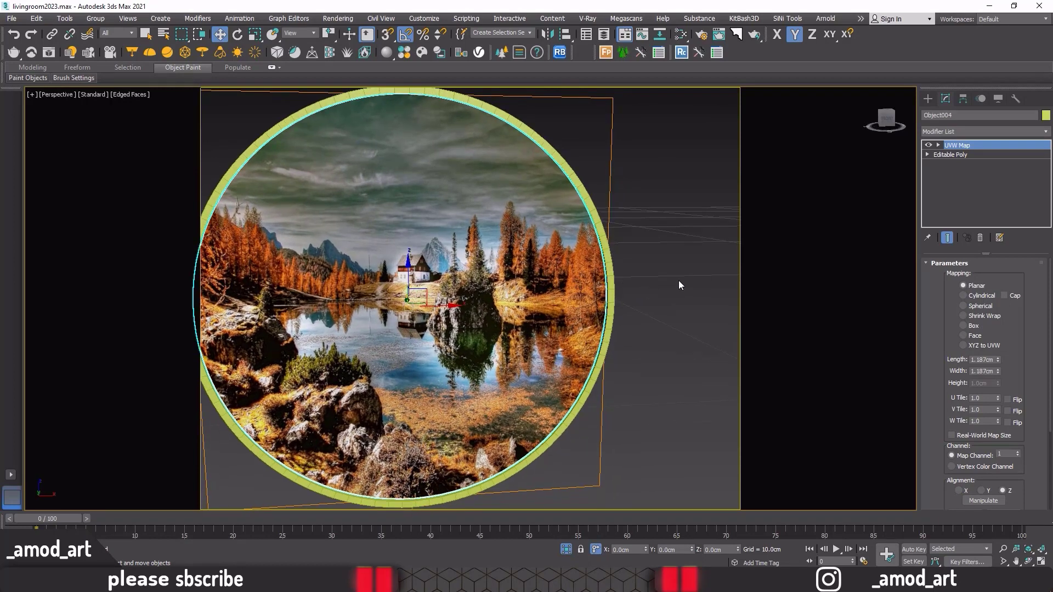
pyautogui.click(679, 281)
pyautogui.click(585, 178)
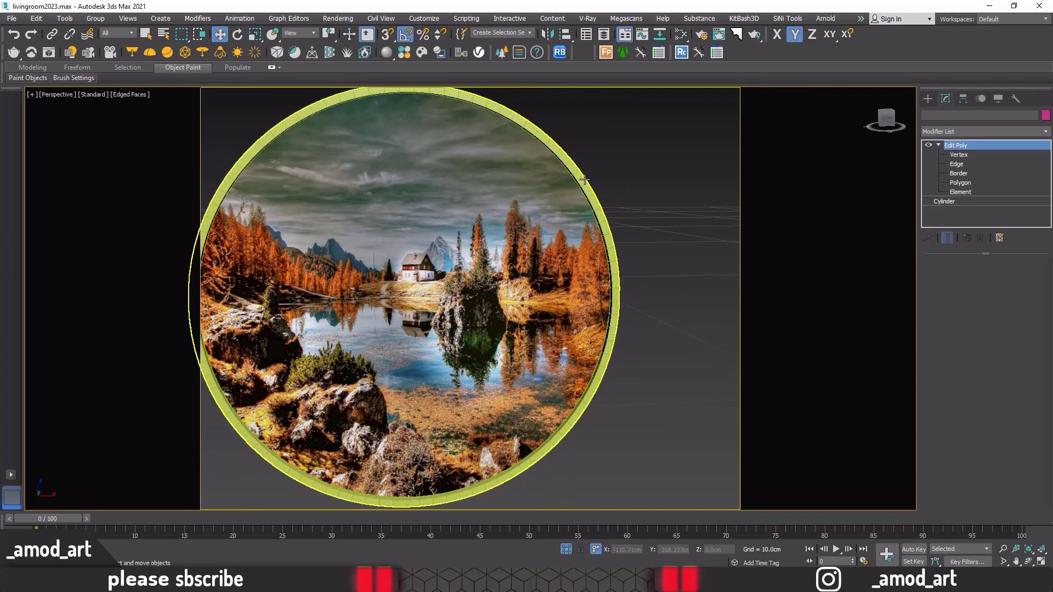
# Assign the Laminate_B01_120cm VRayMtl wood material to Cylinder001's rim.
pyautogui.click(681, 34)
pyautogui.scroll(-4, 502, 321)
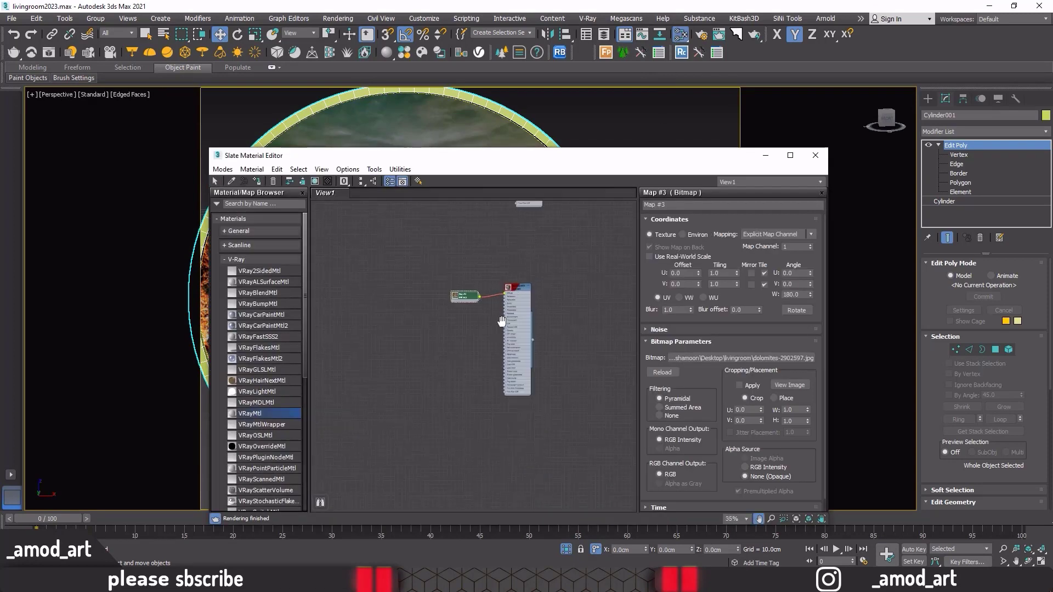
pyautogui.moveTo(502, 321); pyautogui.dragTo(408, 313, button='middle')
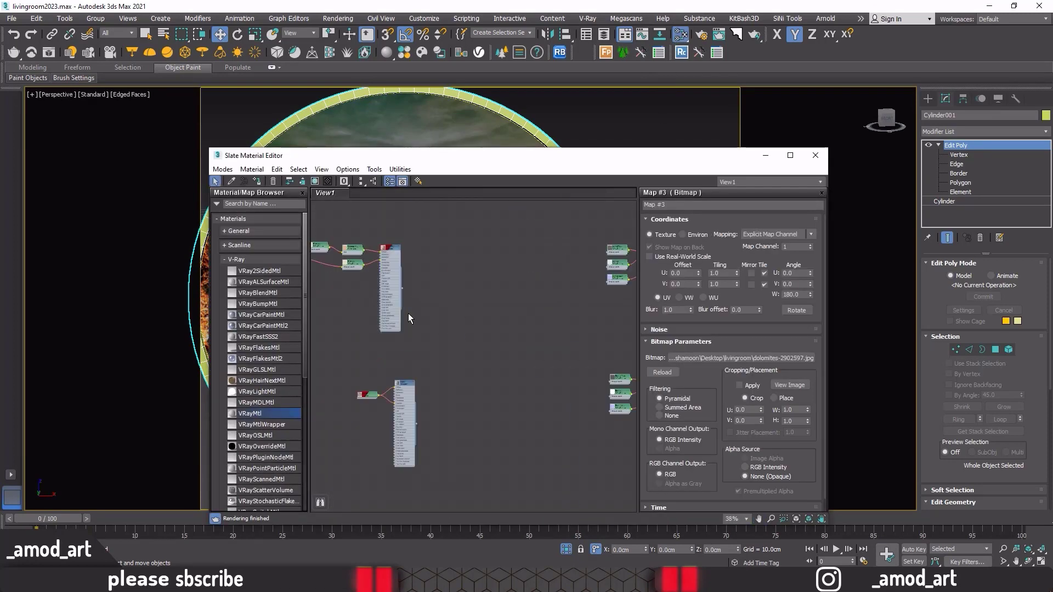
pyautogui.scroll(3, 408, 314)
pyautogui.scroll(2, 416, 305)
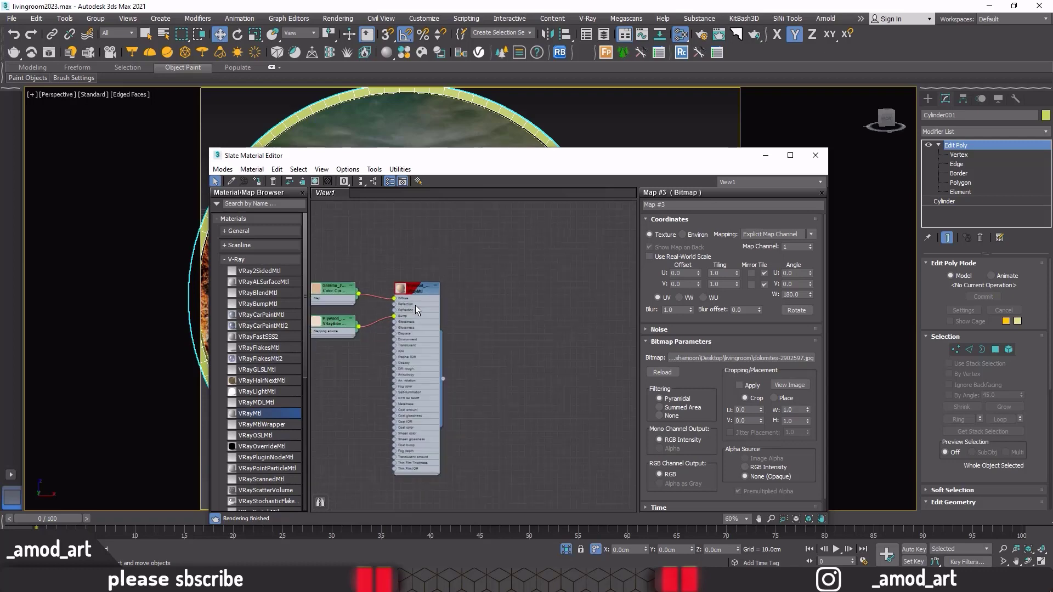
pyautogui.scroll(-2, 416, 305)
pyautogui.moveTo(416, 305); pyautogui.dragTo(518, 258, button='middle')
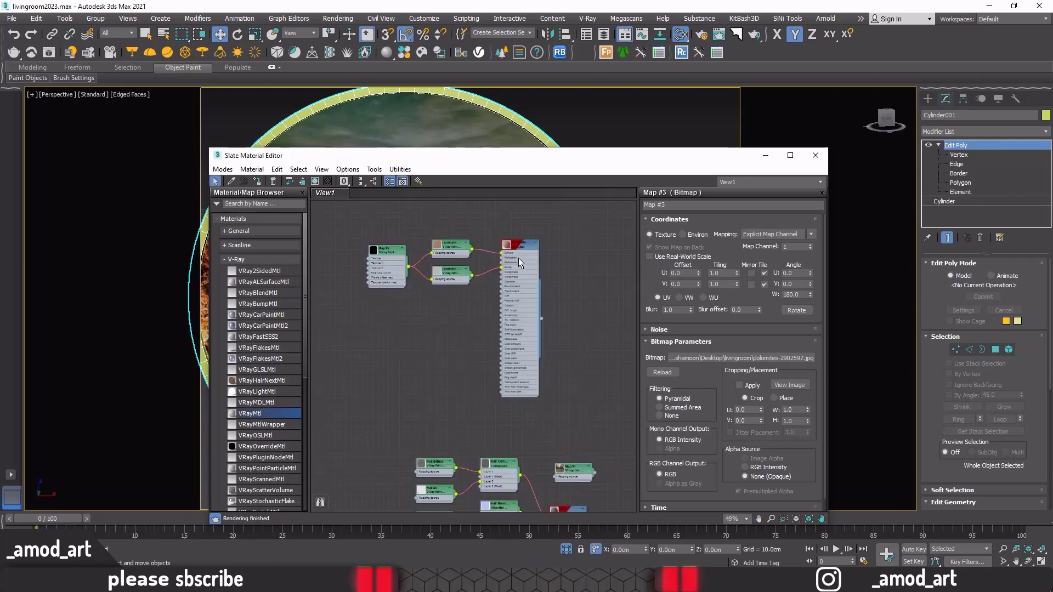
pyautogui.scroll(5, 518, 258)
pyautogui.doubleClick(519, 236)
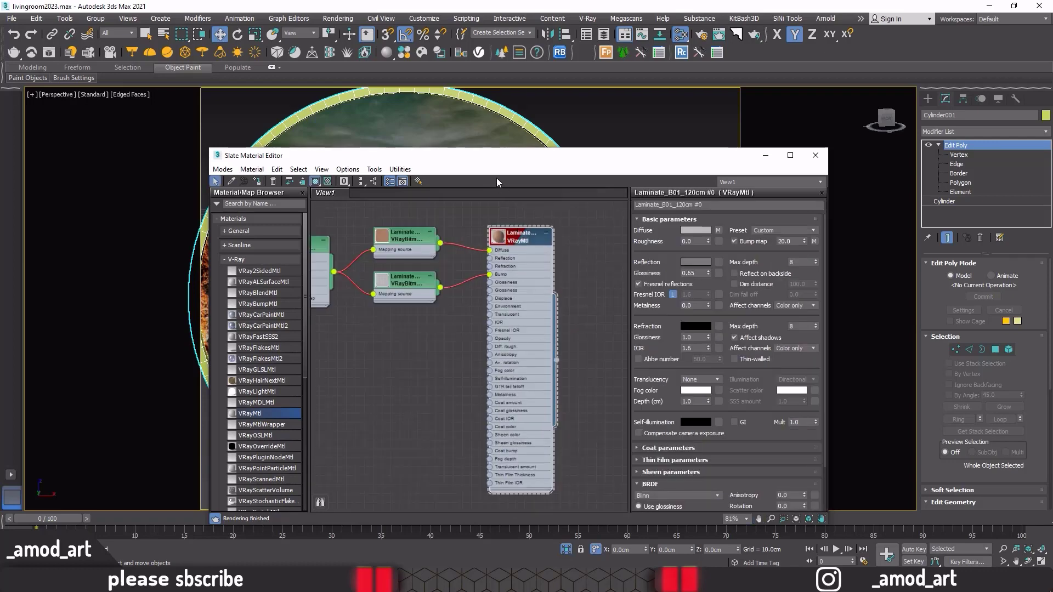
pyautogui.moveTo(494, 156); pyautogui.dragTo(716, 182)
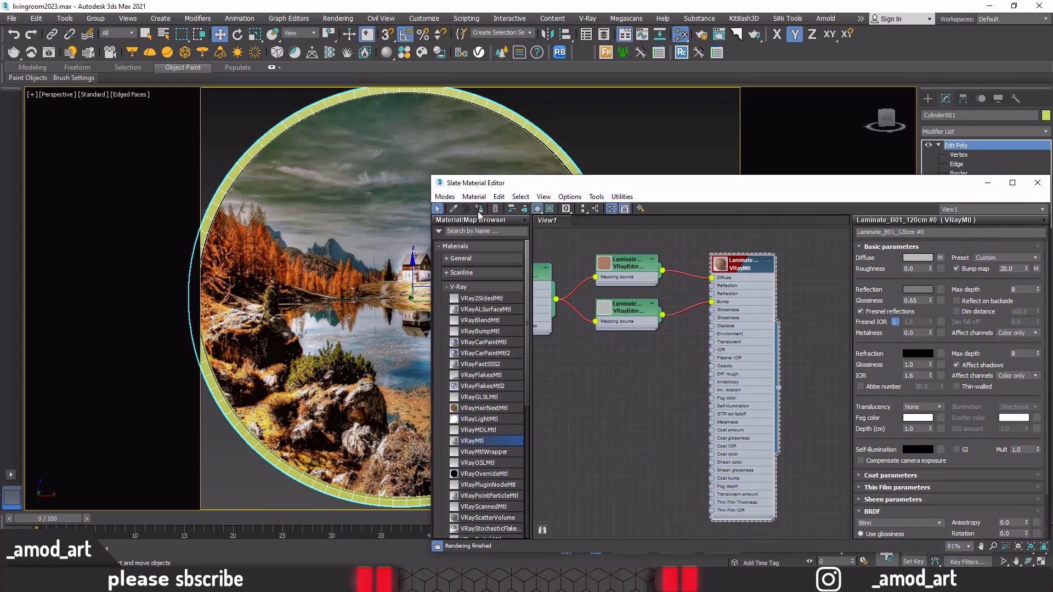
pyautogui.click(479, 209)
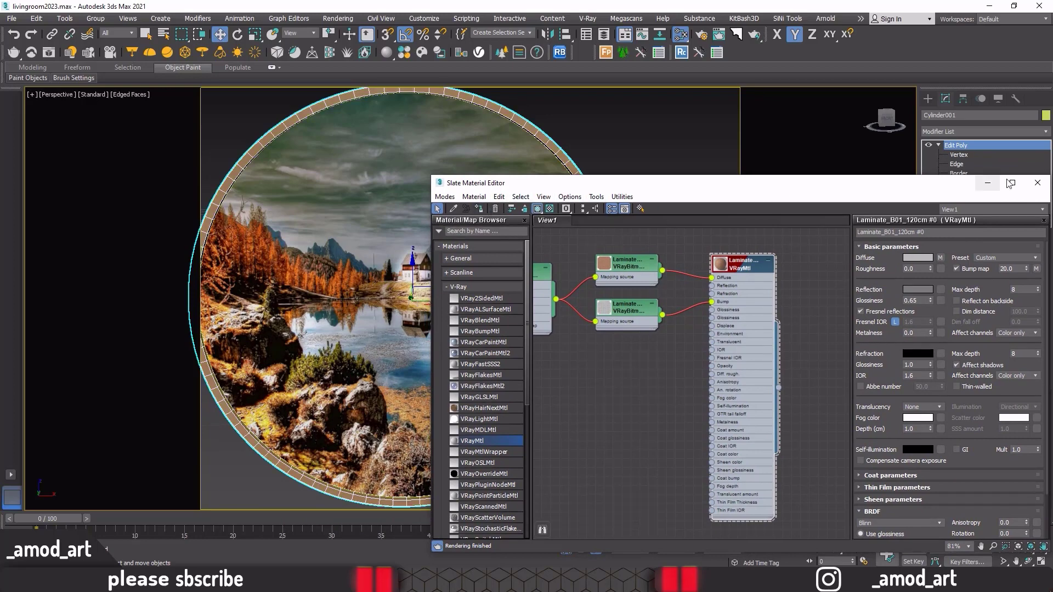
pyautogui.click(1037, 182)
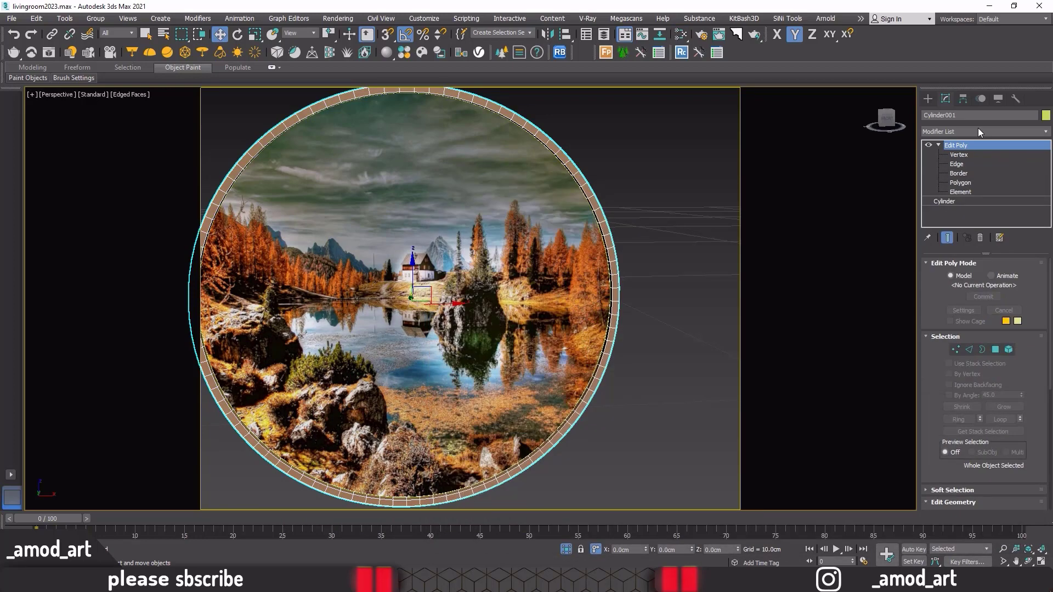
# Add a UVW Map modifier to the round frame with Cylindrical mapping.
pyautogui.click(979, 130)
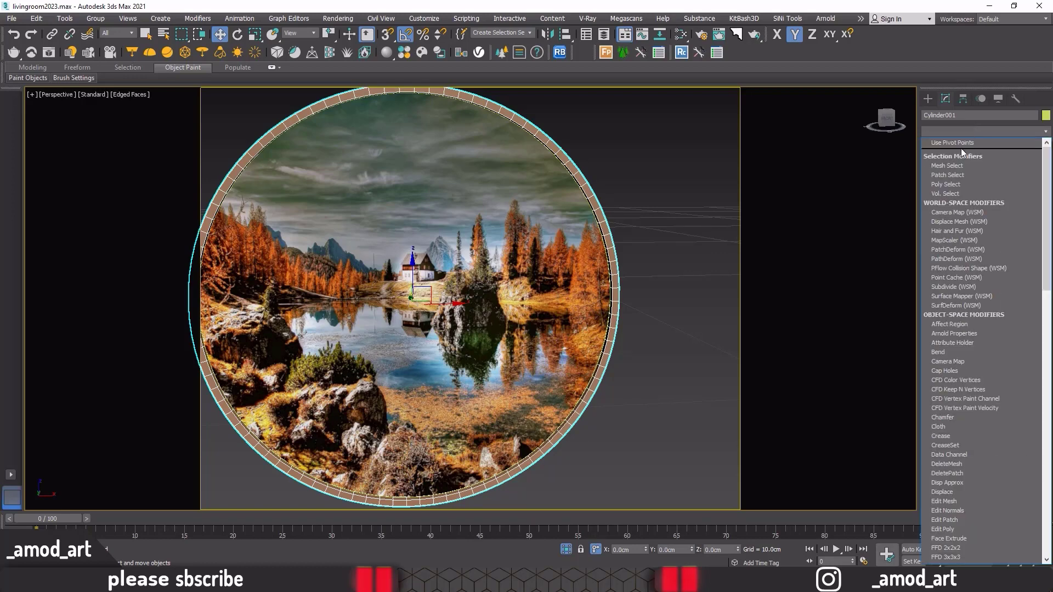
pyautogui.press('u')
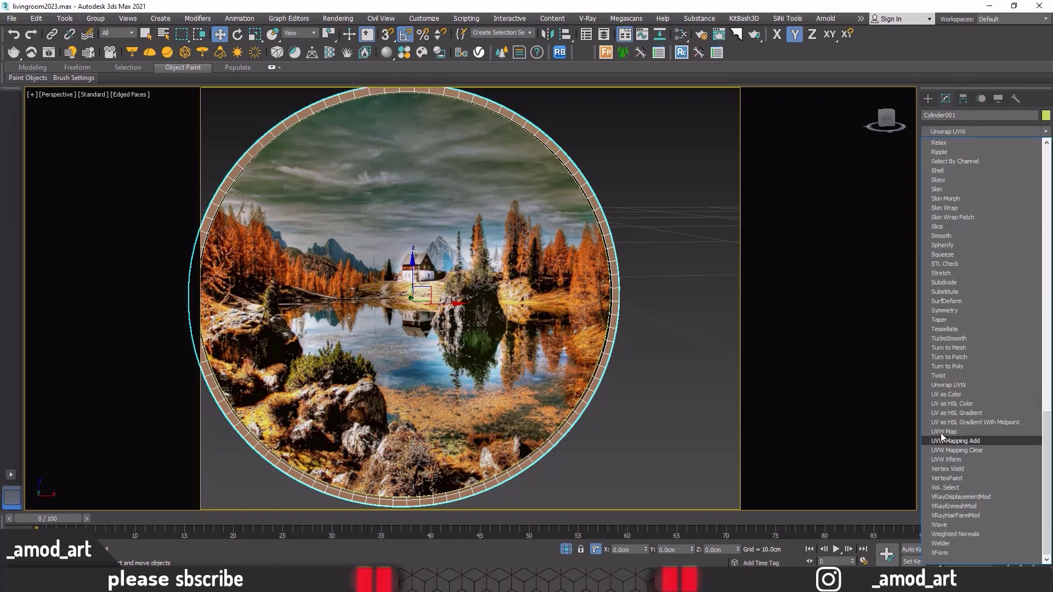
pyautogui.click(940, 433)
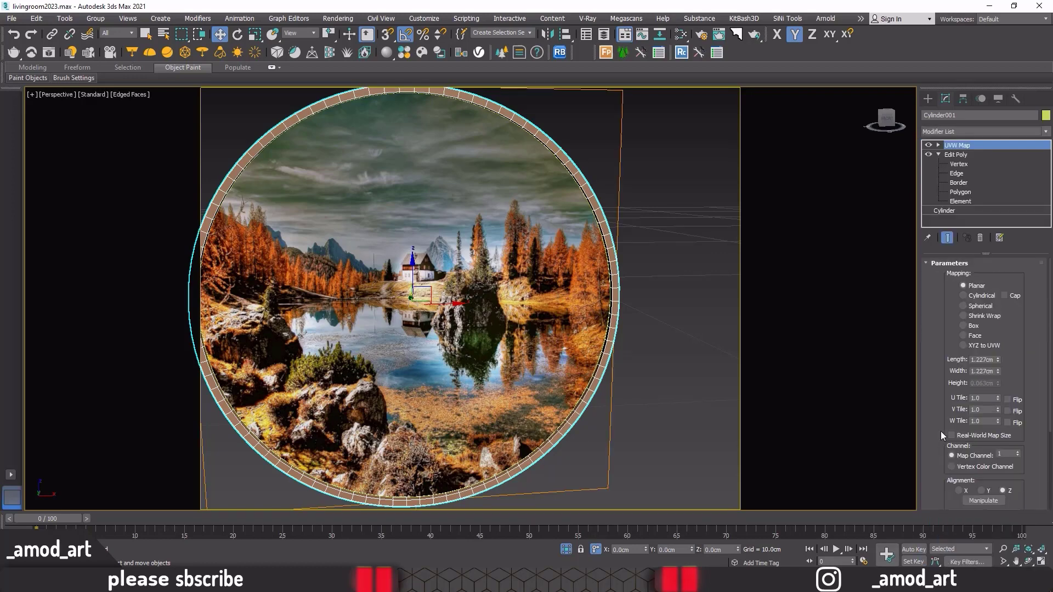
pyautogui.click(966, 295)
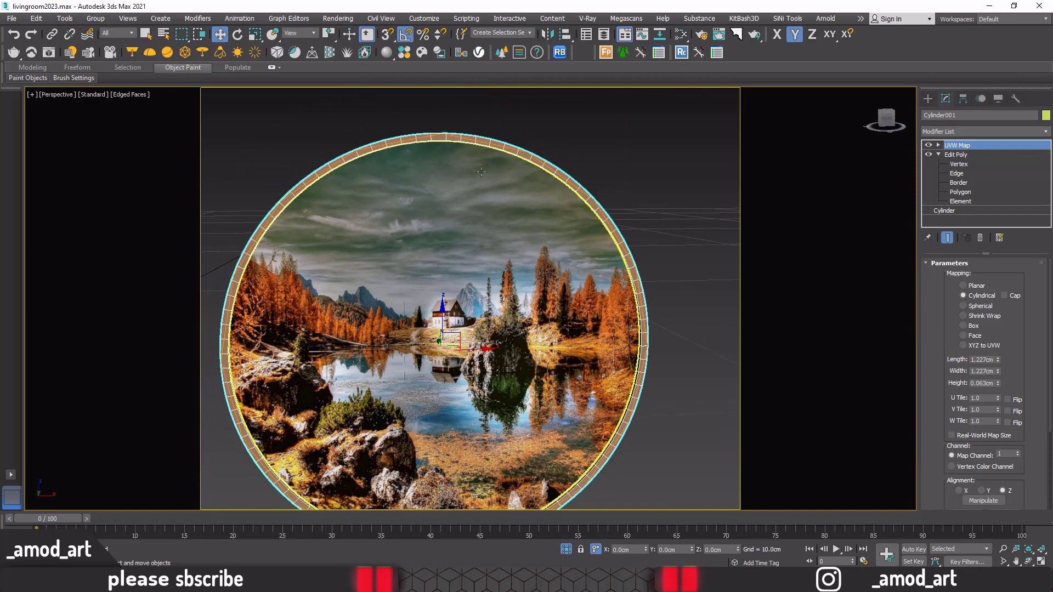
pyautogui.scroll(3, 437, 151)
pyautogui.scroll(5, 437, 151)
pyautogui.scroll(-5, 437, 151)
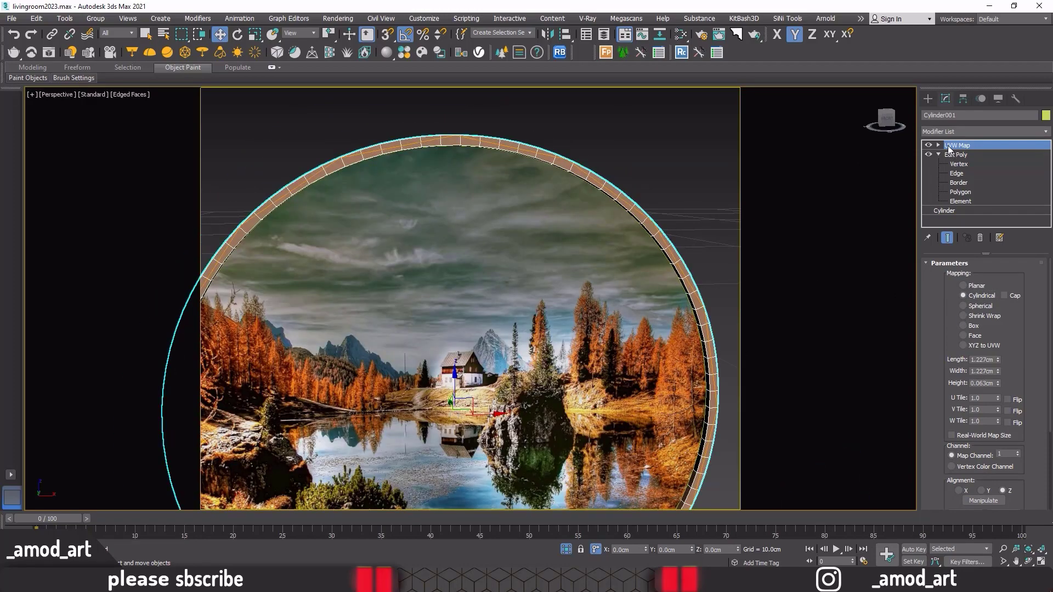
# Scale the UVW Map gizmo up so it spans the whole frame.
pyautogui.click(939, 145)
pyautogui.click(253, 34)
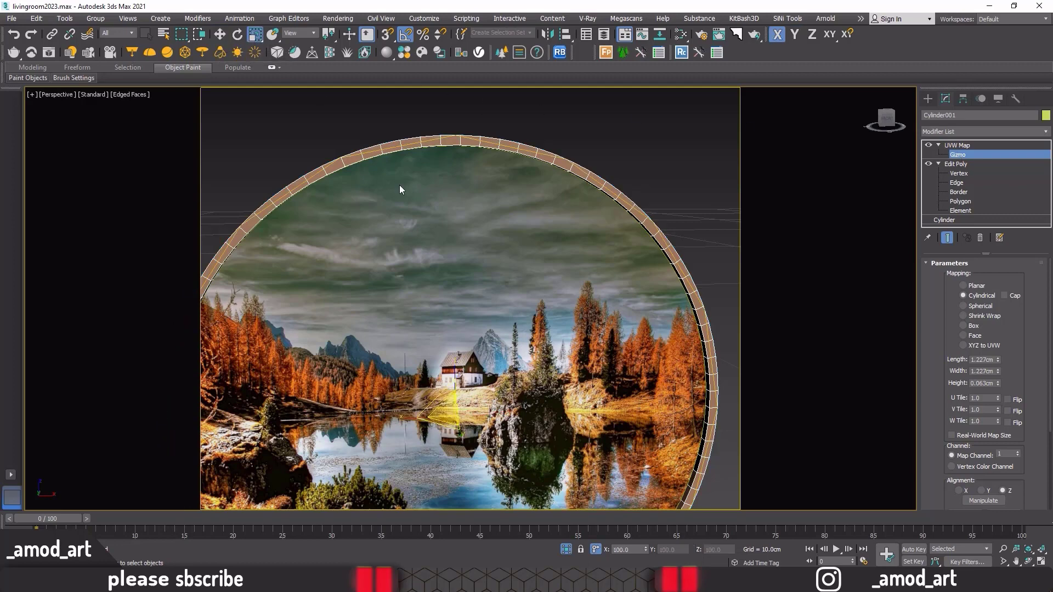
pyautogui.moveTo(450, 410); pyautogui.dragTo(461, 526)
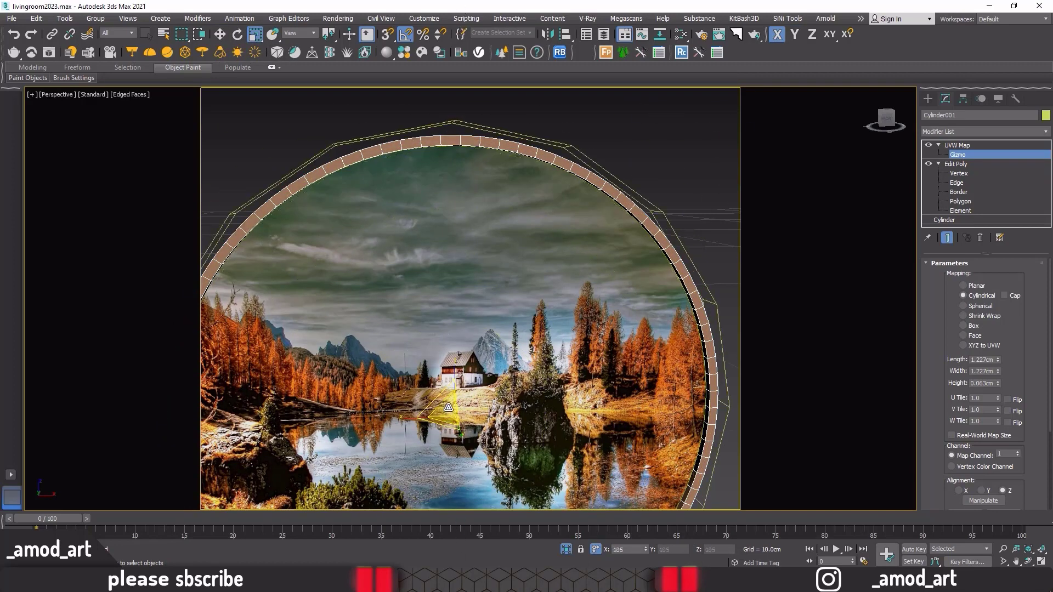
pyautogui.moveTo(461, 526)
pyautogui.mouseDown()
pyautogui.moveTo(446, 317)
pyautogui.moveTo(451, 526)
pyautogui.moveTo(450, 25)
pyautogui.mouseUp()
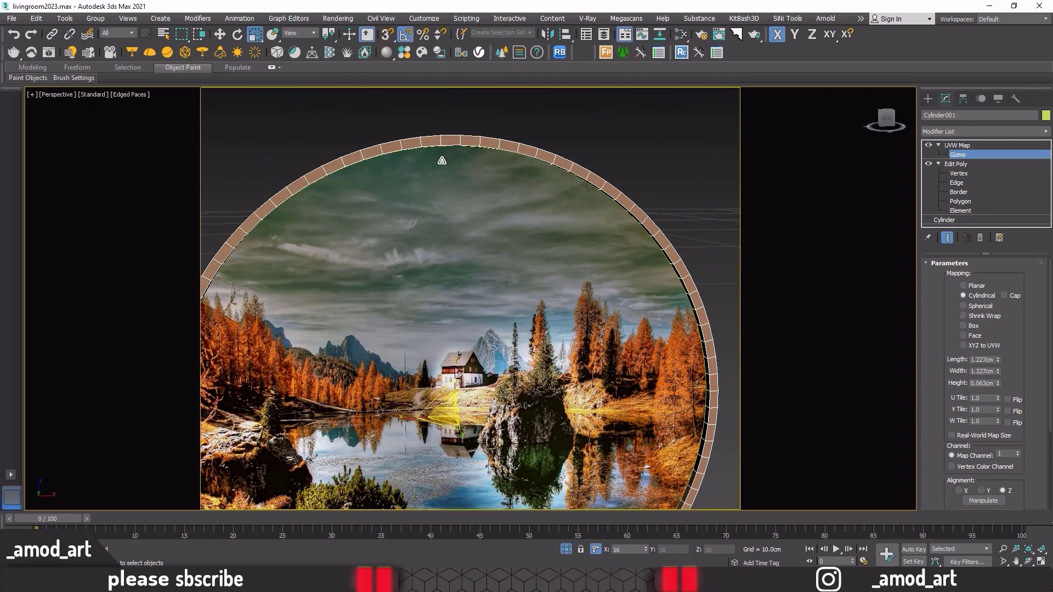
pyautogui.moveTo(442, 160); pyautogui.dragTo(384, 135)
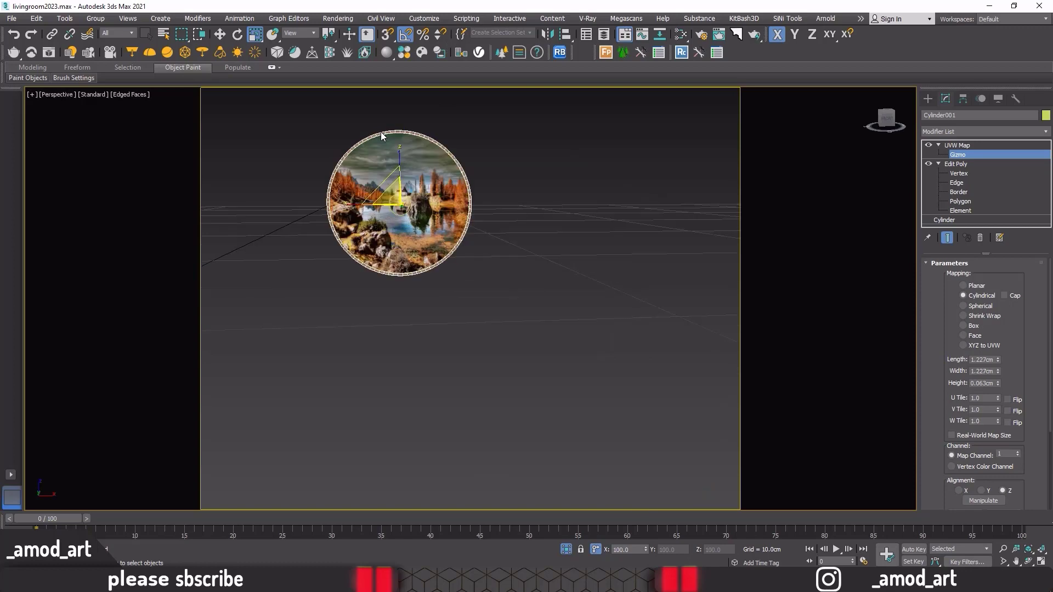
pyautogui.keyDown('alt'); pyautogui.moveTo(381, 131); pyautogui.dragTo(532, 165, button='middle'); pyautogui.keyUp('alt')
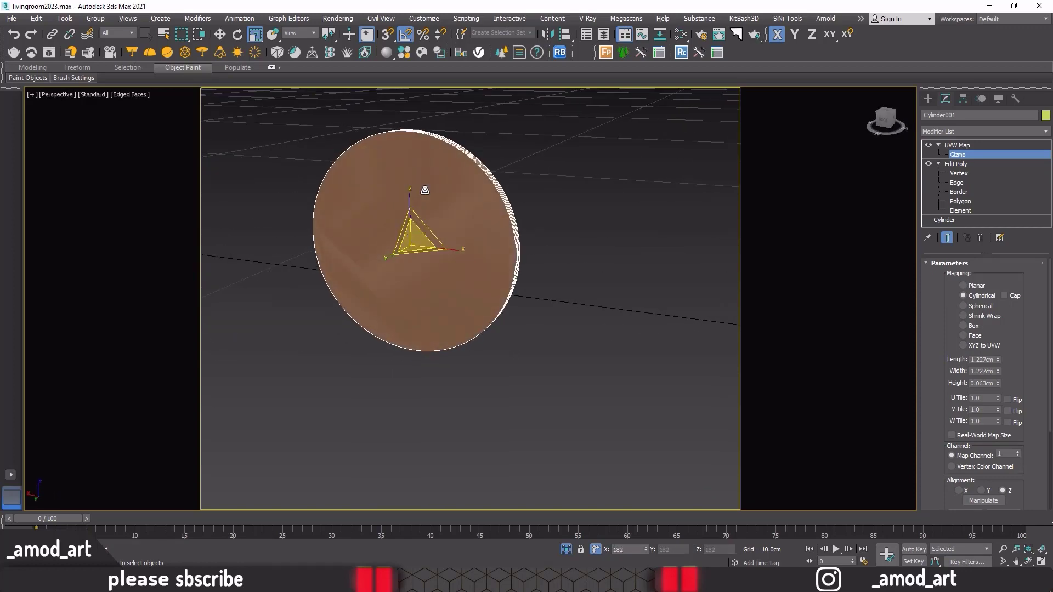
# Switch the mapping to Box, rescale the wood grain, and bring back the full room.
pyautogui.click(969, 326)
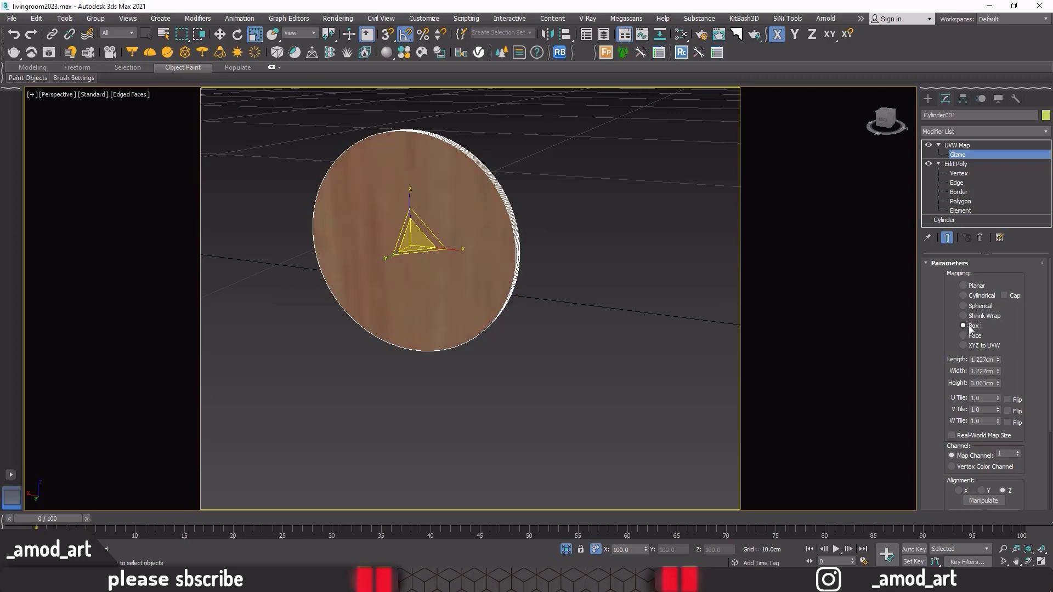
pyautogui.moveTo(425, 243); pyautogui.dragTo(457, 415)
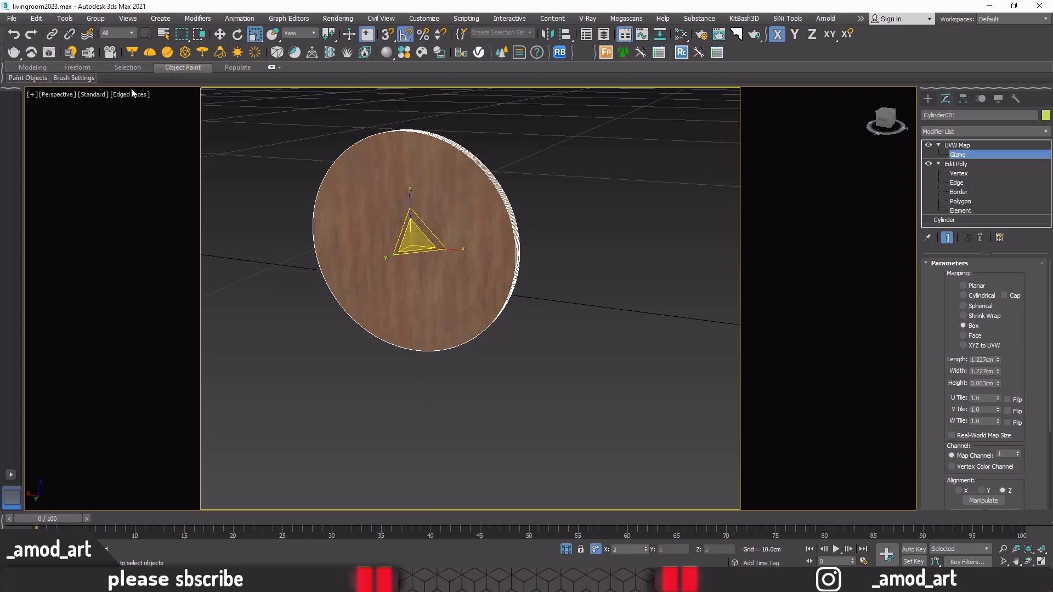
pyautogui.moveTo(457, 415); pyautogui.dragTo(126, 7)
pyautogui.keyDown('alt'); pyautogui.moveTo(502, 242); pyautogui.dragTo(330, 242, button='middle'); pyautogui.keyUp('alt')
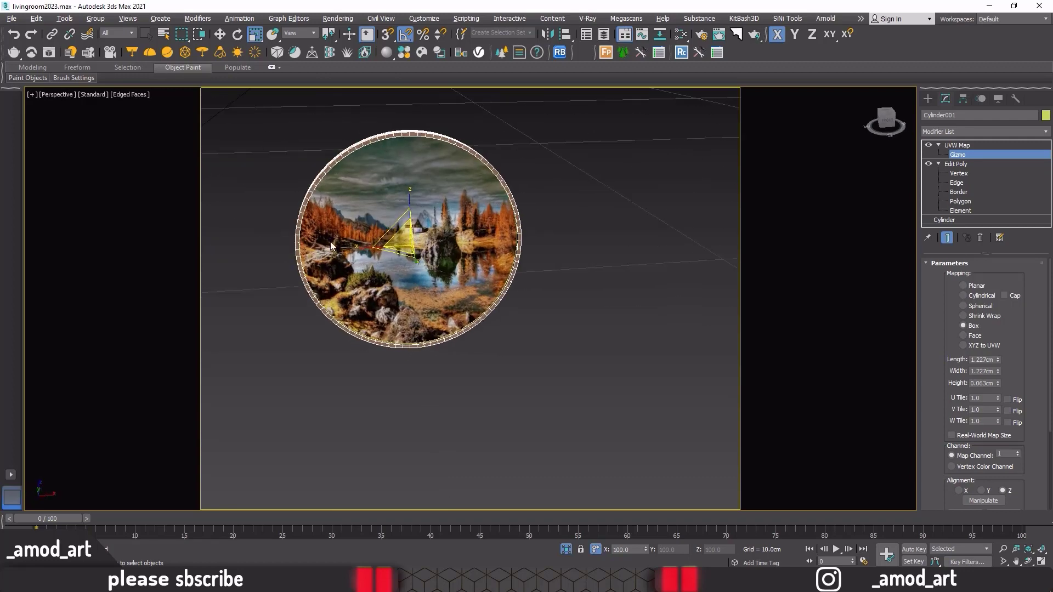
pyautogui.click(959, 146)
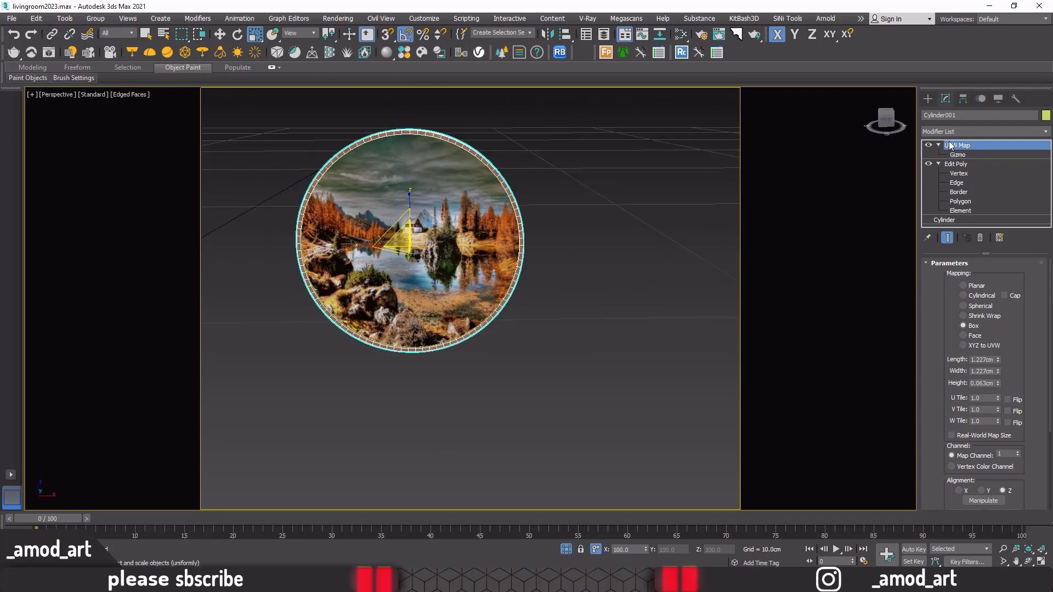
pyautogui.click(567, 553)
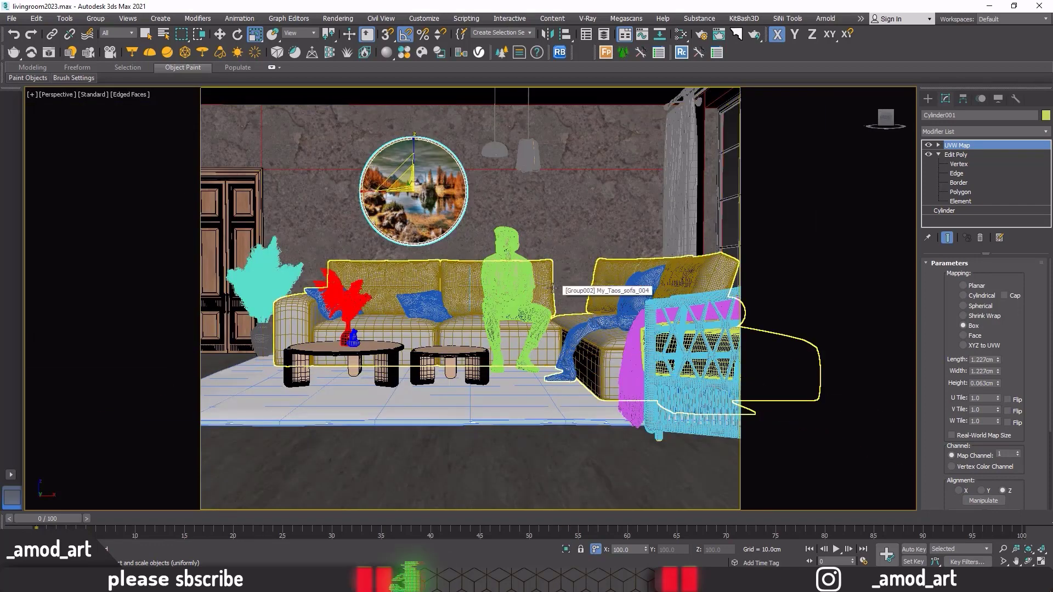
# Maximize the Top viewport and pan and zoom it over the sofa area.
pyautogui.hotkey('alt', 'w')
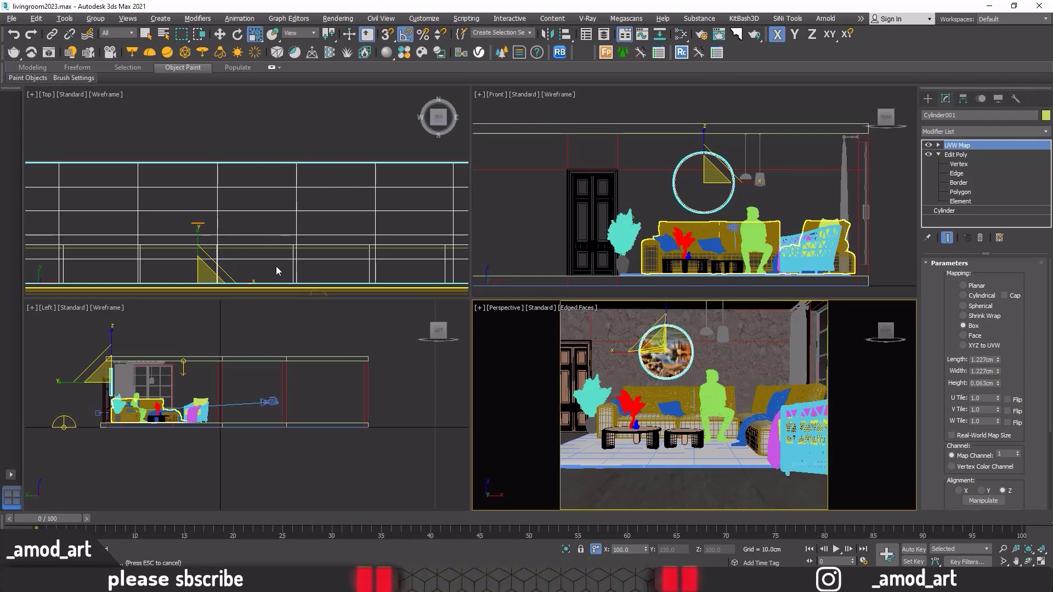
pyautogui.middleClick(311, 251)
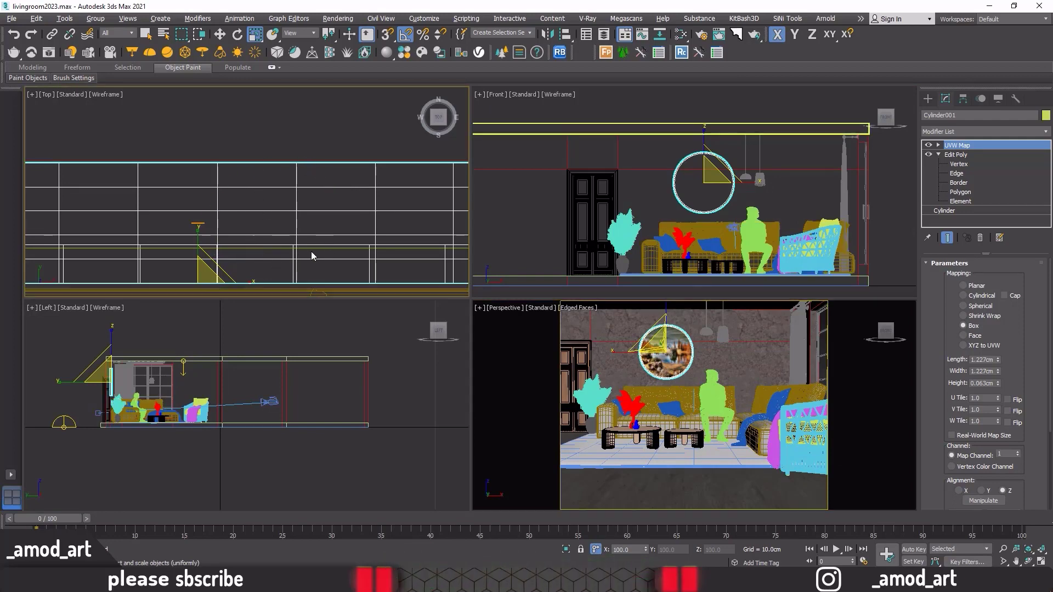
pyautogui.hotkey('alt', 'w')
pyautogui.moveTo(272, 183); pyautogui.dragTo(241, 128, button='middle')
pyautogui.scroll(-10, 241, 128)
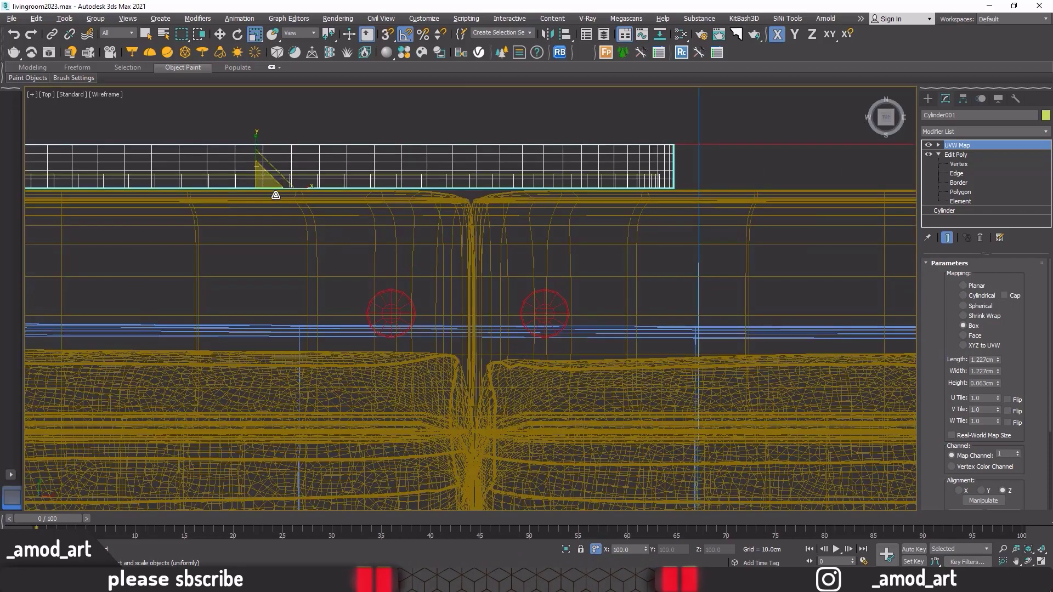
pyautogui.scroll(-5, 311, 232)
# Zoom the Top view in on the round lamps.
pyautogui.press('w')
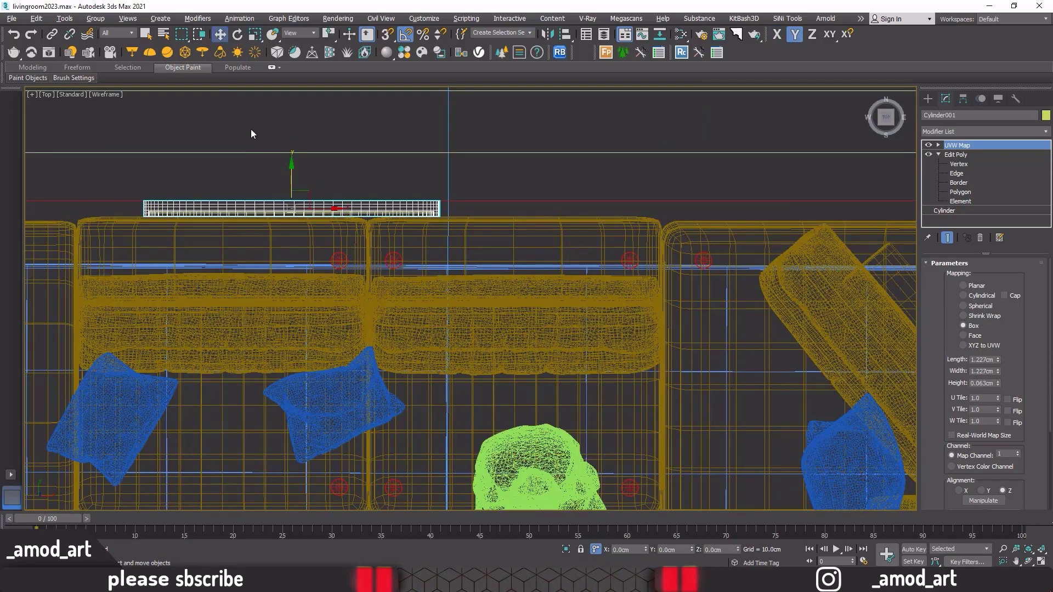
pyautogui.scroll(-4, 252, 132)
pyautogui.scroll(-3, 300, 327)
pyautogui.scroll(5, 300, 327)
pyautogui.scroll(2, 308, 343)
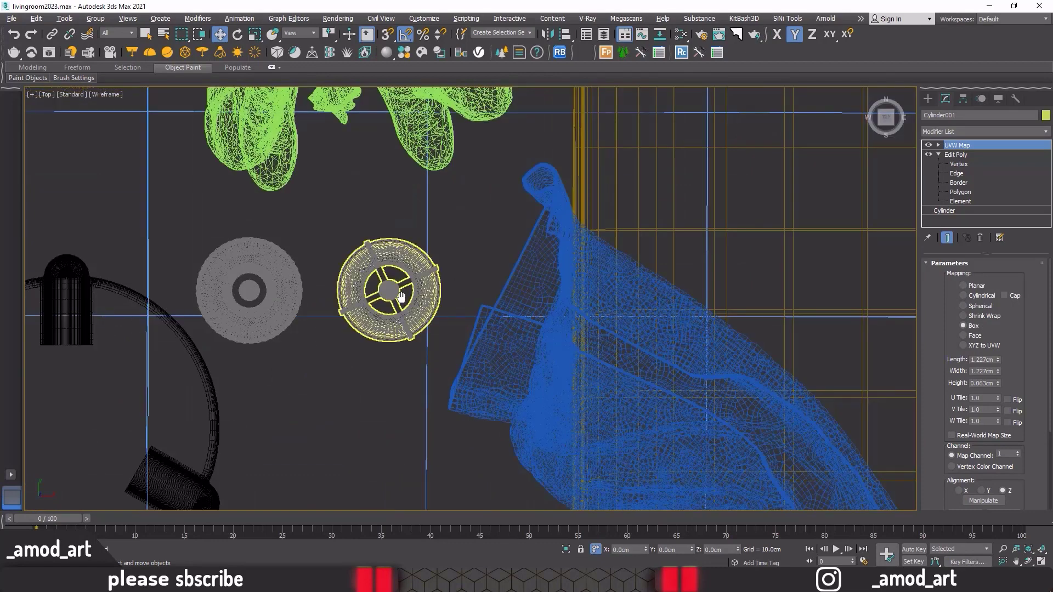
pyautogui.scroll(1, 384, 307)
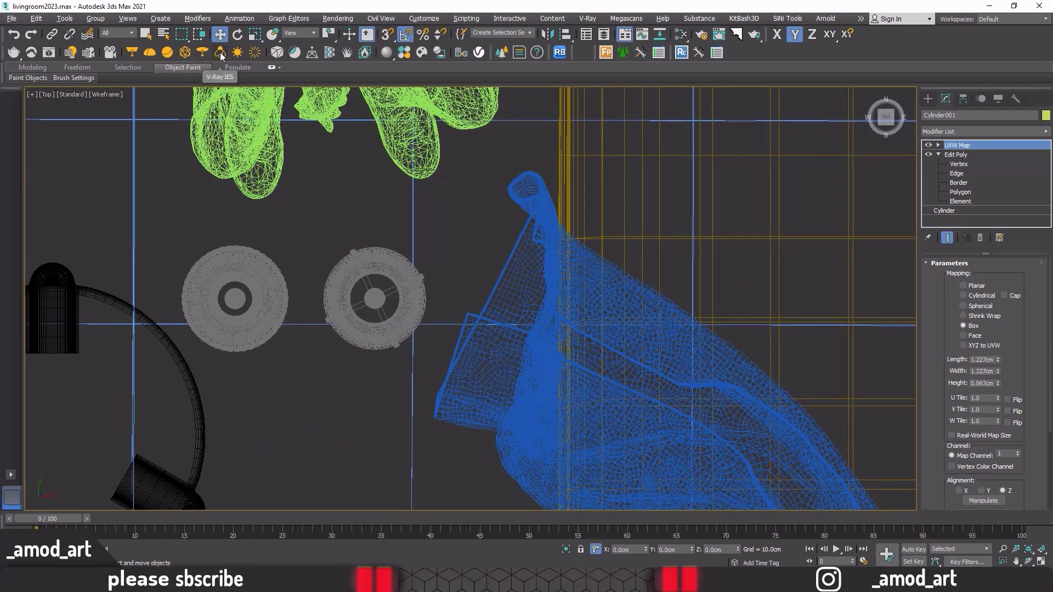
# Place a 0.019cm V-Ray sphere light in the right lamp and Shift-drag a copy leftward.
pyautogui.click(169, 53)
pyautogui.click(374, 299)
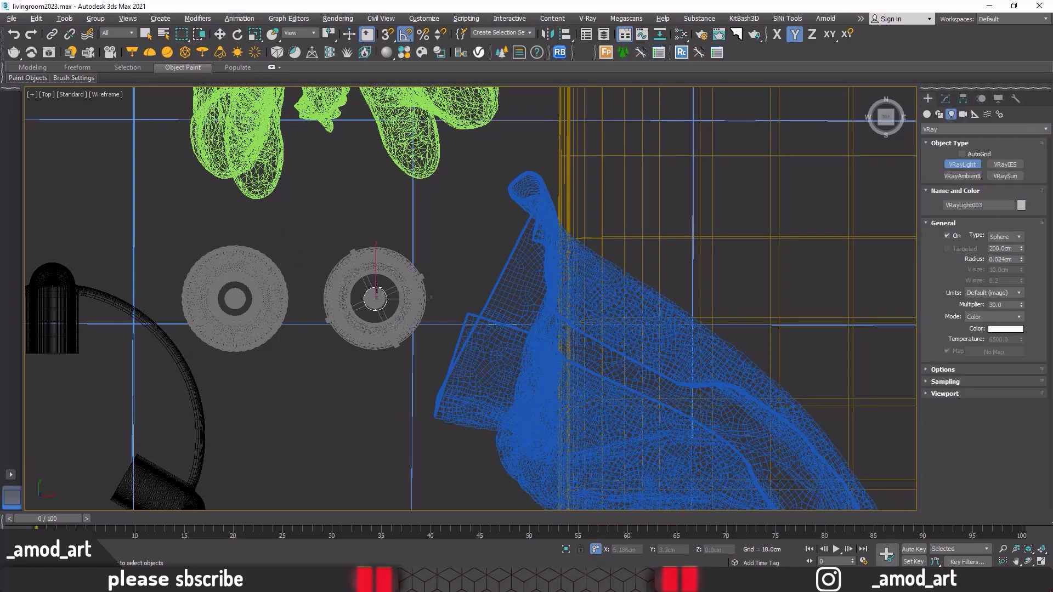
pyautogui.moveTo(377, 287); pyautogui.dragTo(376, 292)
pyautogui.click(220, 33)
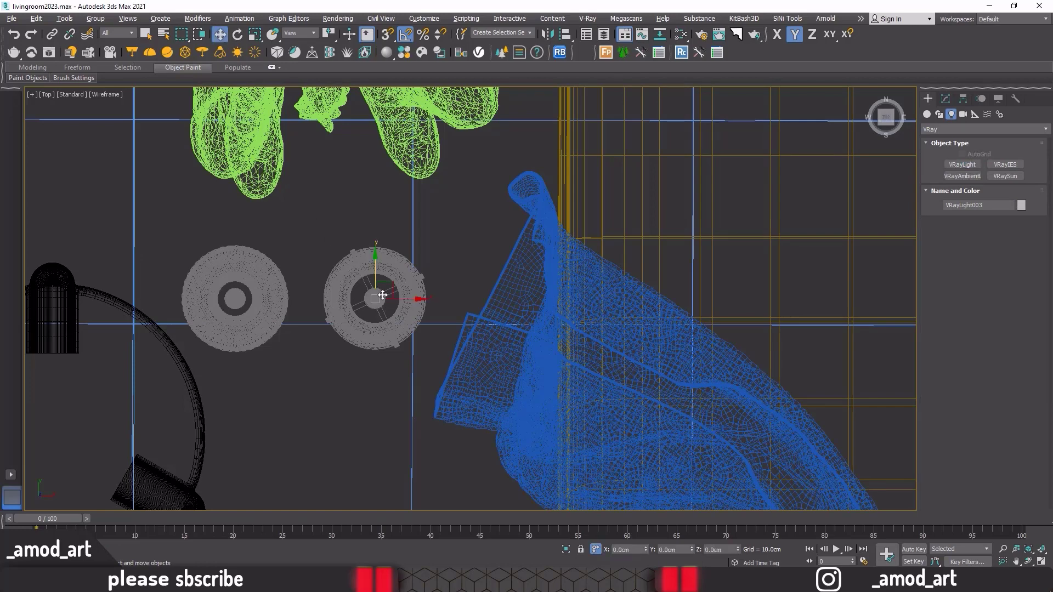
pyautogui.keyDown('shift'); pyautogui.moveTo(400, 299); pyautogui.dragTo(259, 299); pyautogui.keyUp('shift')
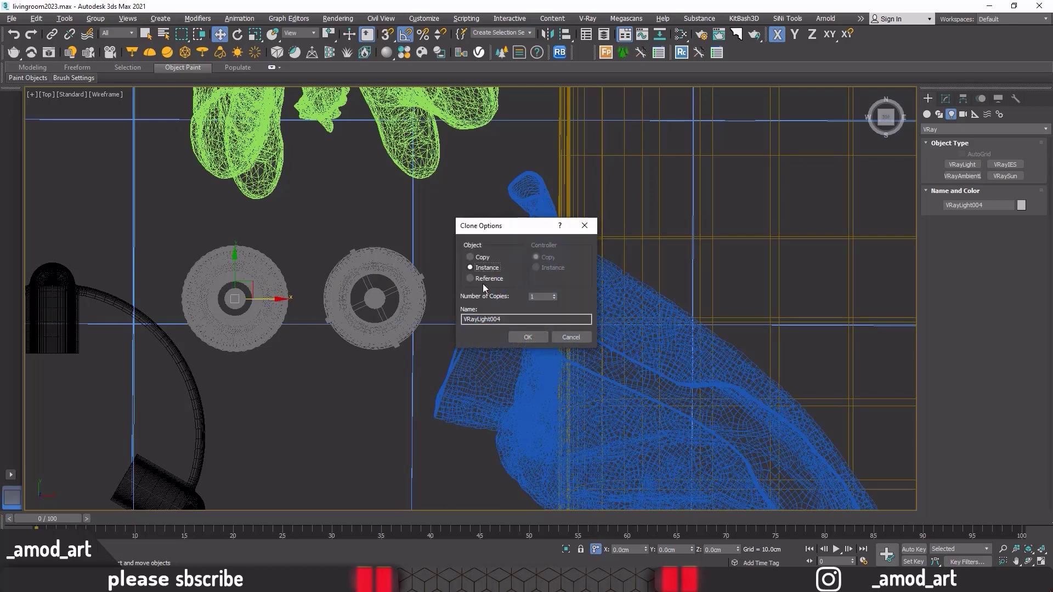
# Confirm the light copy as an instance and select both lights using the Lights filter.
pyautogui.click(471, 267)
pyautogui.click(525, 337)
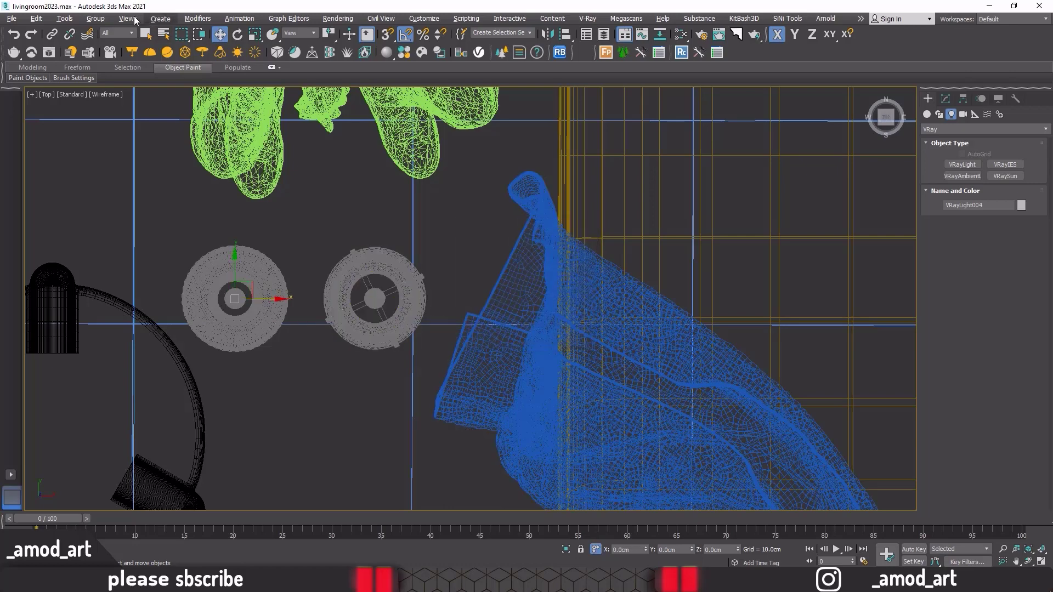
pyautogui.click(127, 33)
pyautogui.click(108, 65)
pyautogui.keyDown('ctrl'); pyautogui.click(375, 298); pyautogui.keyUp('ctrl')
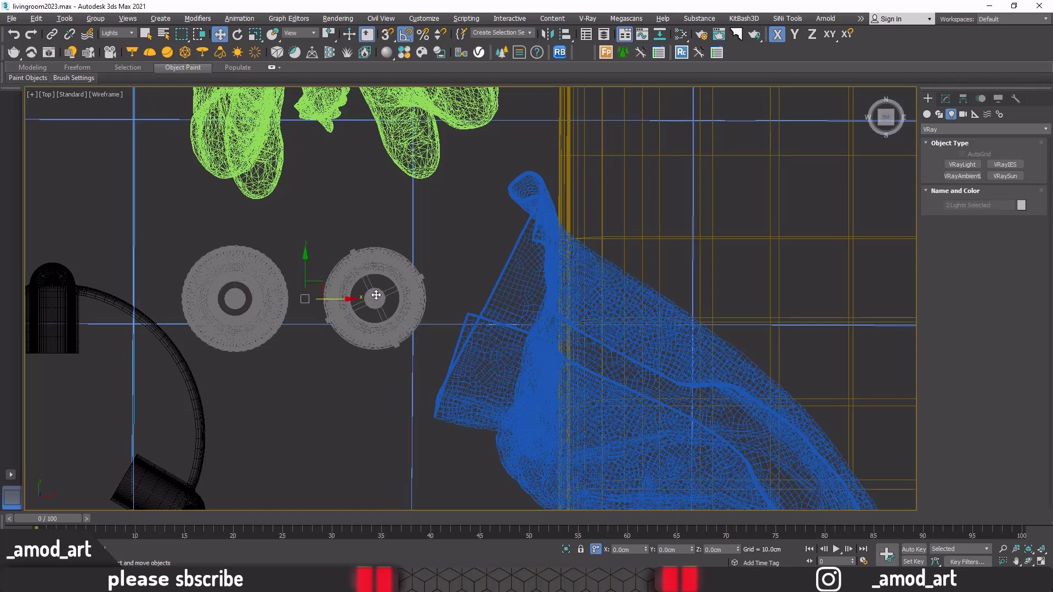
# Raise both lights in the Front view, then lift one further into the dome shade.
pyautogui.hotkey('alt', 'w')
pyautogui.middleClick(574, 190)
pyautogui.hotkey('alt', 'w')
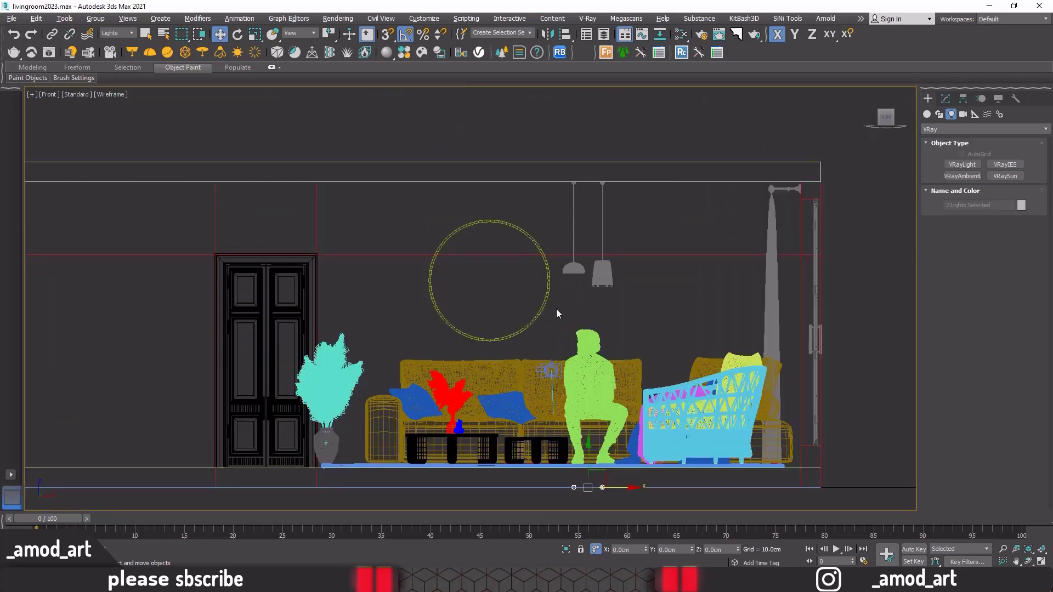
pyautogui.moveTo(588, 468)
pyautogui.mouseDown()
pyautogui.moveTo(598, 284)
pyautogui.moveTo(576, 259)
pyautogui.mouseUp()
pyautogui.scroll(3, 599, 285)
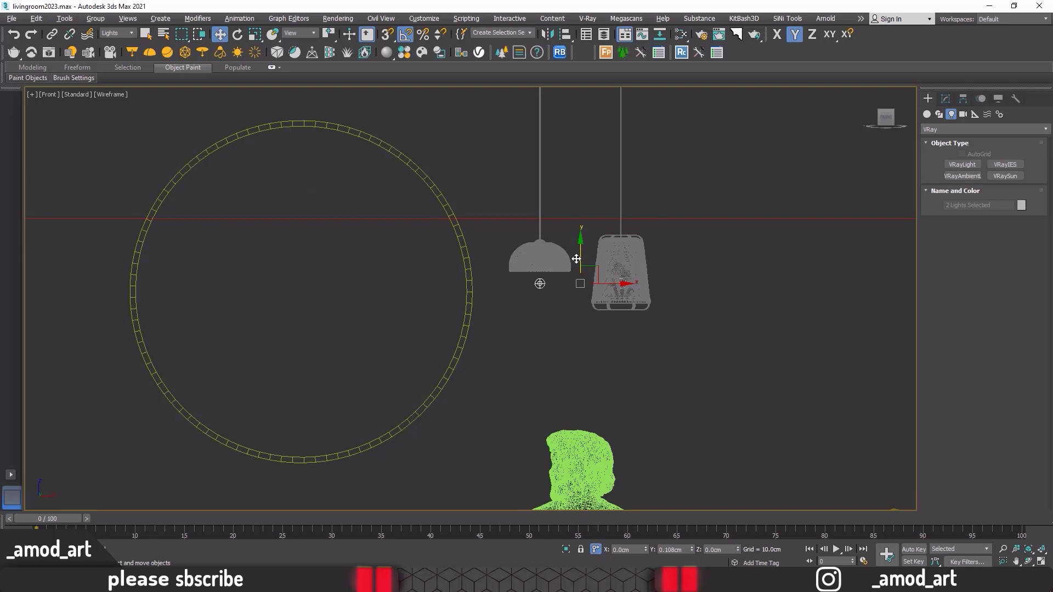
pyautogui.click(550, 305)
pyautogui.click(530, 280)
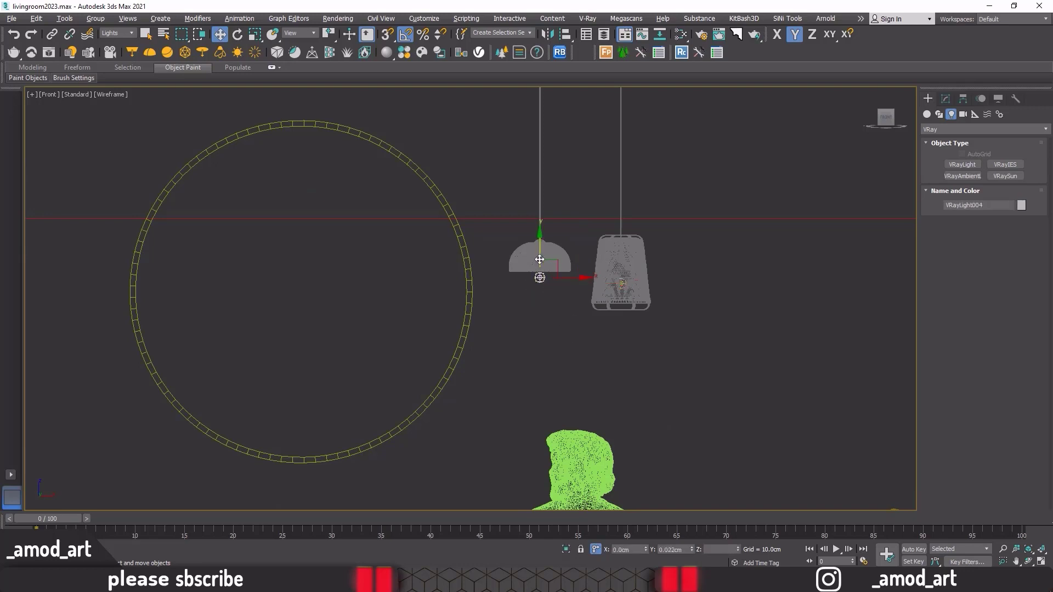
pyautogui.moveTo(540, 282); pyautogui.dragTo(539, 250)
# Set VRayLight004 to multiplier 4.0 with Temperature mode at 4000 K.
pyautogui.click(945, 100)
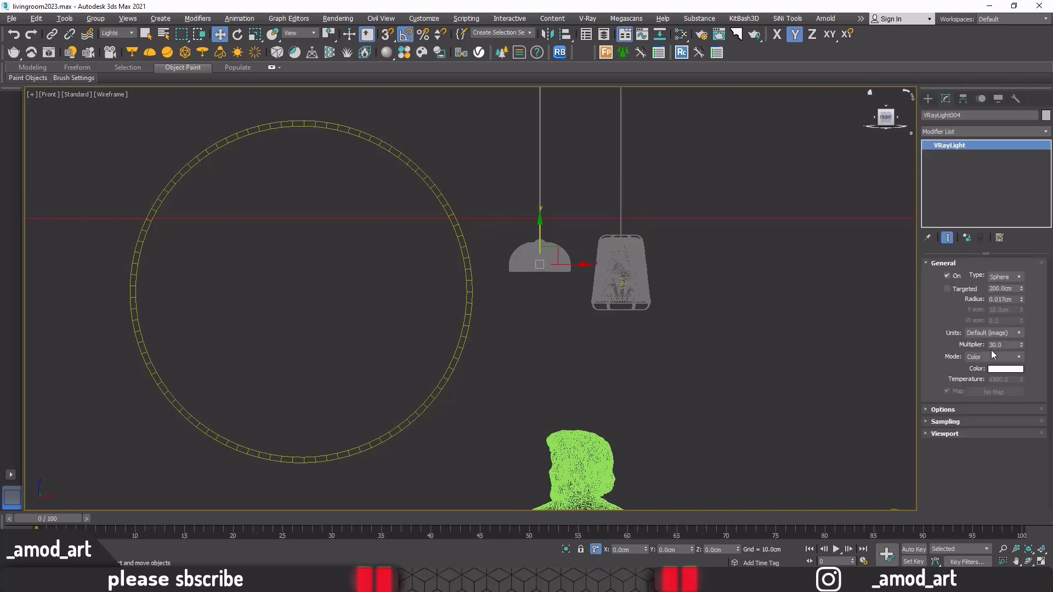
pyautogui.doubleClick(1003, 345)
pyautogui.write('4')
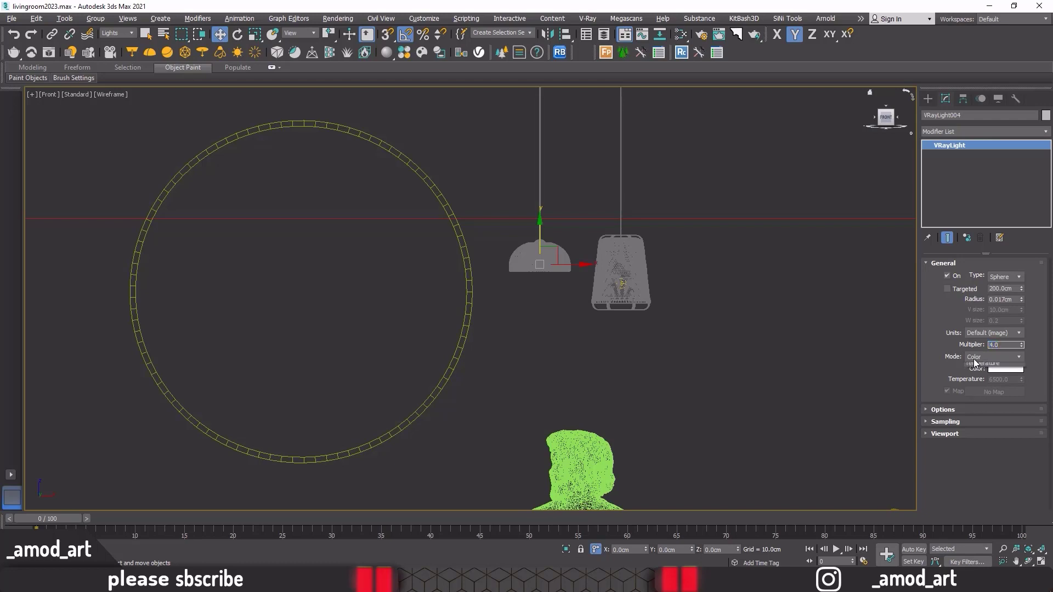
pyautogui.click(993, 358)
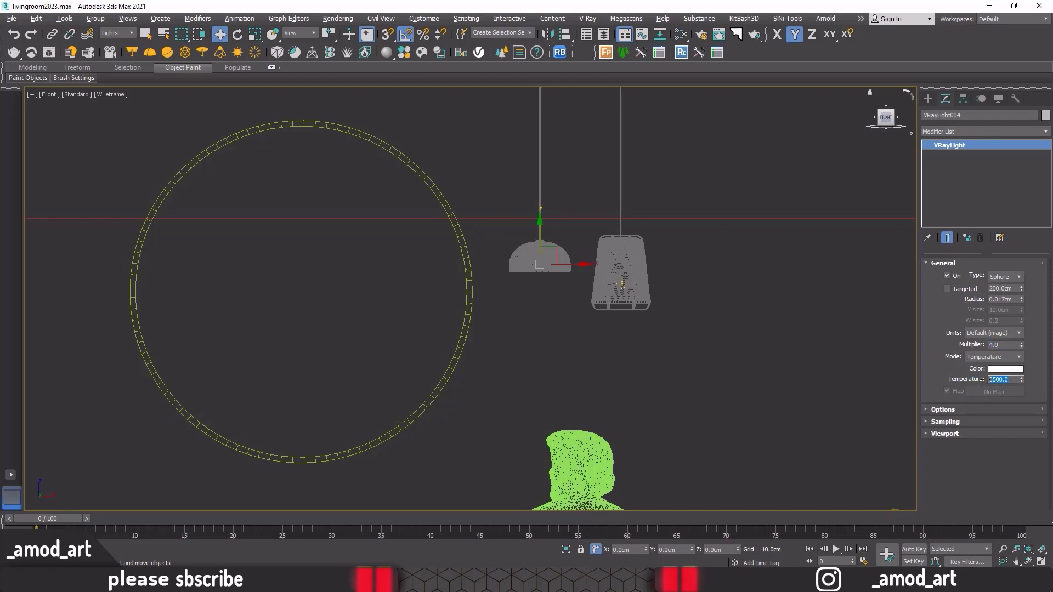
pyautogui.write('4000')
pyautogui.press('Return')
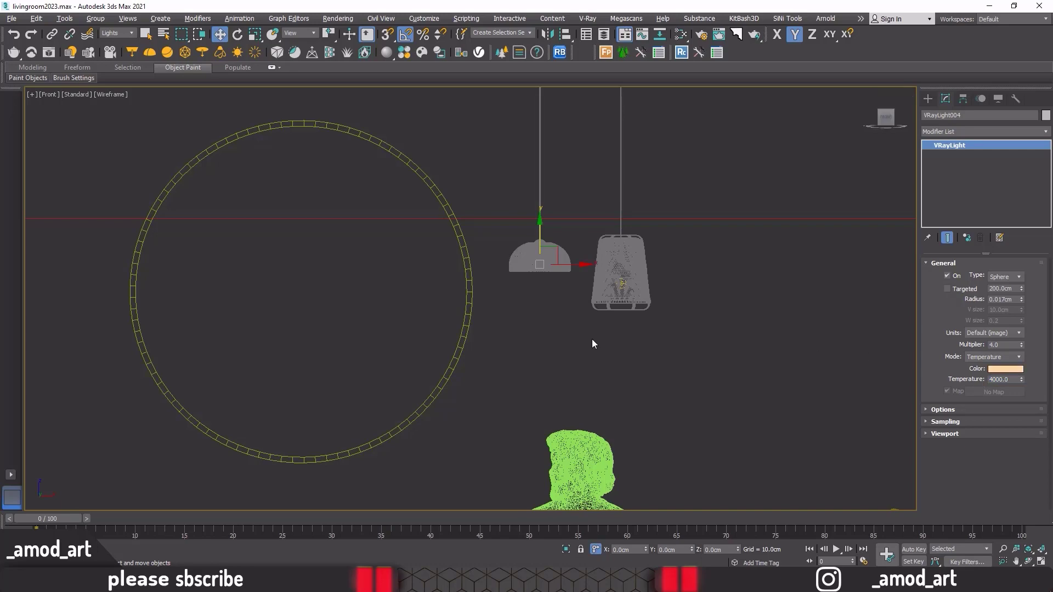
pyautogui.hotkey('alt', 'w')
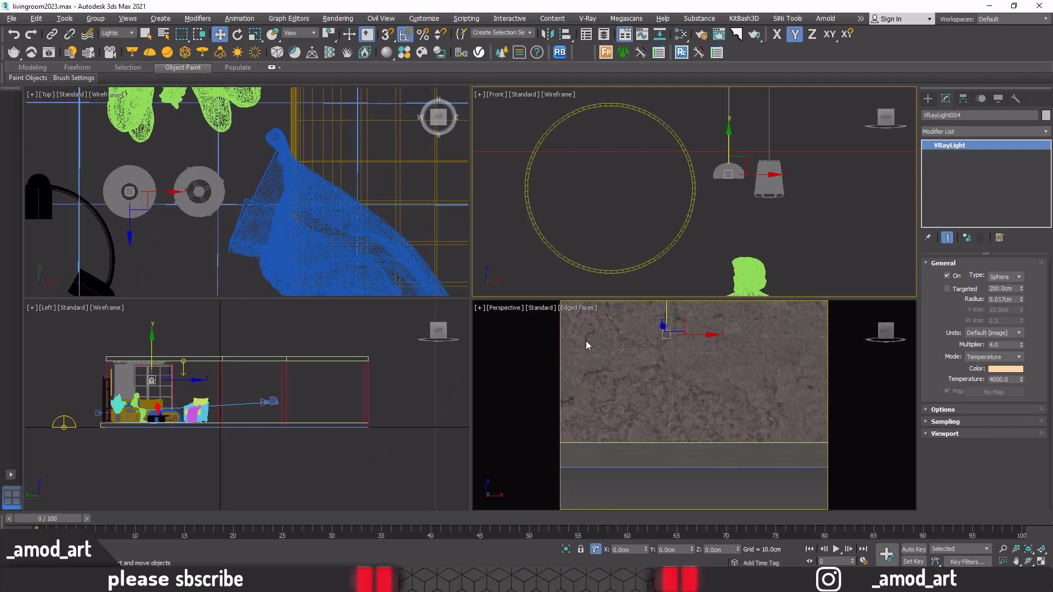
# Switch the viewport to PhysCamera001 and show the last render in the V-Ray Frame Buffer.
pyautogui.press('c')
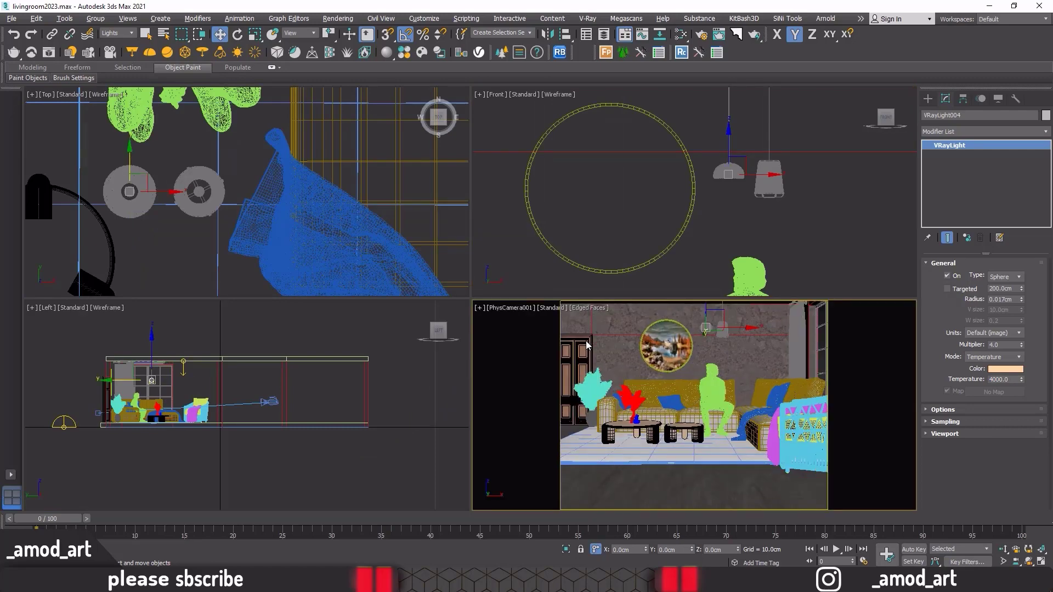
pyautogui.click(11, 18)
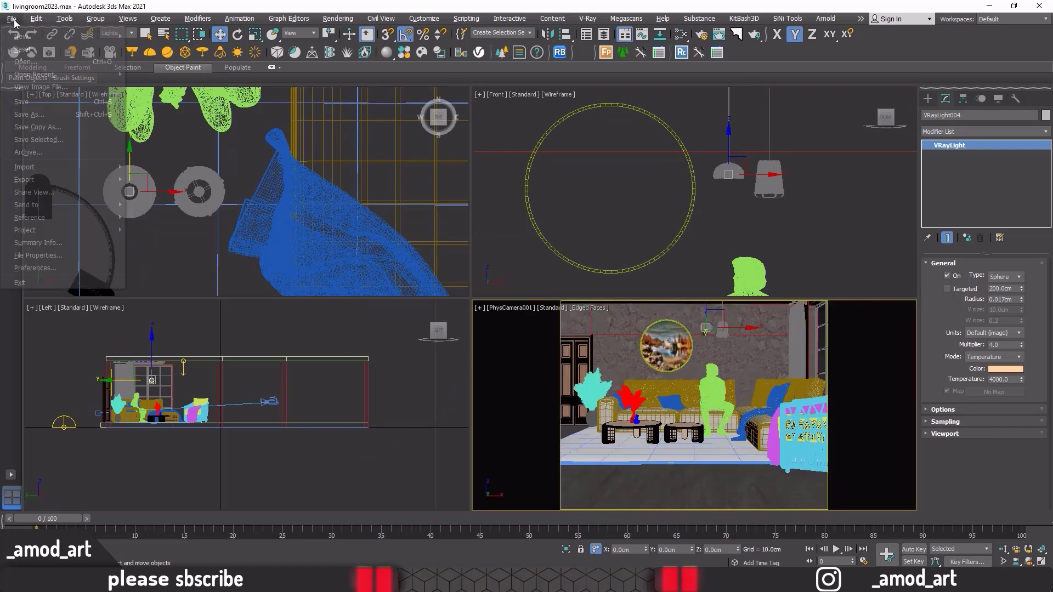
pyautogui.click(23, 104)
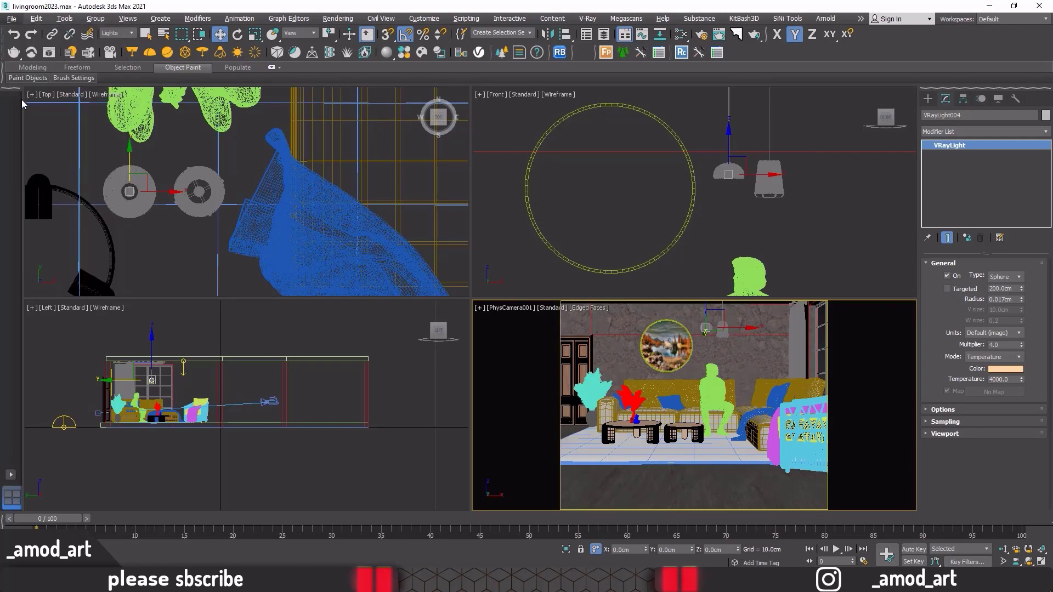
pyautogui.click(49, 53)
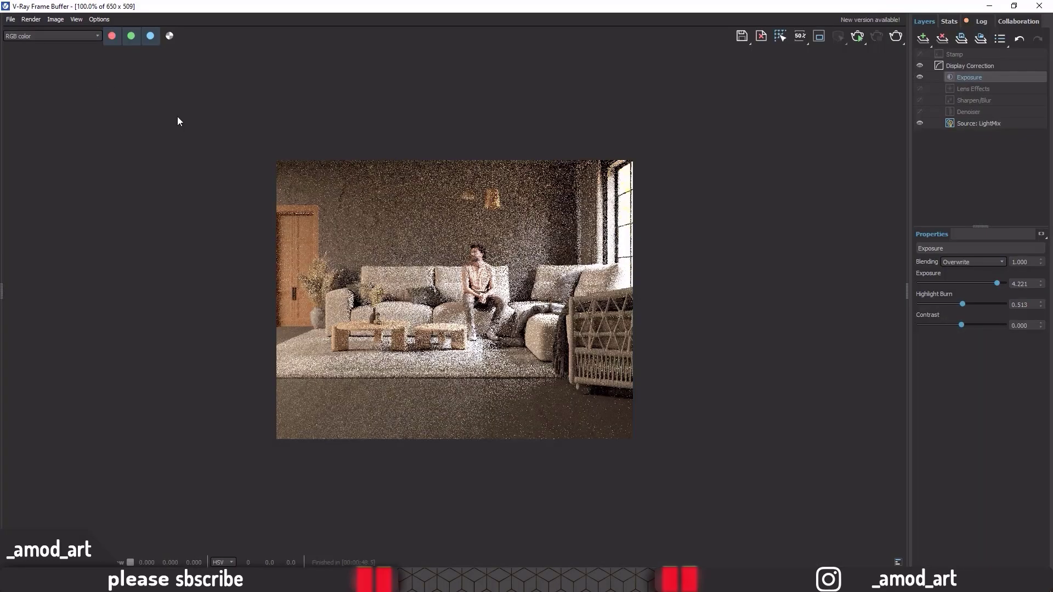
# Start interactive rendering, zoom the image, and restore the frame buffer to a smaller window.
pyautogui.click(856, 38)
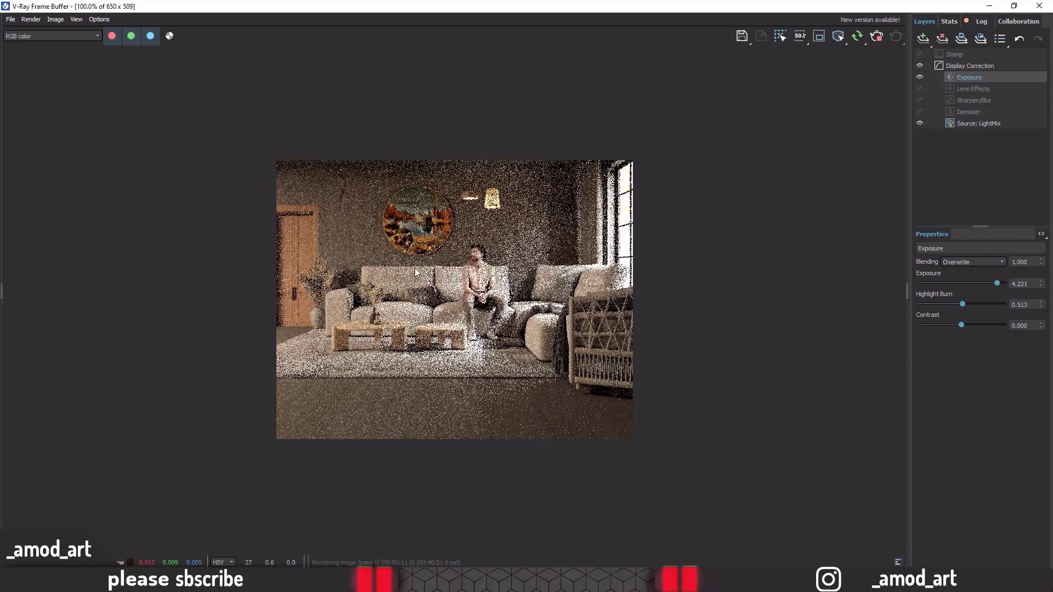
pyautogui.scroll(1, 415, 267)
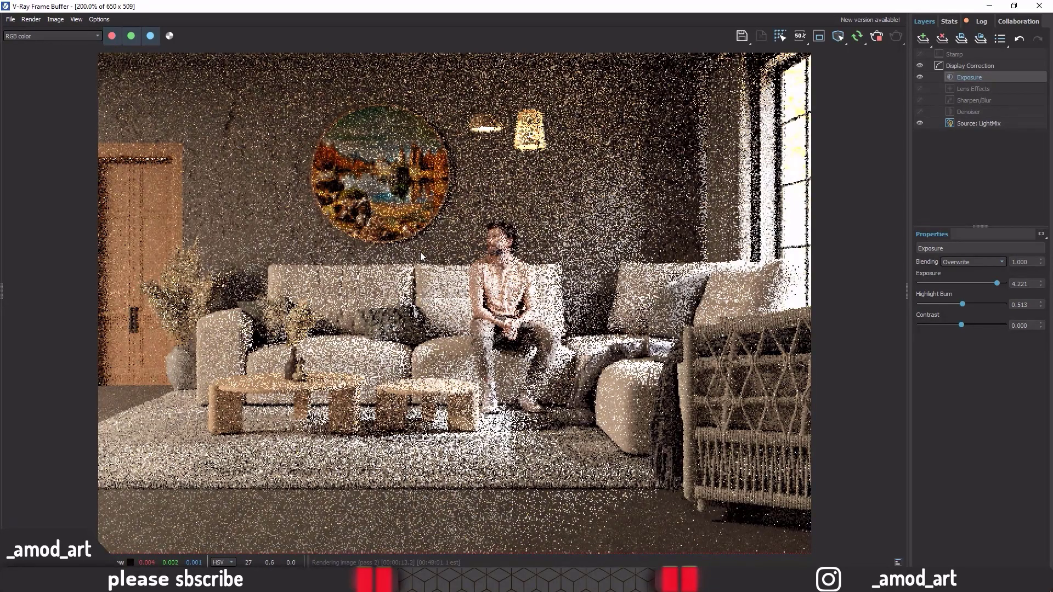
pyautogui.moveTo(439, 6)
pyautogui.mouseDown()
pyautogui.moveTo(261, 114)
pyautogui.moveTo(167, 114)
pyautogui.mouseUp()
pyautogui.scroll(-3, 627, 189)
pyautogui.scroll(-2, 628, 189)
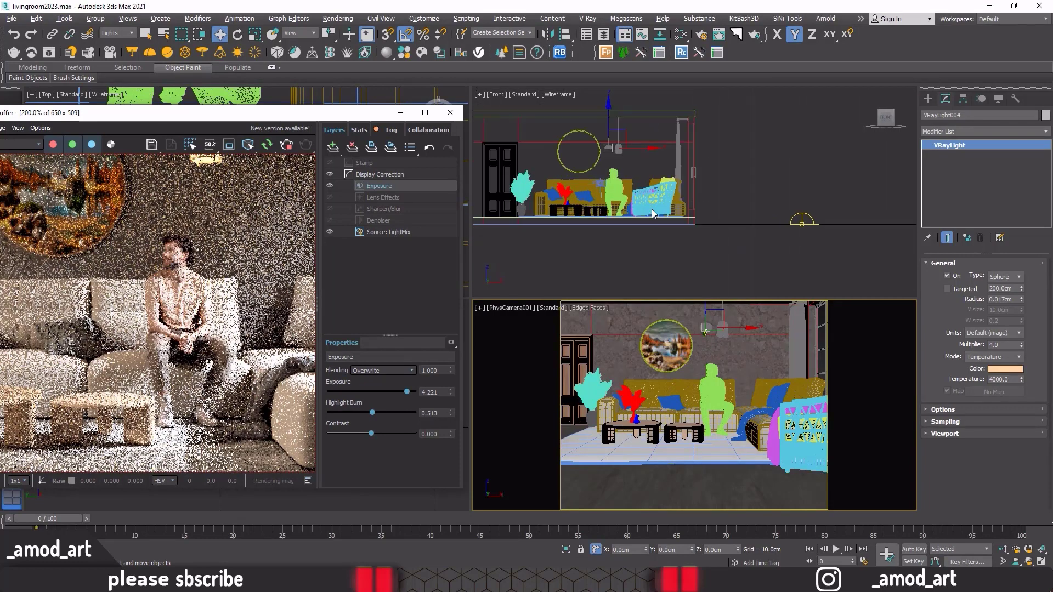
# Reset the selection filter to all objects and lower the armchair slightly in the Front view.
pyautogui.scroll(3, 652, 209)
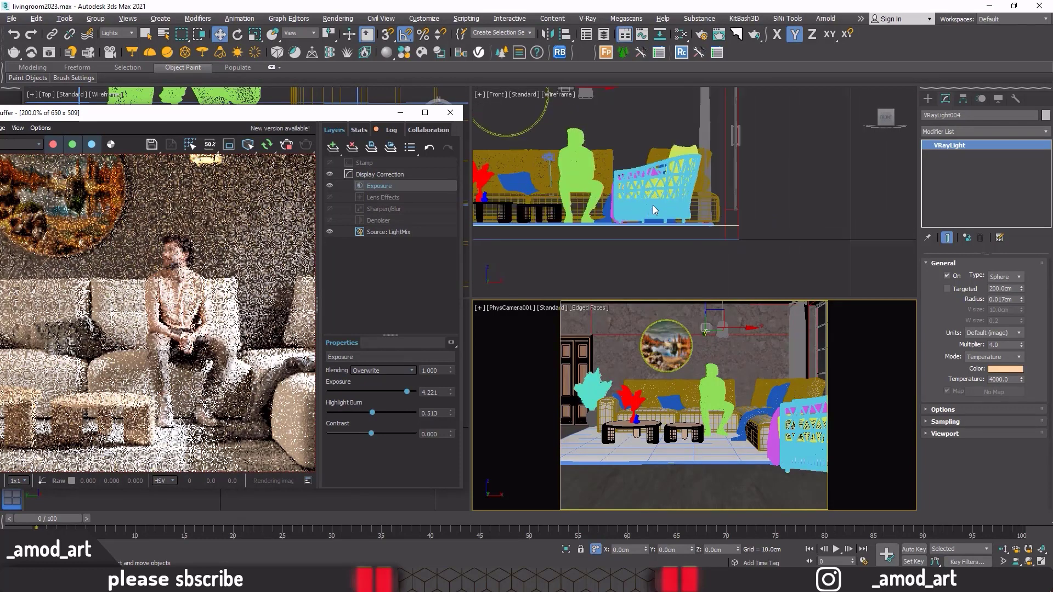
pyautogui.click(118, 34)
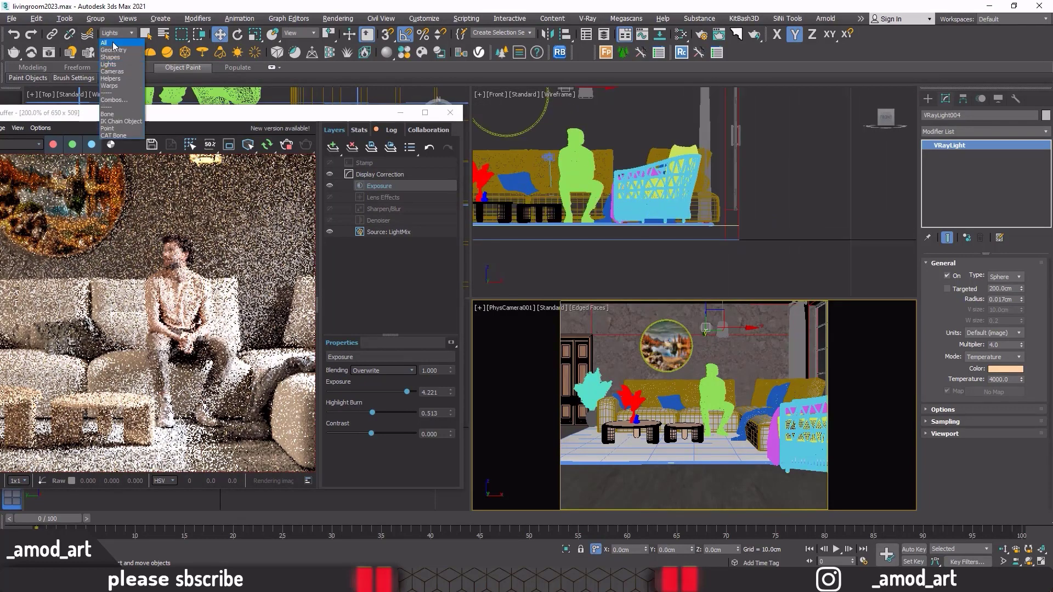
pyautogui.click(624, 174)
pyautogui.scroll(4, 647, 239)
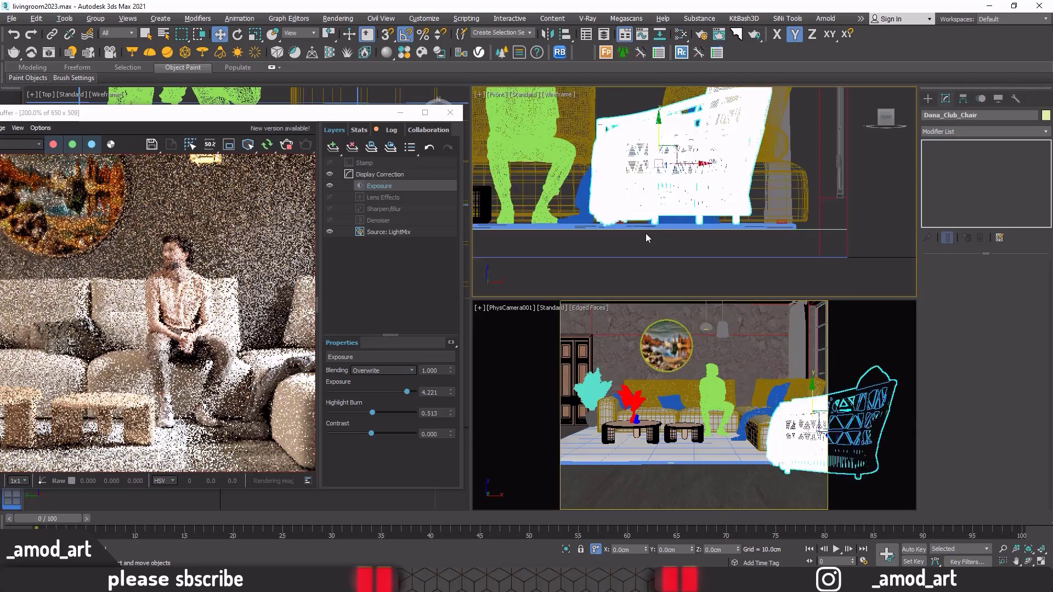
pyautogui.scroll(3, 646, 233)
pyautogui.scroll(2, 639, 234)
pyautogui.moveTo(638, 236); pyautogui.dragTo(629, 269, button='middle')
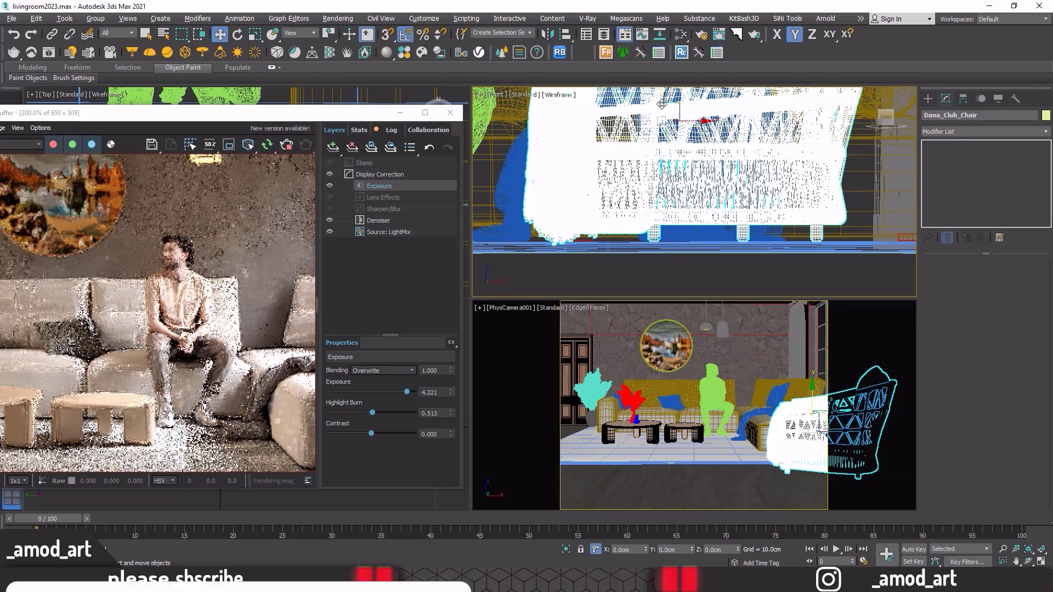
pyautogui.moveTo(662, 104); pyautogui.dragTo(662, 114)
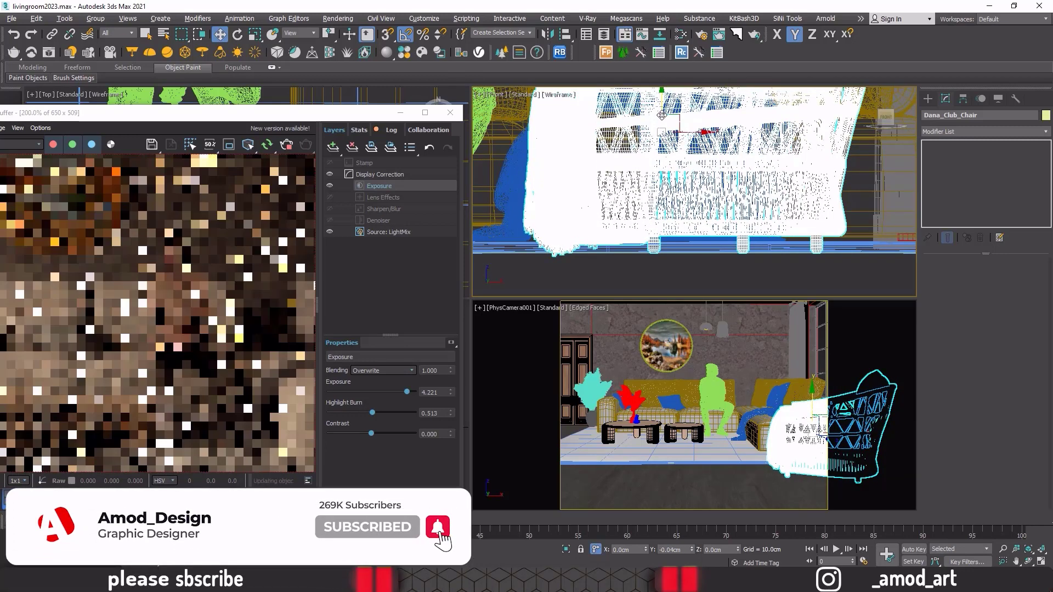
# Move the render window aside to reveal the viewports while the render refines.
pyautogui.scroll(2, 648, 252)
pyautogui.scroll(2, 651, 250)
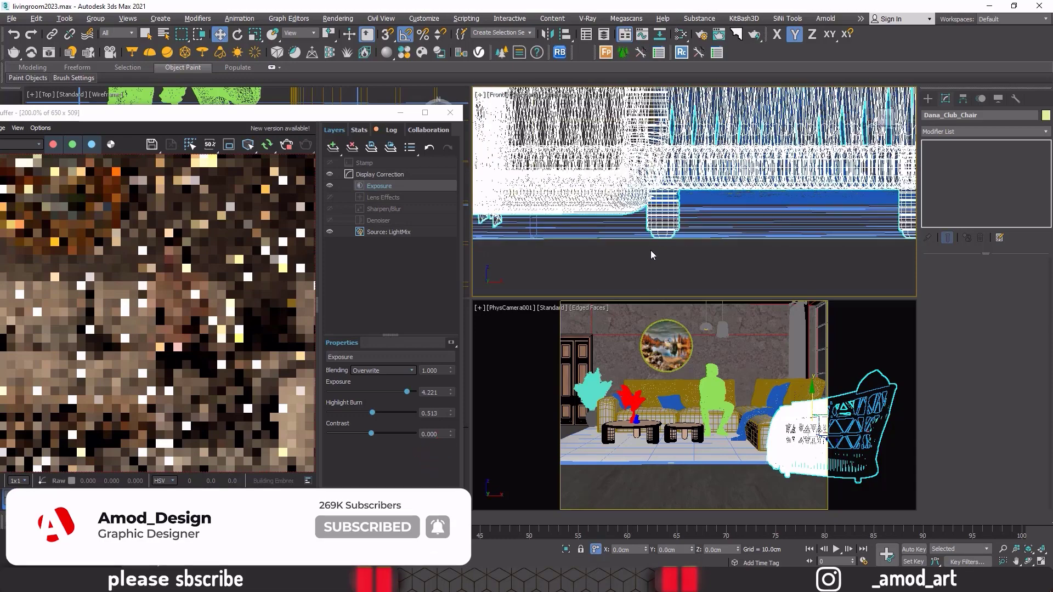
pyautogui.scroll(-2, 651, 250)
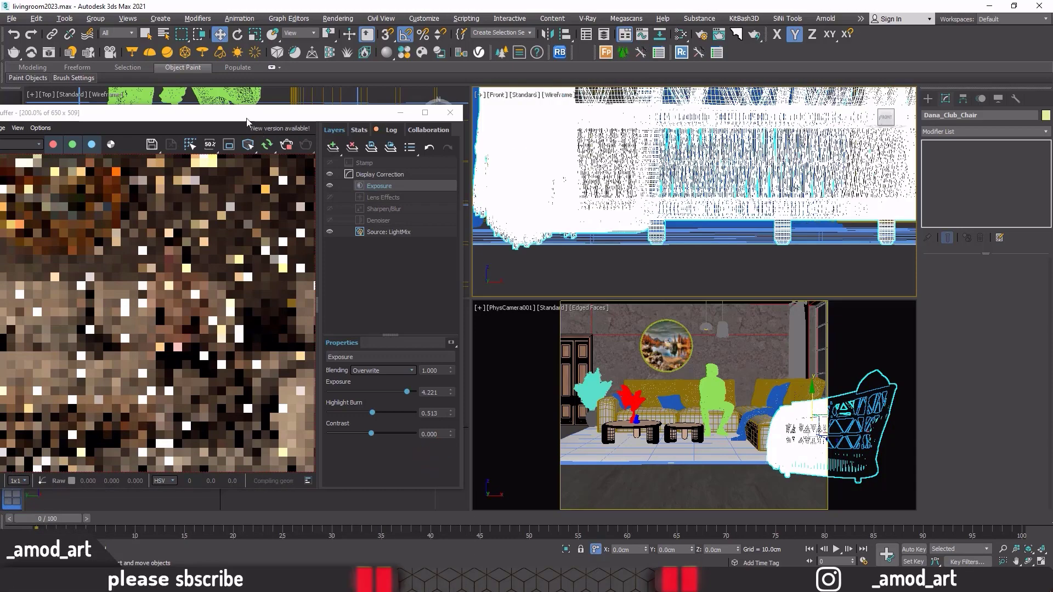
pyautogui.moveTo(246, 119); pyautogui.dragTo(633, 59)
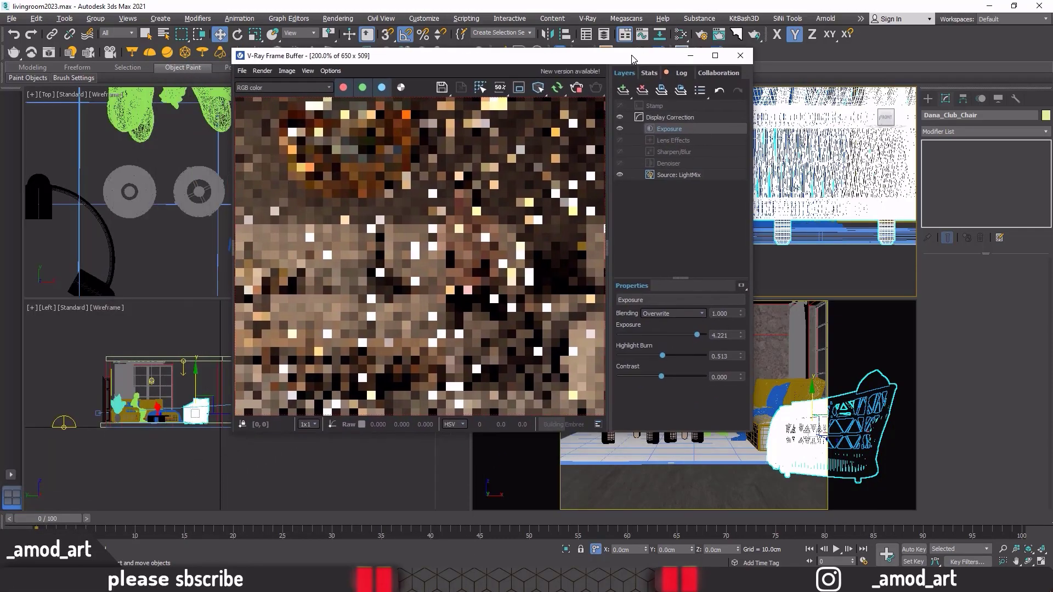
pyautogui.scroll(-1, 527, 193)
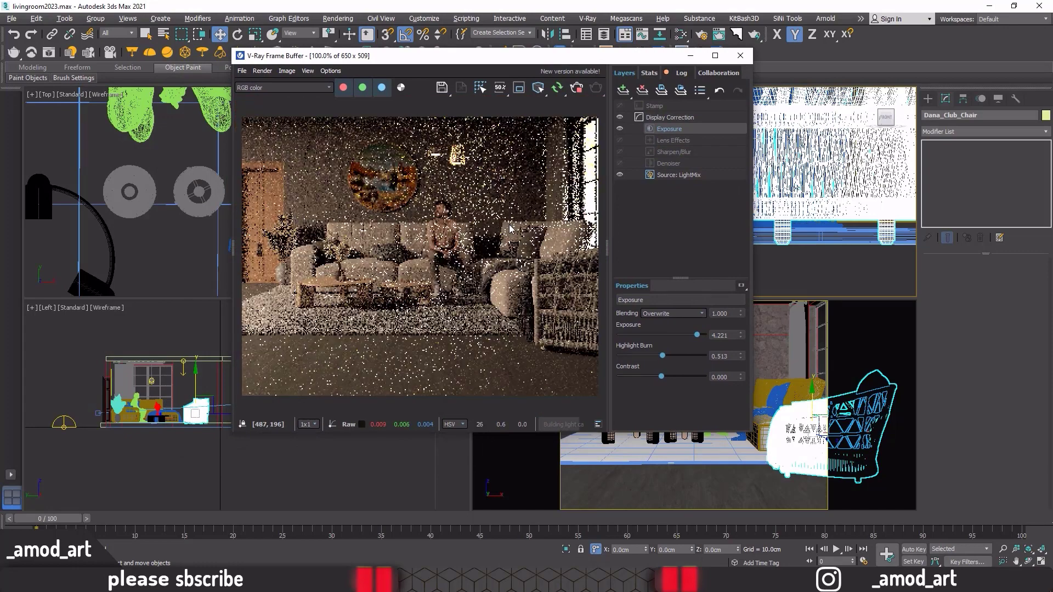
pyautogui.moveTo(395, 61)
pyautogui.mouseDown()
pyautogui.moveTo(384, 49)
pyautogui.moveTo(387, 1)
pyautogui.mouseUp()
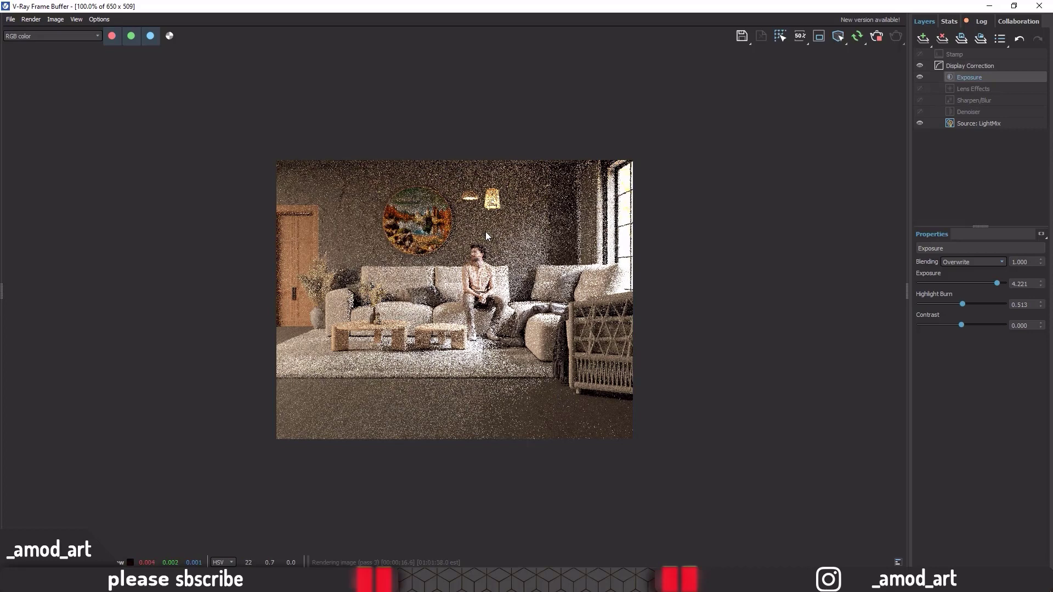
# Close the preview render and set the Render Setup output width to 2000.
pyautogui.click(876, 39)
pyautogui.click(989, 5)
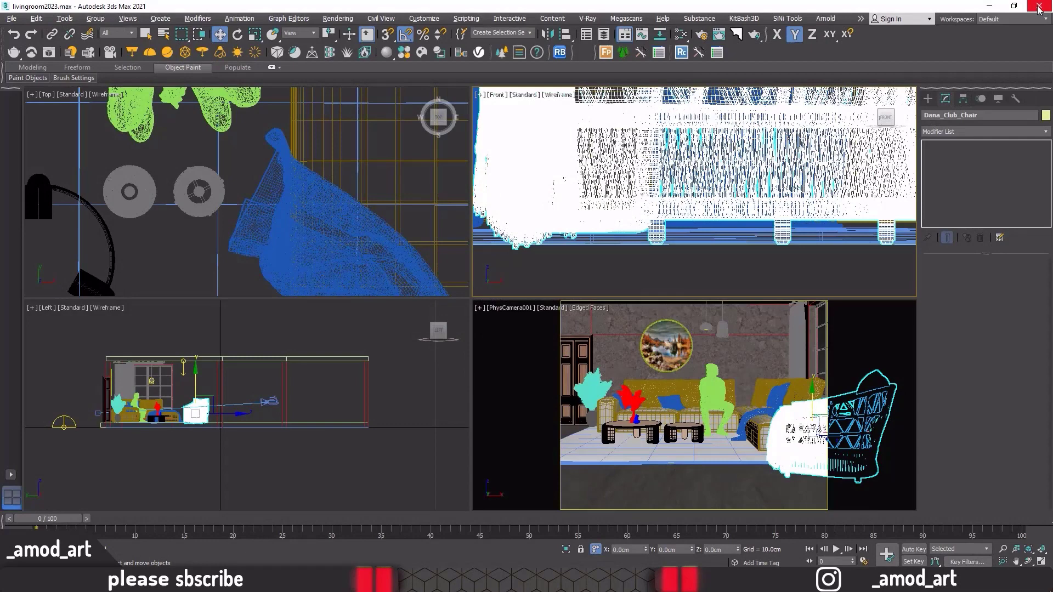
pyautogui.click(698, 39)
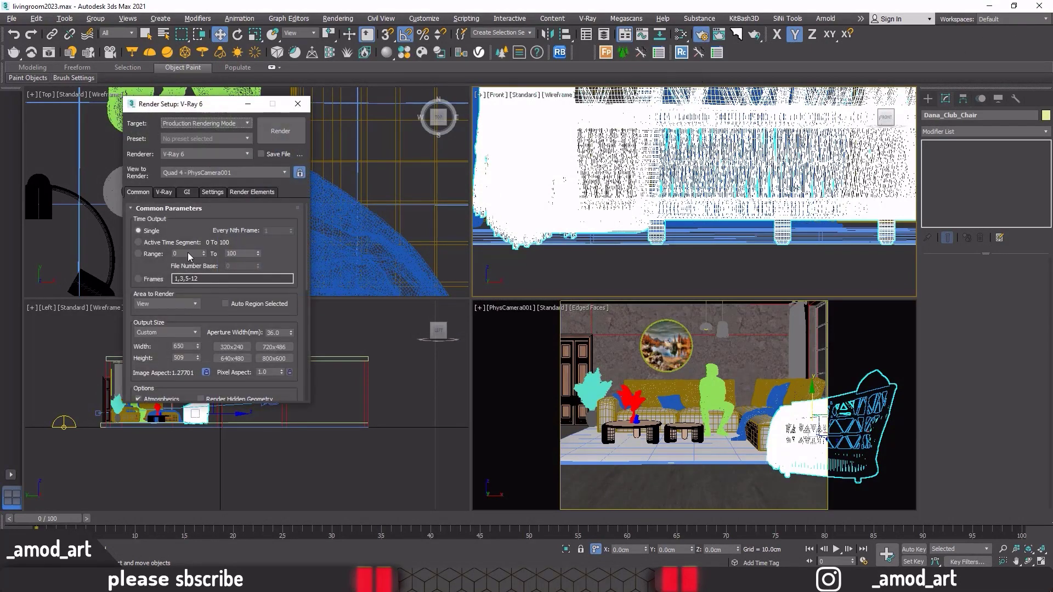
pyautogui.doubleClick(187, 345)
pyautogui.write('2000')
# Set the image sampler to Bucket with max subdivs 15 and edit the noise threshold.
pyautogui.click(166, 192)
pyautogui.click(200, 354)
pyautogui.click(167, 364)
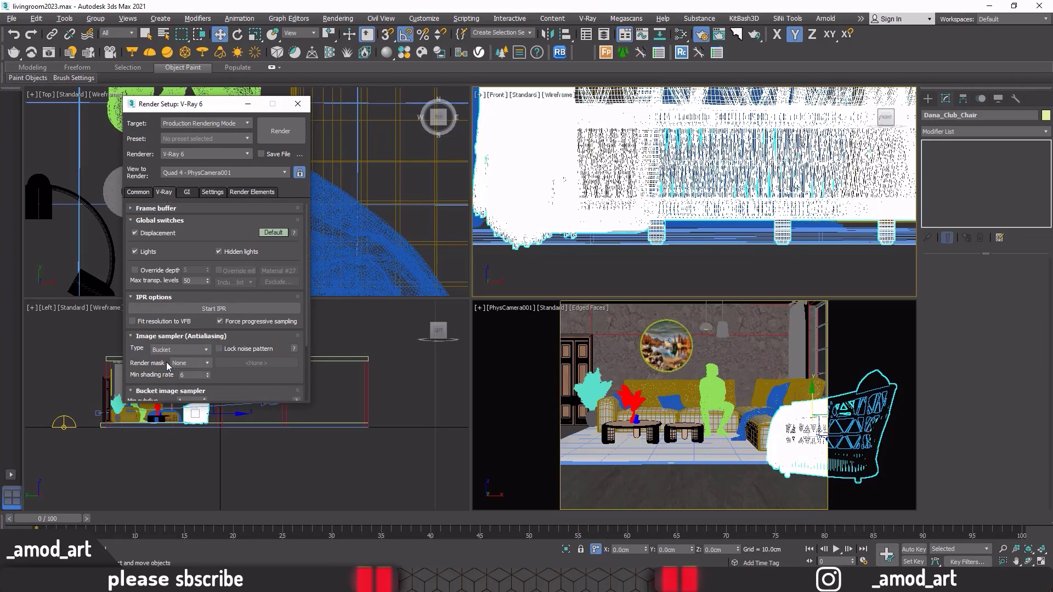
pyautogui.scroll(-1, 237, 376)
pyautogui.scroll(-2, 237, 376)
pyautogui.doubleClick(184, 363)
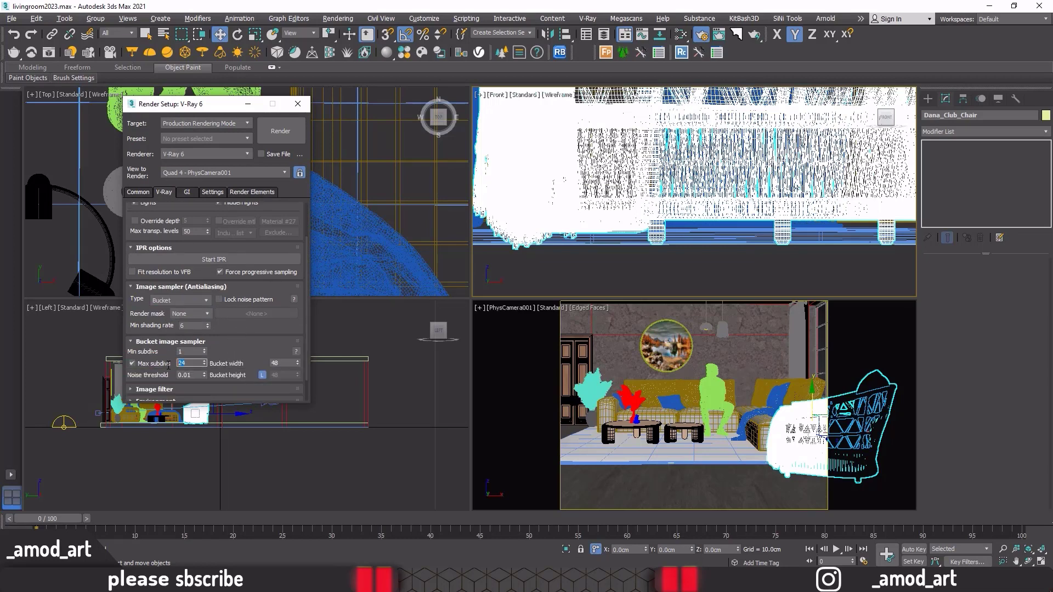
pyautogui.write('15')
pyautogui.click(196, 376)
pyautogui.write('0.0')
pyautogui.write('07')
# Set light cache subdivs to 1100 and the VRayDenoiser preset to Strong.
pyautogui.click(186, 193)
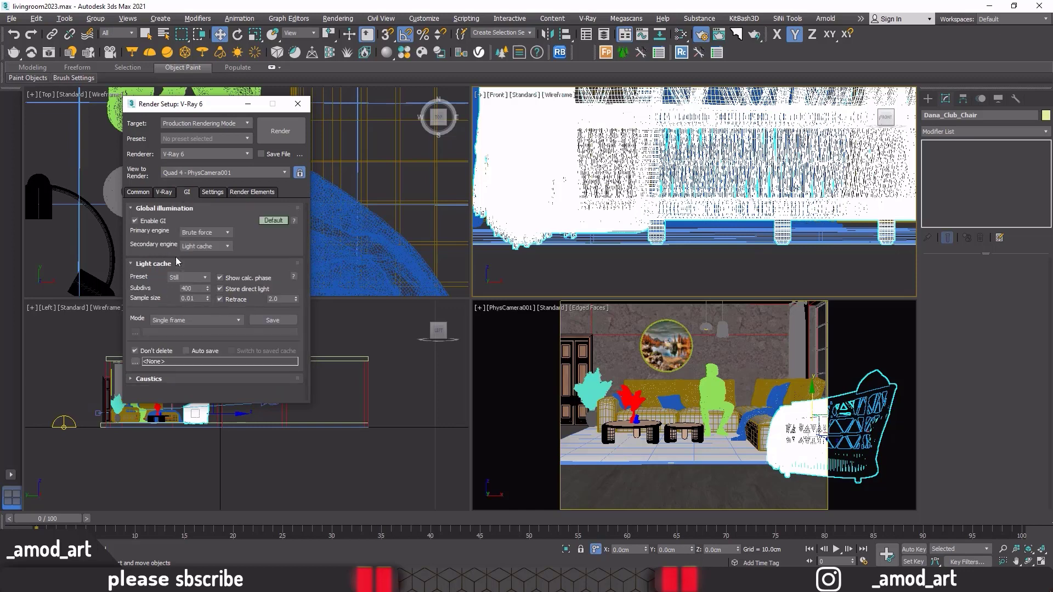
pyautogui.doubleClick(194, 289)
pyautogui.write('1100')
pyautogui.click(249, 193)
pyautogui.click(157, 259)
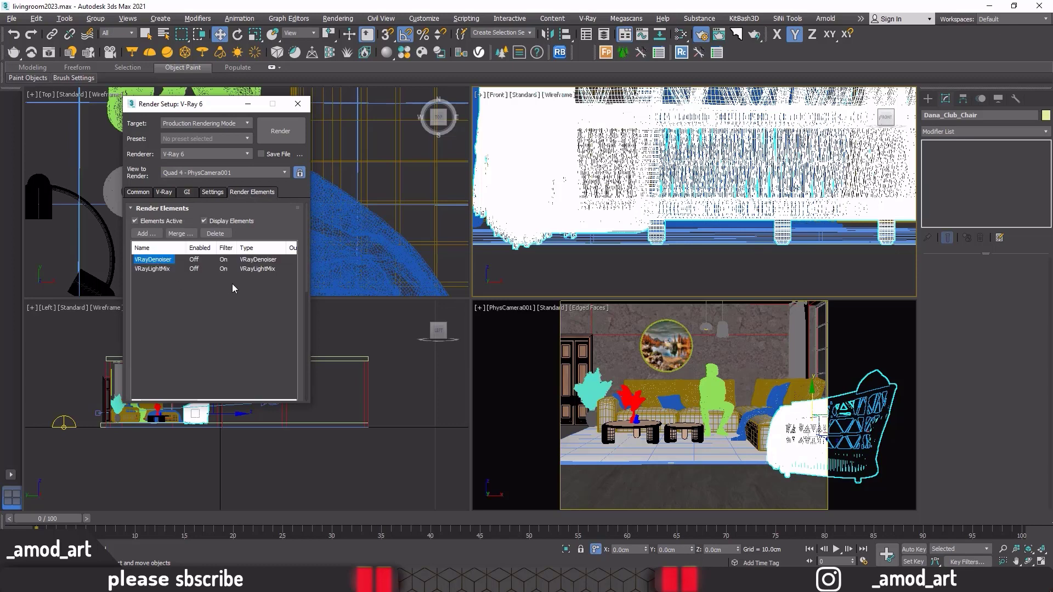
pyautogui.moveTo(307, 275); pyautogui.dragTo(308, 386)
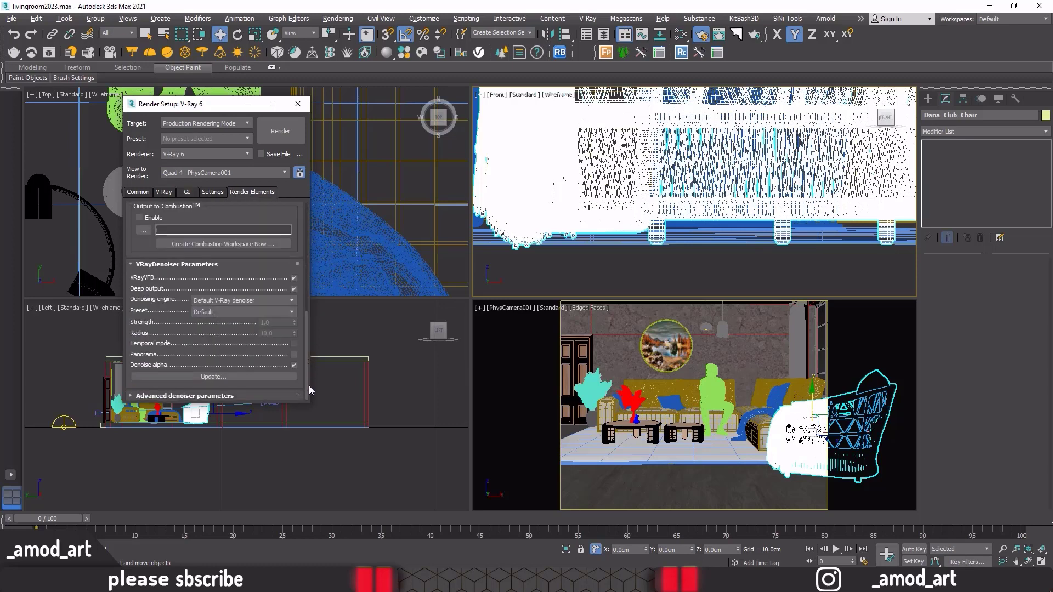
pyautogui.click(200, 313)
pyautogui.click(205, 336)
pyautogui.moveTo(307, 327); pyautogui.dragTo(302, 209)
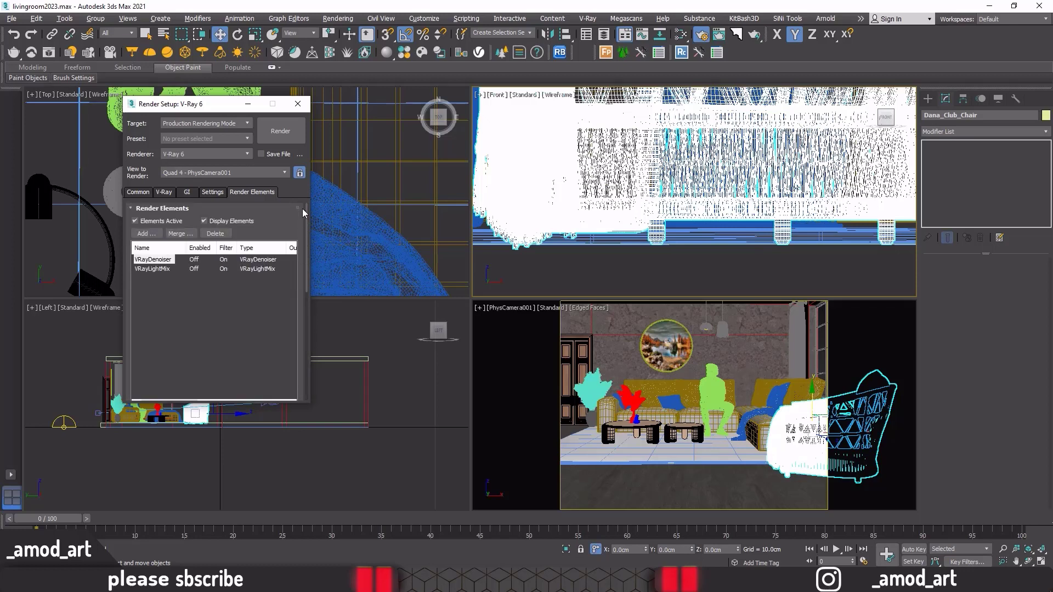
pyautogui.click(138, 193)
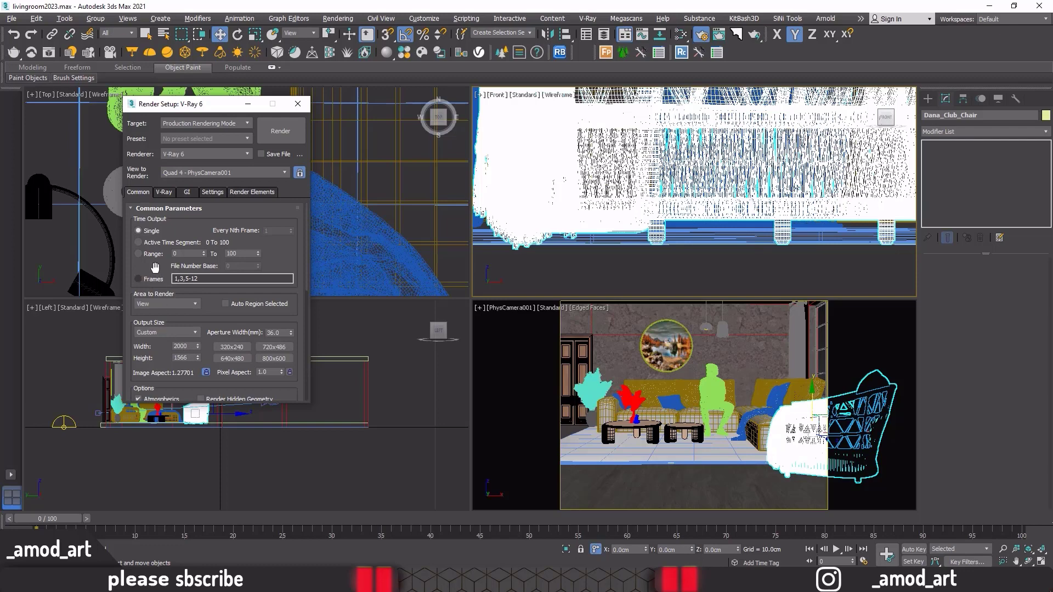
# Render the 2000 × 1566 image and zoom the frame buffer out to follow it.
pyautogui.click(281, 131)
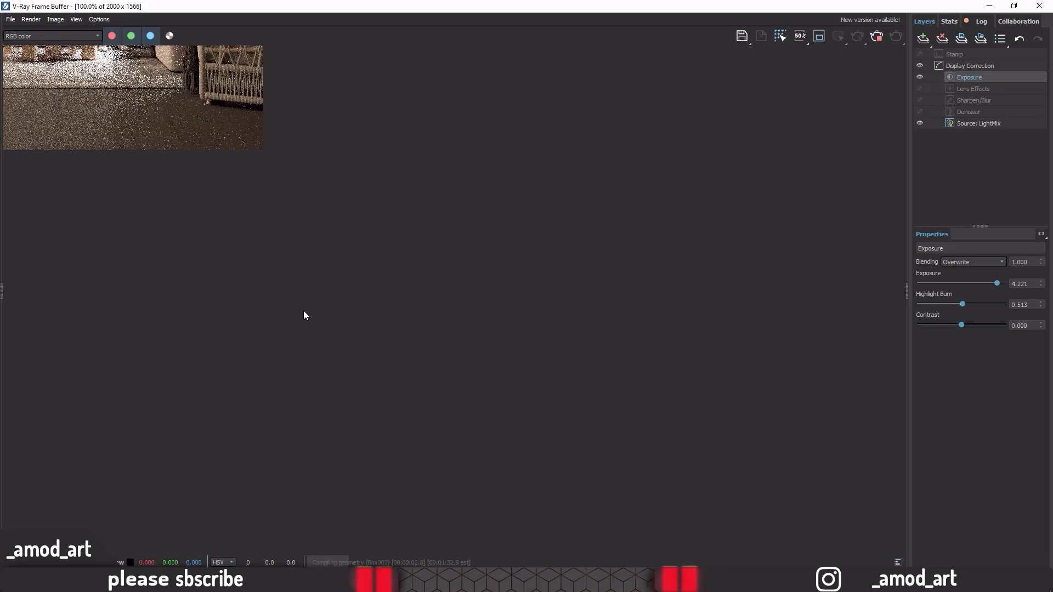
pyautogui.scroll(-1, 142, 128)
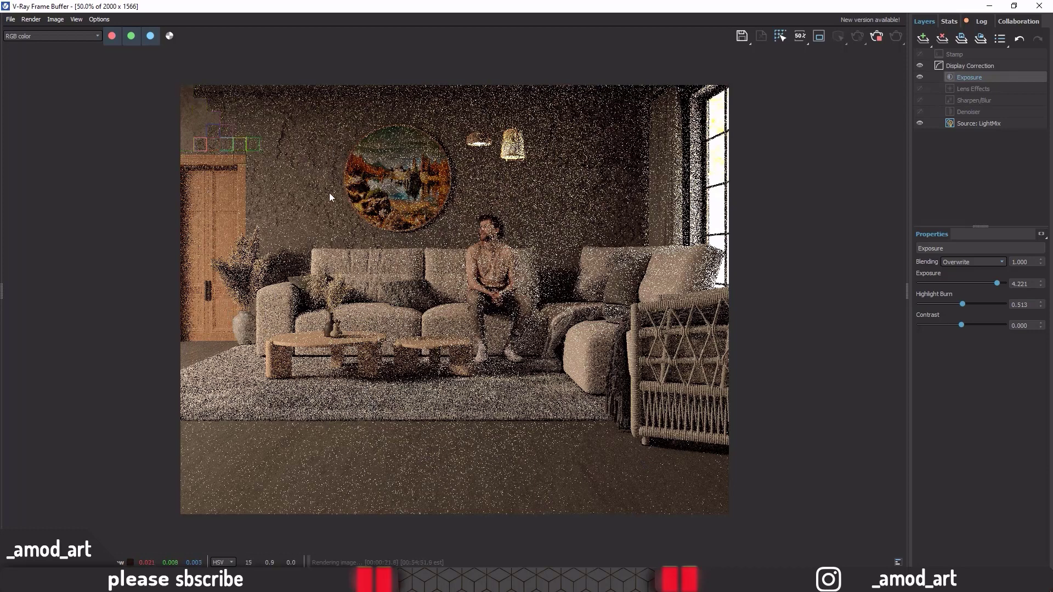
# Stop the living room render and close the V-Ray Frame Buffer window.
pyautogui.click(876, 38)
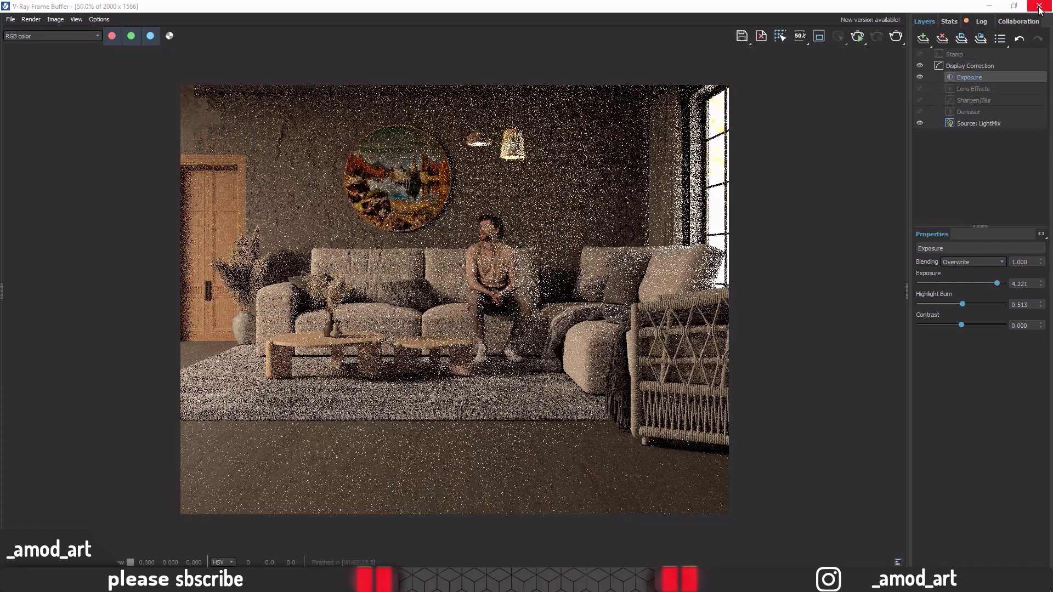
pyautogui.click(1040, 7)
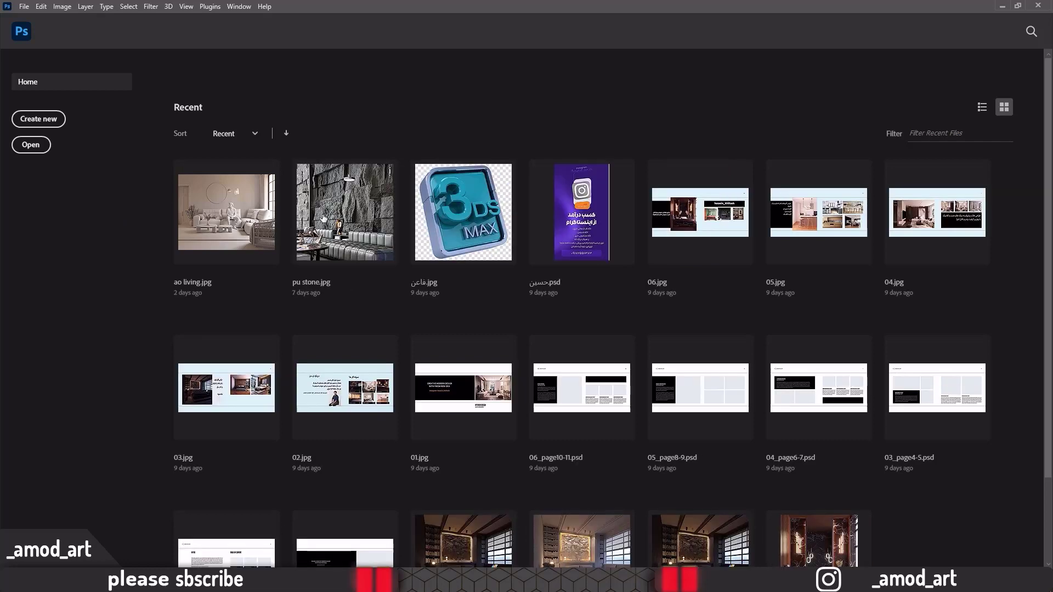
# Open livingroom-final.jpg from the livingroom folder on the Desktop.
pyautogui.click(30, 145)
pyautogui.doubleClick(310, 100)
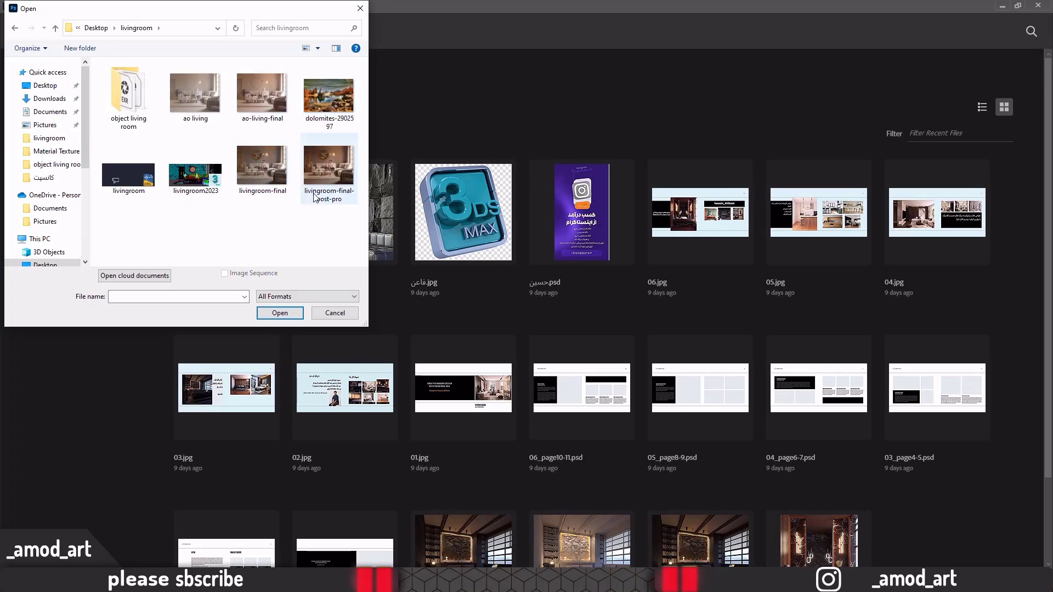
pyautogui.click(272, 181)
pyautogui.click(280, 313)
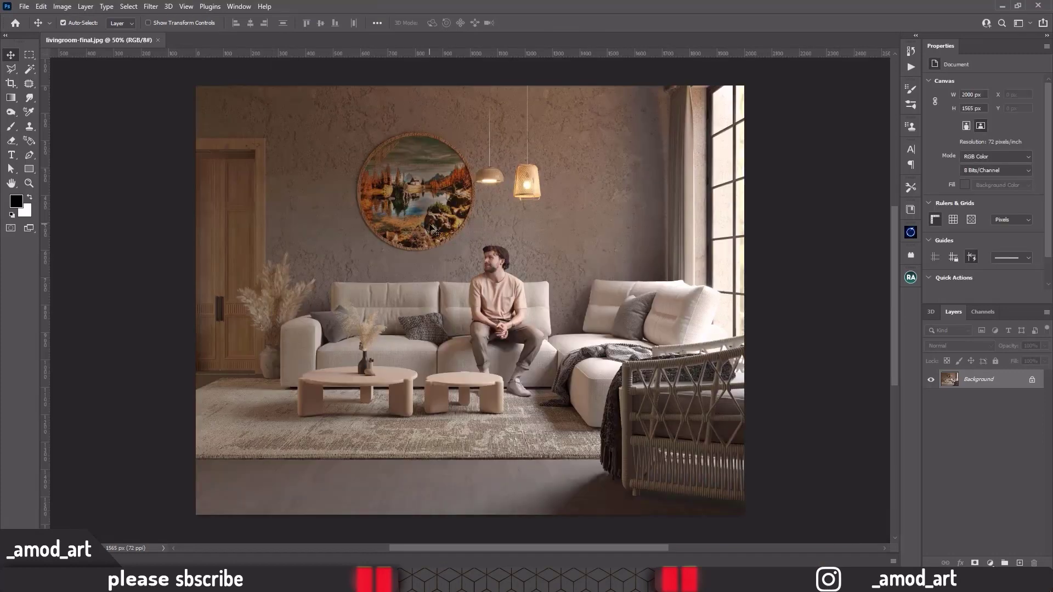
# Unlock the Background into Layer 0 and polygon-lasso the thin stray line above the floor.
pyautogui.click(1032, 381)
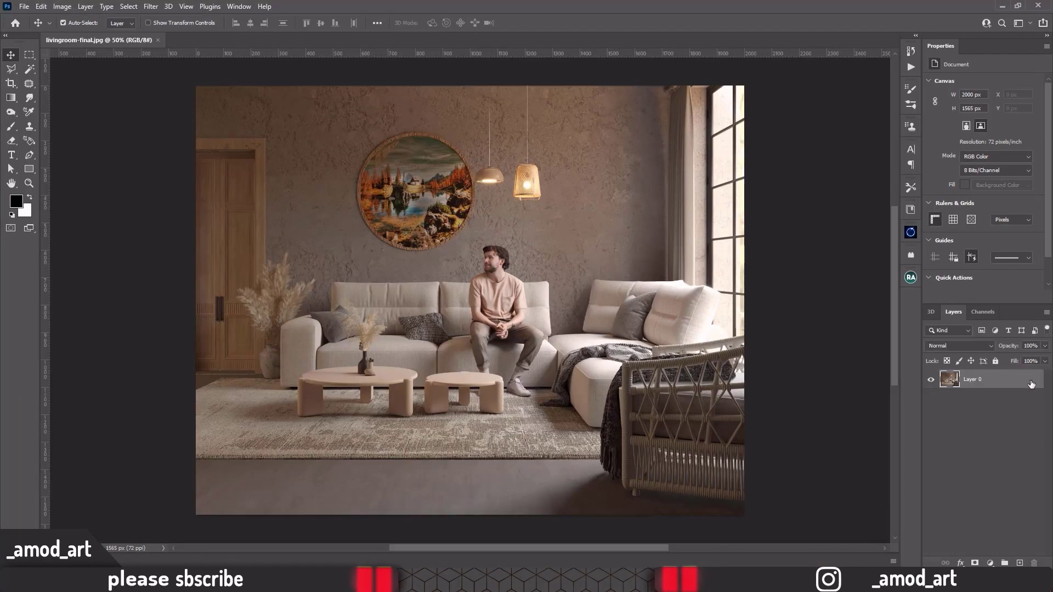
pyautogui.click(11, 69)
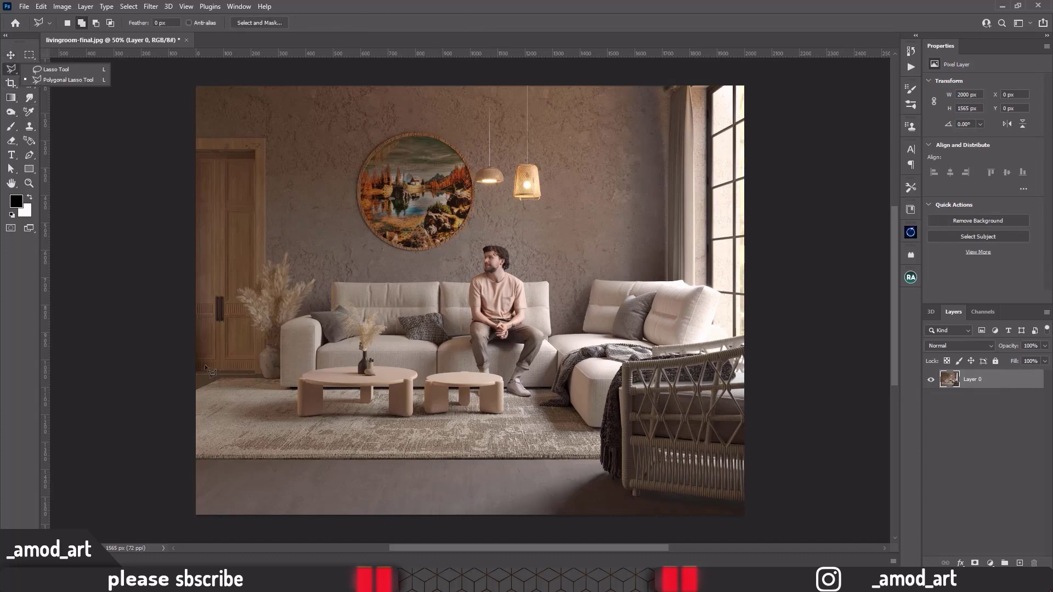
pyautogui.keyDown('alt'); pyautogui.scroll(2, 205, 365); pyautogui.keyUp('alt')
pyautogui.keyDown('alt'); pyautogui.scroll(2, 206, 379); pyautogui.keyUp('alt')
pyautogui.keyDown('alt'); pyautogui.scroll(2, 205, 380); pyautogui.keyUp('alt')
pyautogui.keyDown('alt'); pyautogui.scroll(2, 205, 380); pyautogui.keyUp('alt')
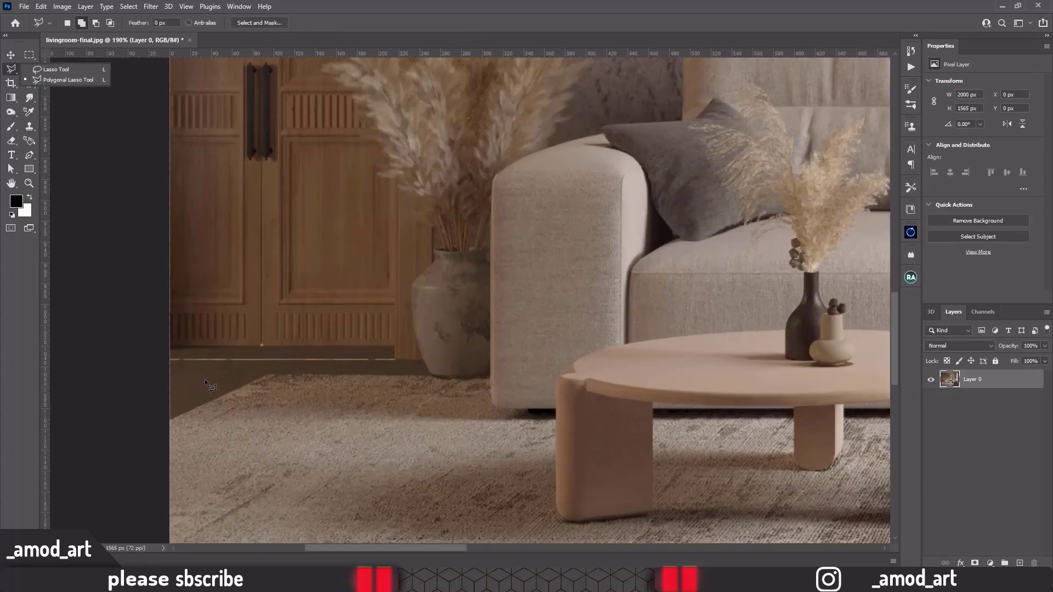
pyautogui.click(170, 358)
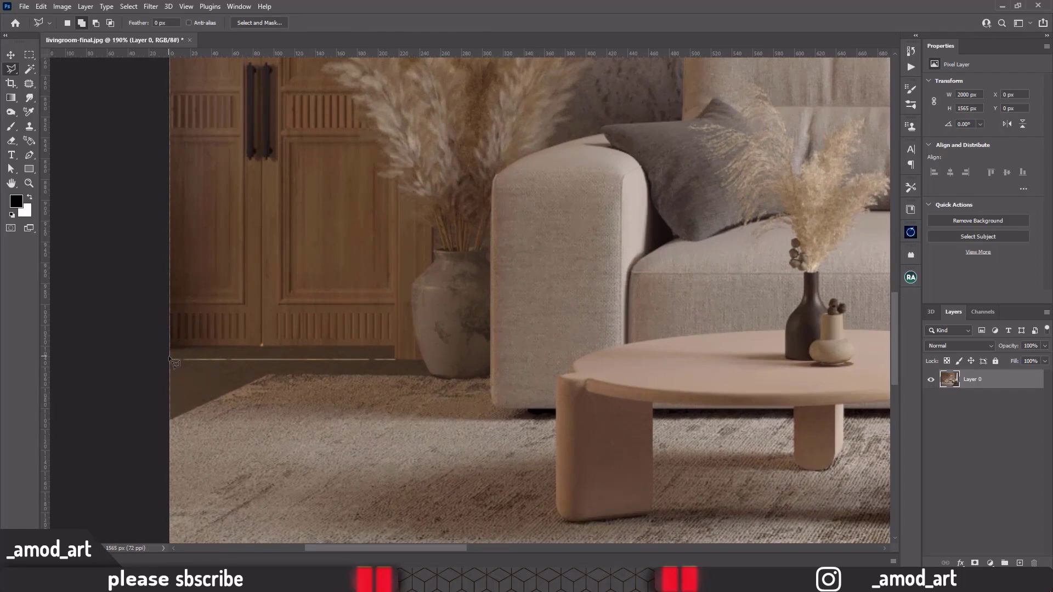
pyautogui.click(397, 358)
pyautogui.click(397, 362)
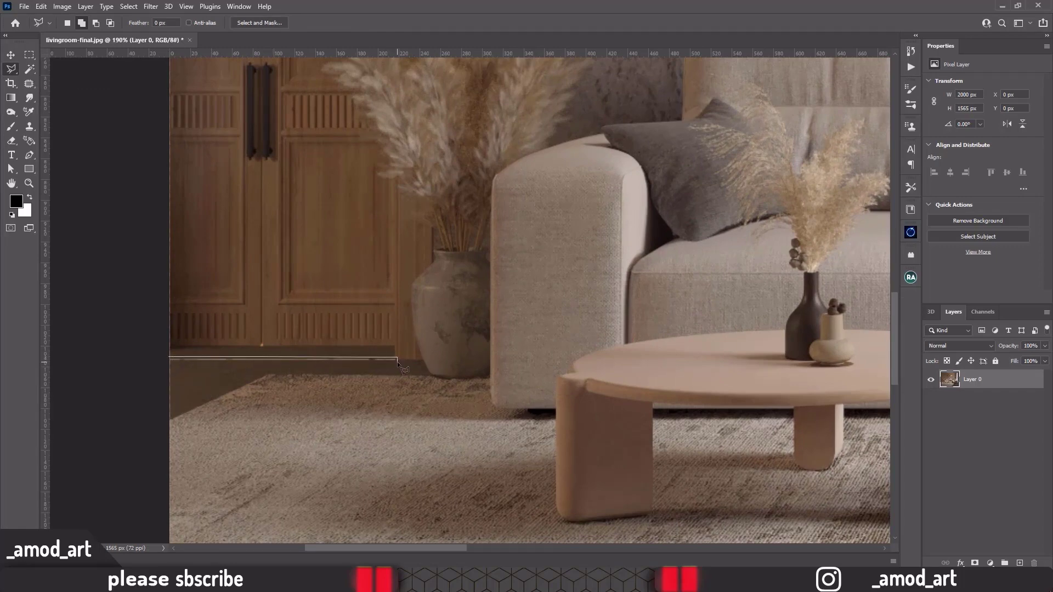
pyautogui.click(169, 361)
# Content-aware fill the selected strip, deselect, and zoom back out.
pyautogui.click(41, 7)
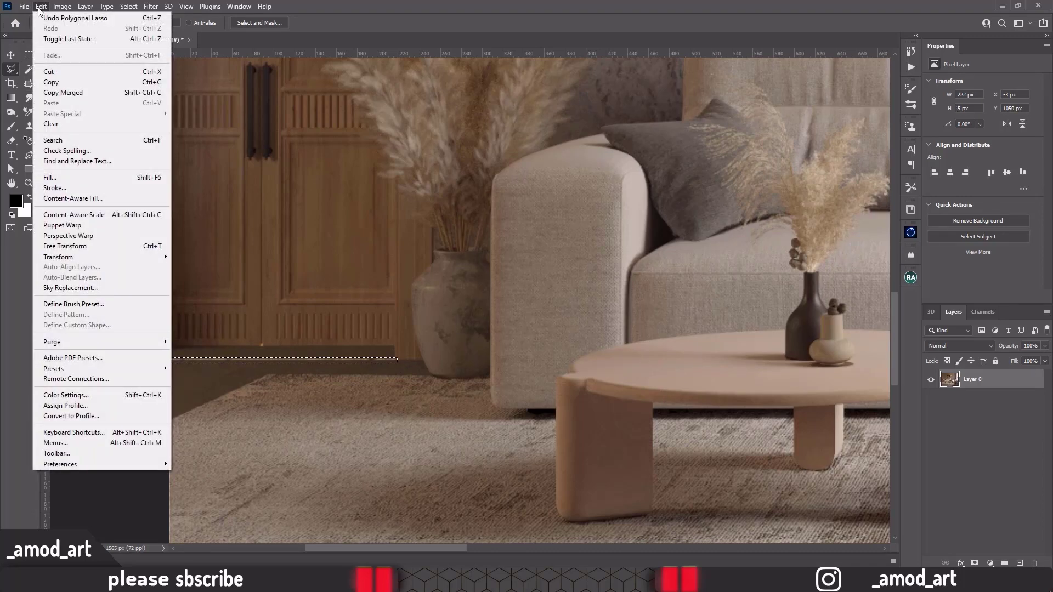
pyautogui.click(54, 177)
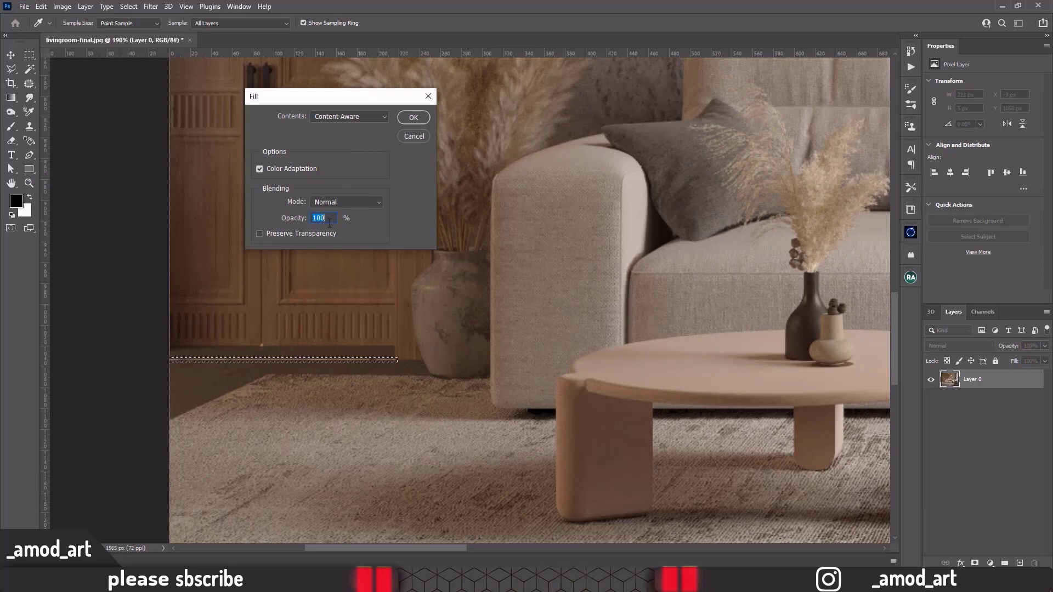
pyautogui.click(406, 116)
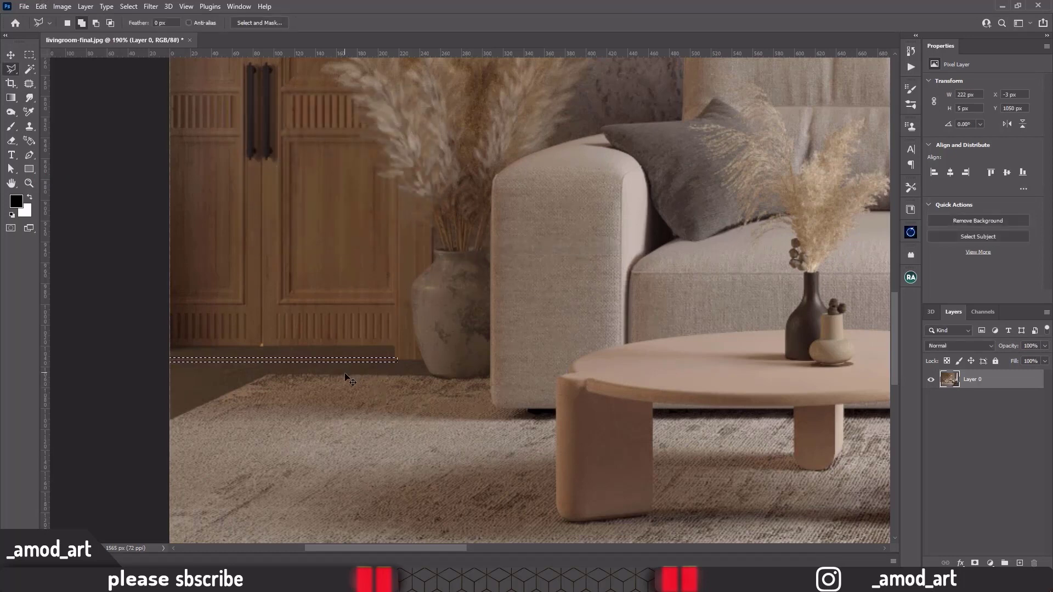
pyautogui.hotkey('ctrl', 'd')
pyautogui.keyDown('alt'); pyautogui.scroll(-3, 314, 361); pyautogui.keyUp('alt')
pyautogui.keyDown('alt'); pyautogui.scroll(-2, 315, 361); pyautogui.keyUp('alt')
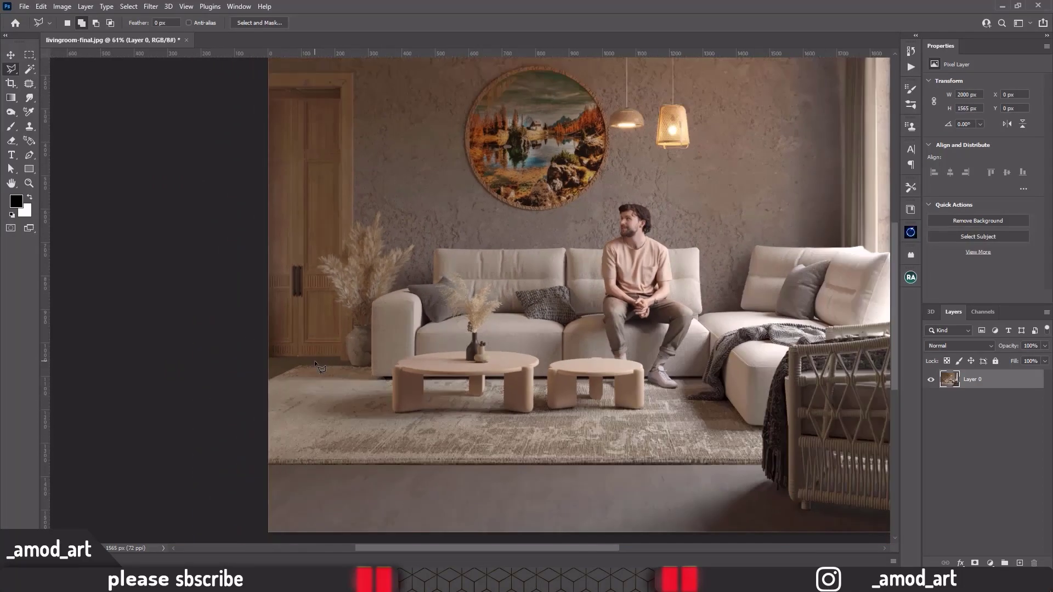
pyautogui.keyDown('alt'); pyautogui.scroll(-1, 314, 360); pyautogui.keyUp('alt')
pyautogui.keyDown('alt'); pyautogui.scroll(-1, 314, 360); pyautogui.keyUp('alt')
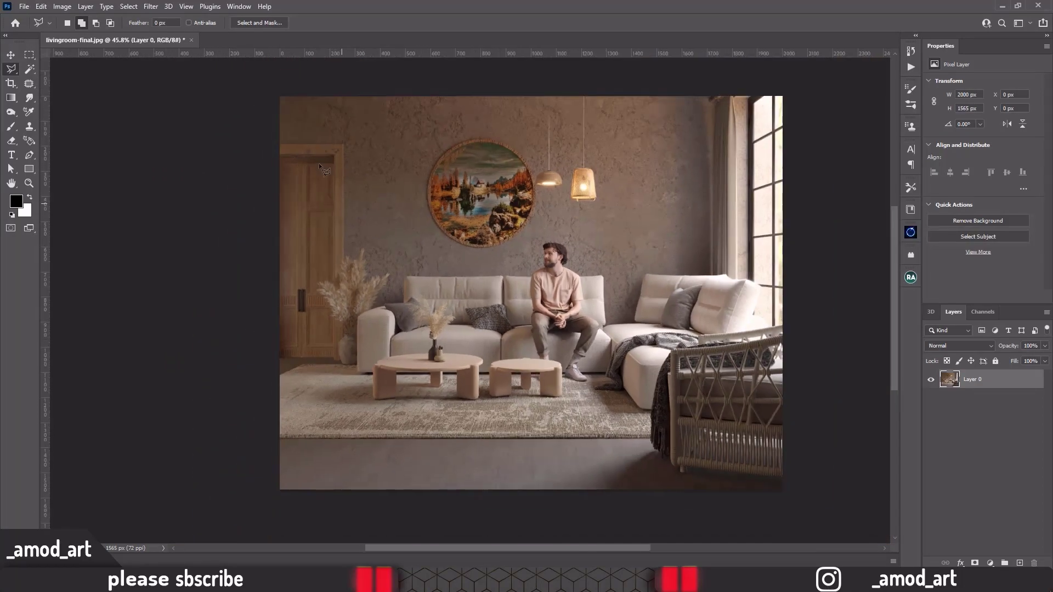
# With the freehand Lasso, content-aware fill the dark blemish on the door top.
pyautogui.keyDown('alt'); pyautogui.scroll(4, 316, 162); pyautogui.keyUp('alt')
pyautogui.keyDown('alt'); pyautogui.scroll(2, 308, 160); pyautogui.keyUp('alt')
pyautogui.keyDown('alt'); pyautogui.scroll(1, 308, 163); pyautogui.keyUp('alt')
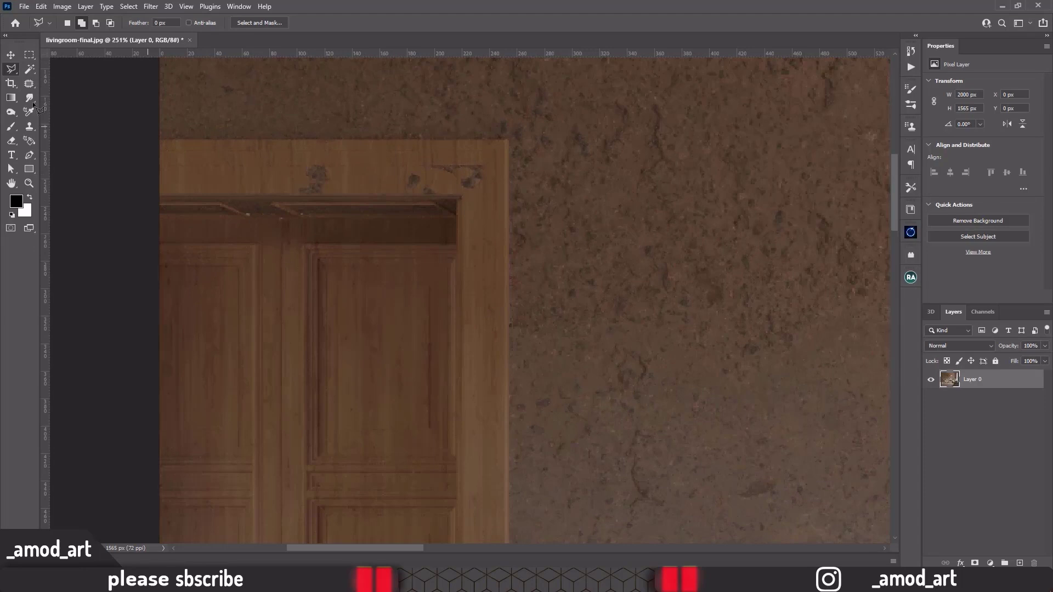
pyautogui.rightClick(14, 68)
pyautogui.click(61, 70)
pyautogui.keyDown('alt'); pyautogui.scroll(1, 325, 164); pyautogui.keyUp('alt')
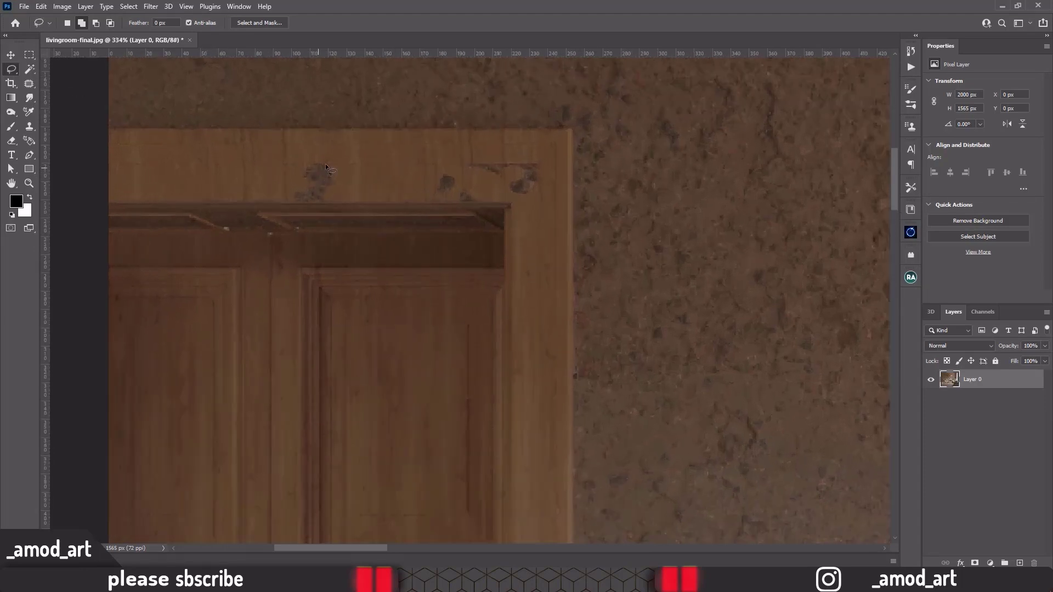
pyautogui.moveTo(316, 163); pyautogui.dragTo(328, 195)
pyautogui.moveTo(338, 173); pyautogui.dragTo(324, 162)
pyautogui.click(41, 6)
pyautogui.click(73, 178)
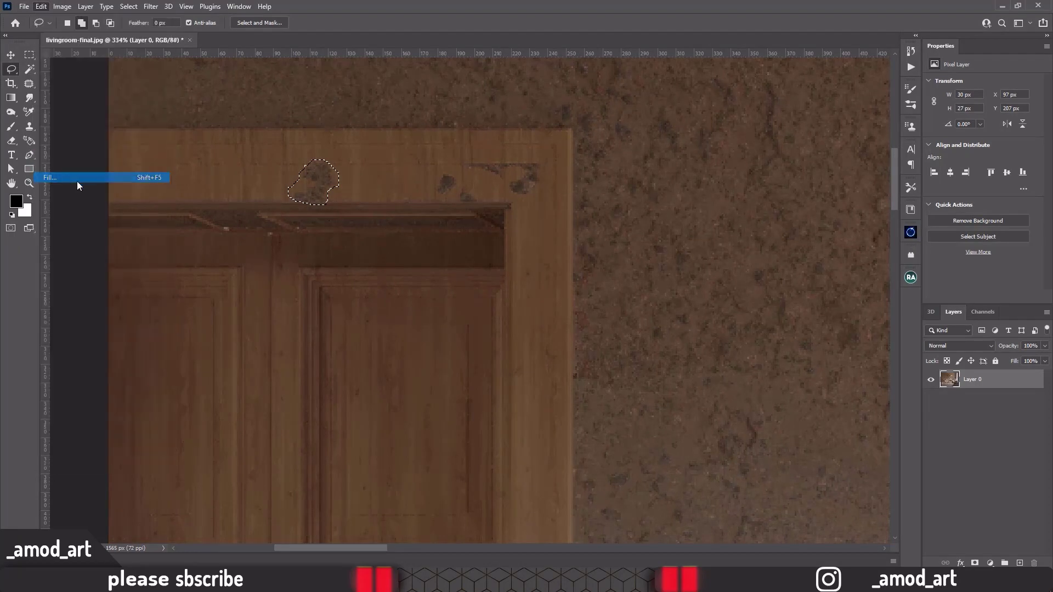
pyautogui.click(416, 117)
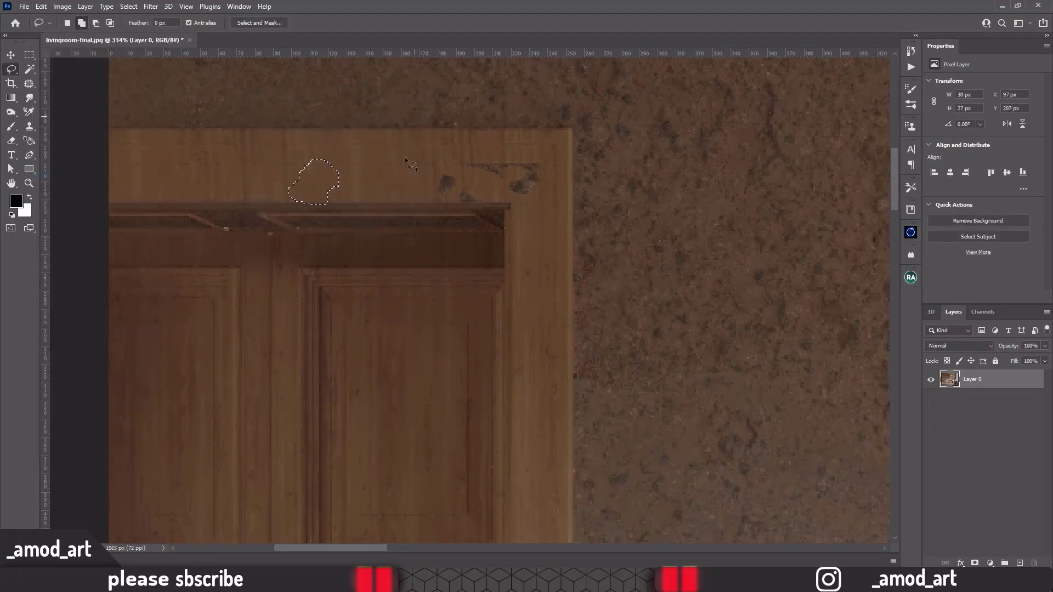
# Content-aware fill a second dark blemish on the door frame and deselect.
pyautogui.moveTo(441, 197)
pyautogui.mouseDown()
pyautogui.moveTo(485, 203)
pyautogui.moveTo(440, 199)
pyautogui.mouseUp()
pyautogui.click(41, 6)
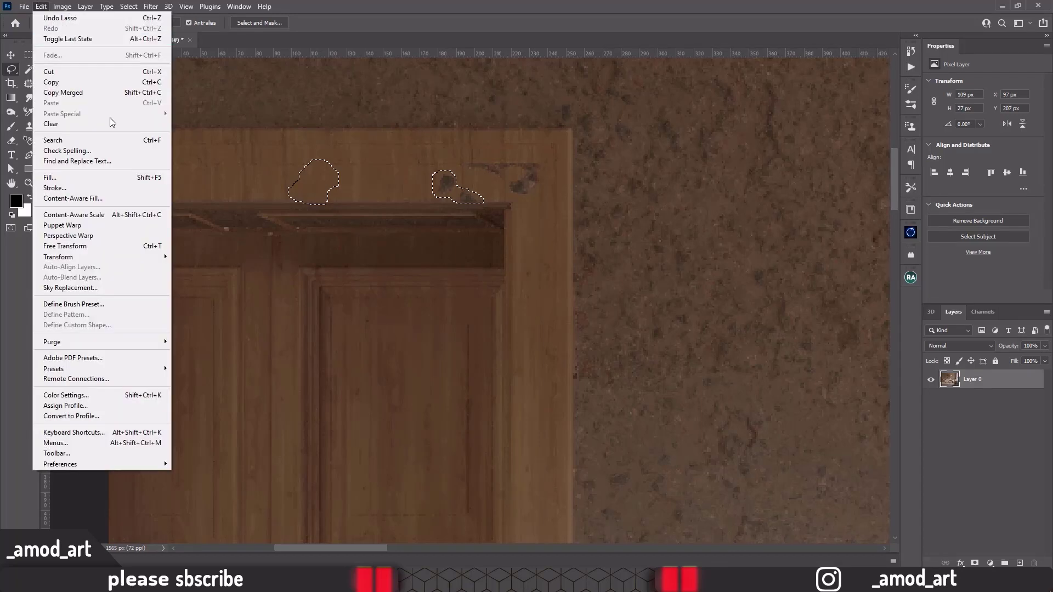
pyautogui.click(108, 179)
pyautogui.click(411, 117)
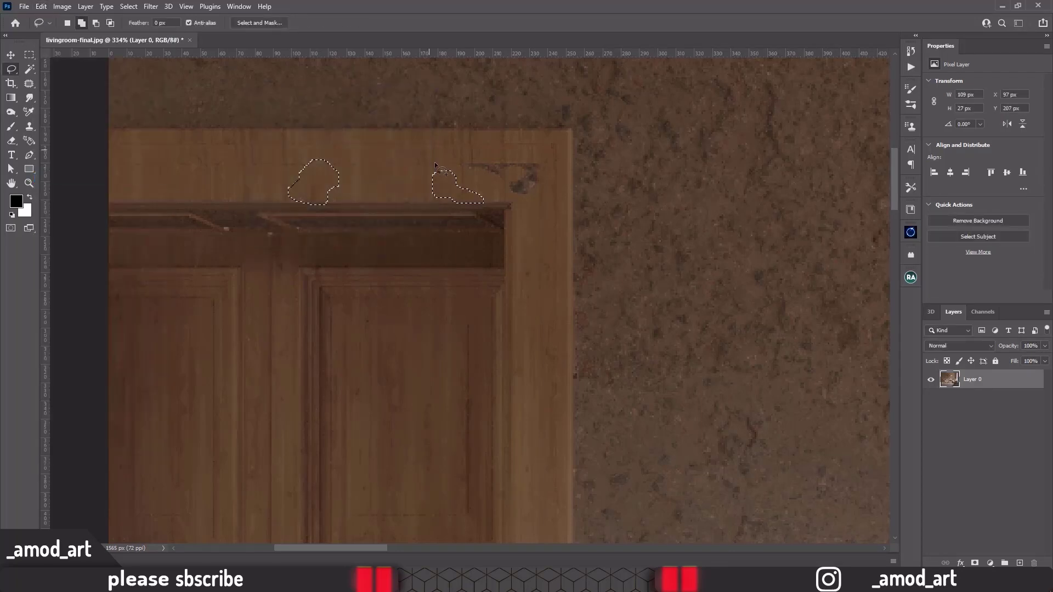
pyautogui.hotkey('ctrl', 'd')
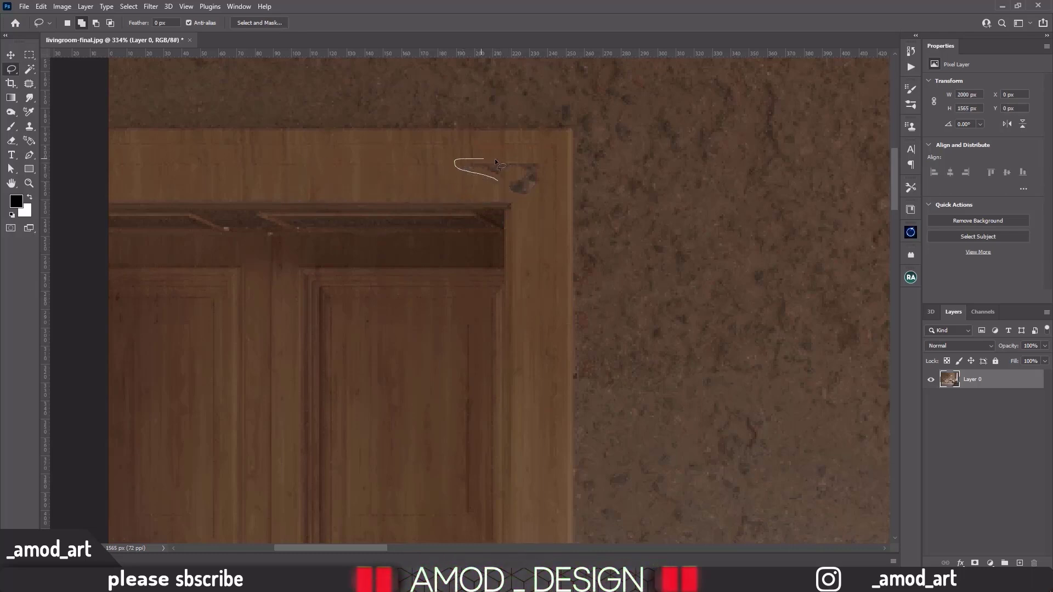
# Content-aware fill the blemish near the frame's right corner, then zoom out to the whole image.
pyautogui.moveTo(470, 175)
pyautogui.mouseDown()
pyautogui.moveTo(543, 179)
pyautogui.moveTo(498, 185)
pyautogui.mouseUp()
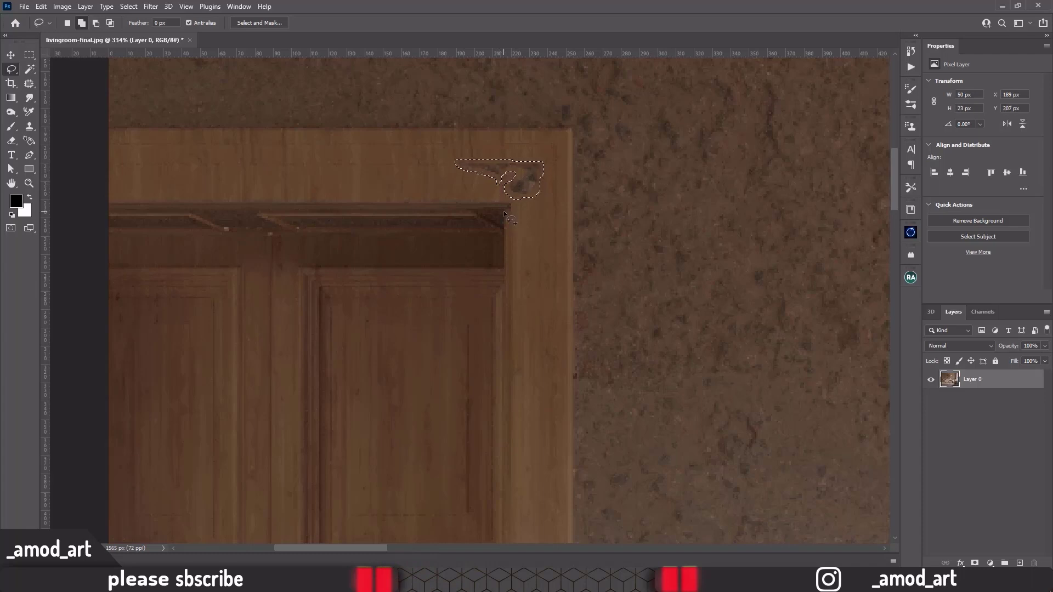
pyautogui.hotkey('shift', 'F5')
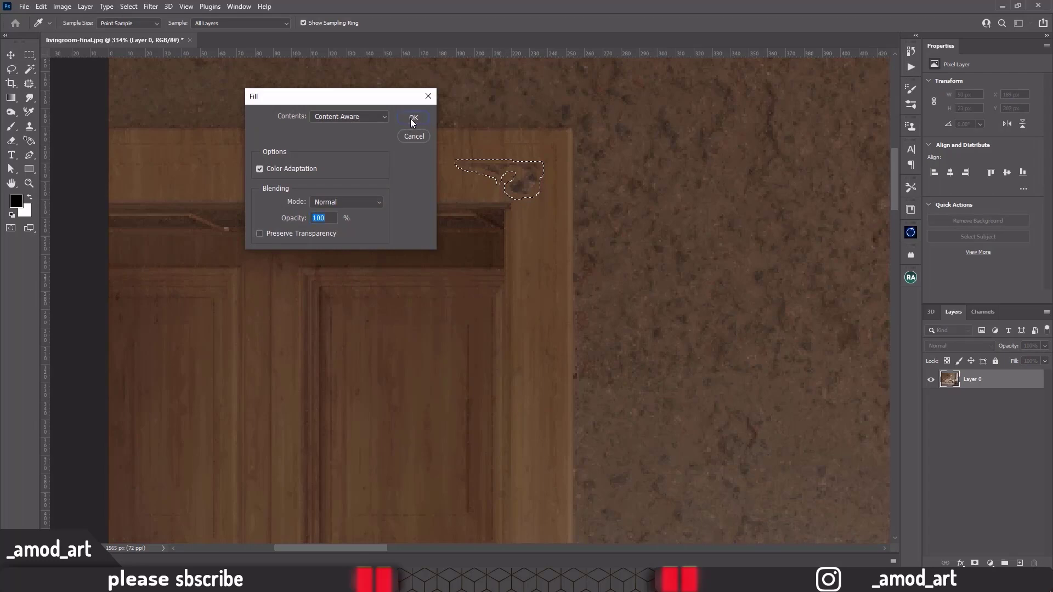
pyautogui.click(413, 117)
pyautogui.hotkey('ctrl', 'd')
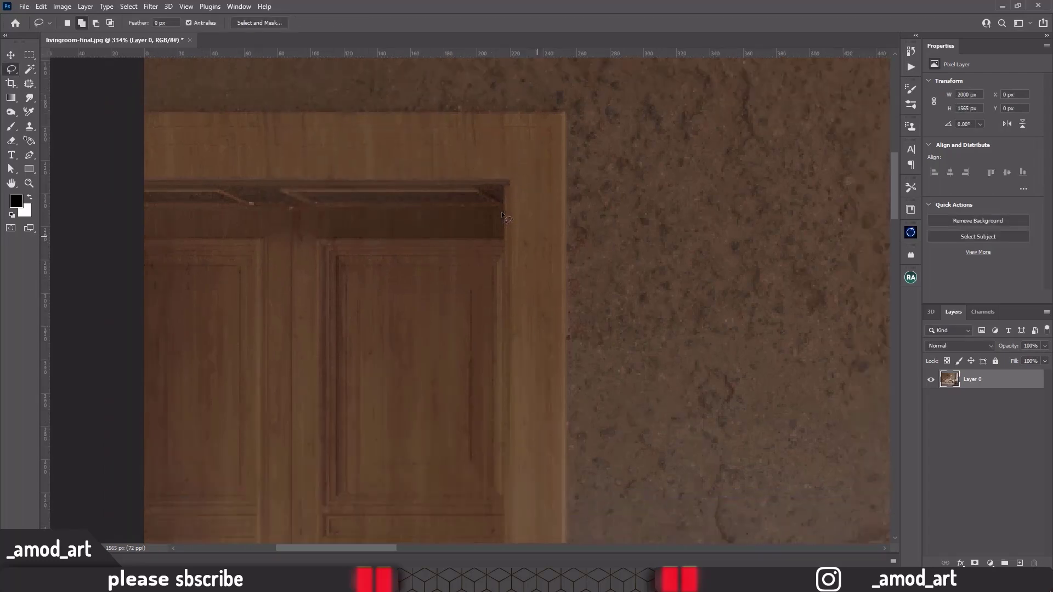
pyautogui.keyDown('alt'); pyautogui.scroll(-3, 501, 211); pyautogui.keyUp('alt')
pyautogui.keyDown('alt'); pyautogui.scroll(-3, 502, 212); pyautogui.keyUp('alt')
pyautogui.keyDown('alt'); pyautogui.scroll(-1, 501, 212); pyautogui.keyUp('alt')
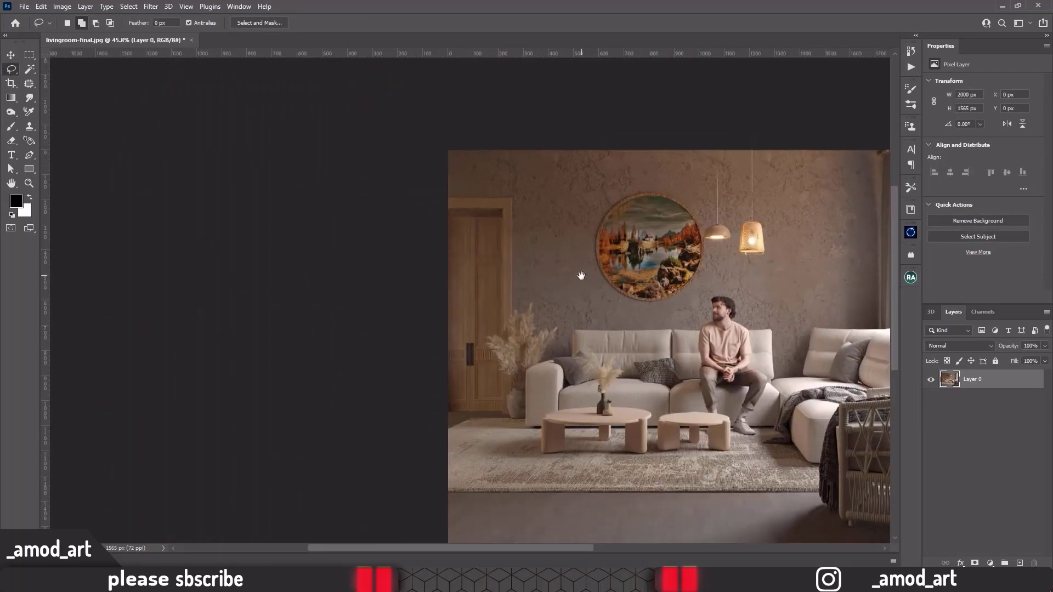
pyautogui.moveTo(582, 275); pyautogui.dragTo(350, 233)
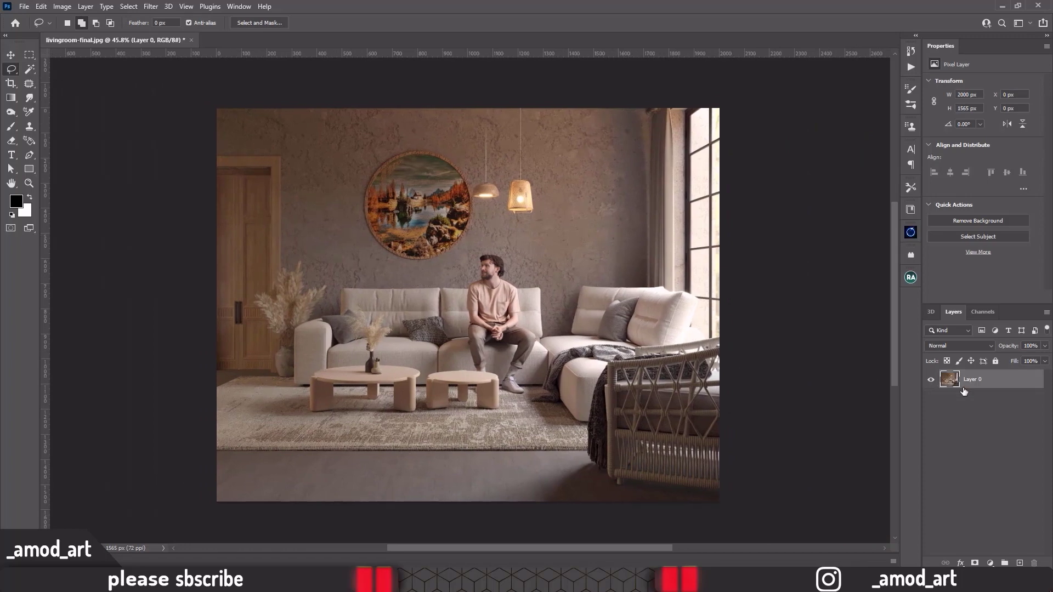
# Duplicate the layer and grade the copy in Camera Raw: Contrast +22, Shadows -21, Texture +17, Clarity +15, Dehaze +4, Vibrance +11.
pyautogui.hotkey('ctrl', 'j')
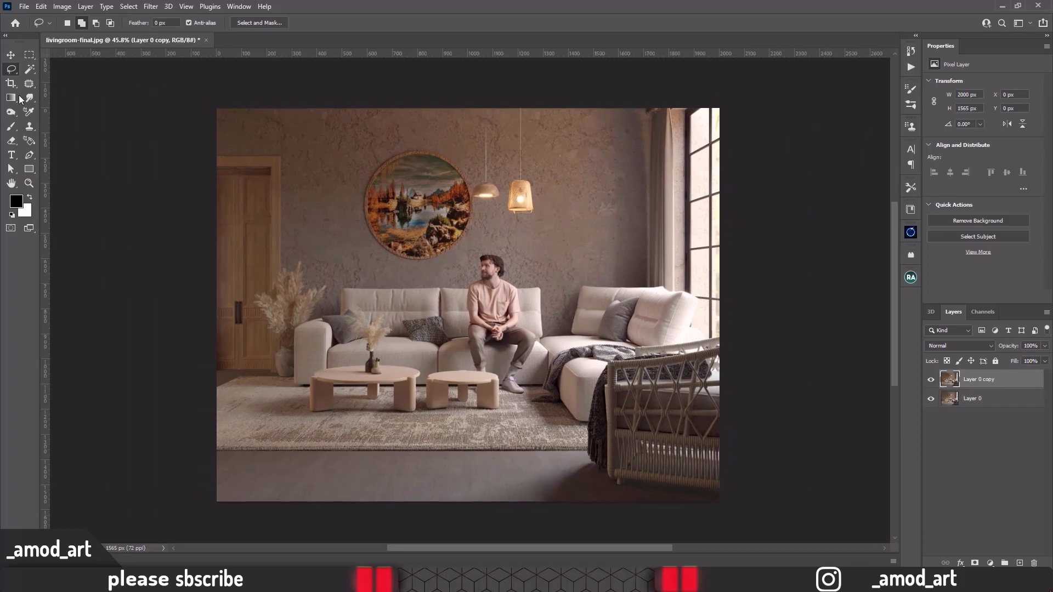
pyautogui.click(150, 7)
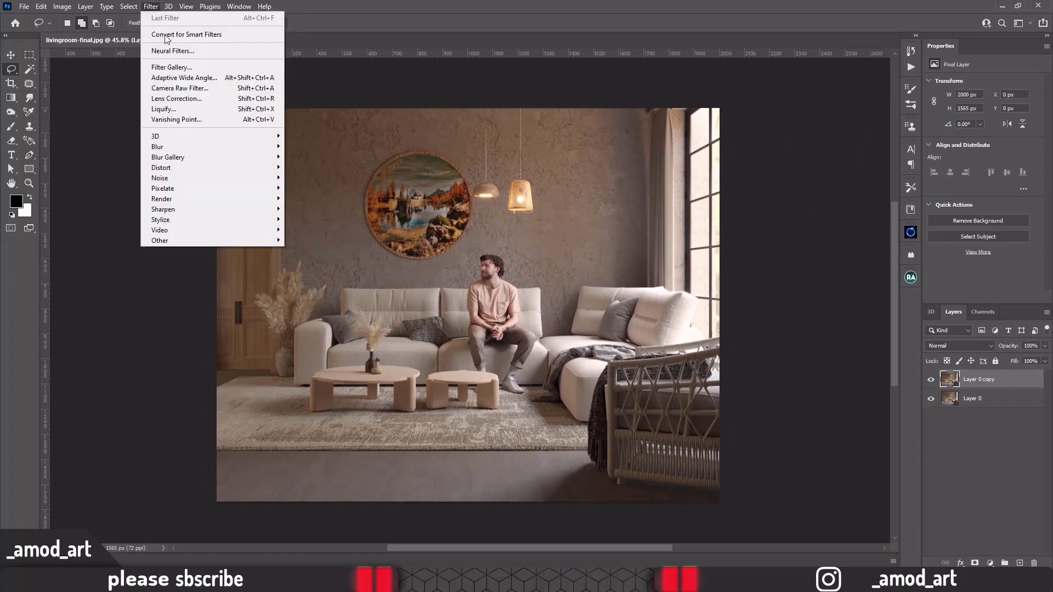
pyautogui.click(174, 88)
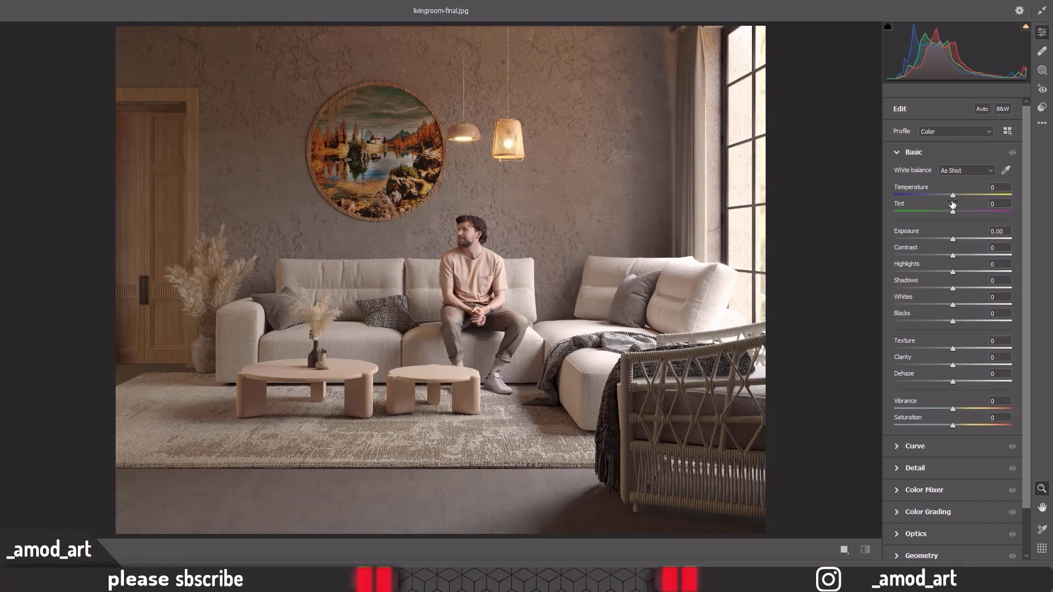
pyautogui.moveTo(953, 195); pyautogui.dragTo(958, 212)
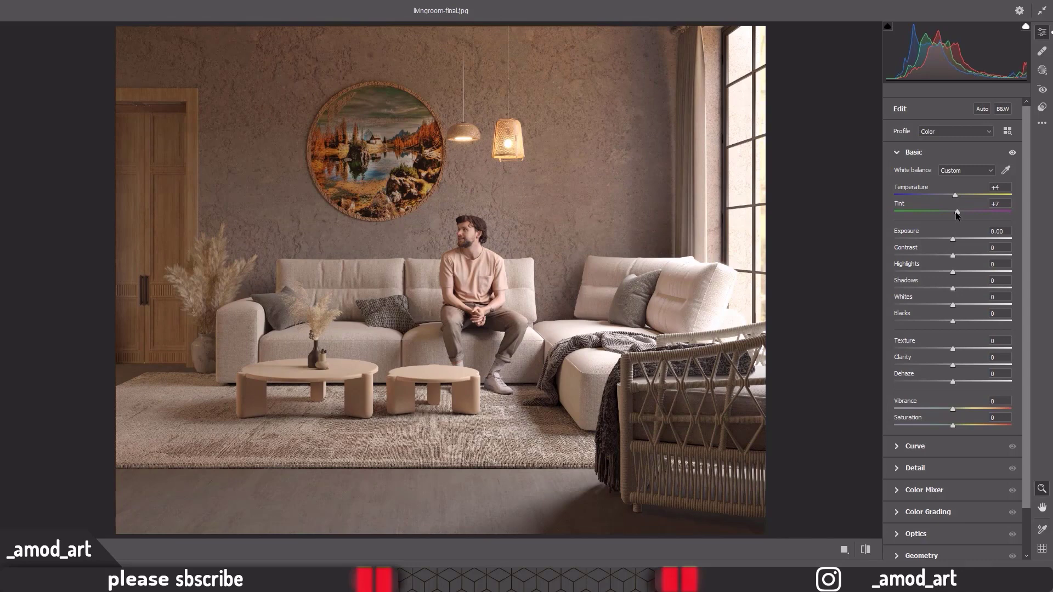
pyautogui.moveTo(951, 238); pyautogui.dragTo(954, 238)
pyautogui.moveTo(953, 256); pyautogui.dragTo(966, 255)
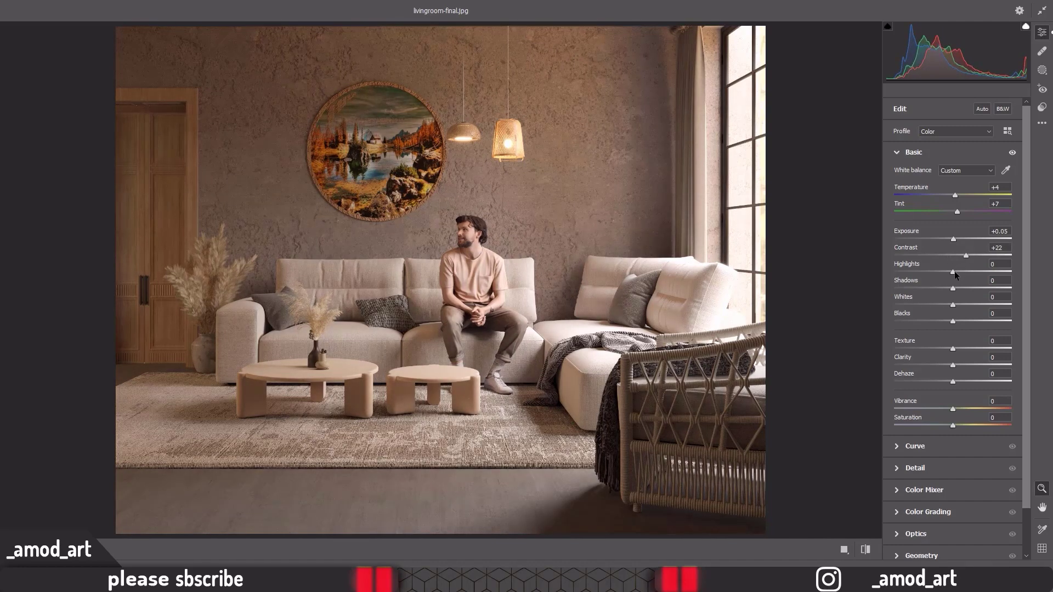
pyautogui.moveTo(955, 272)
pyautogui.mouseDown()
pyautogui.moveTo(933, 288)
pyautogui.moveTo(964, 321)
pyautogui.moveTo(947, 321)
pyautogui.moveTo(967, 364)
pyautogui.moveTo(939, 386)
pyautogui.moveTo(955, 388)
pyautogui.mouseUp()
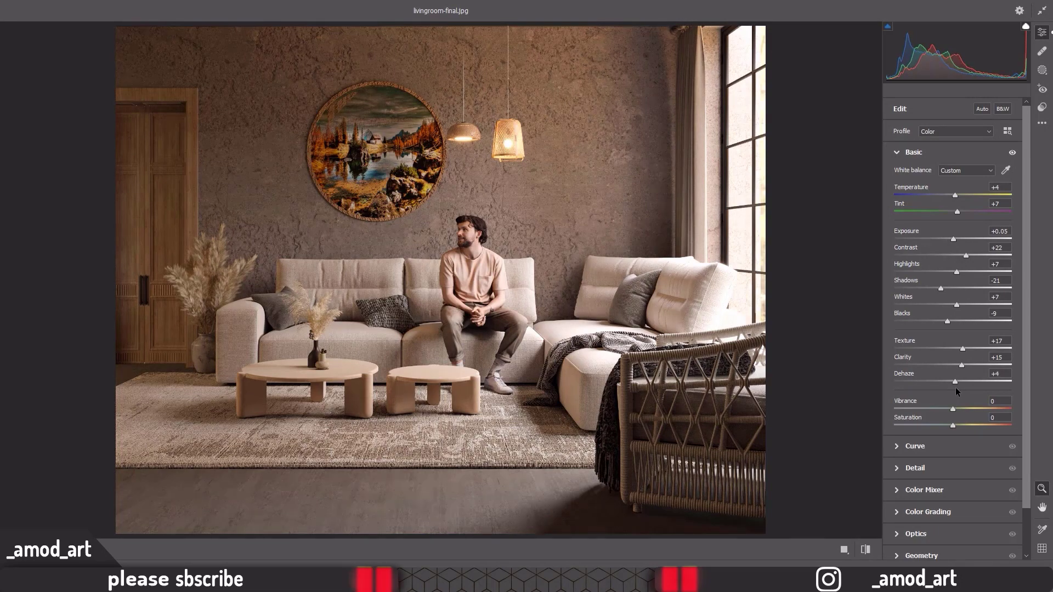
pyautogui.moveTo(955, 415); pyautogui.dragTo(959, 411)
# In Color Grading, tint midtones warm, shadows blue (hue 233, saturation 9) and highlights orange, adjusting luminance.
pyautogui.click(910, 151)
pyautogui.click(919, 240)
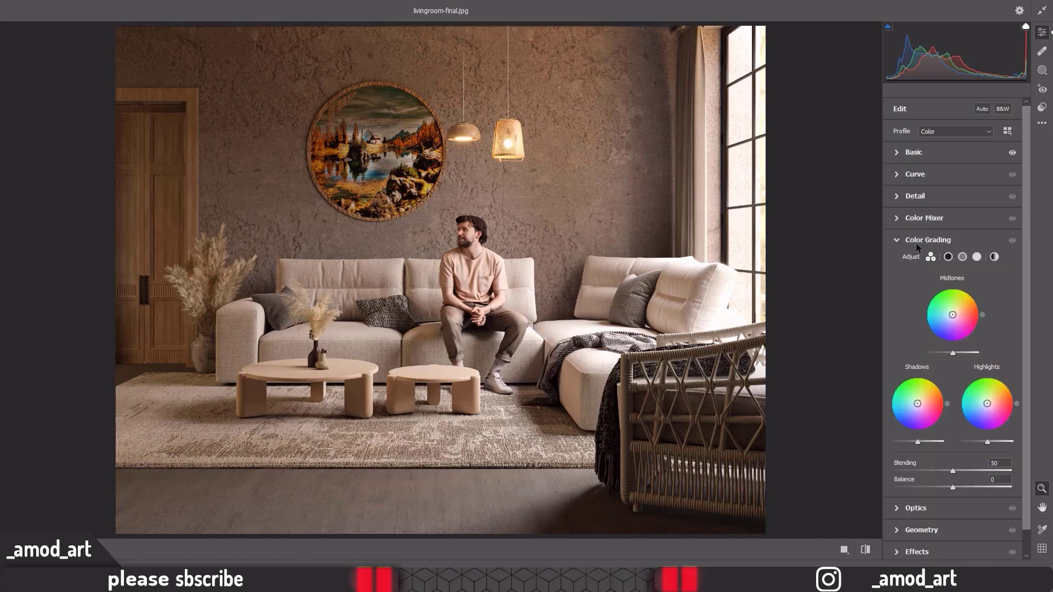
pyautogui.moveTo(953, 316); pyautogui.dragTo(986, 287)
pyautogui.moveTo(953, 353); pyautogui.dragTo(957, 353)
pyautogui.moveTo(917, 404); pyautogui.dragTo(913, 434)
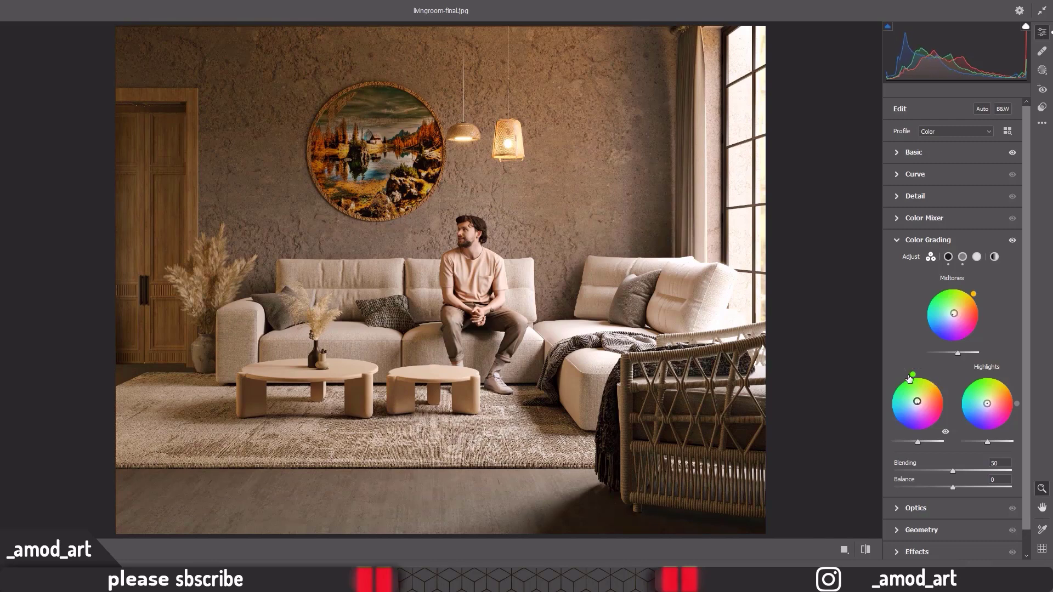
pyautogui.moveTo(908, 479)
pyautogui.mouseDown()
pyautogui.moveTo(937, 488)
pyautogui.moveTo(905, 487)
pyautogui.mouseUp()
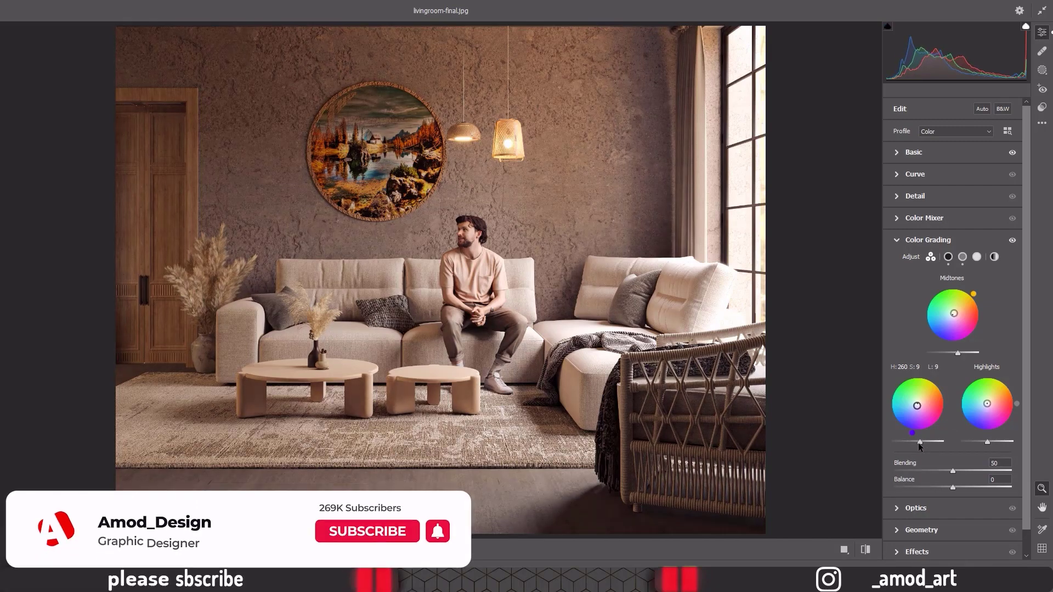
pyautogui.moveTo(917, 441); pyautogui.dragTo(919, 442)
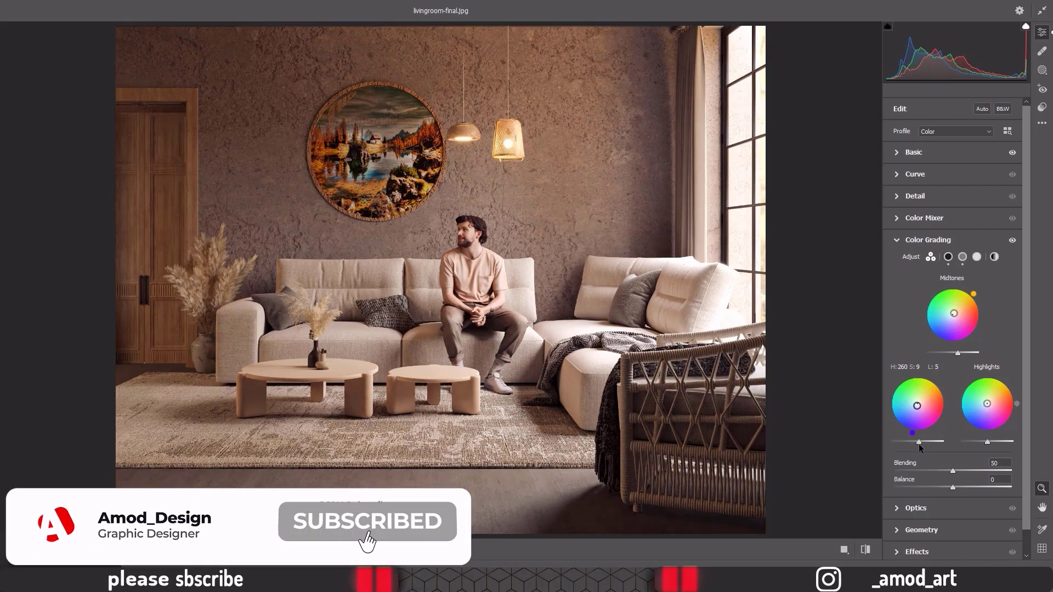
pyautogui.moveTo(987, 405); pyautogui.dragTo(991, 403)
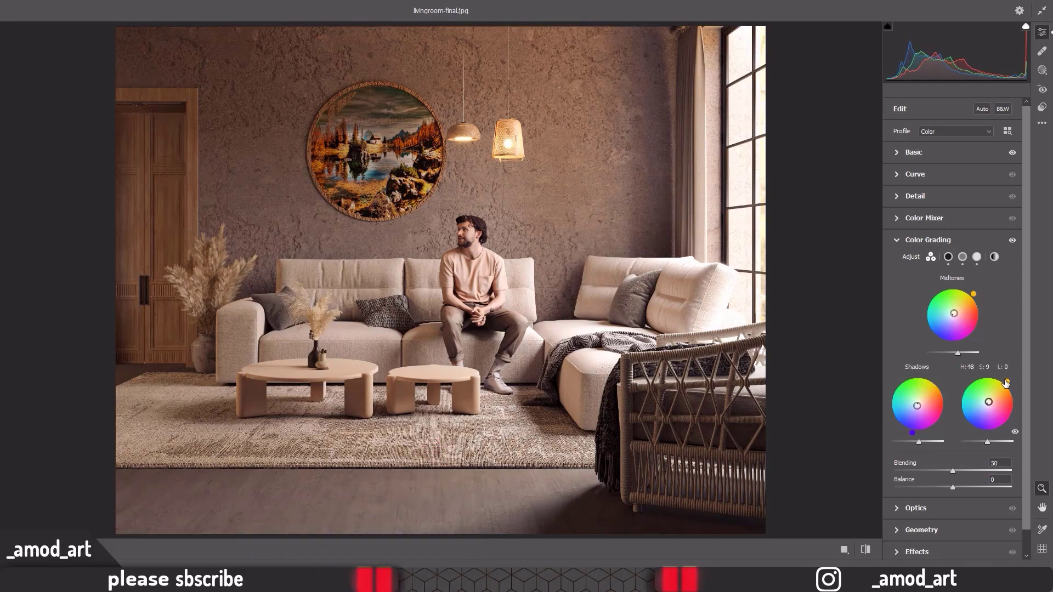
pyautogui.moveTo(1014, 391); pyautogui.dragTo(969, 427)
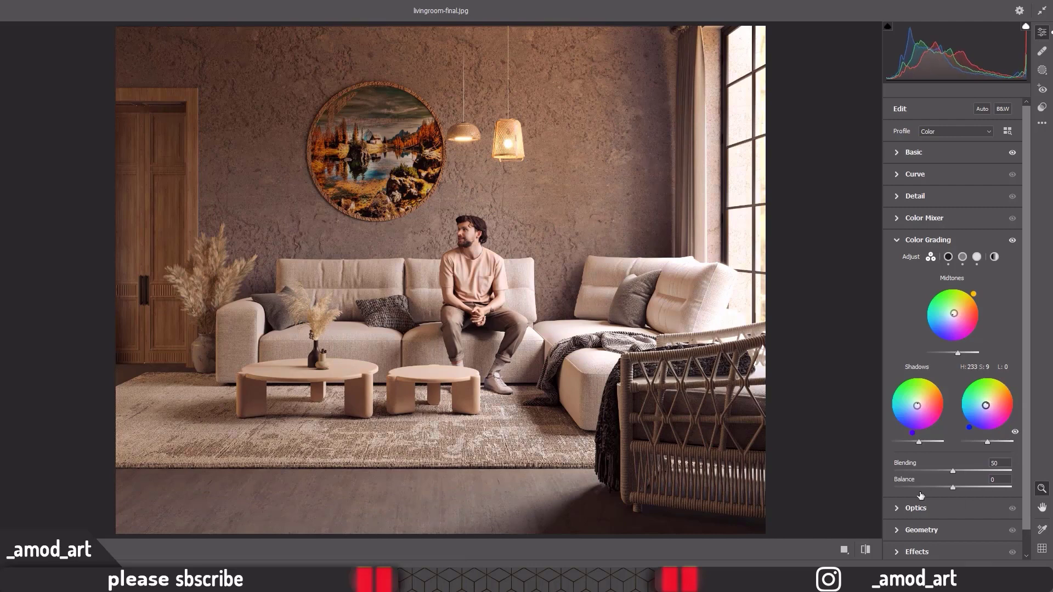
pyautogui.moveTo(988, 442); pyautogui.dragTo(997, 442)
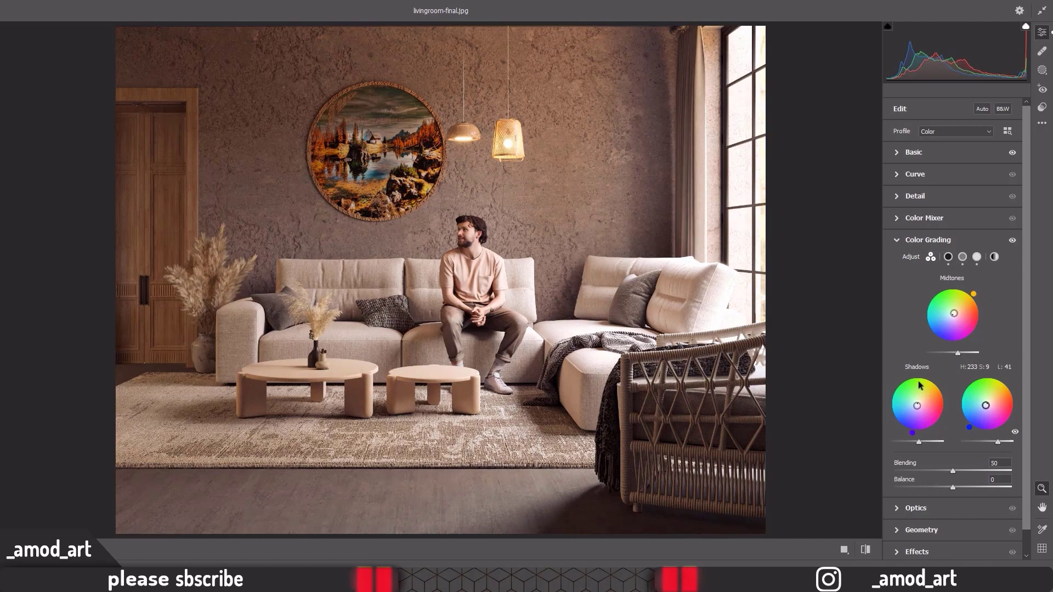
pyautogui.click(904, 239)
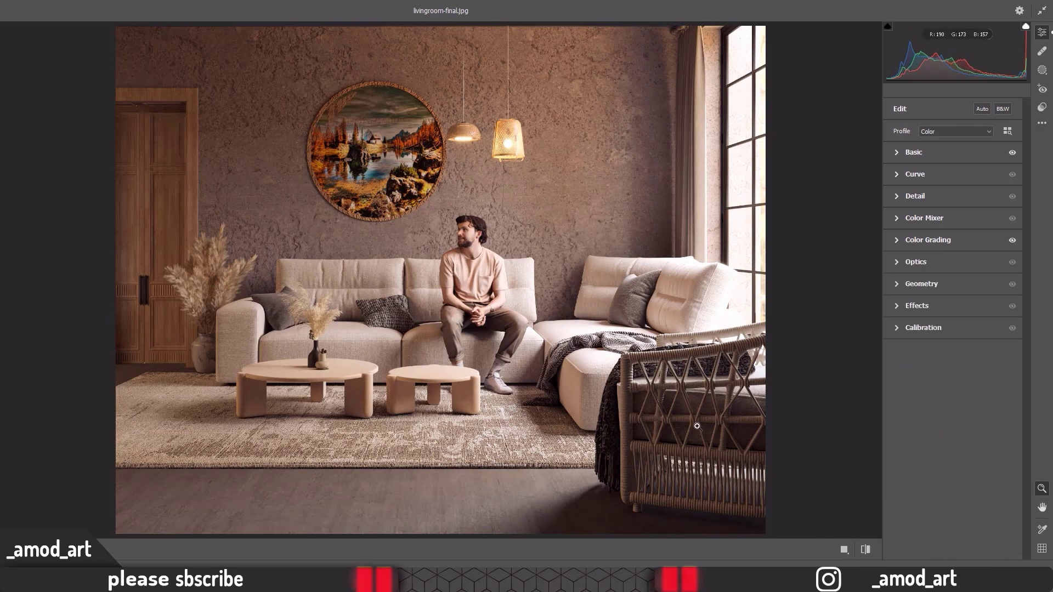
# Commit the Camera Raw grade to Layer 0 copy and toggle its visibility to compare with the original.
pyautogui.click(1002, 564)
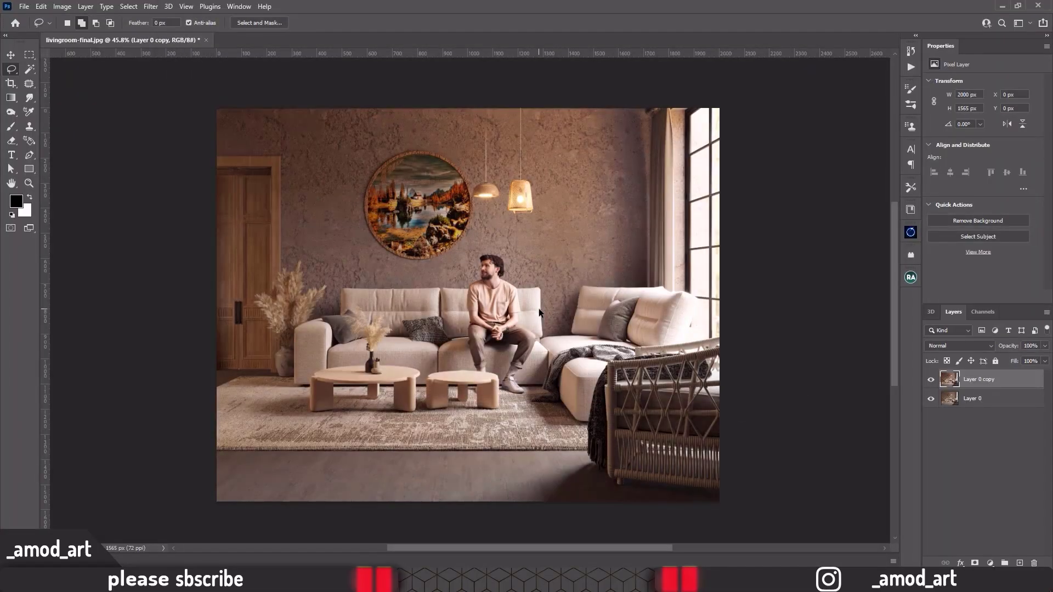
pyautogui.click(931, 379)
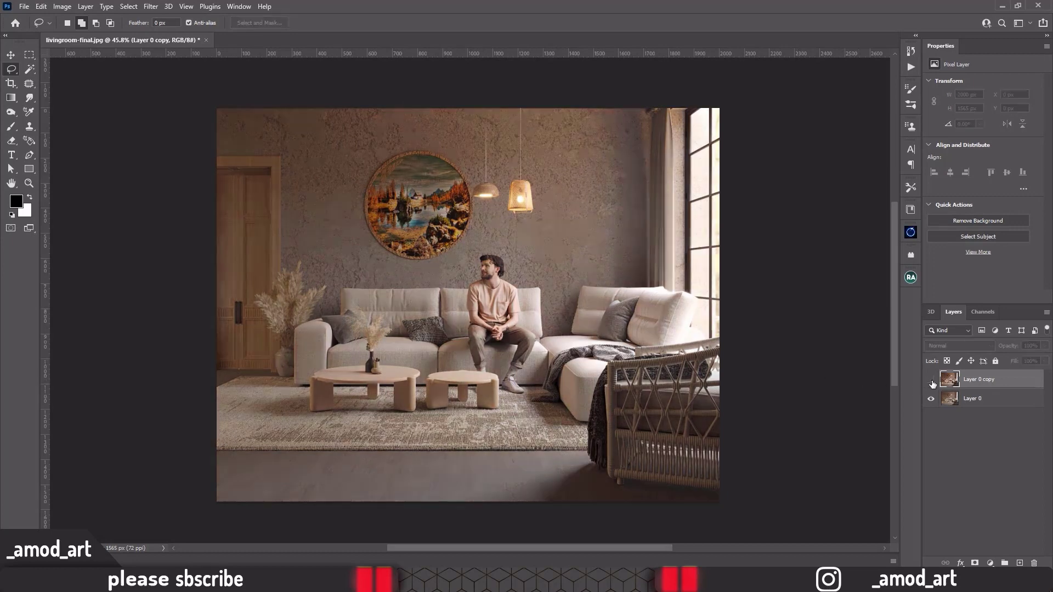
pyautogui.click(931, 380)
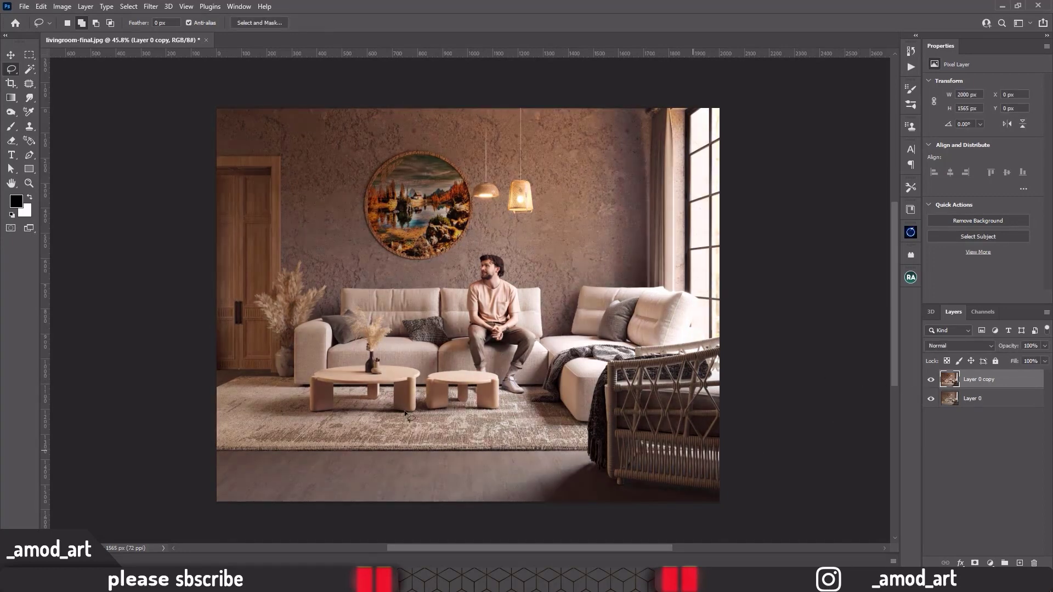